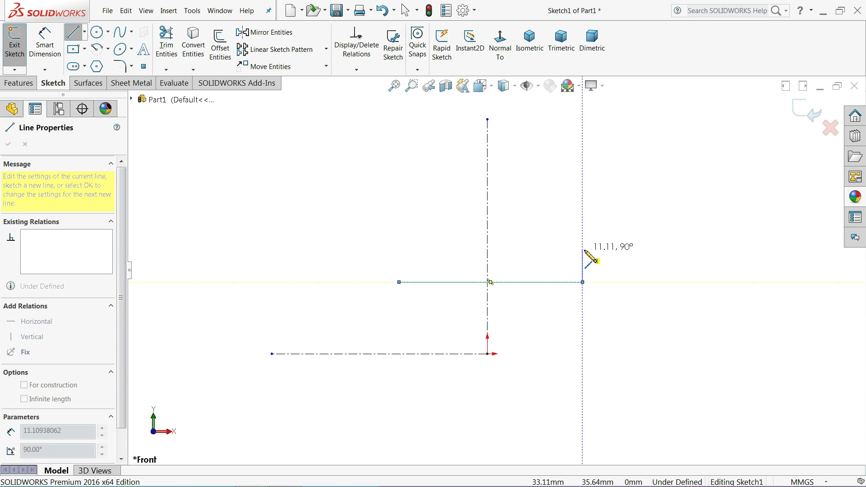
Sketch a stepped open profile from the base line's endpoint, with segments about 11 mm up, 9 mm inward, 37 mm up, 9 mm outward and 11 mm up
click(556, 250)
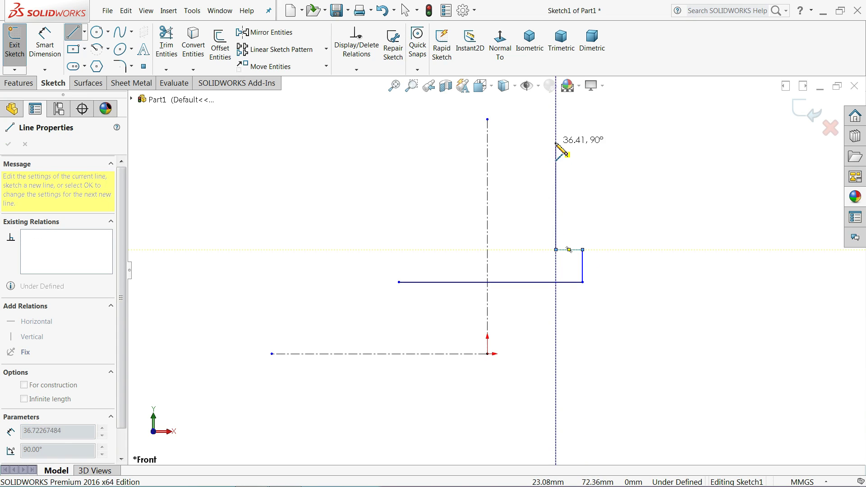
click(556, 140)
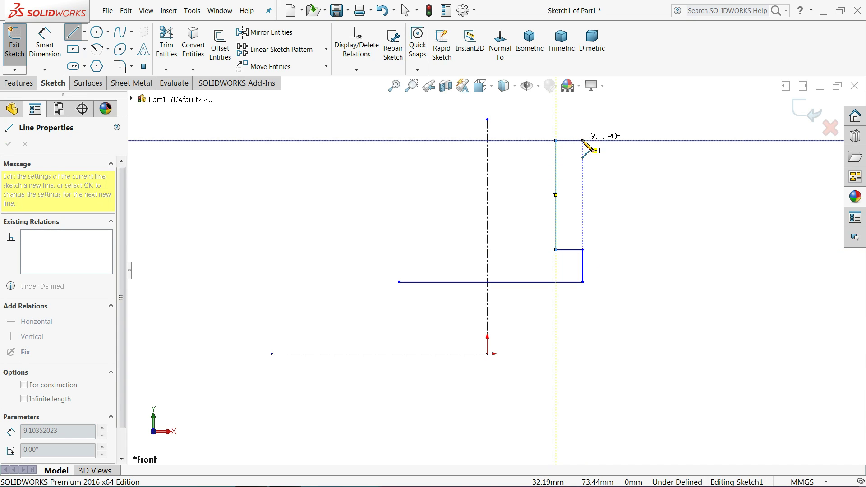
click(583, 140)
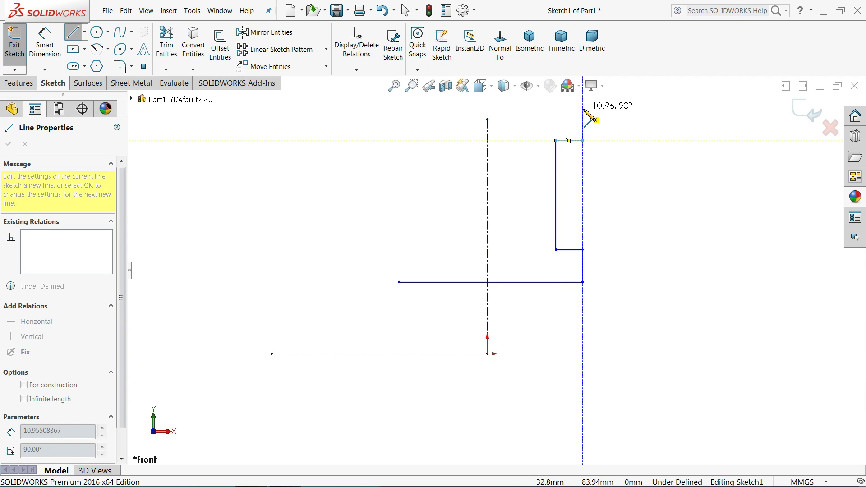
click(585, 110)
right_click(622, 116)
click(641, 117)
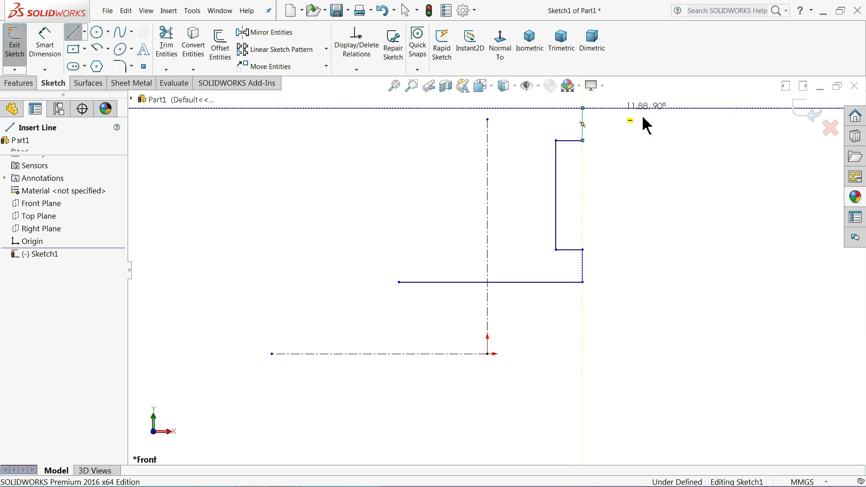
click(470, 283)
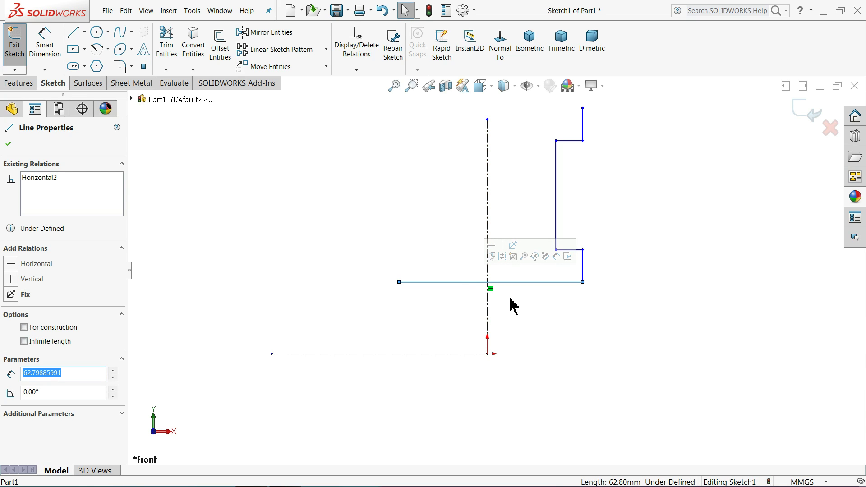
ctrl+click(489, 325)
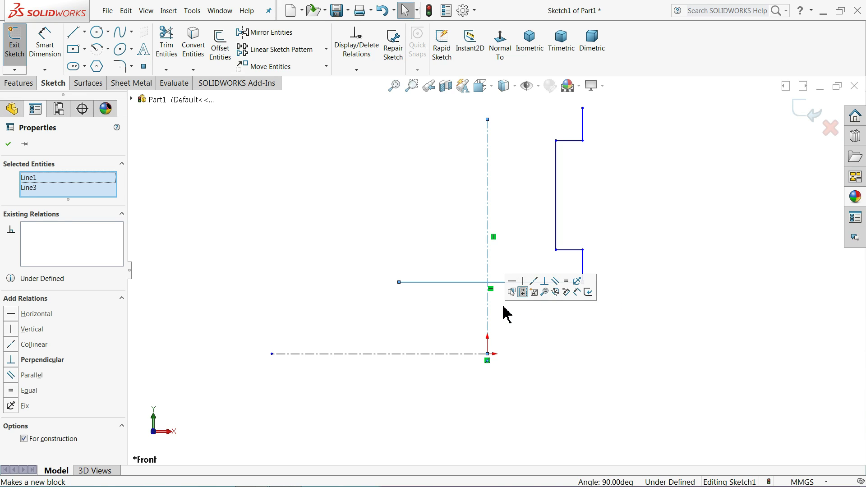
click(507, 315)
Make the two endpoints of the horizontal base line symmetric about the vertical centerline
click(399, 282)
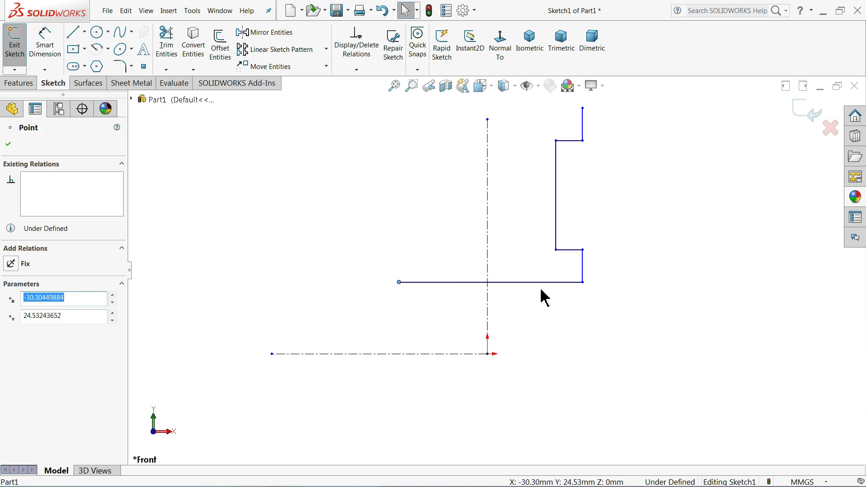
ctrl+click(582, 282)
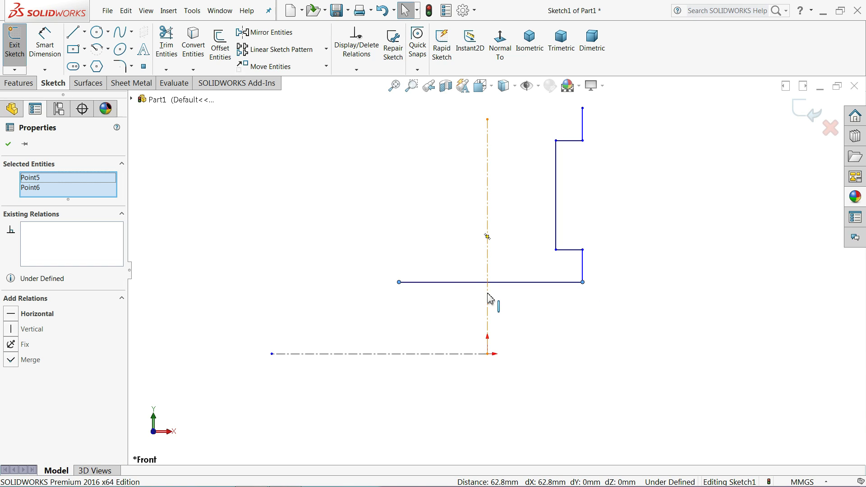
ctrl+click(488, 296)
click(512, 256)
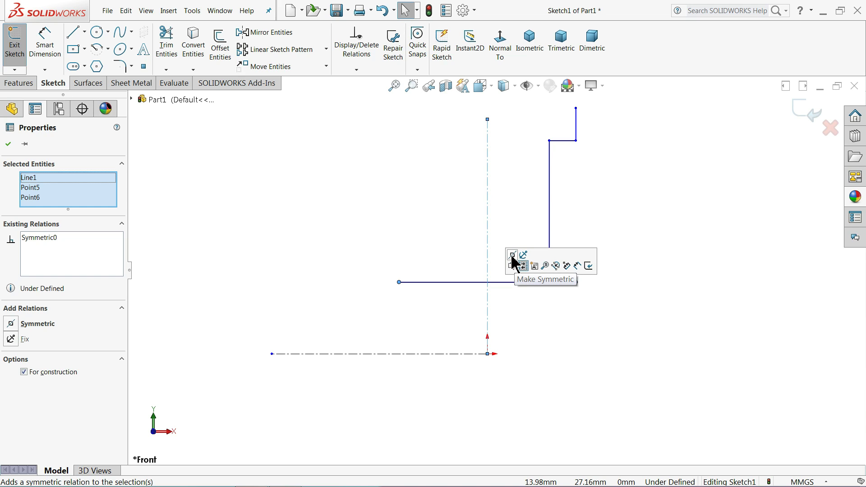
click(325, 258)
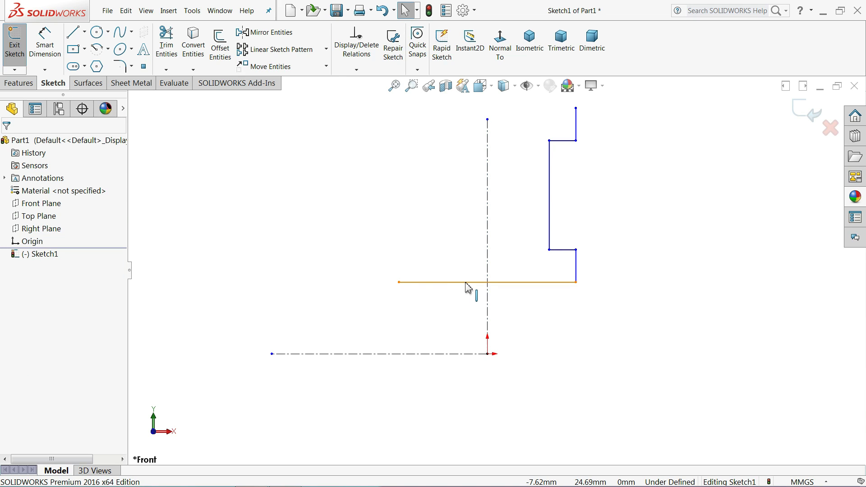
click(468, 283)
click(467, 314)
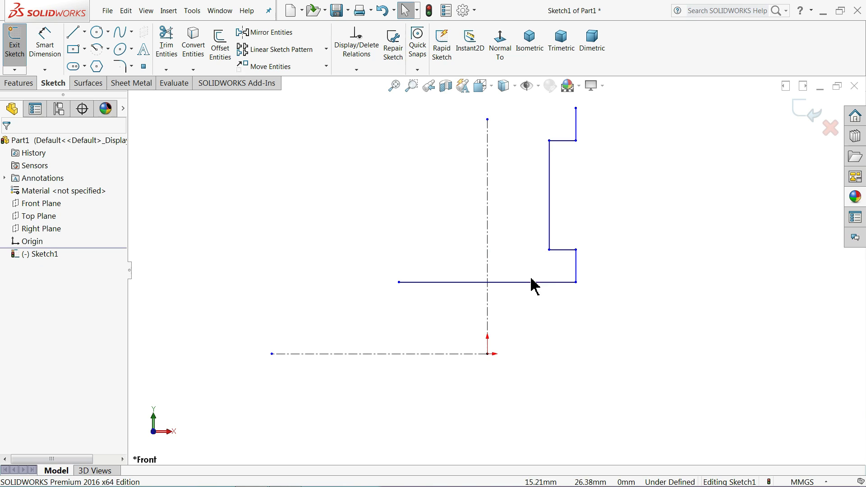
scroll(559, 266, up, 2)
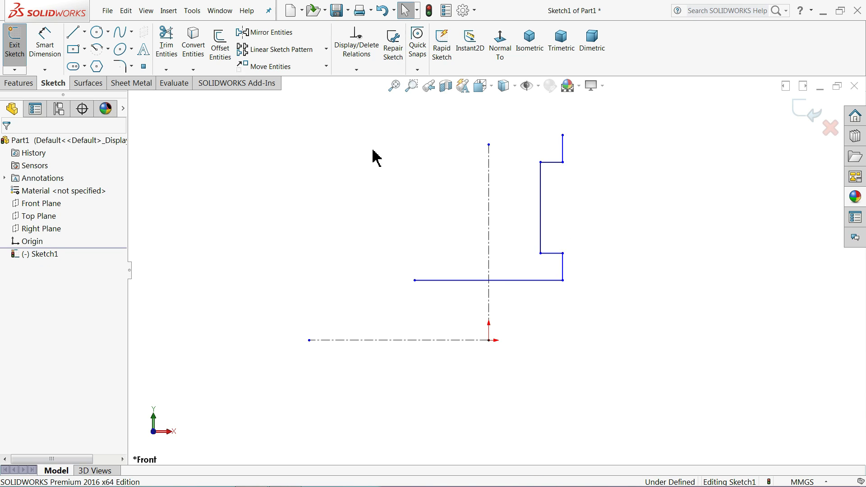
click(270, 33)
mouse_move(584, 125)
mouse_down()
mouse_move(531, 231)
mouse_move(533, 267)
mouse_up()
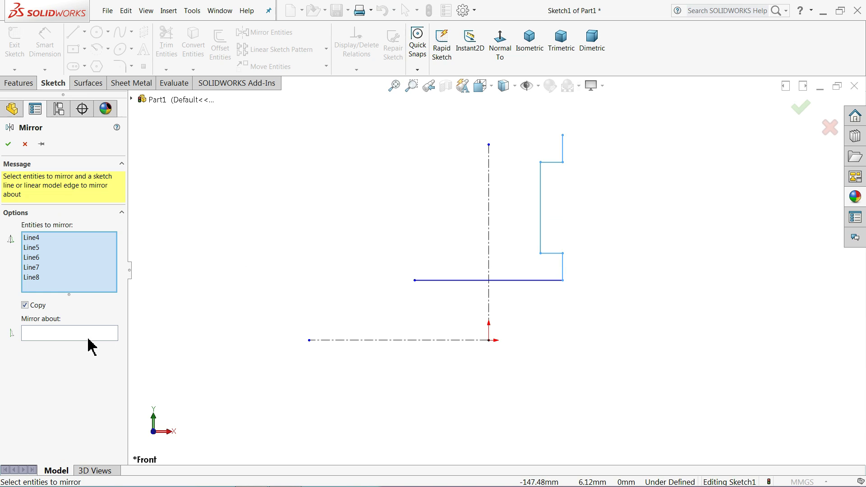
click(488, 255)
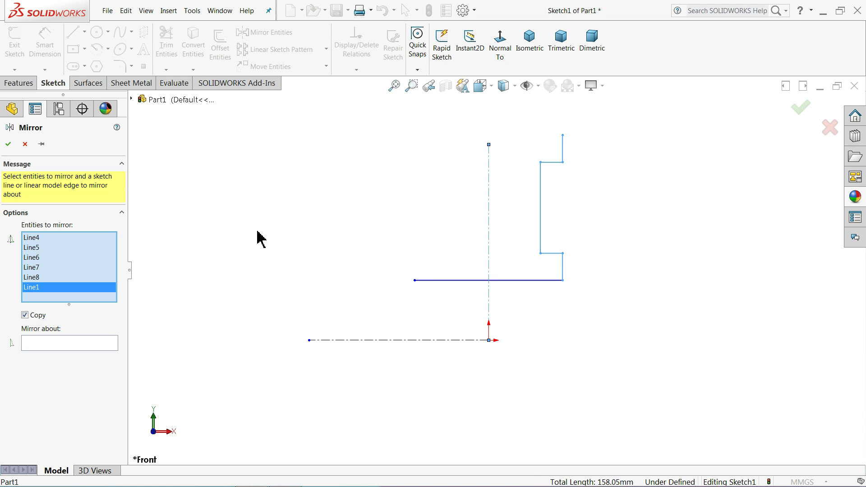
click(25, 144)
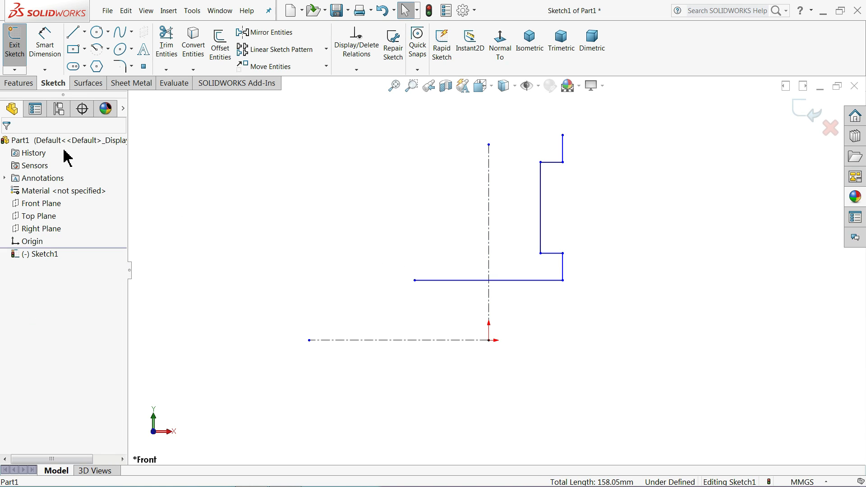
Mirror the five stepped profile lines about the vertical centerline, keeping the originals
click(267, 32)
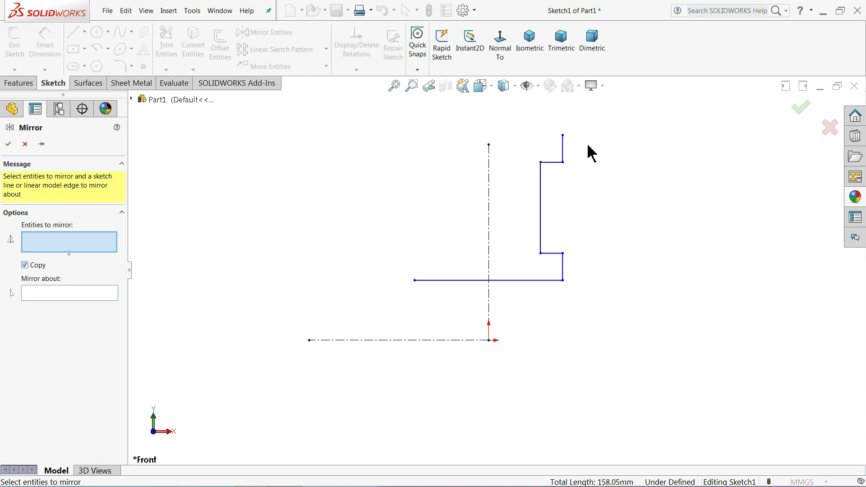
drag(601, 161, 505, 267)
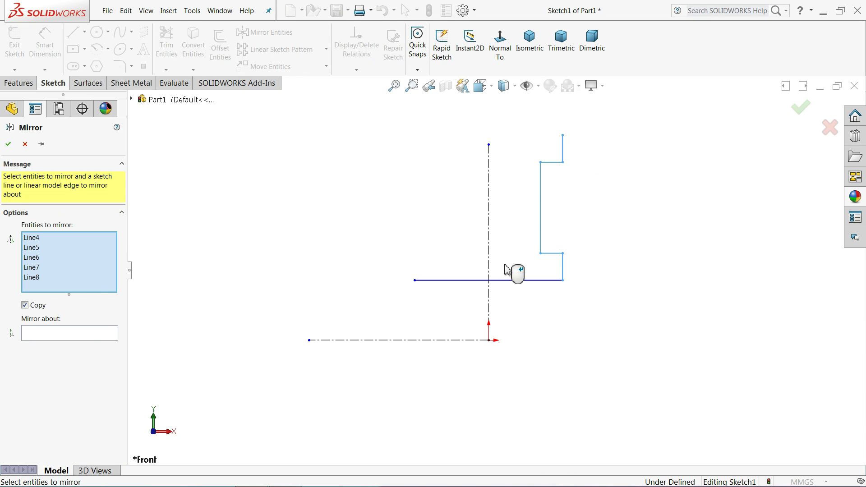
click(90, 333)
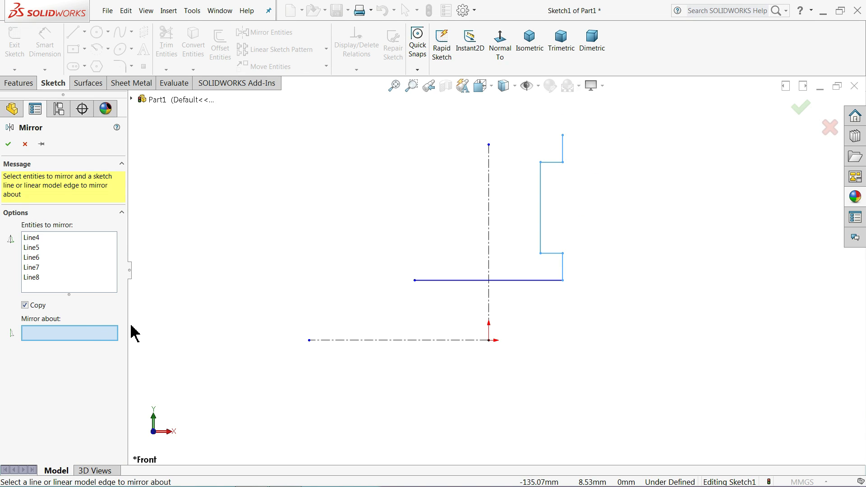
click(490, 239)
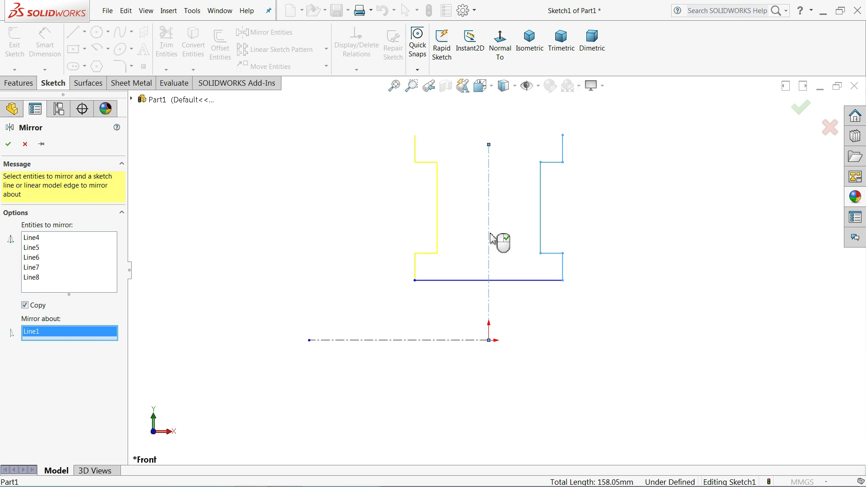
click(8, 144)
Close the profile with a horizontal line about 61 mm long joining the two upper endpoints
click(73, 32)
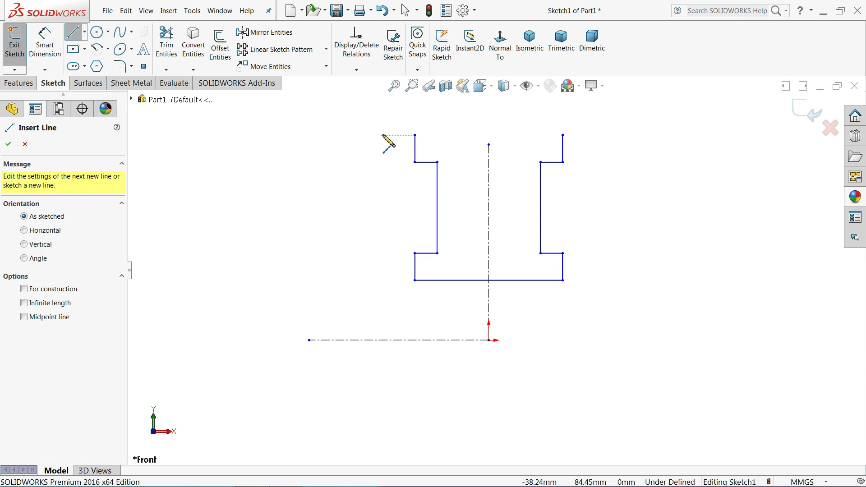
click(415, 135)
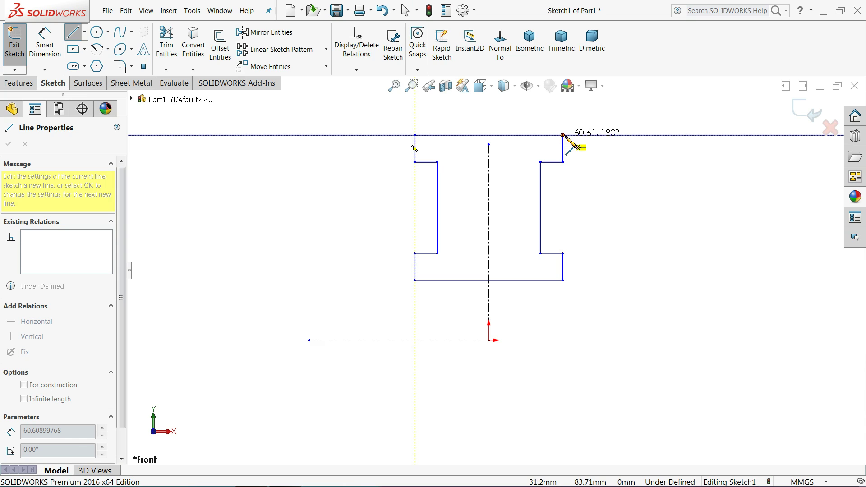
click(563, 135)
right_click(587, 168)
click(591, 172)
Dimension the profile's top edge and set its length to 28 mm
scroll(508, 164, down, 1)
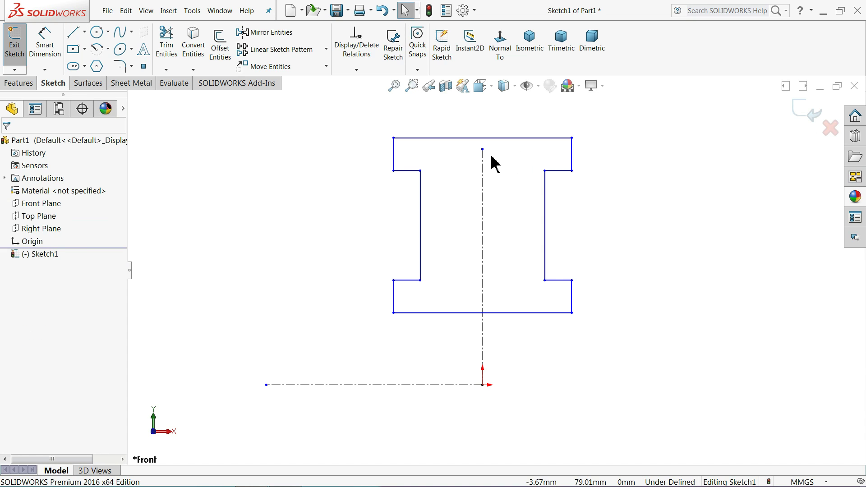
click(45, 45)
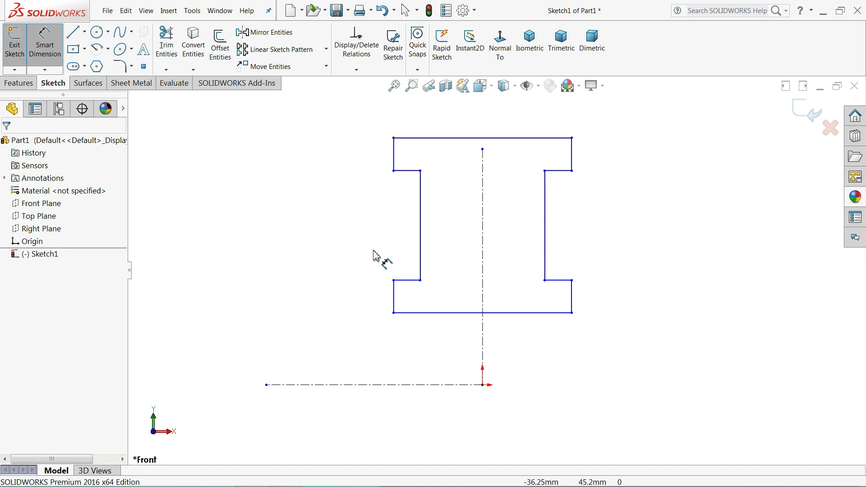
click(472, 143)
click(477, 123)
text(28)
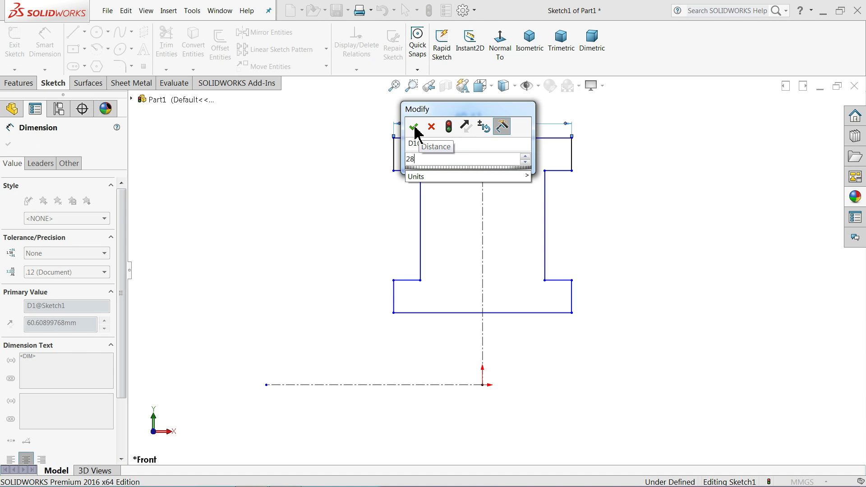
click(414, 128)
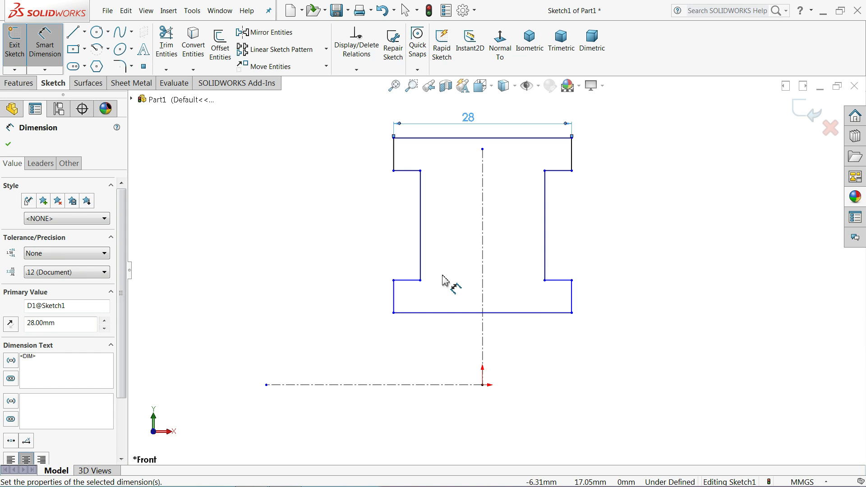
Dimension the profile's bottom edge from the horizontal centerline and set the distance to 7 mm
click(537, 313)
click(482, 385)
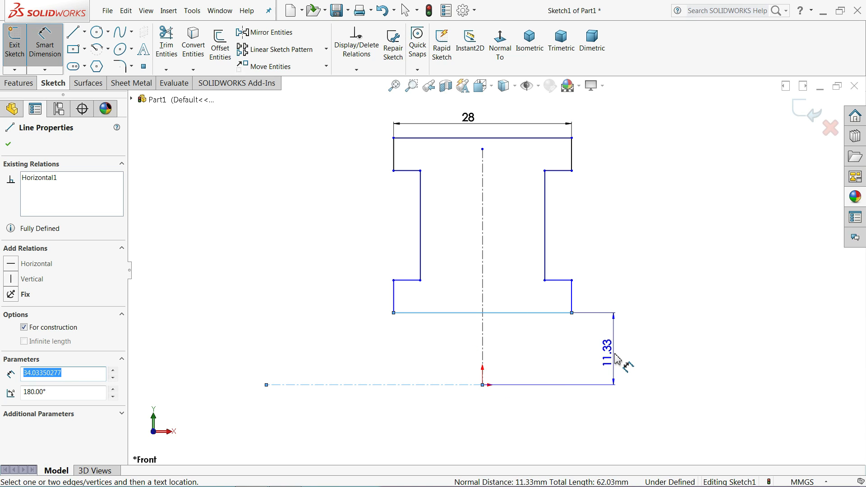
click(623, 359)
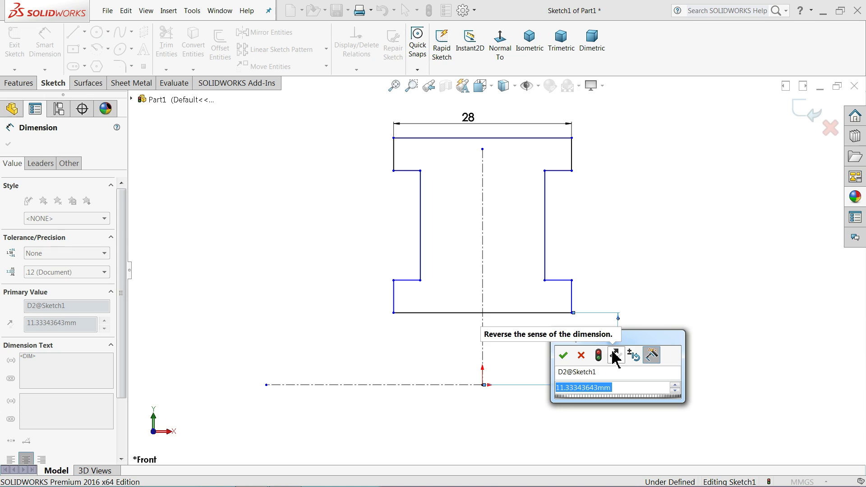
text(7)
click(564, 356)
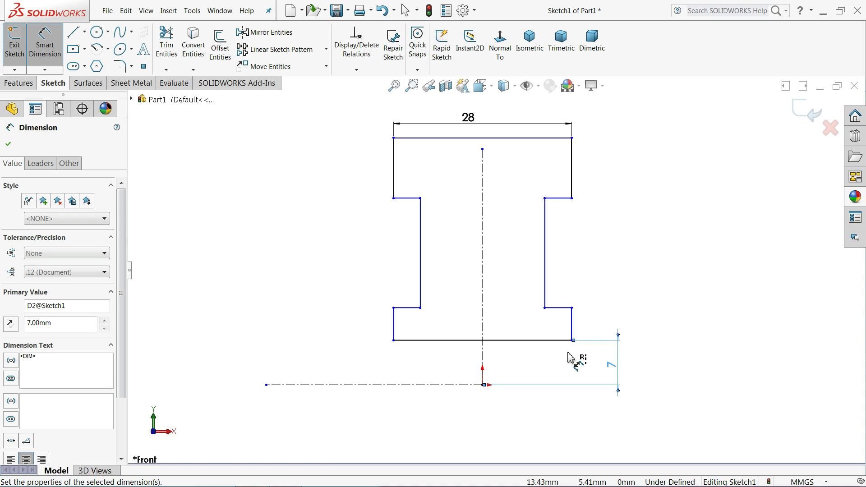
Dimension the lower step edge from the horizontal centerline and set the distance to 15 mm
click(570, 308)
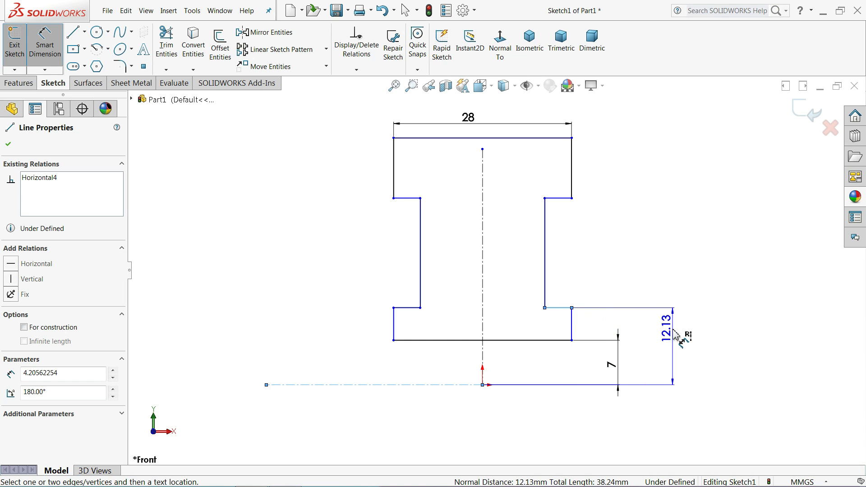
click(670, 337)
text(1)
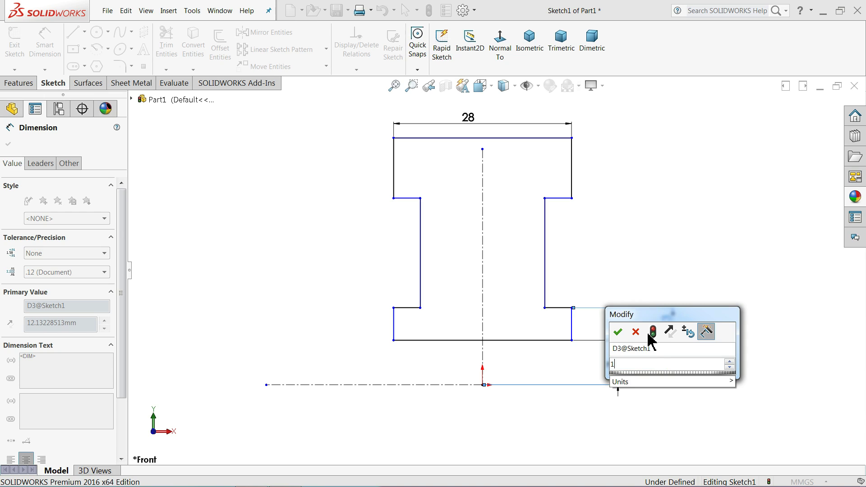
text(5)
click(618, 333)
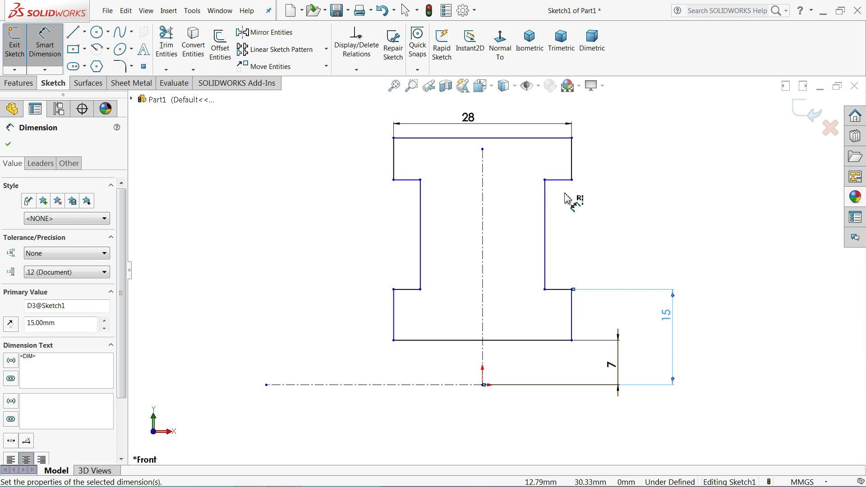
Dimension the upper step edge from the horizontal centerline and set the distance to 35 mm
click(569, 183)
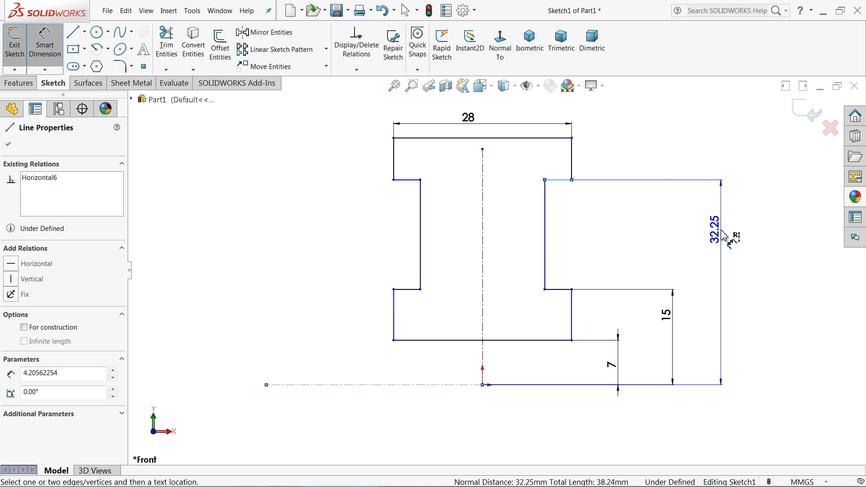
click(723, 236)
text(3)
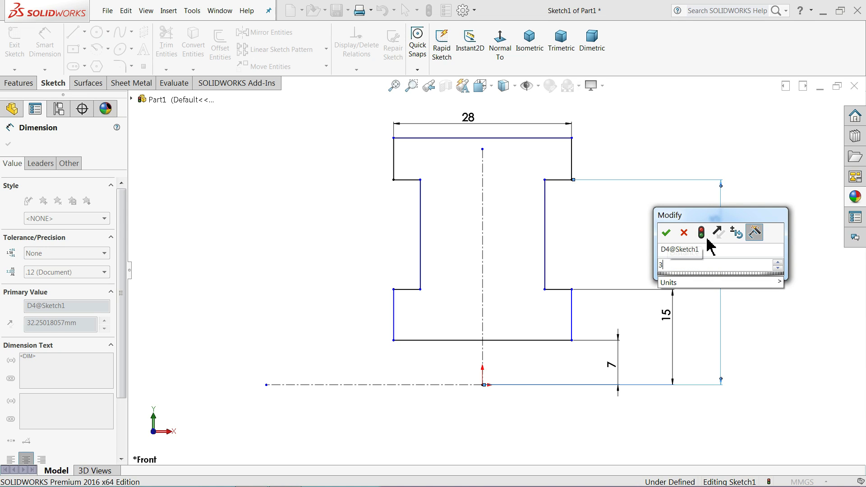
text(5)
click(667, 234)
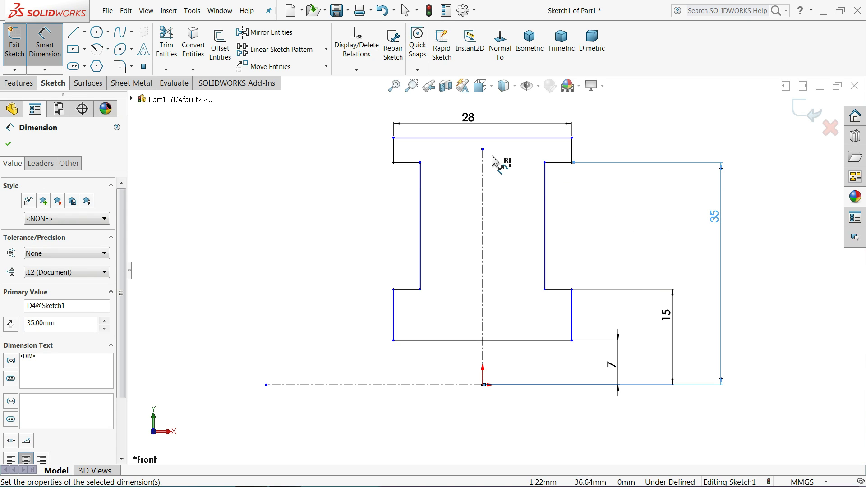
Dimension the profile's top edge from the horizontal centerline and set the distance to 50 mm
click(492, 139)
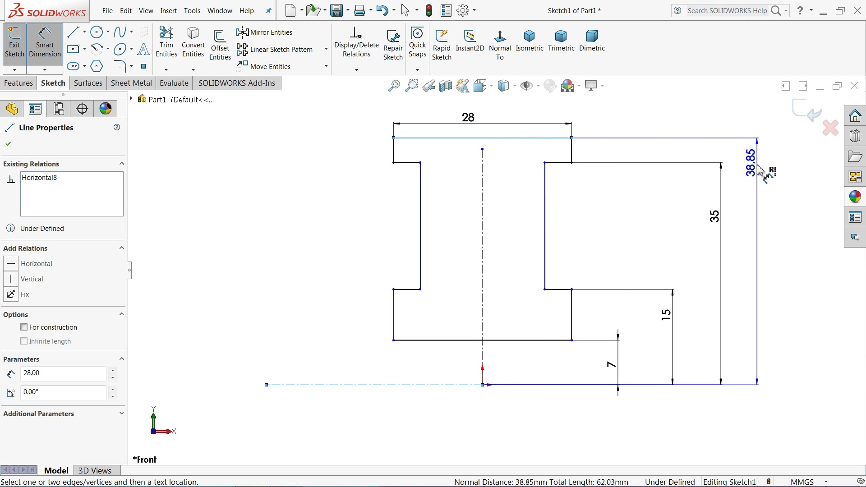
click(763, 224)
text(50)
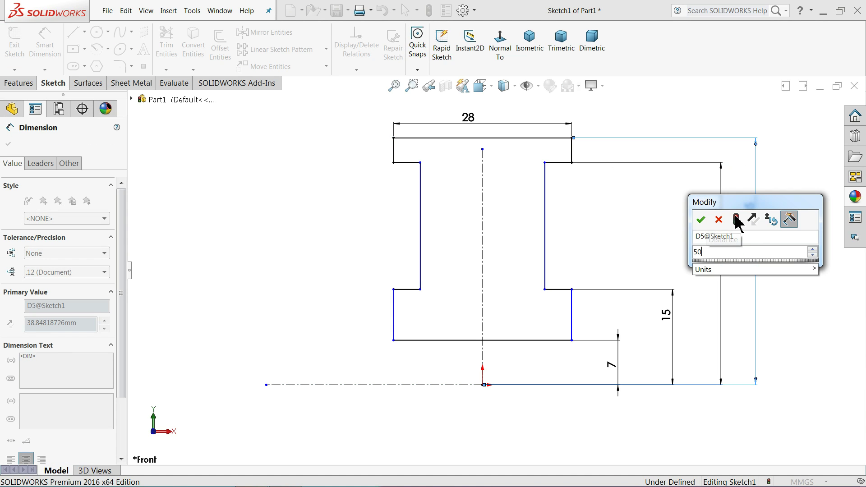
click(701, 220)
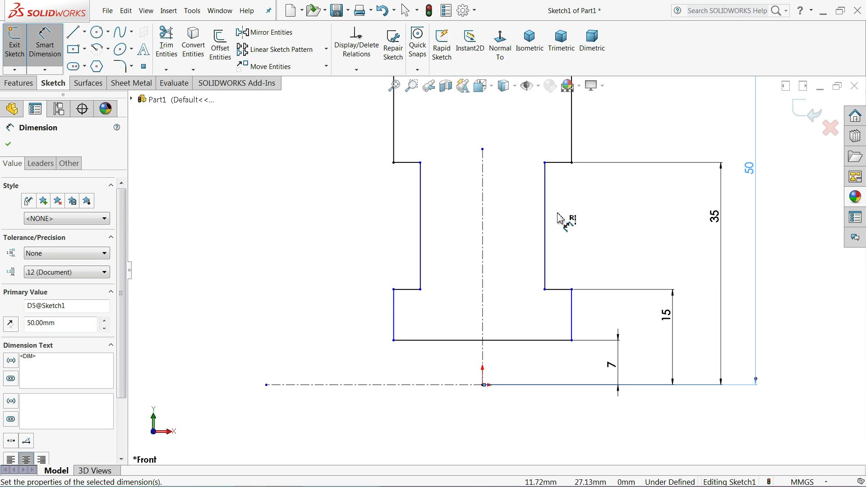
key(f)
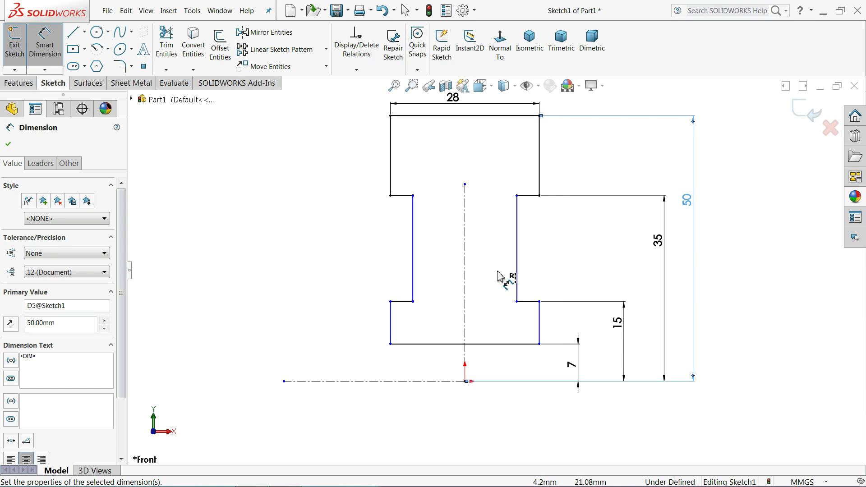
Dimension the horizontal offset between the narrow section's left edge and the upper block's left edge, and set it to 3 mm
click(413, 215)
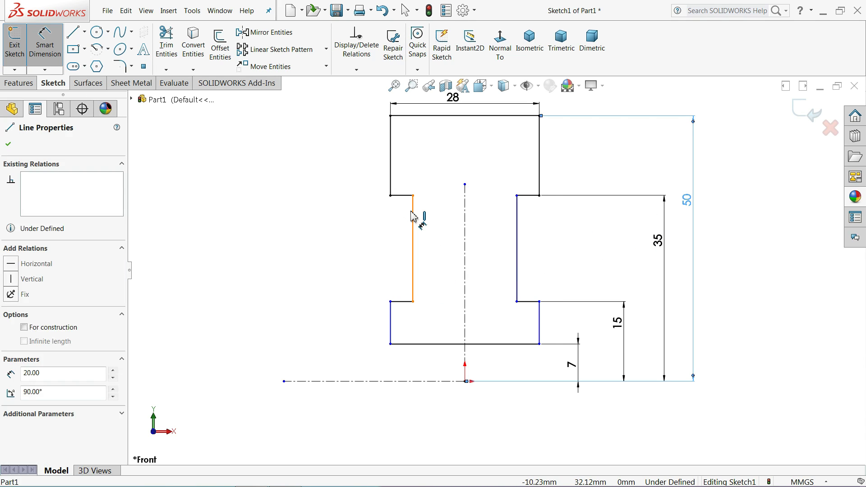
click(390, 196)
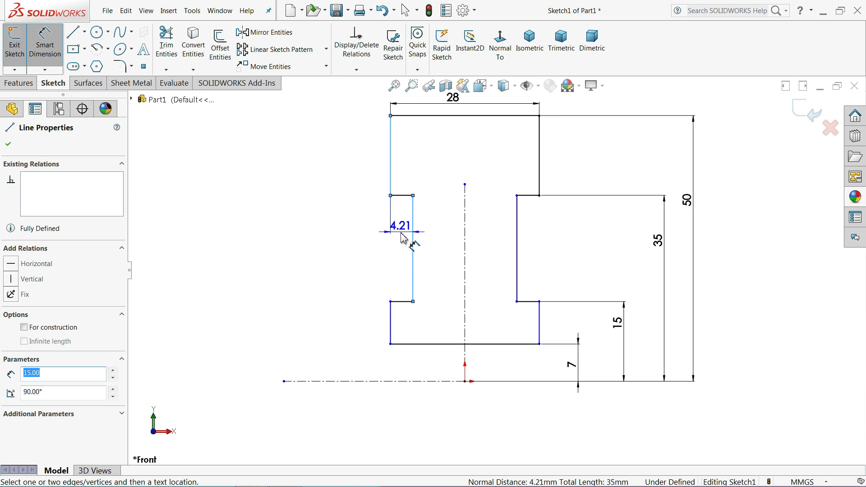
click(345, 230)
text(3)
click(285, 224)
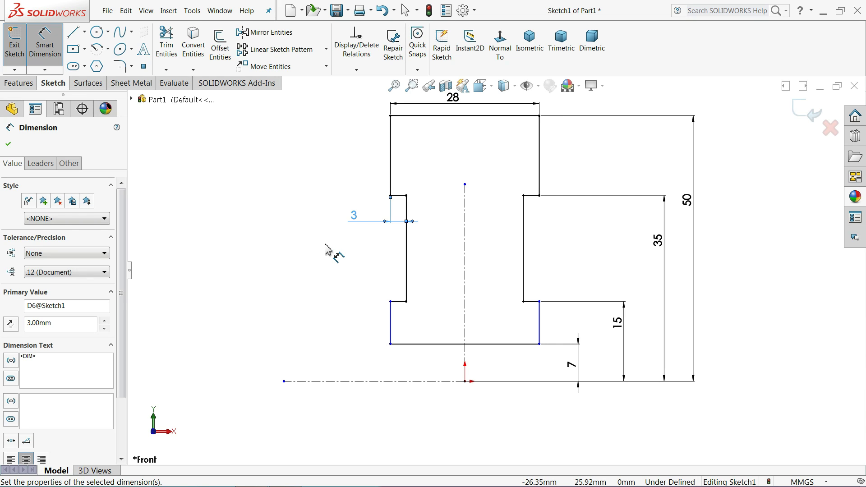
click(8, 144)
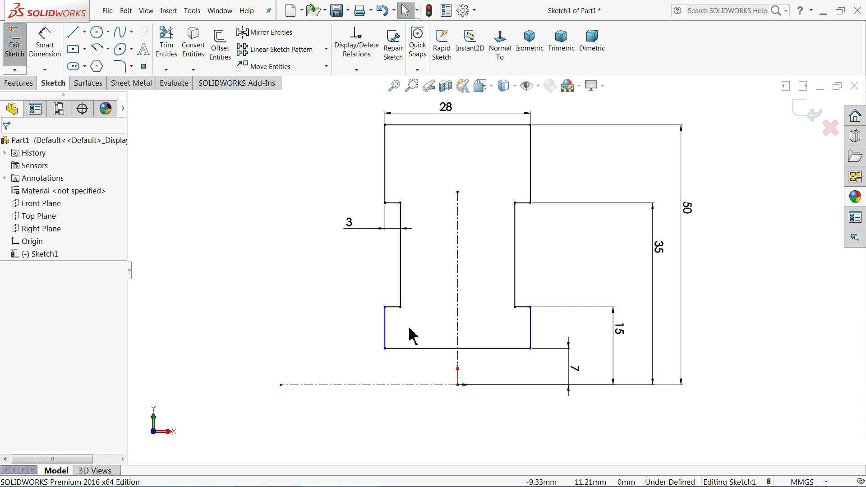
Add an Equal relation between the profile's bottom edge and top edge
click(432, 349)
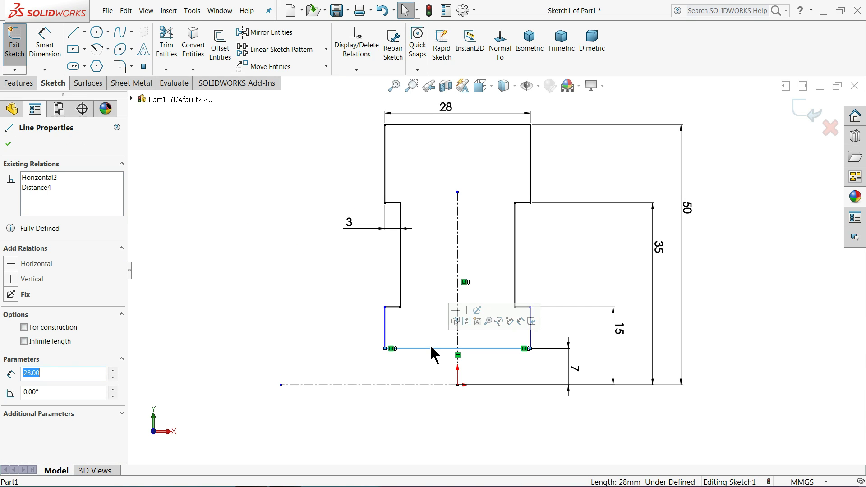
ctrl+click(444, 127)
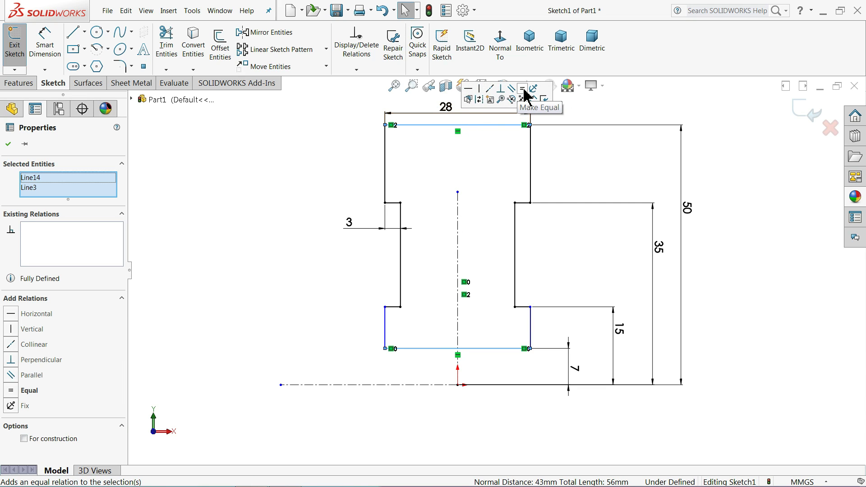
click(523, 91)
click(365, 254)
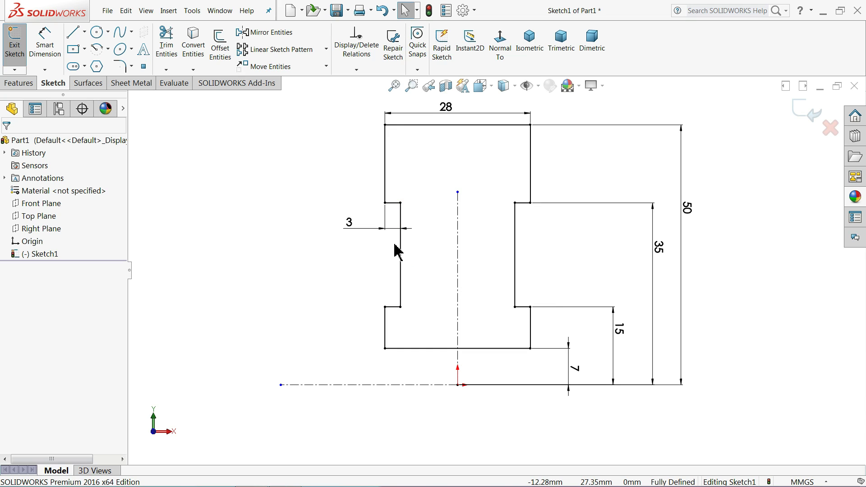
Revolve the profile 360 degrees about the horizontal centerline as a Revolved Boss/Base
click(19, 86)
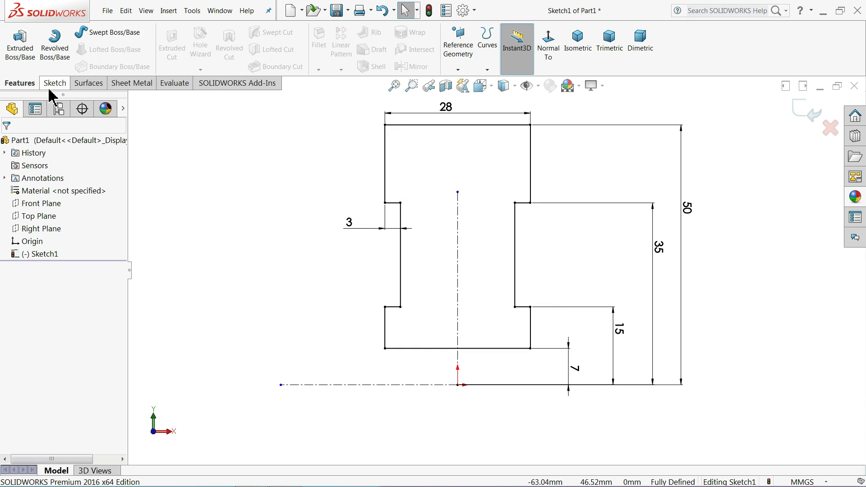
click(54, 59)
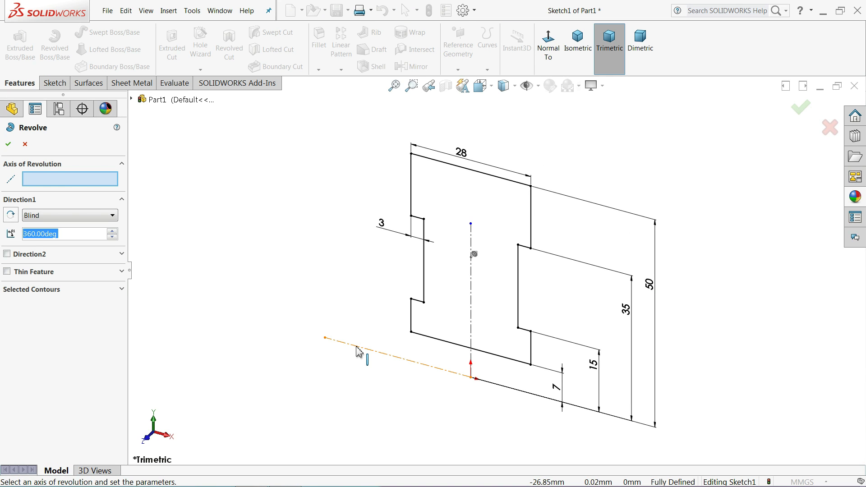
click(357, 347)
scroll(303, 323, up, 5)
middle_drag(512, 349, 513, 332)
scroll(510, 325, down, 2)
scroll(513, 332, down, 2)
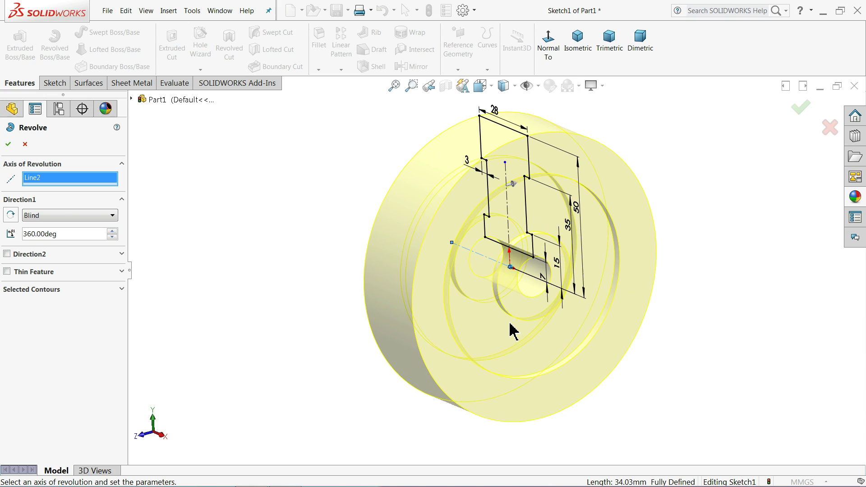
click(9, 144)
Set up a constant-size 1 mm fillet on the wheel's outer cylindrical face, front outer edge and both recess floor faces
middle_drag(333, 252, 257, 235)
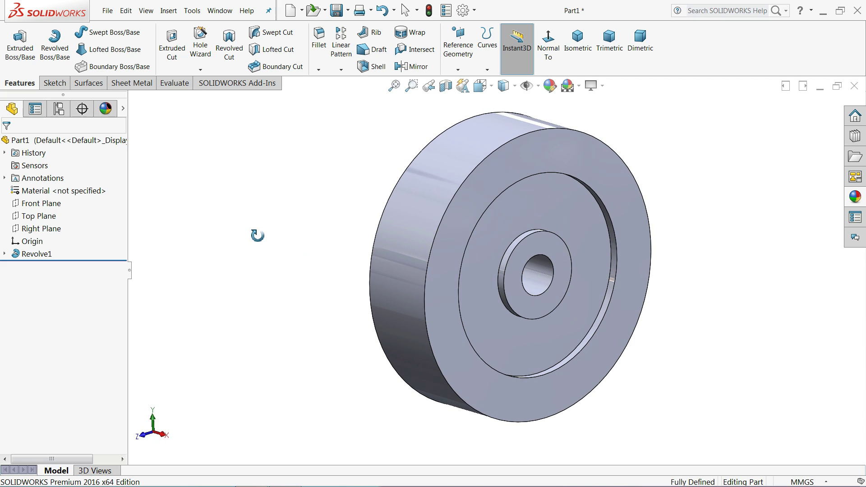
click(318, 58)
click(17, 197)
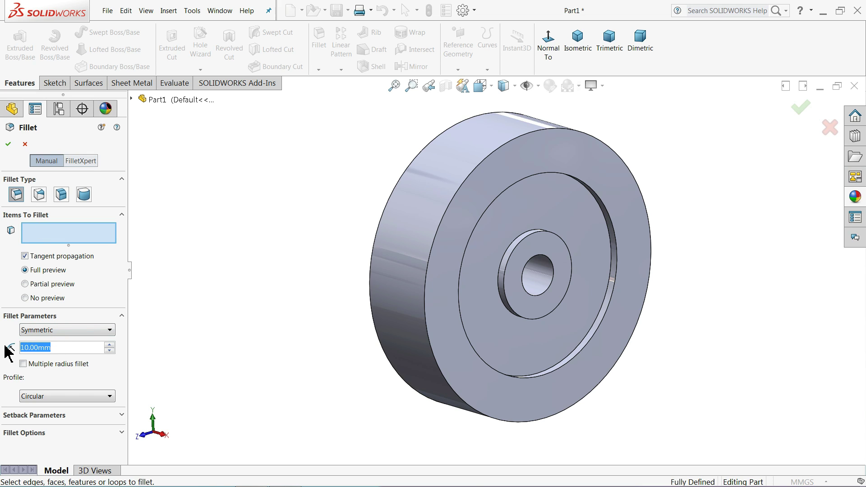
text(1)
key(Return)
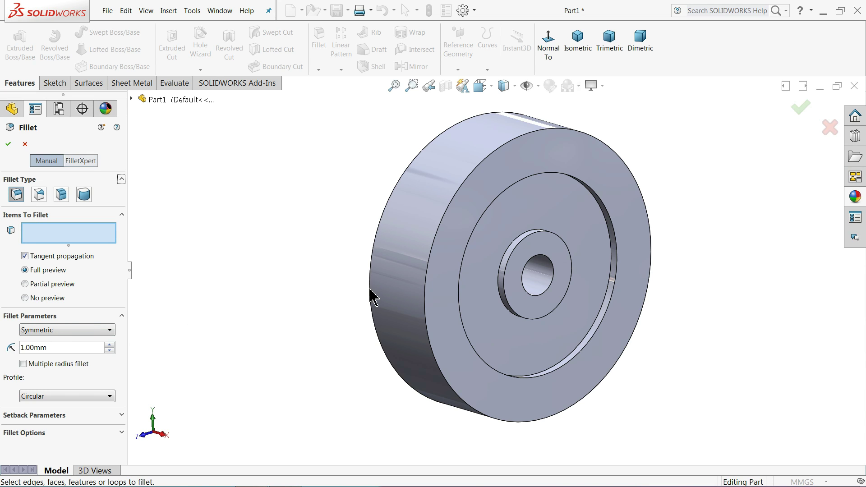
click(408, 271)
click(432, 281)
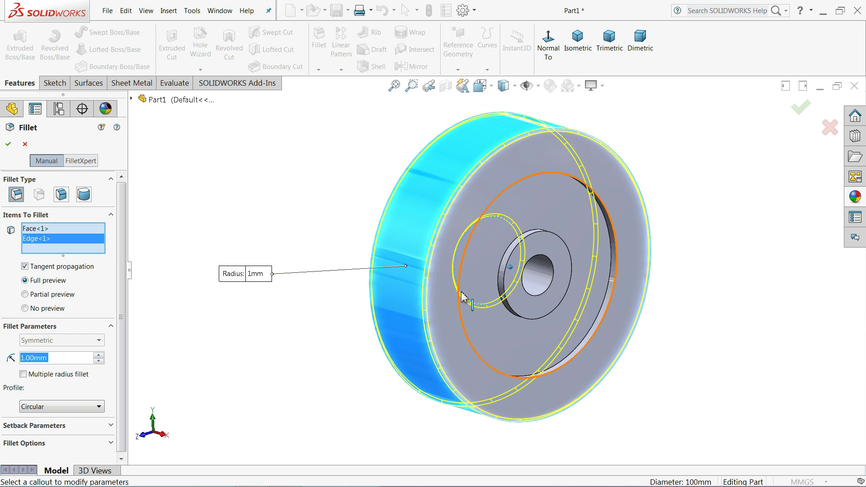
click(507, 331)
middle_drag(510, 333, 495, 290)
click(432, 300)
scroll(510, 295, down, 5)
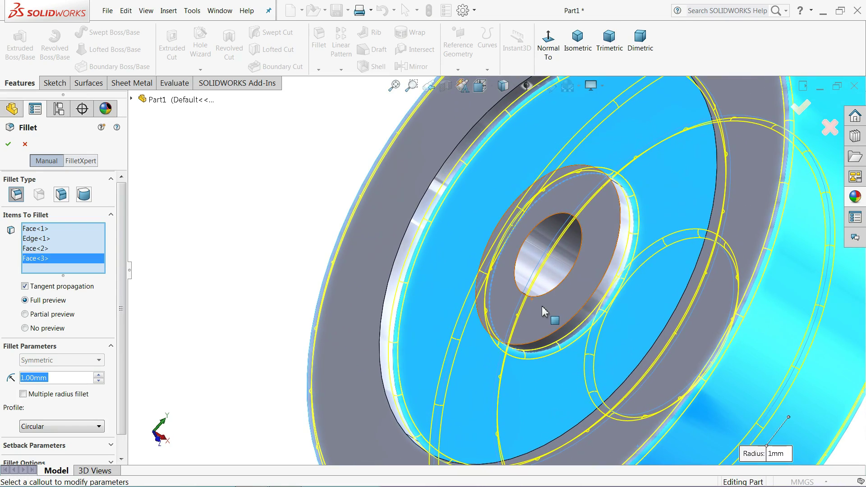
Add the hub's end faces on both sides of the wheel to the fillet selection
click(553, 314)
scroll(548, 312, up, 5)
key(Up)
key(Up)
key(Up)
key(Up)
key(Up)
key(Up)
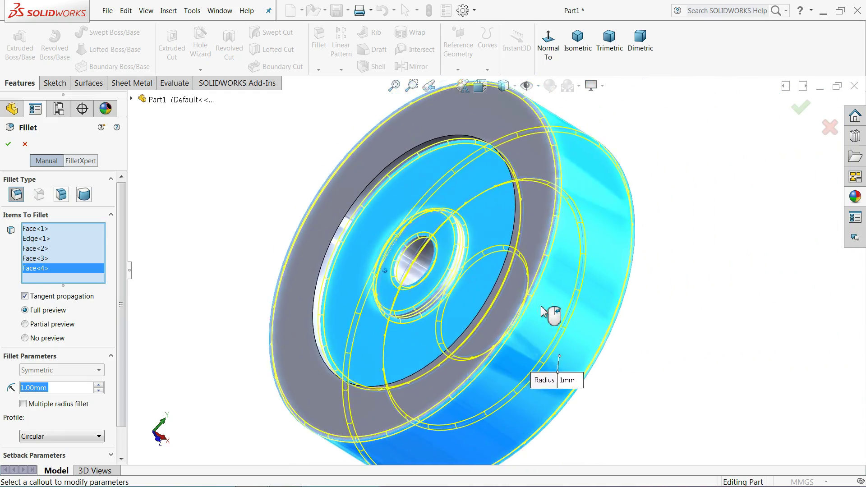
key(Up)
key(Up)
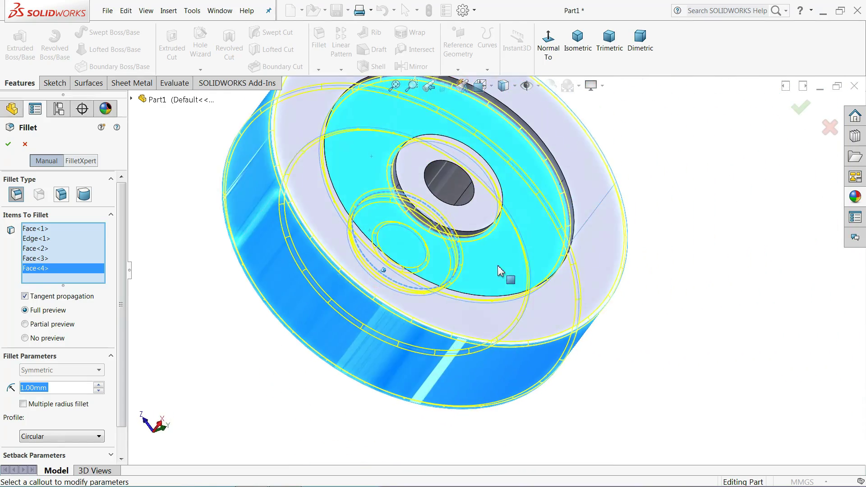
click(483, 228)
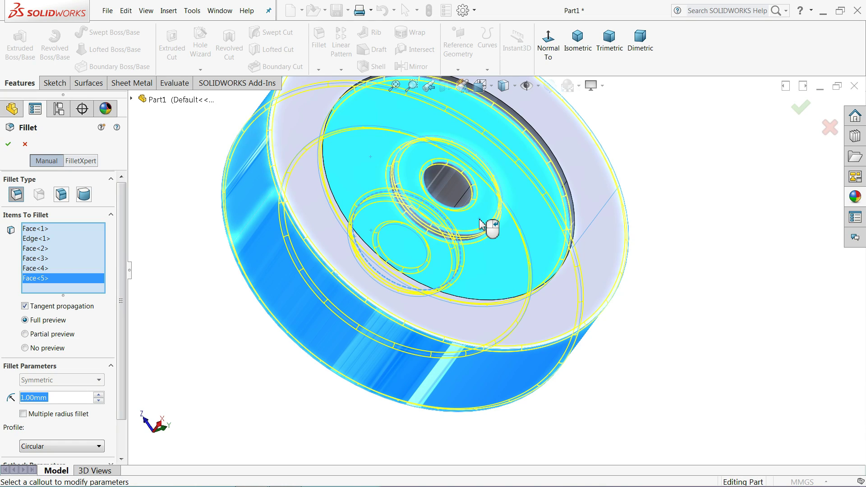
Check the fillet preview on both sides of the wheel and apply the 1 mm fillet
key(Right)
key(Right)
key(Right)
key(Right)
key(Right)
key(Right)
key(Right)
key(Right)
key(Right)
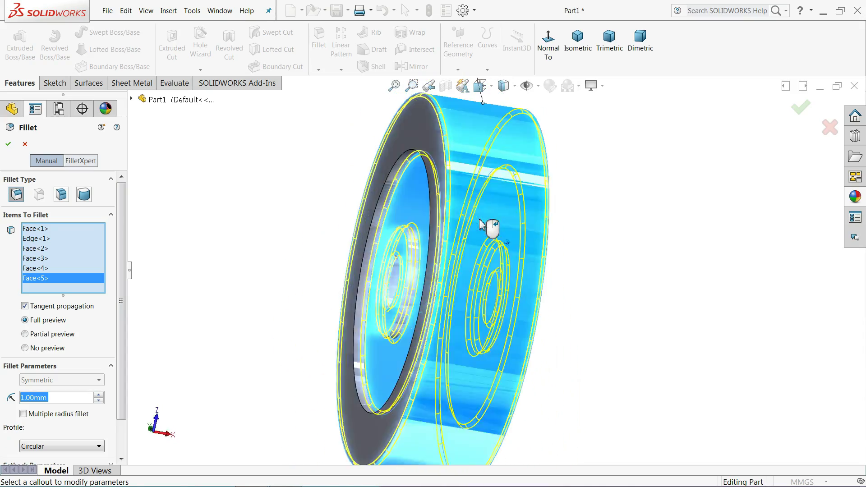
key(Up)
key(Up)
key(Up)
key(Up)
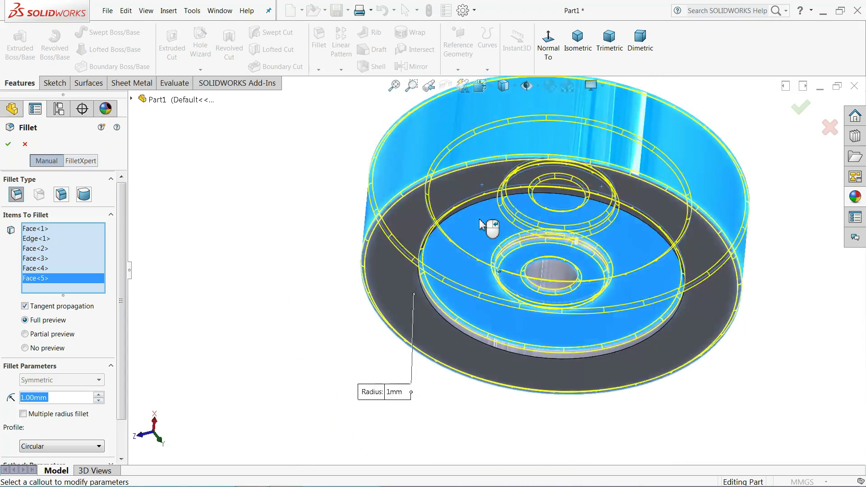
key(Up)
key(Up)
key(Up)
key(Up)
key(Up)
key(Up)
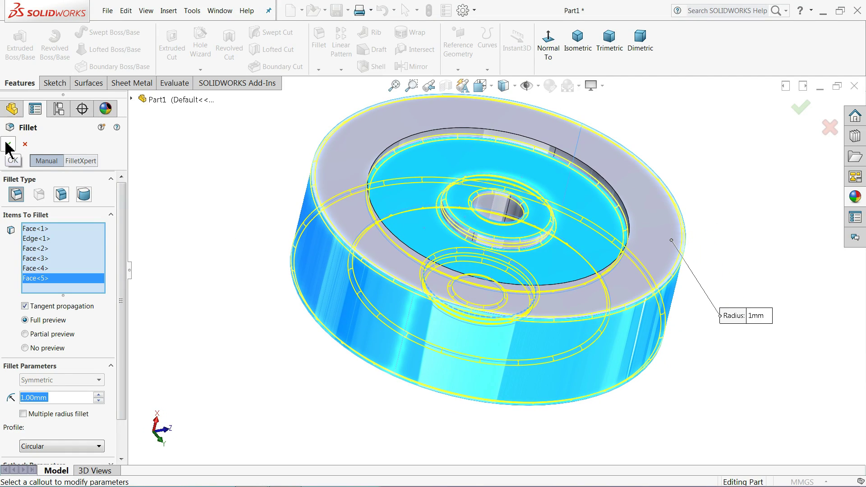
click(9, 146)
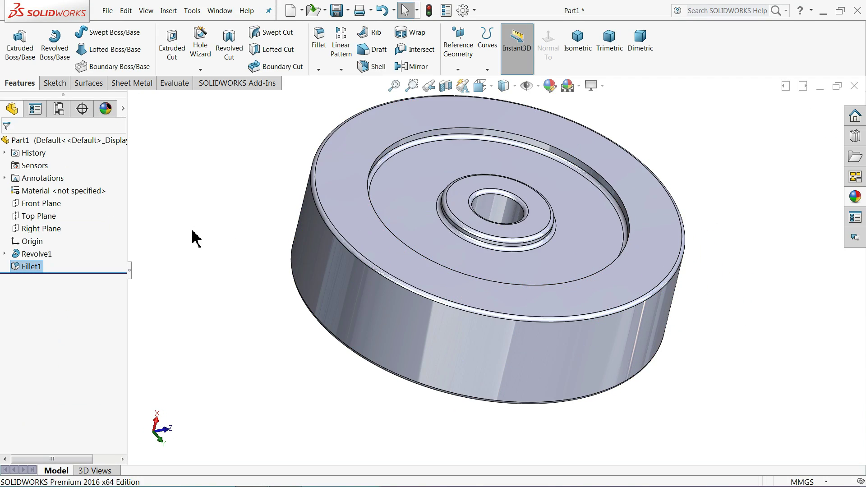
Apply the cast iron appearance from the Metal > Iron category to the whole part
middle_drag(352, 241, 535, 199)
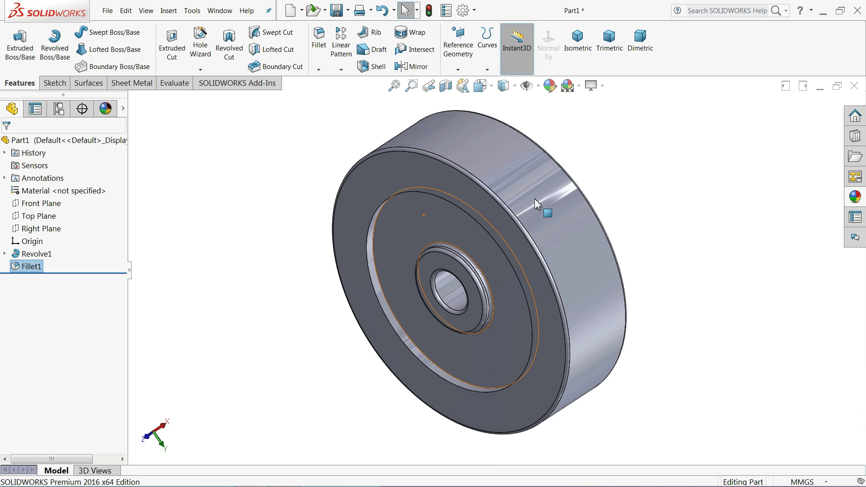
middle_drag(491, 229, 497, 211)
click(96, 143)
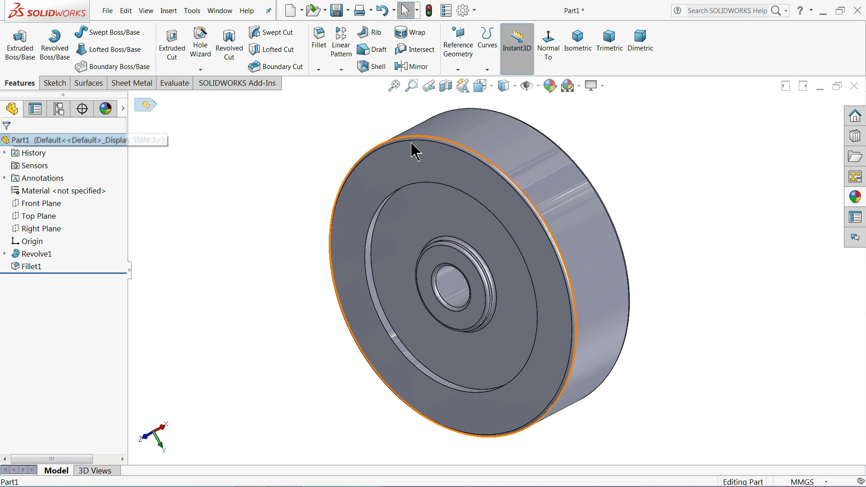
click(855, 196)
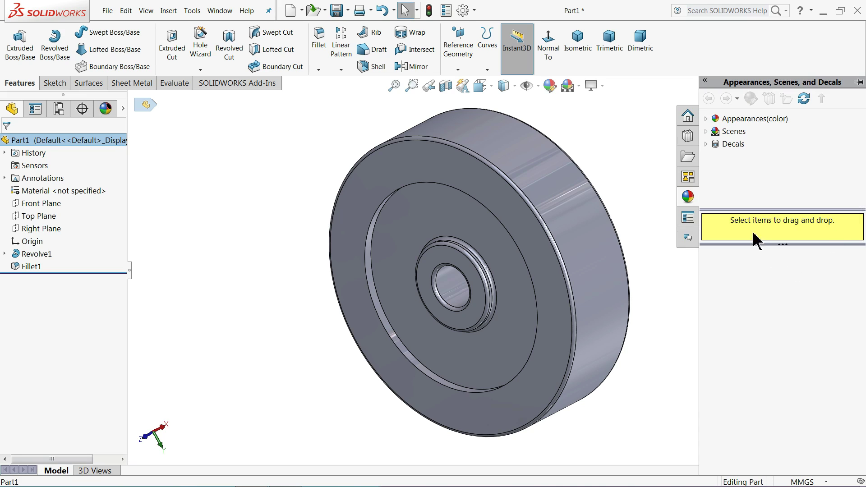
click(708, 121)
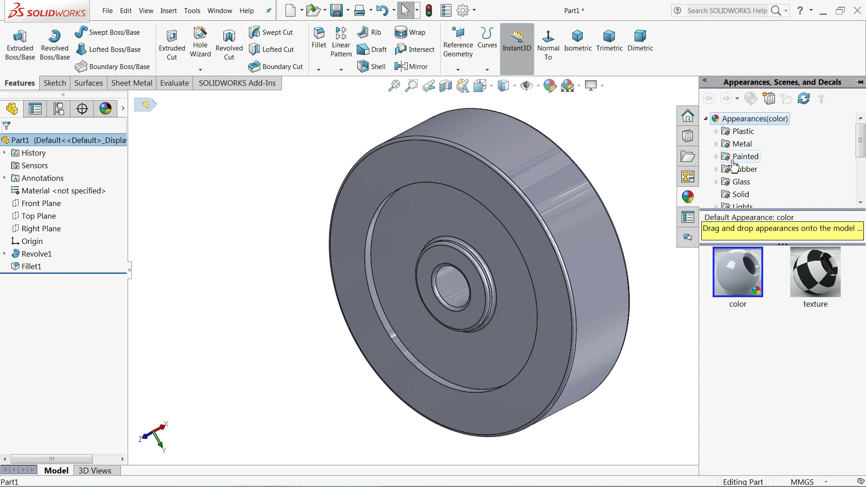
click(717, 143)
scroll(759, 188, down, 2)
click(750, 169)
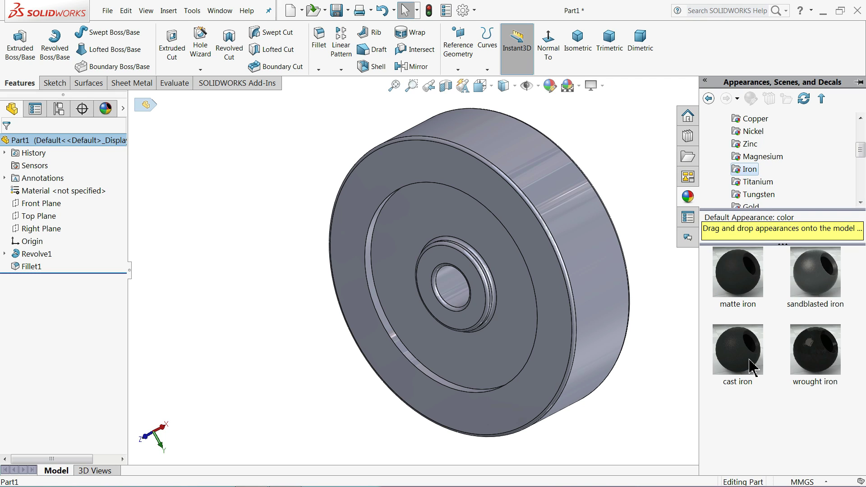
double_click(752, 367)
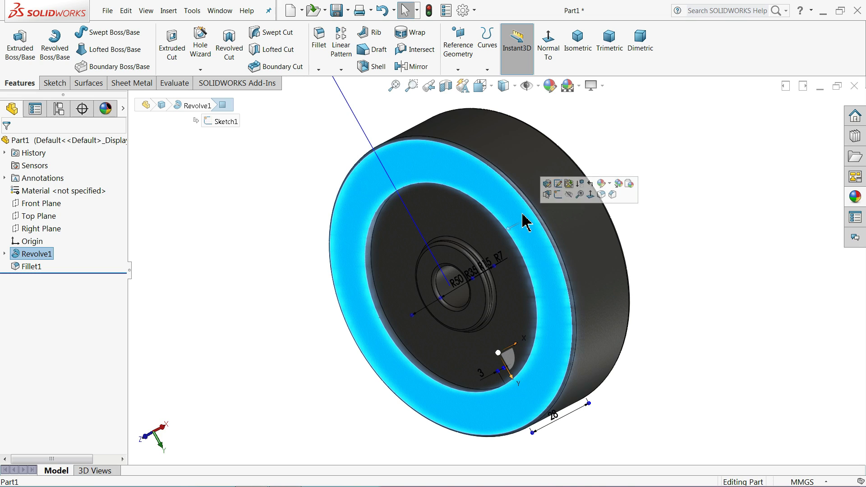
Apply a red color to the wheel's annular rim face, outer cylindrical face and the fillet between them
click(550, 85)
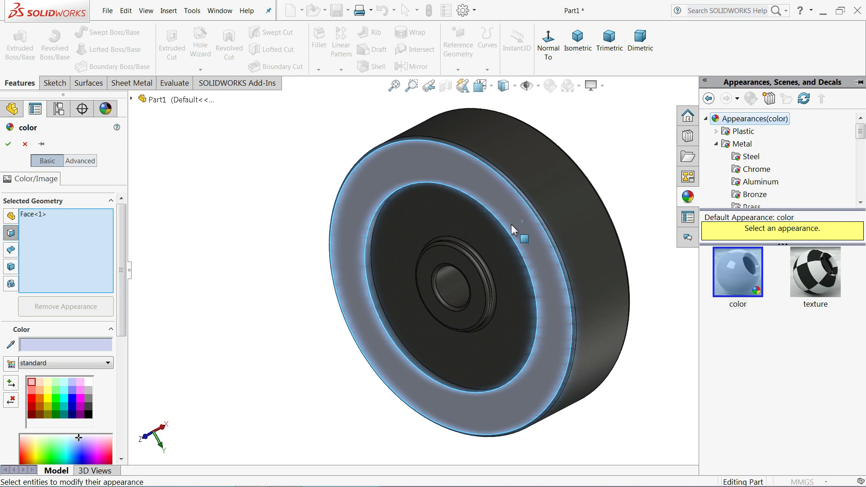
click(33, 400)
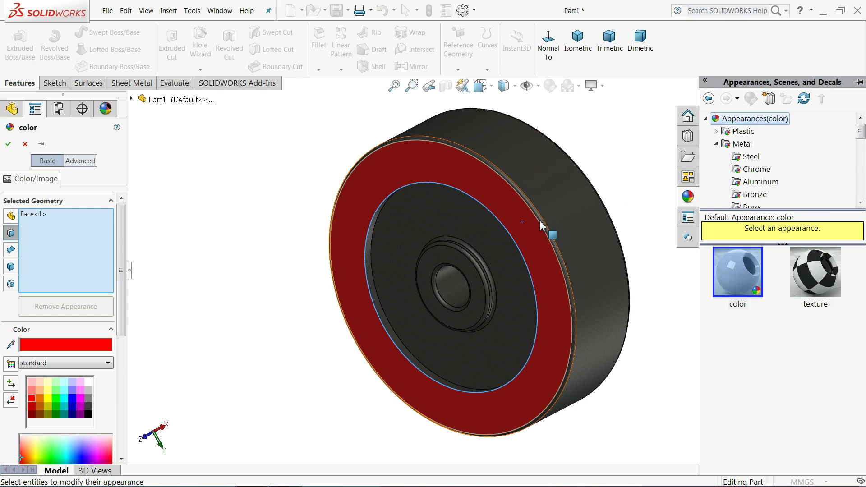
scroll(548, 219, down, 5)
click(501, 228)
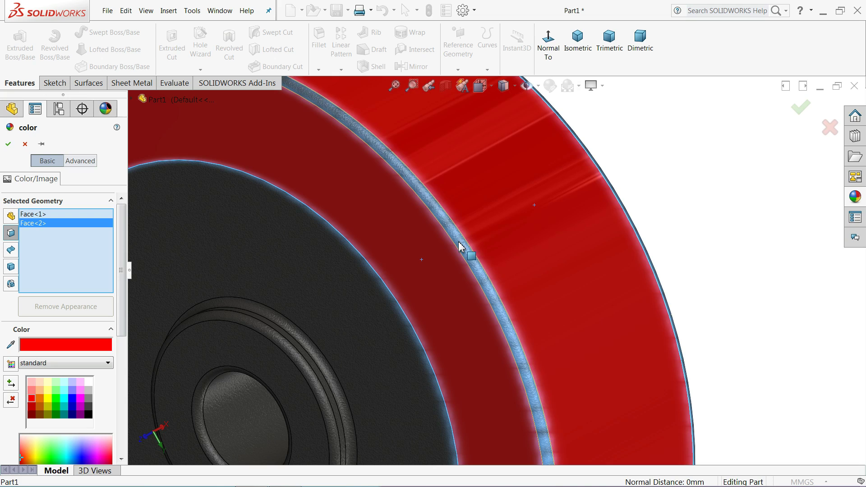
click(460, 246)
Add the rim face on the wheel's opposite side and its outer edge fillet to the red faces
scroll(519, 245, up, 5)
middle_drag(542, 246, 586, 247)
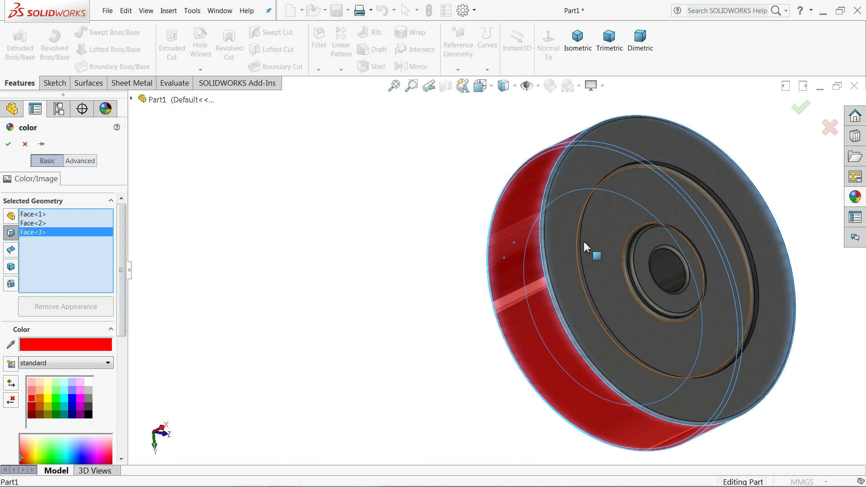
scroll(585, 247, down, 3)
click(505, 245)
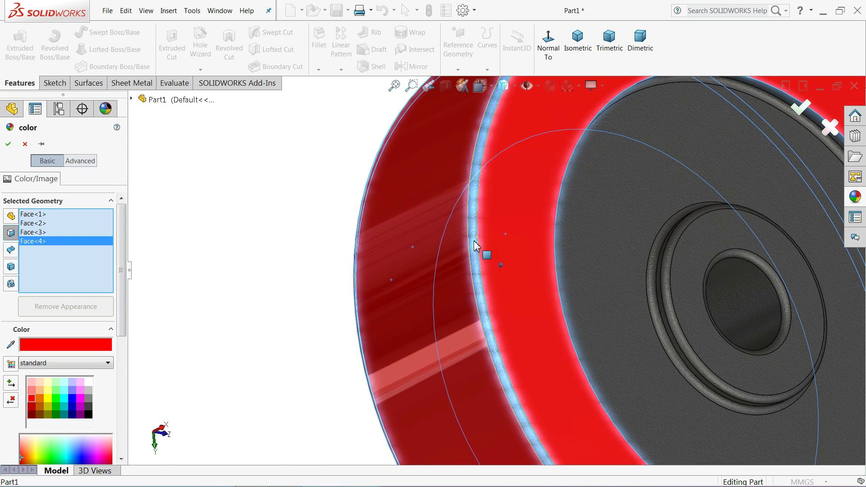
click(479, 249)
Check the red coverage of the rim and outer surface all around the wheel, ending in the isometric view
key(Down)
key(Down)
key(Down)
key(Down)
key(Down)
key(Down)
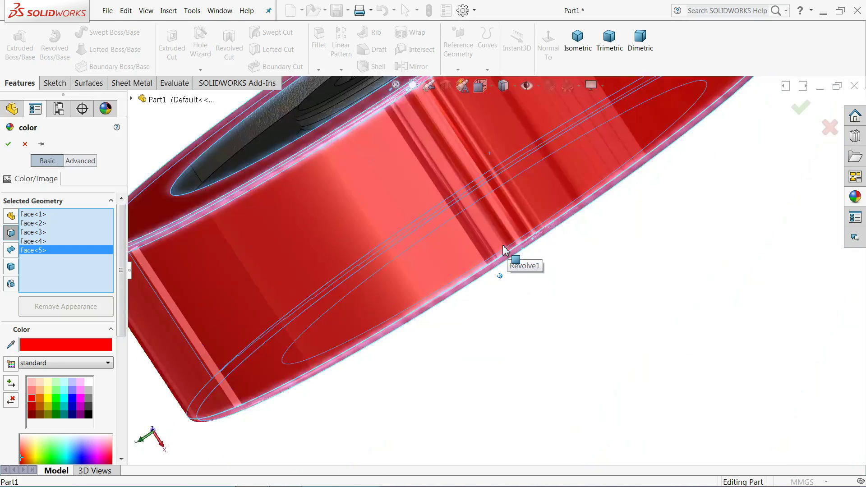
key(Down)
key(Down)
key(Down)
key(Down)
key(Down)
key(Down)
key(Down)
key(Down)
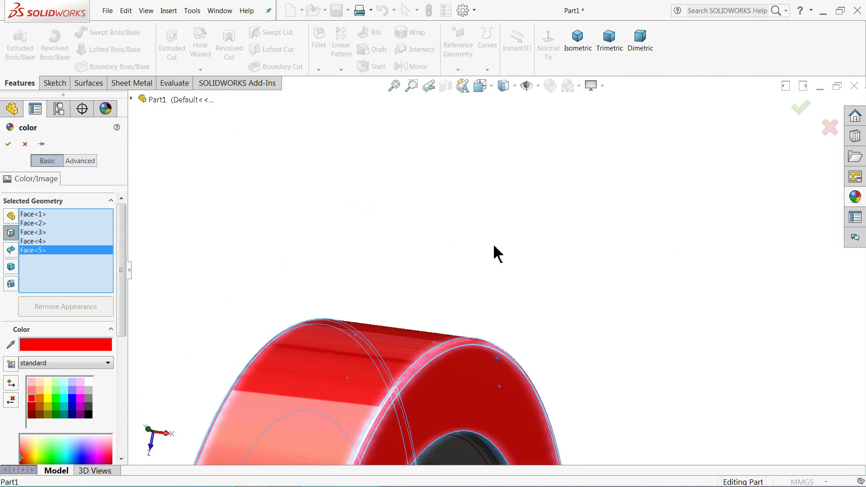
click(579, 45)
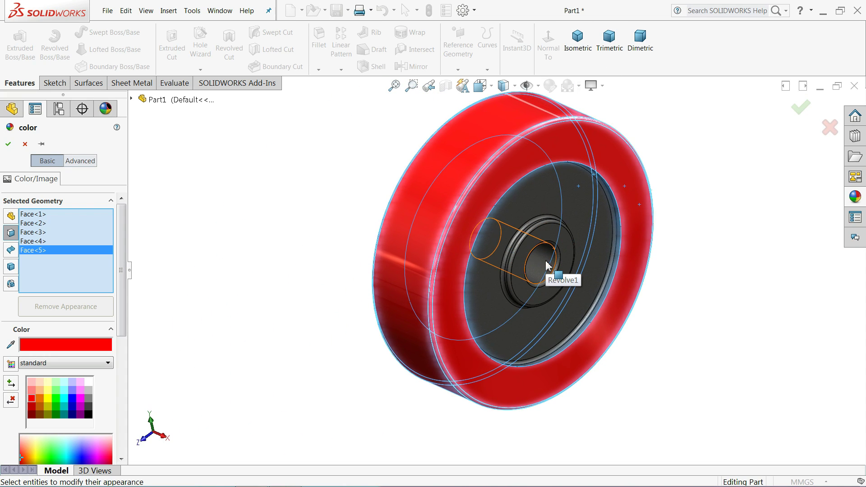
Add the hub's bore face and the fillet at its near end to the red faces
click(544, 266)
scroll(547, 263, down, 8)
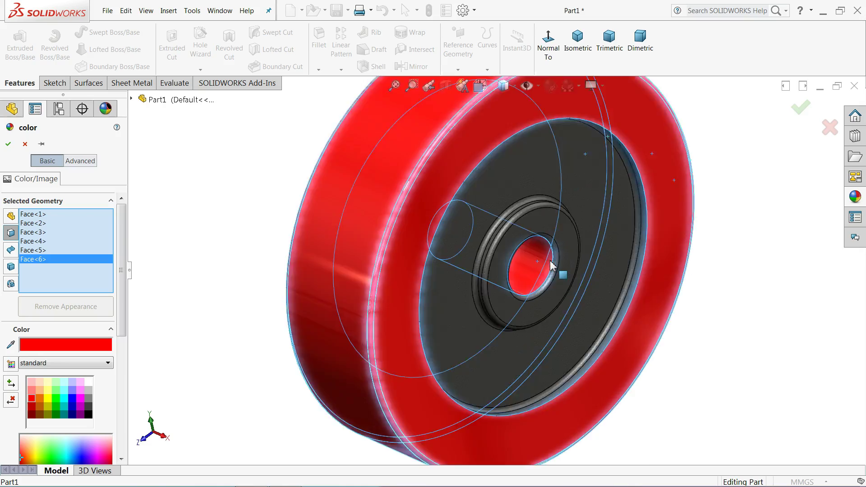
click(533, 273)
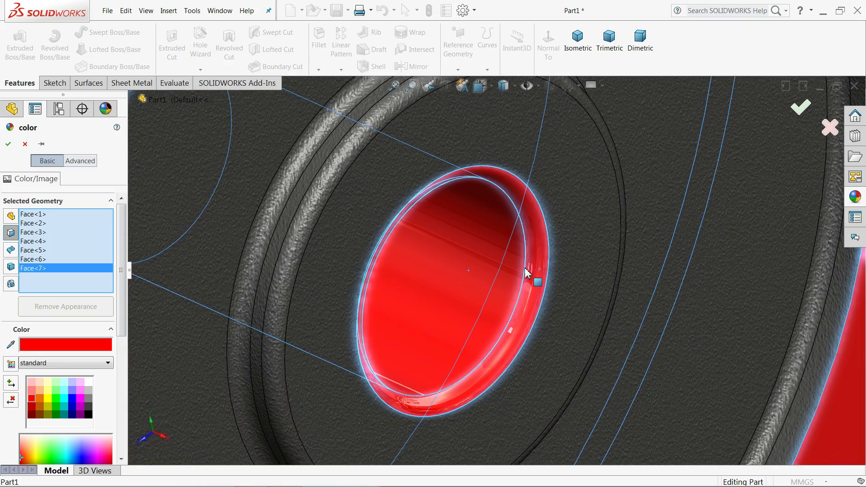
Add the fillet at the bore's opposite end to the red faces and apply the color
scroll(526, 272, up, 5)
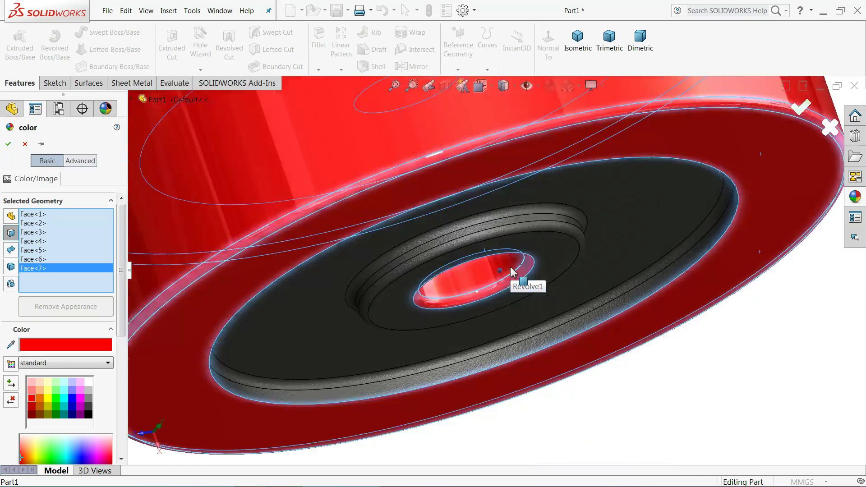
key(Down)
key(Down)
key(Down)
key(Down)
key(Up)
key(Up)
key(Up)
key(Up)
click(496, 164)
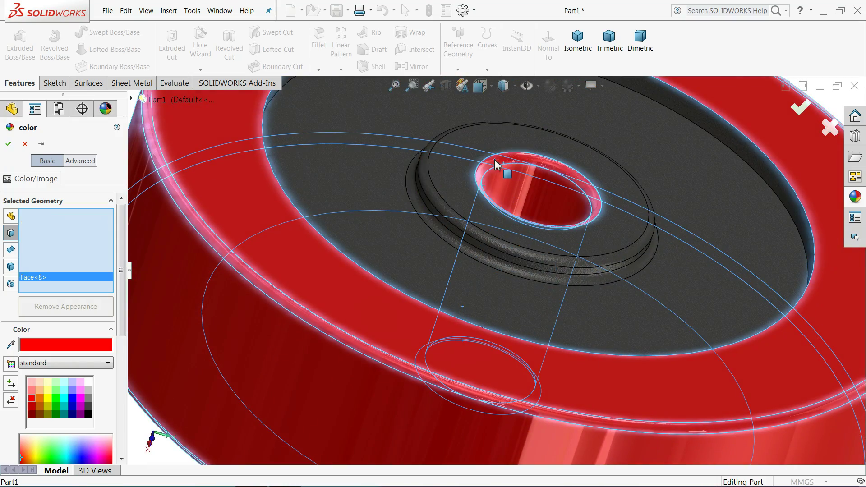
click(578, 53)
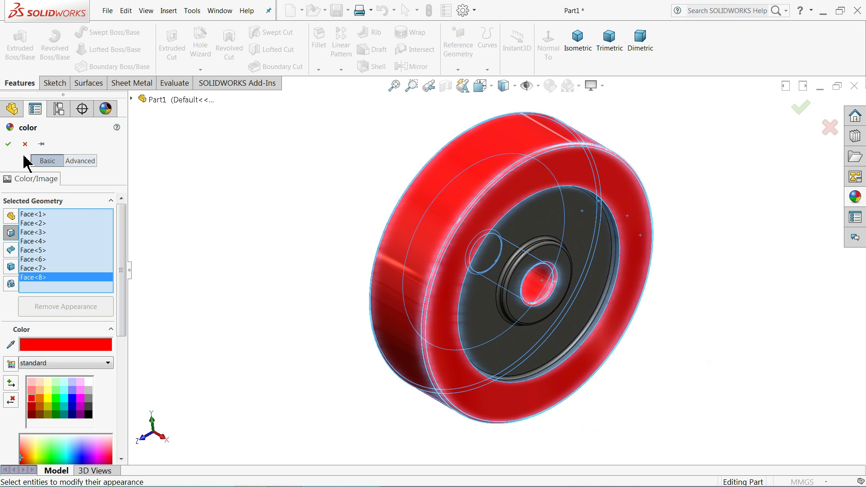
click(8, 145)
middle_drag(242, 235, 260, 208)
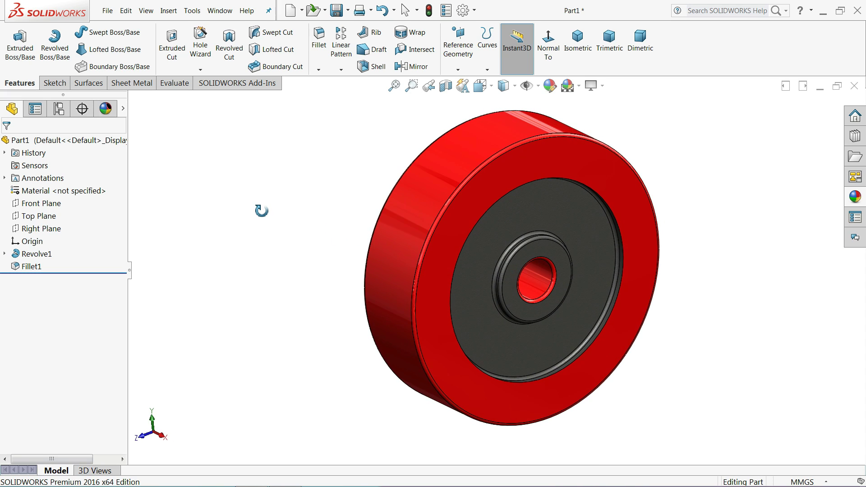
key(Escape)
key(f)
scroll(607, 266, down, 3)
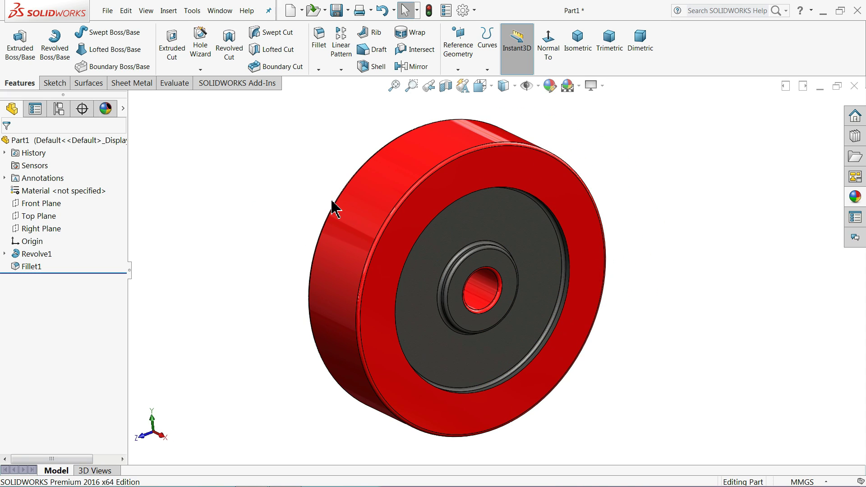
Start saving the part and create a folder named "castor Wheel" on the Desktop
click(338, 12)
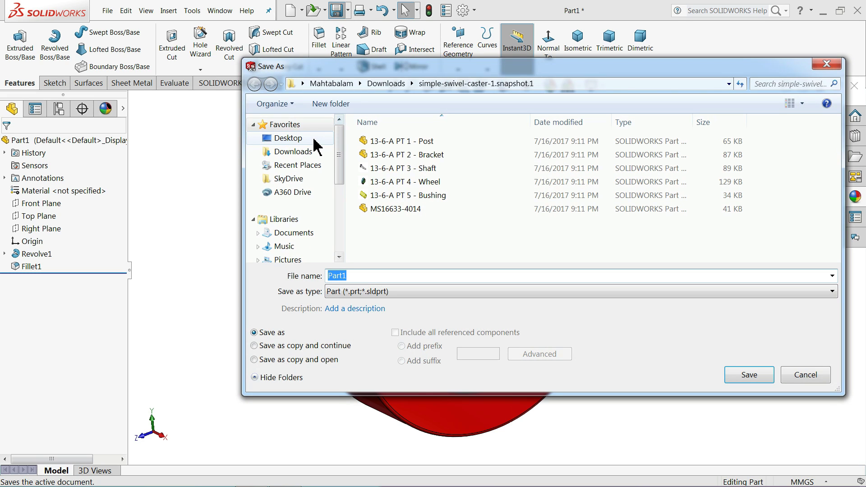
click(315, 141)
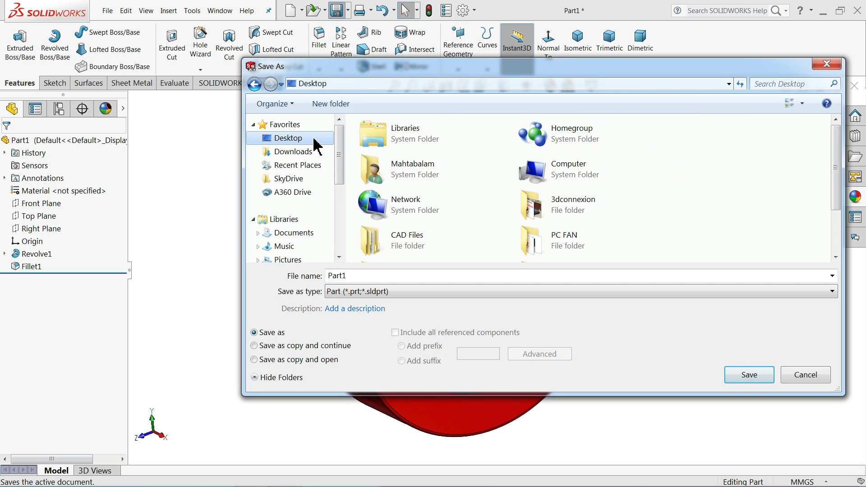
click(330, 105)
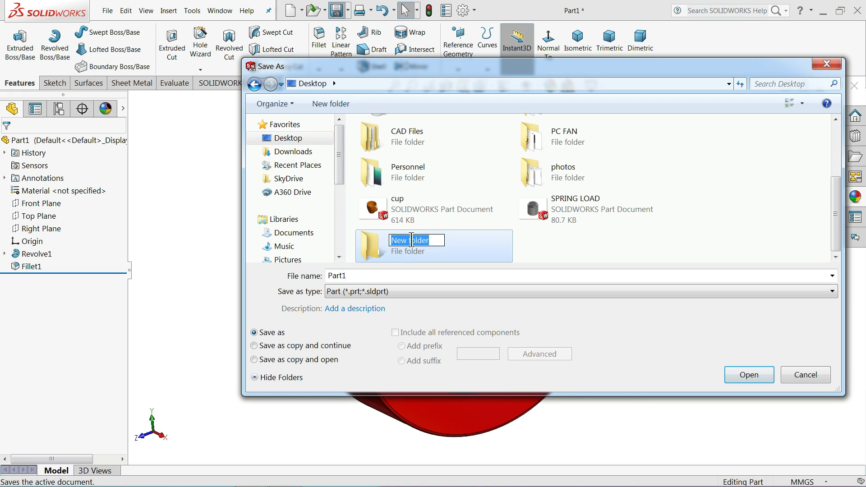
text(castor Wheel)
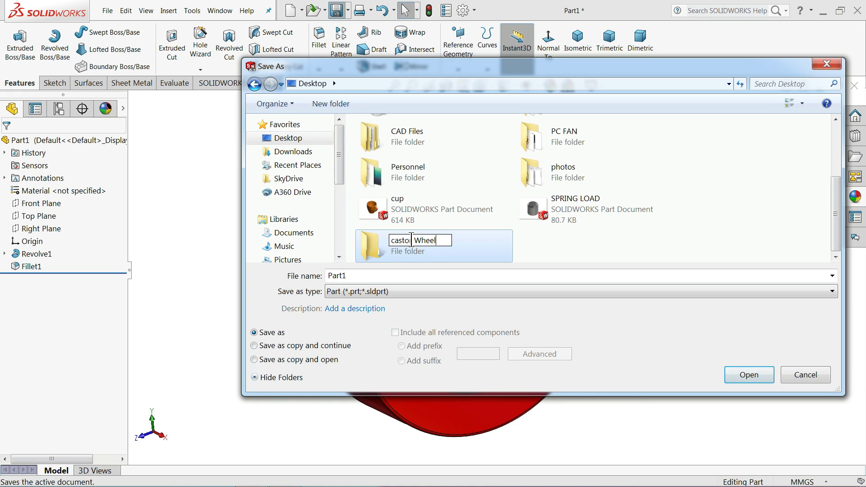
key(Return)
Save the part as "1.Wheel" inside the castor Wheel folder
double_click(394, 254)
double_click(380, 275)
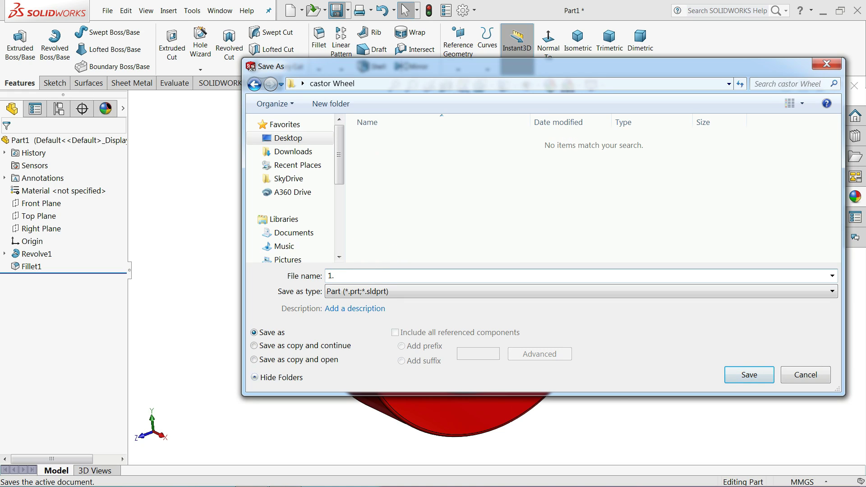
text(1.Wheel)
click(750, 379)
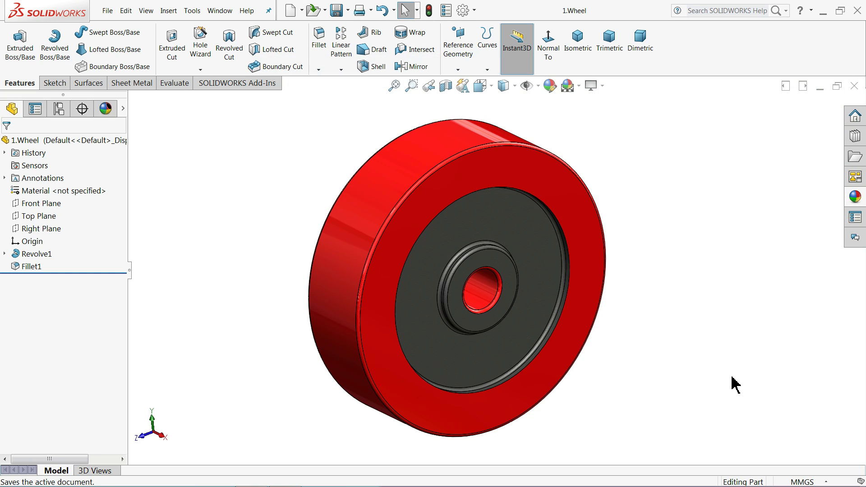
Inspect the finished wheel from several angles, including its recess, hub and bore
key(Left)
key(Left)
key(Left)
key(Up)
key(Up)
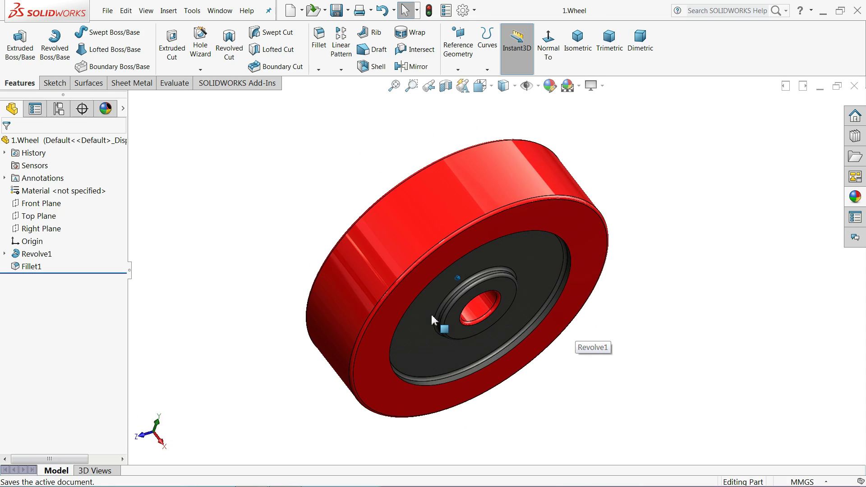
key(Up)
key(Up)
key(Up)
key(Up)
key(ctrl+8)
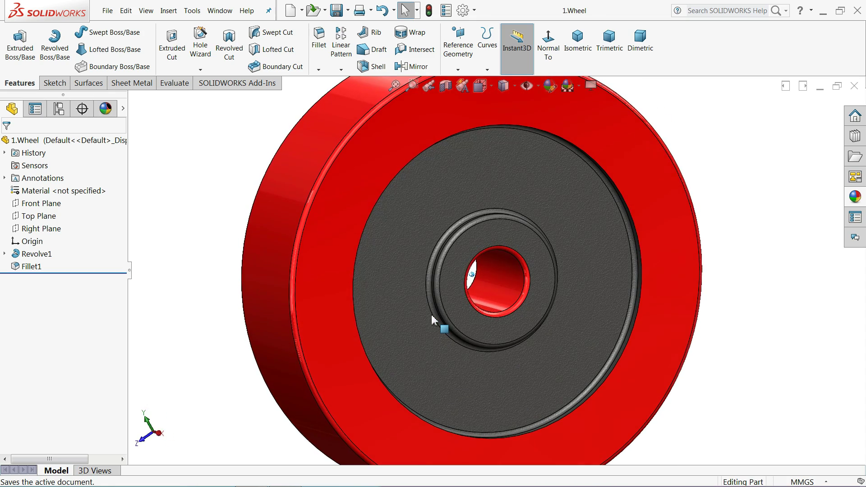
key(Left)
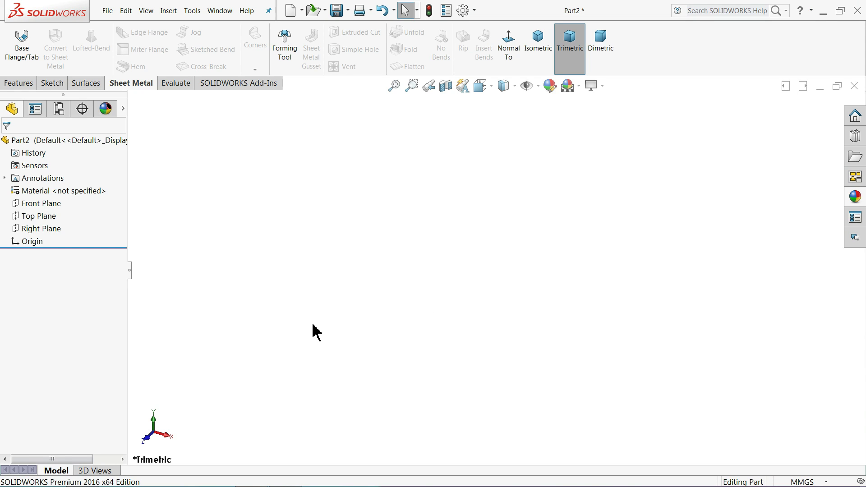
Sketch an open inverted-U profile of three lines about 91 mm tall on the Front Plane, its lower ends level with the origin
click(22, 204)
click(25, 193)
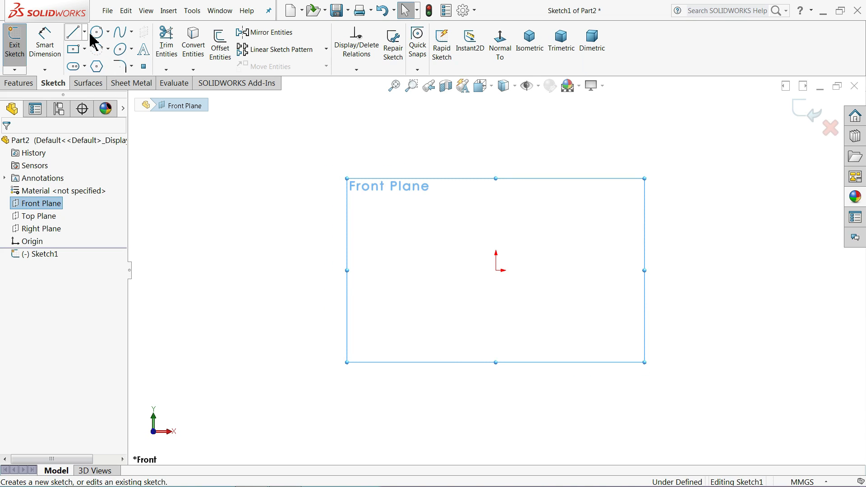
click(72, 33)
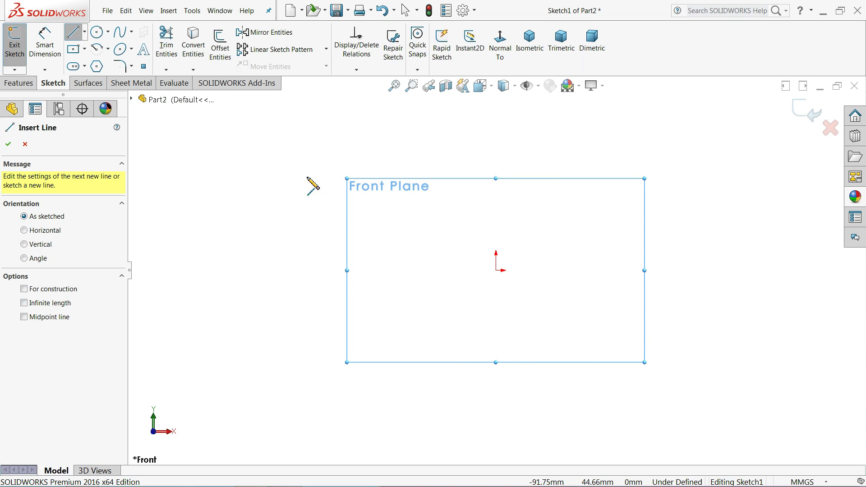
click(424, 271)
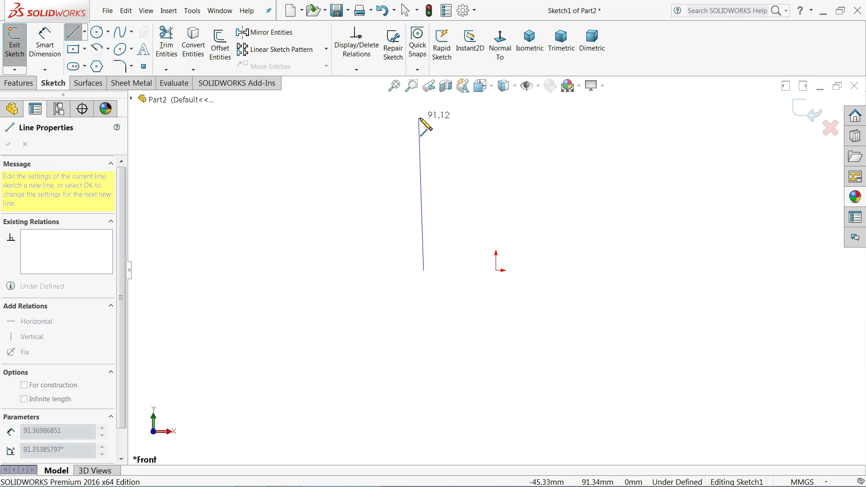
click(423, 117)
click(563, 118)
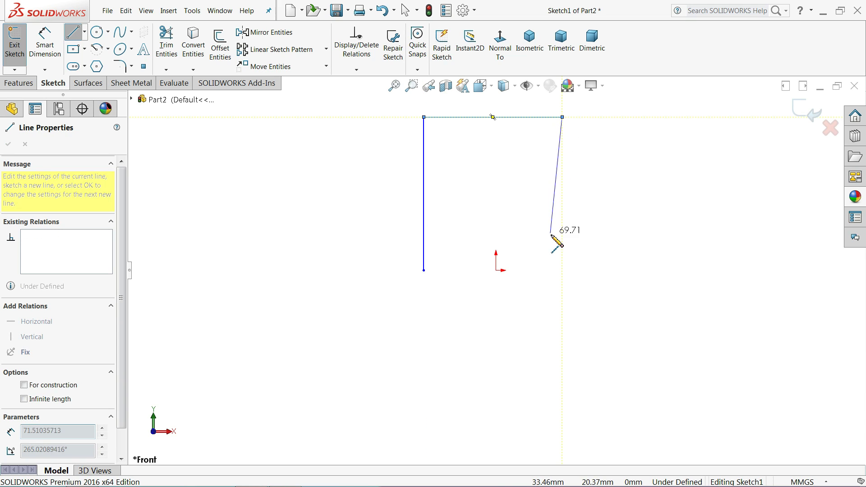
click(563, 271)
right_click(589, 240)
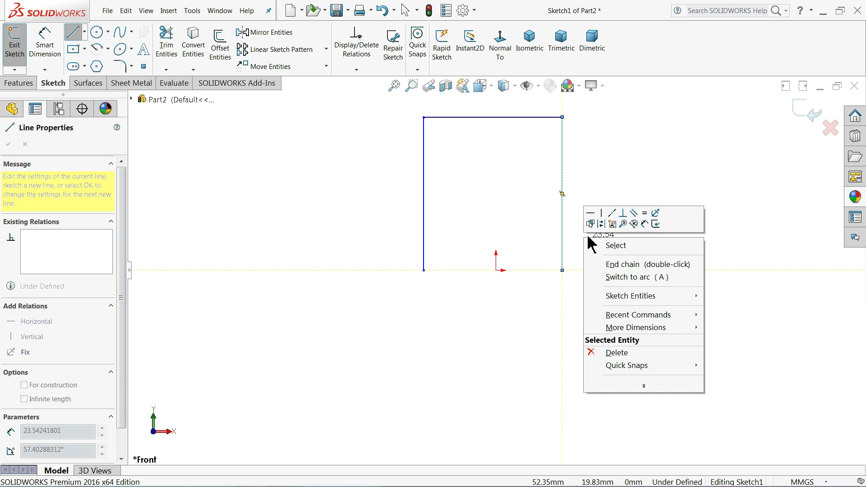
click(596, 246)
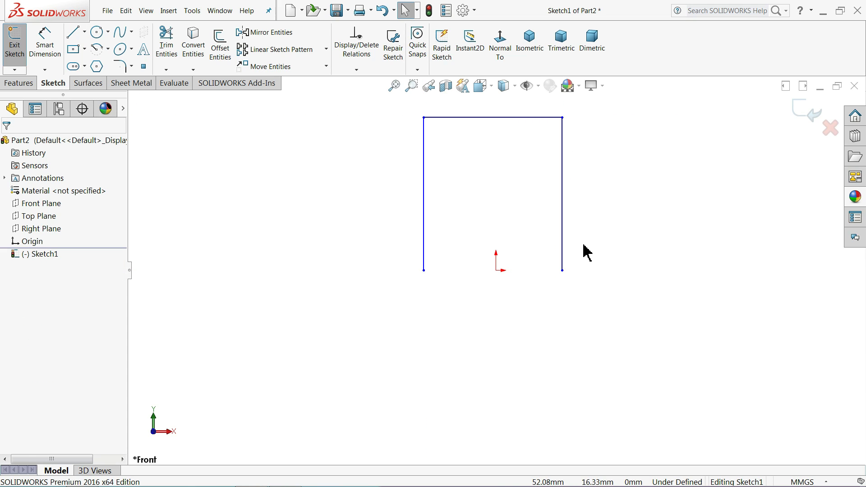
Add a horizontal relation between the profile's two lower endpoints and the origin
click(424, 271)
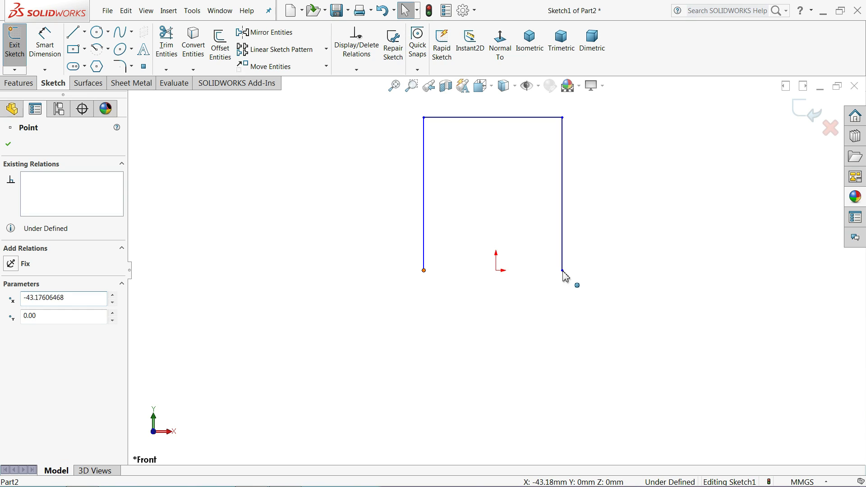
ctrl+click(563, 271)
ctrl+click(497, 271)
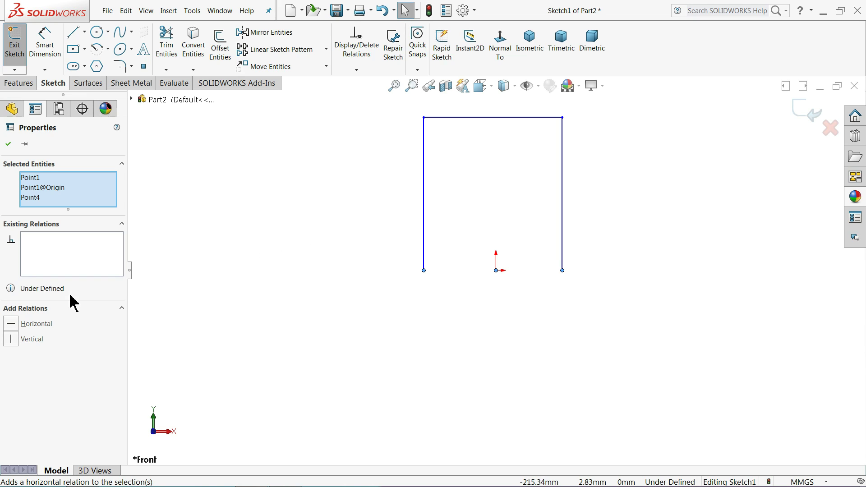
click(244, 235)
Draw a vertical centerline from the origin upward inside the inverted-U profile
click(85, 31)
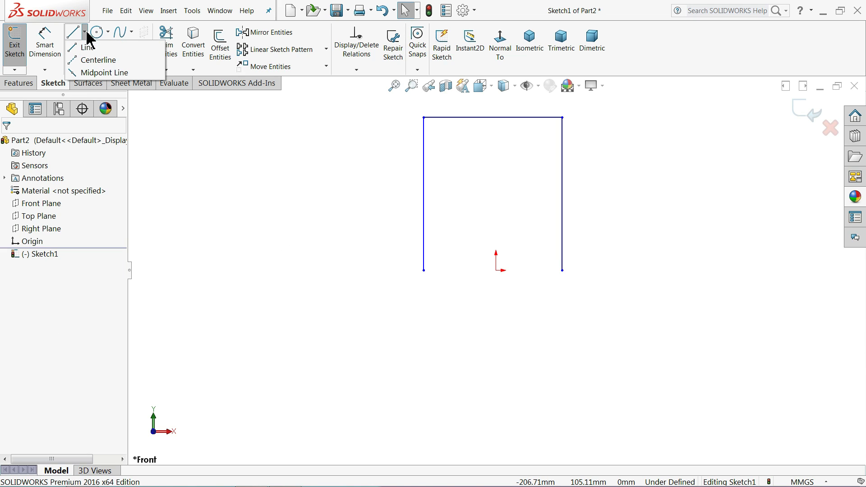
click(91, 60)
click(497, 271)
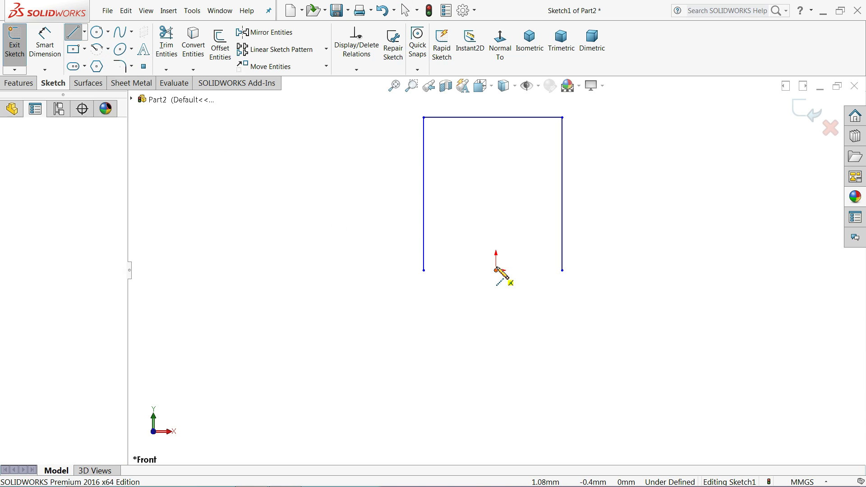
right_click(496, 162)
click(529, 174)
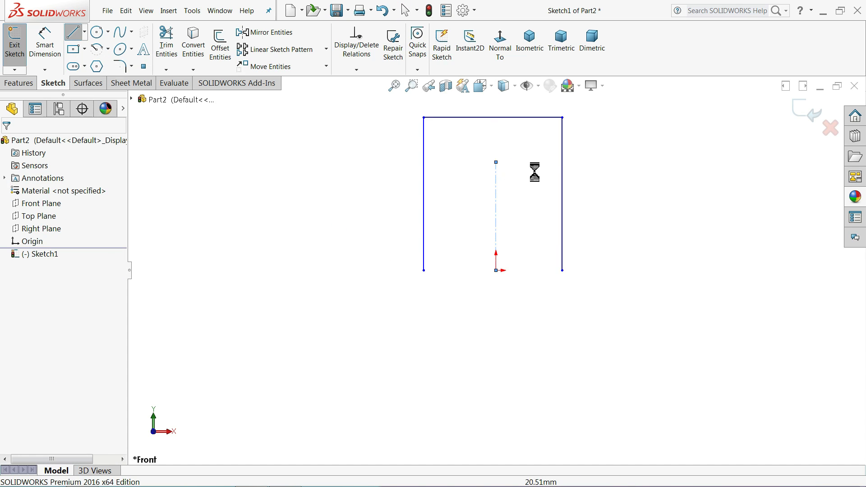
Make the inverted-U profile's two vertical lines symmetric about the centerline
drag(591, 173, 390, 204)
click(469, 177)
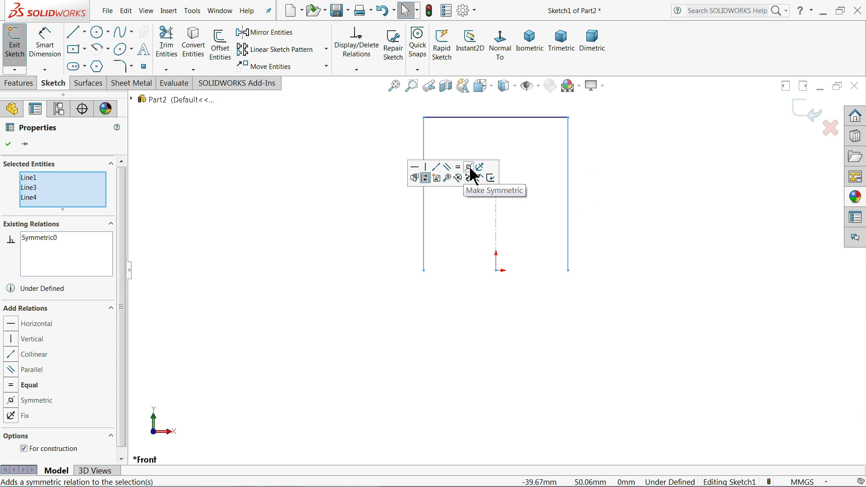
click(344, 207)
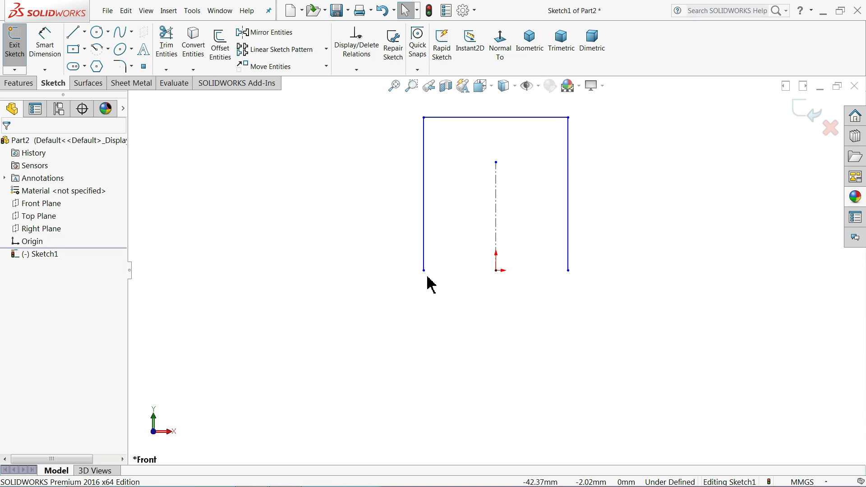
Dimension the distance between the profile's two vertical lines as 30 mm
click(43, 47)
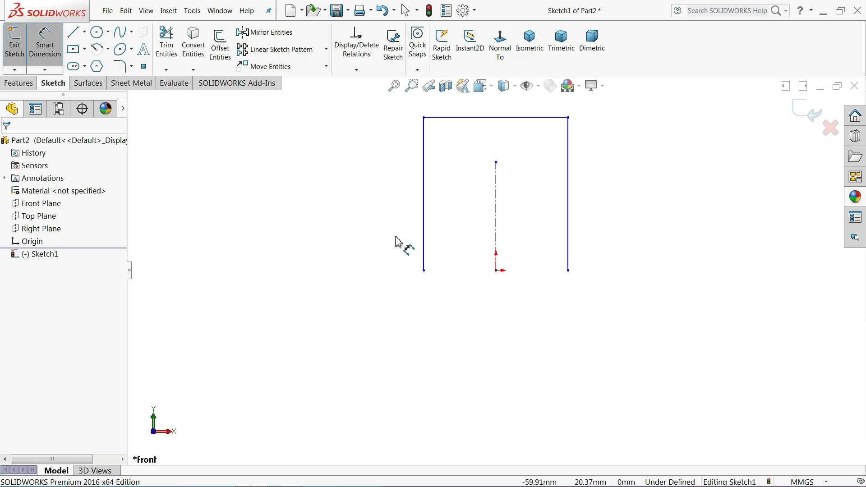
click(424, 248)
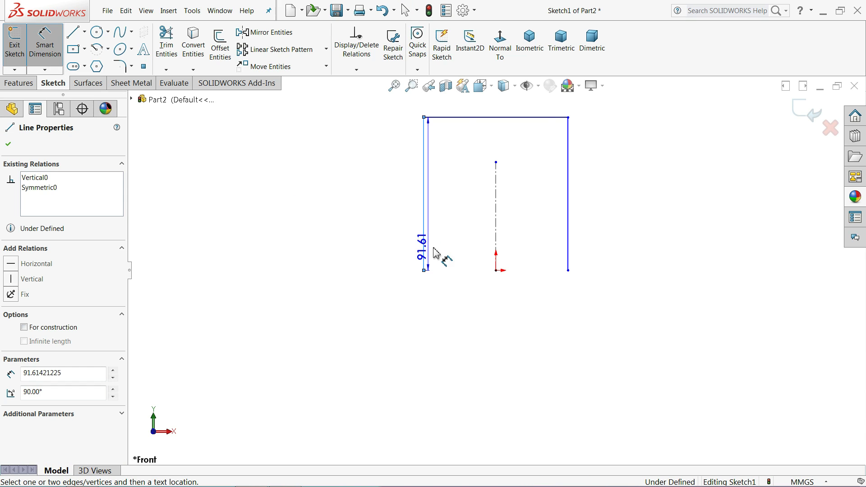
click(568, 258)
click(499, 311)
text(30)
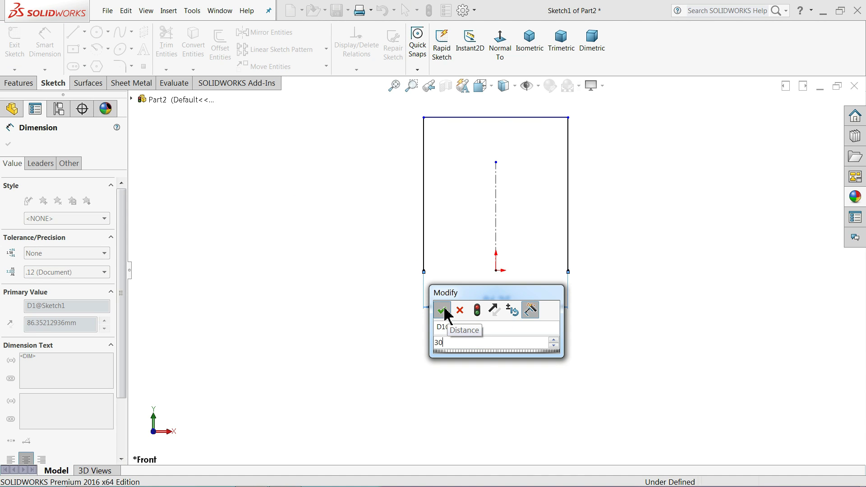
click(444, 312)
Dimension the height of the profile's right vertical line as 67.75 mm
click(569, 233)
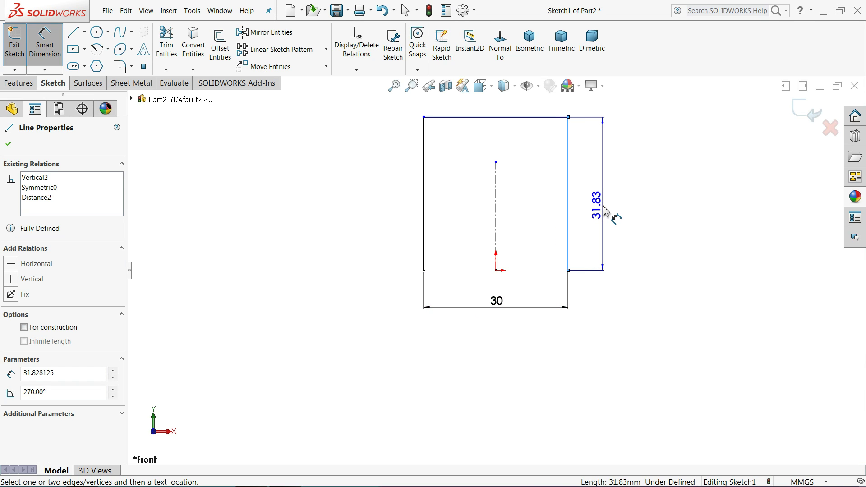
click(605, 212)
text(37)
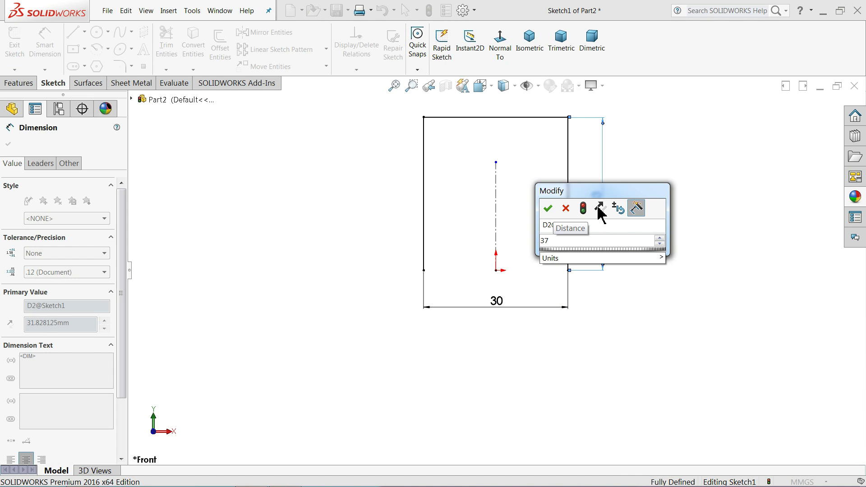
key(BackSpace)
text(67.75)
key(Return)
scroll(582, 149, down, 2)
click(356, 230)
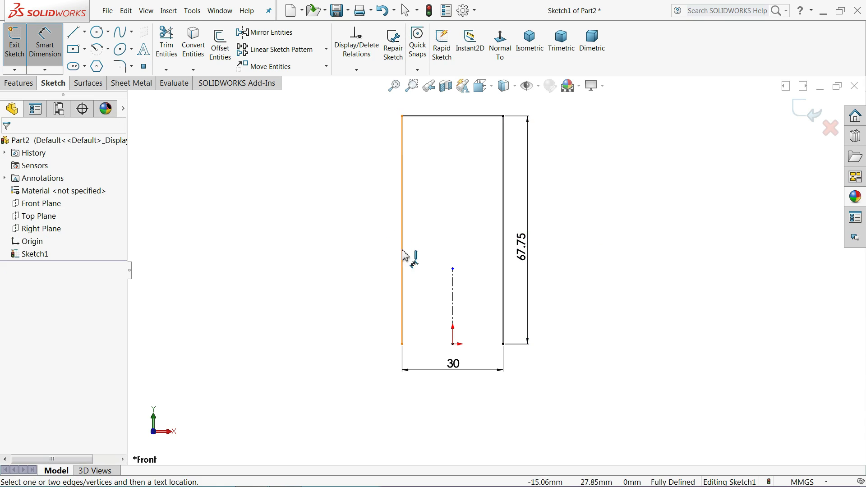
Start a sheet metal Base Flange from the profile with a Mid Plane depth of 44 mm
right_click(124, 86)
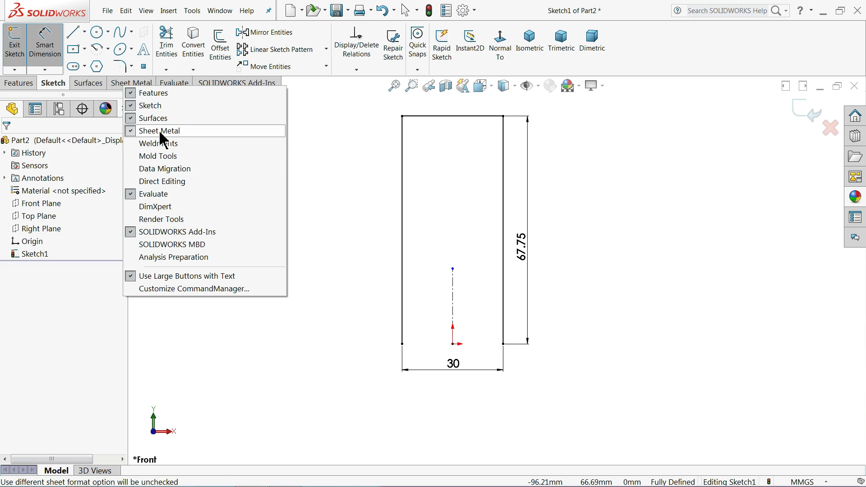
click(126, 86)
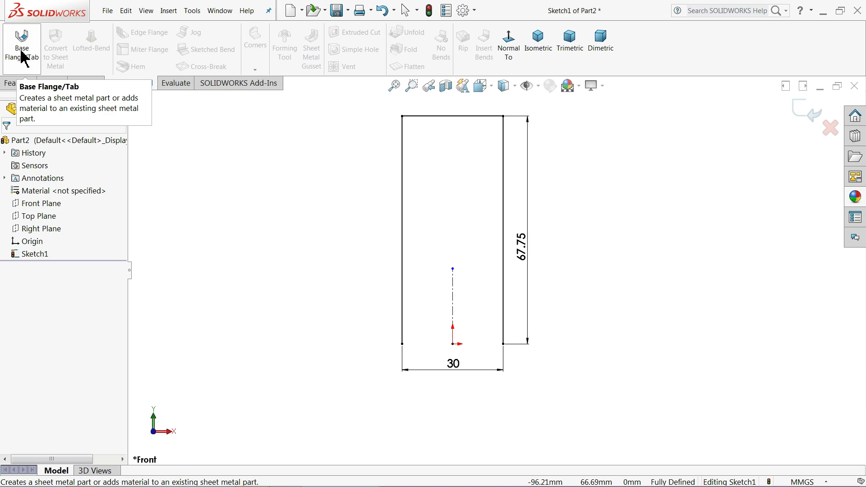
click(23, 57)
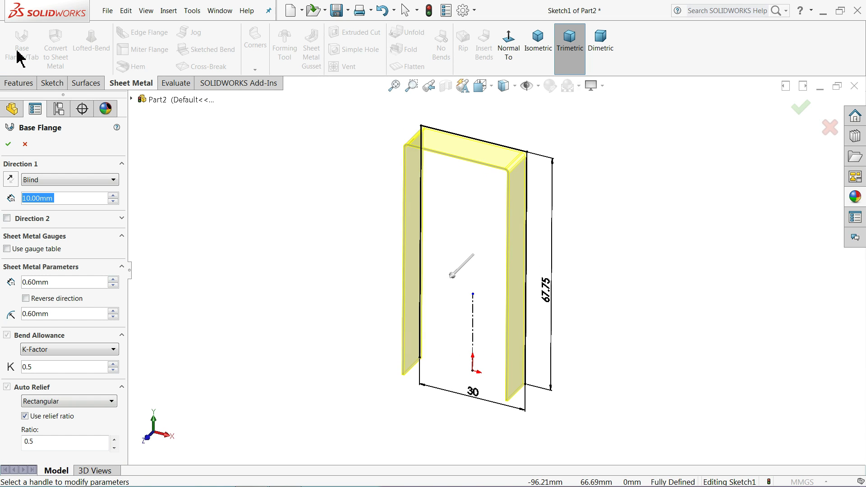
click(46, 180)
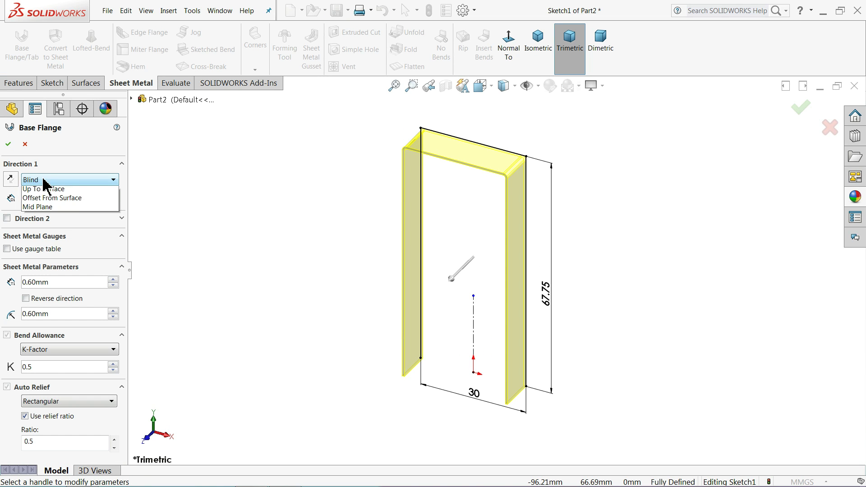
click(45, 236)
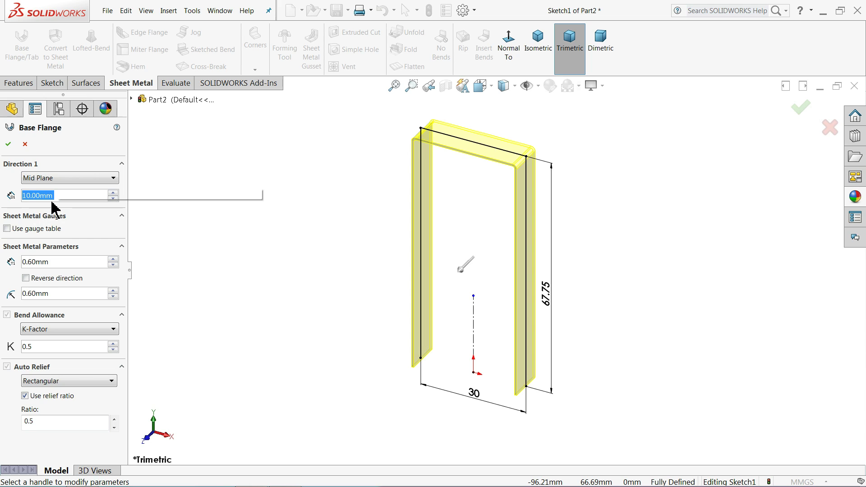
text(44)
key(Return)
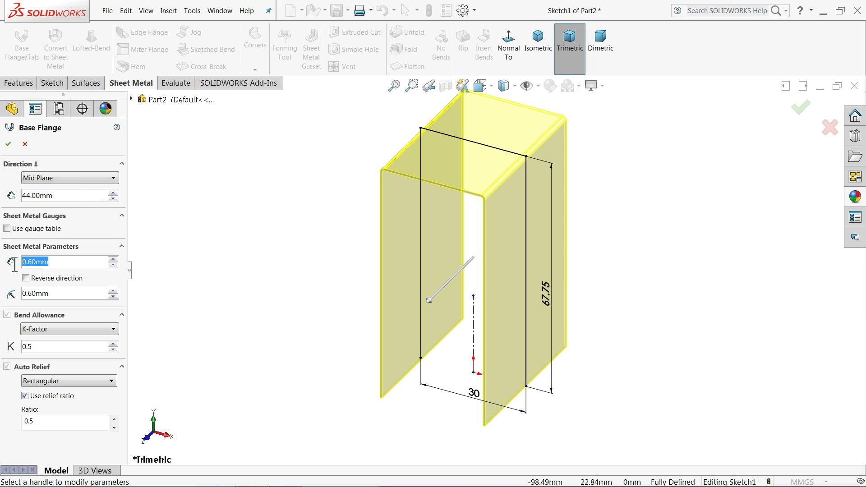
Set the base flange's sheet thickness to 2.3 mm and its bend radius to 3 mm
text(2.2)
key(BackSpace)
text(3)
key(Return)
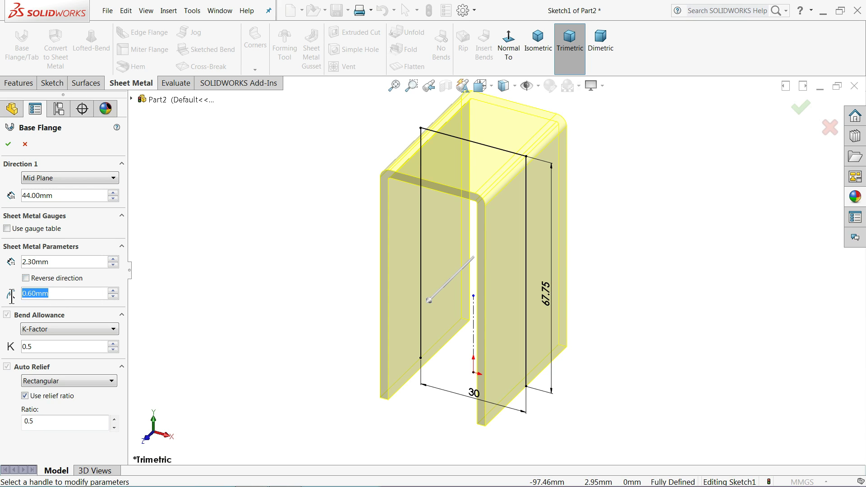
text(3)
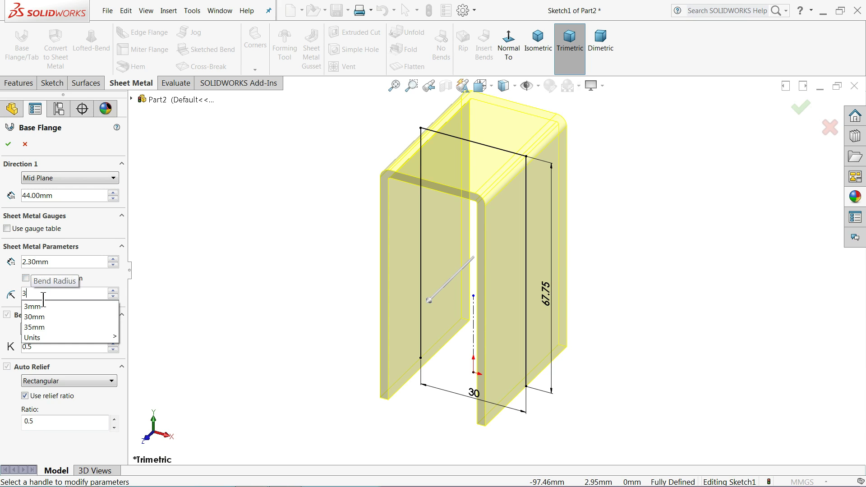
key(Return)
Reverse the thickness direction so the material lies outside the profile, and create the base flange
middle_drag(393, 271, 374, 194)
click(503, 74)
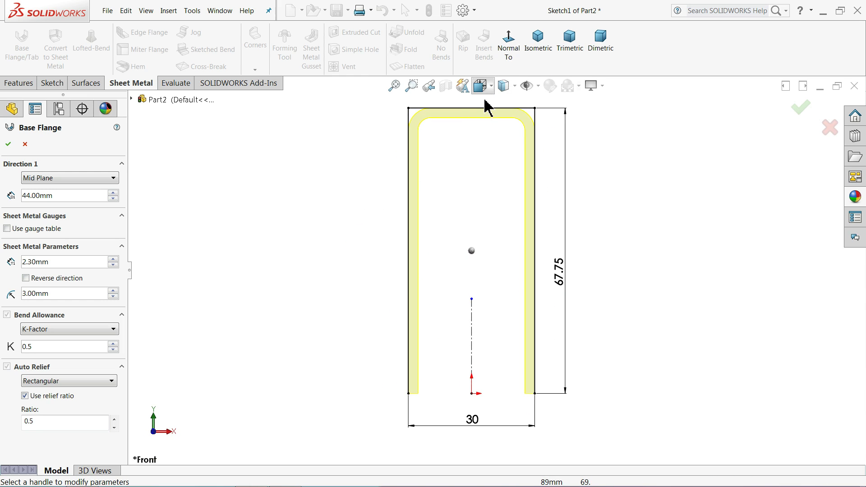
scroll(440, 136, down, 5)
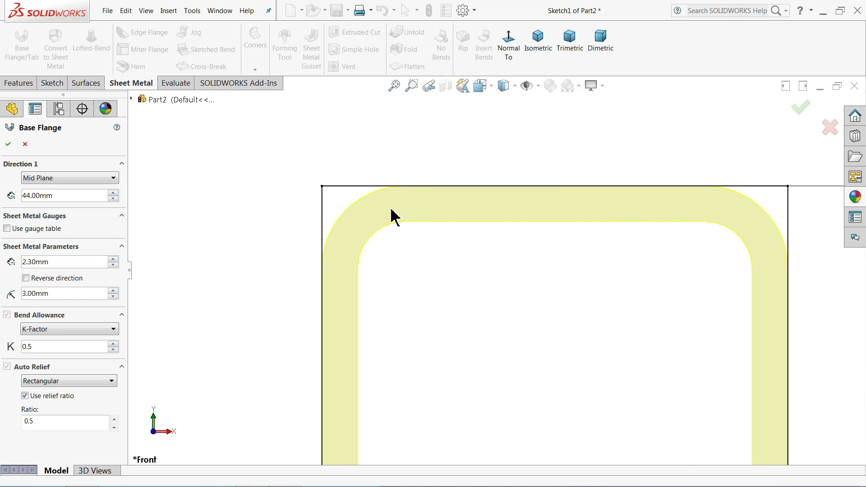
click(25, 279)
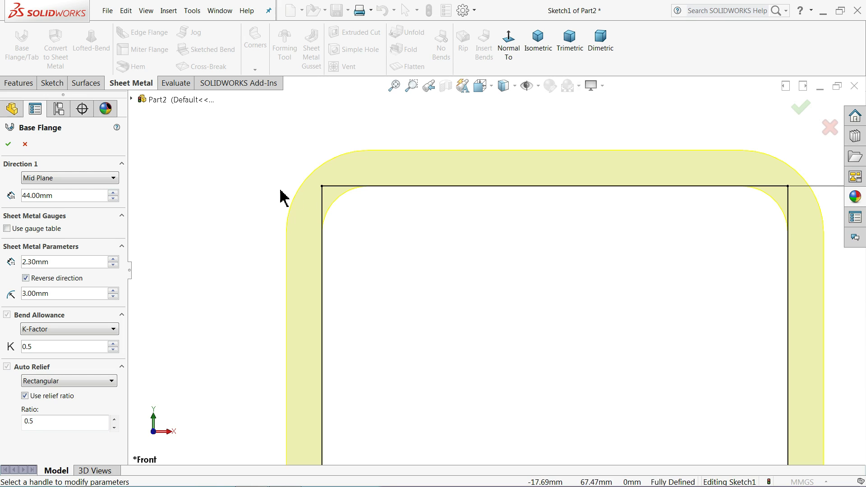
click(540, 53)
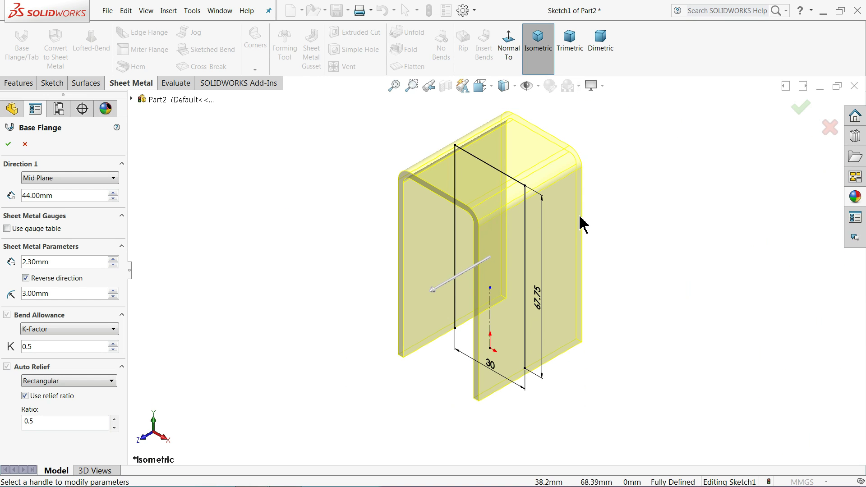
scroll(561, 232, down, 3)
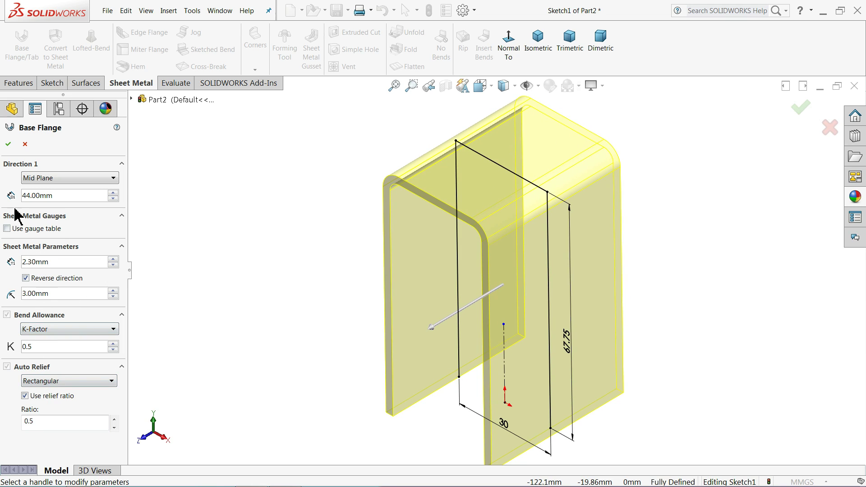
click(9, 145)
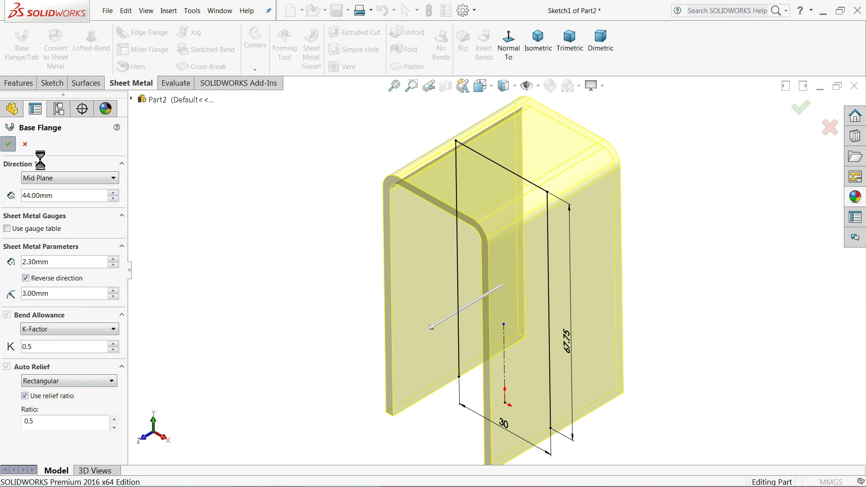
click(263, 237)
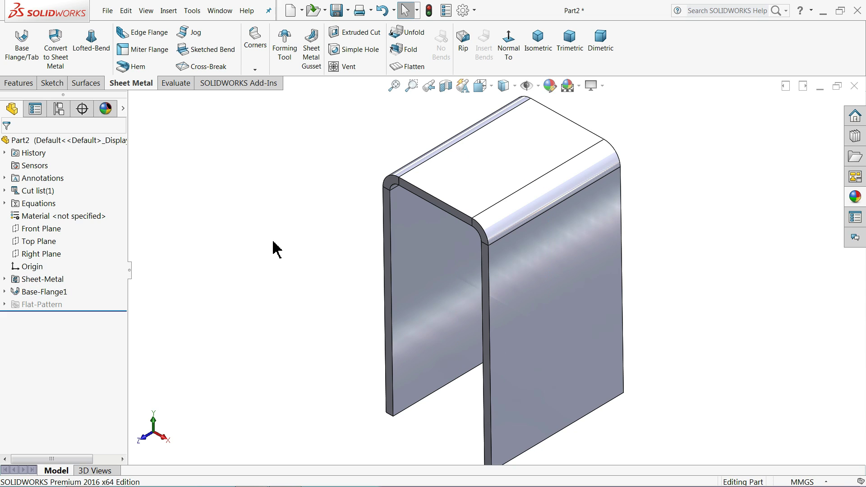
Sketch on the flange's outer right face a line along the front edge, a tangent arc near the bottom, and a slanted line to the upper rear corner
click(564, 267)
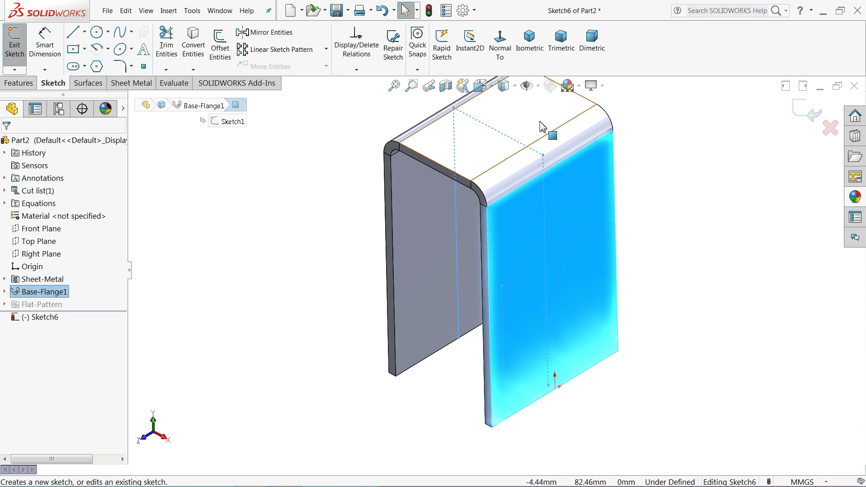
click(500, 43)
click(72, 33)
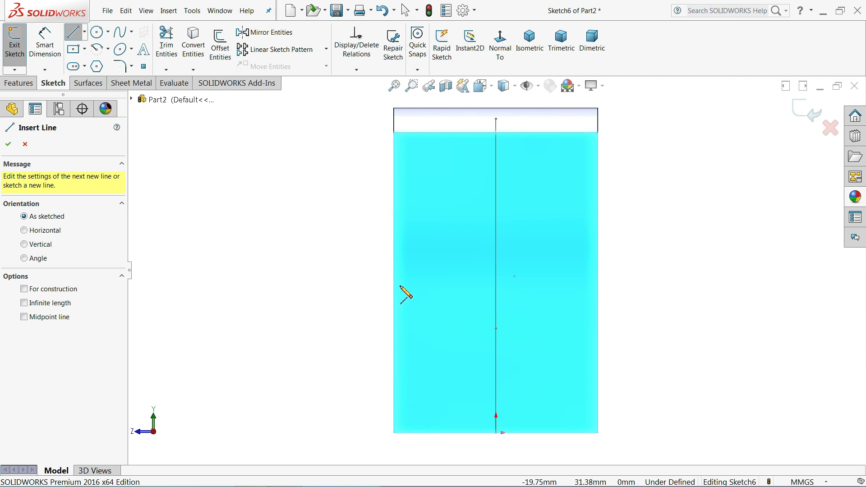
key(ctrl+8)
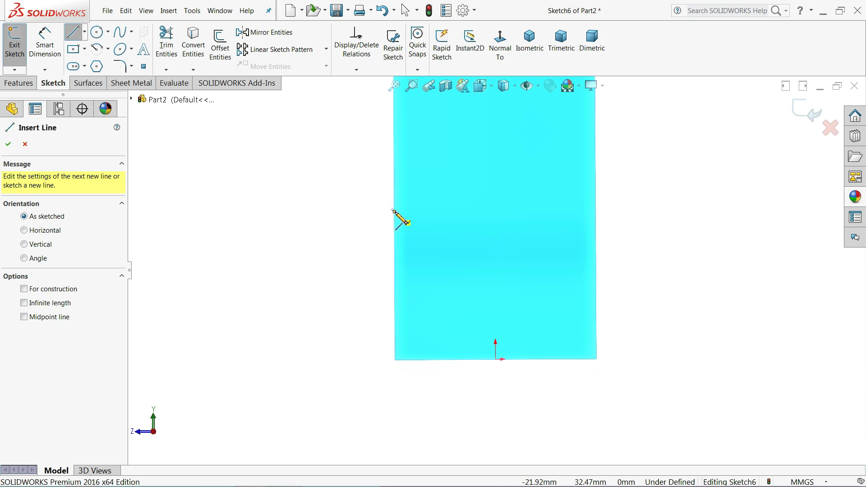
click(394, 211)
click(395, 293)
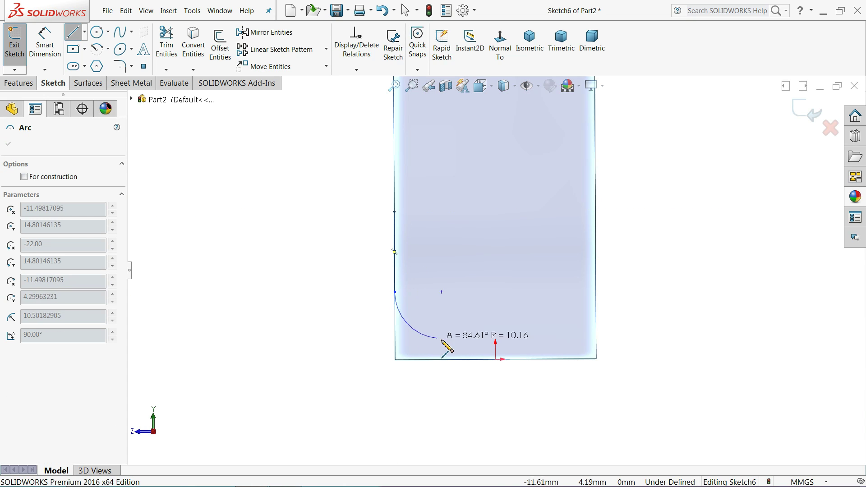
click(486, 336)
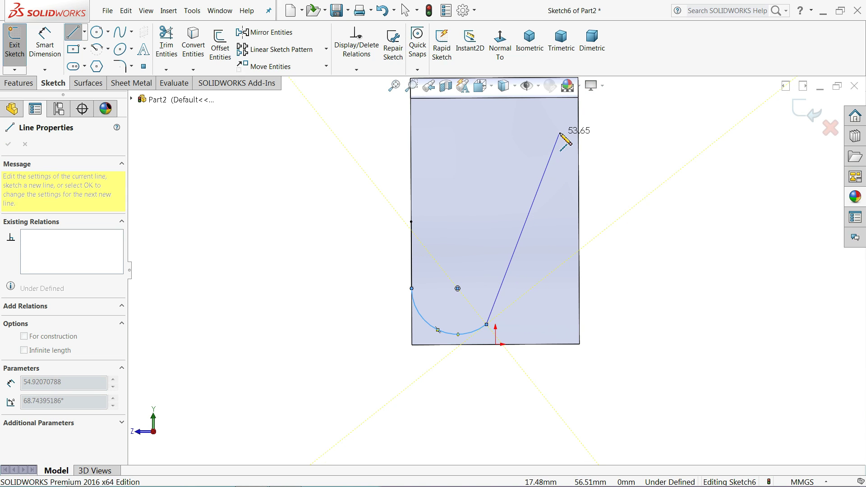
click(579, 98)
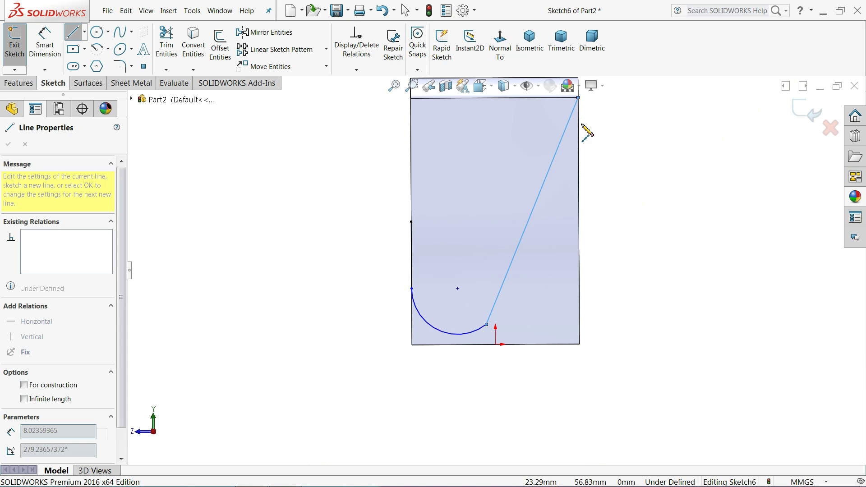
right_click(606, 141)
click(619, 143)
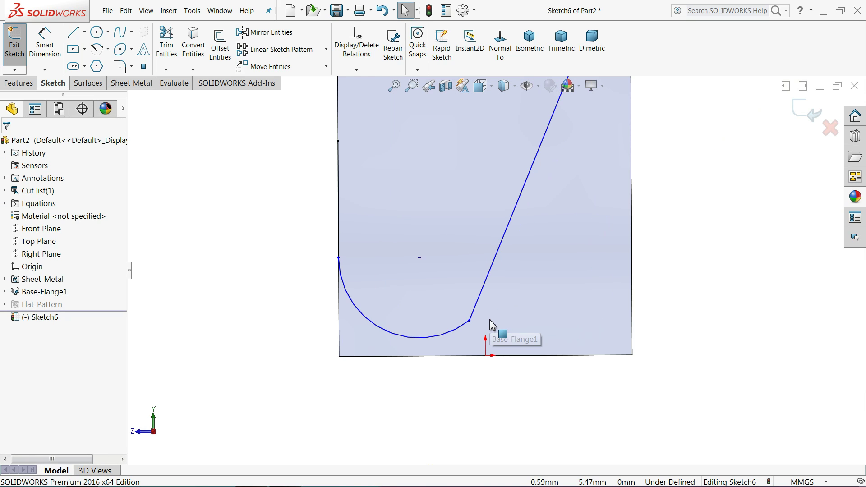
Add a tangent relation between the sketched arc and the slanted line
scroll(487, 324, down, 5)
drag(477, 289, 421, 317)
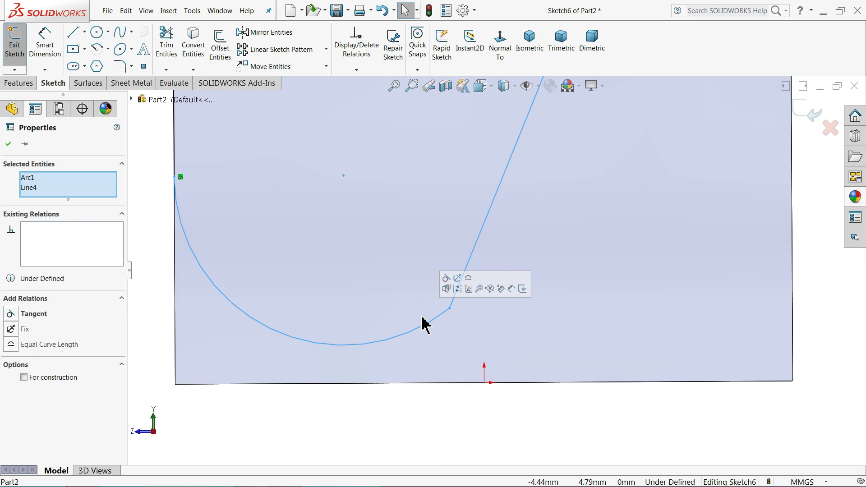
click(447, 278)
scroll(420, 294, up, 4)
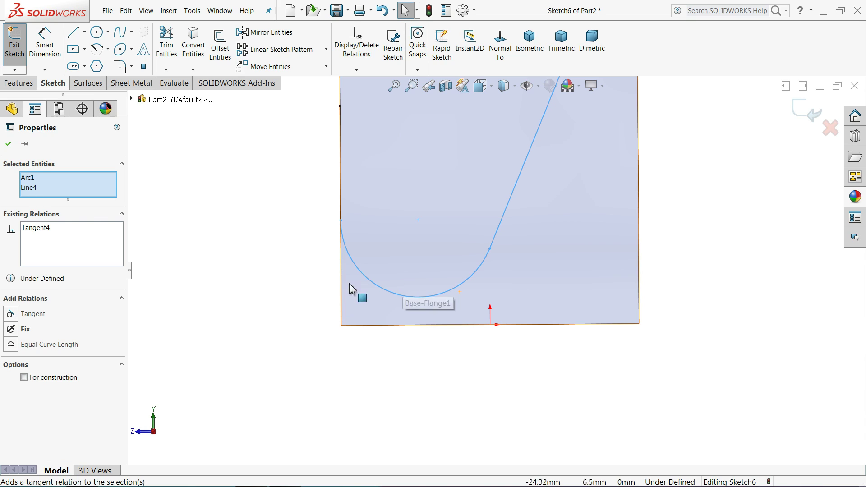
Add a tangent relation between the sketched arc and the bottom edge of the flange's side face
click(406, 310)
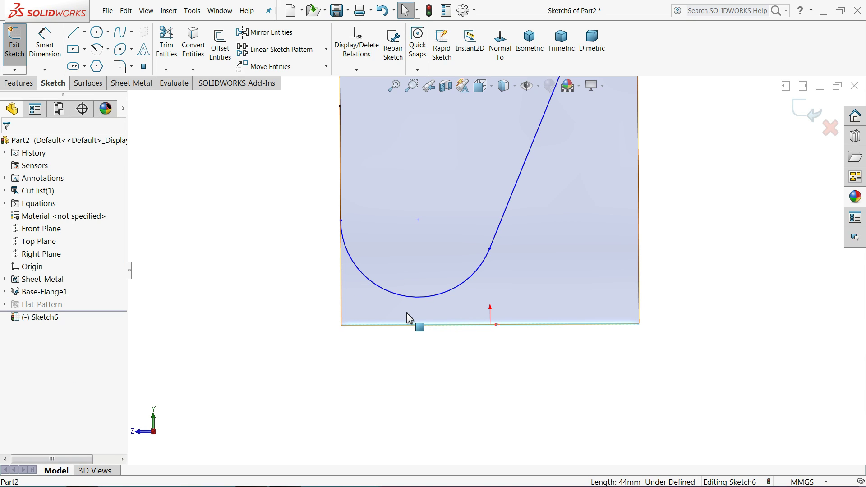
ctrl+click(416, 304)
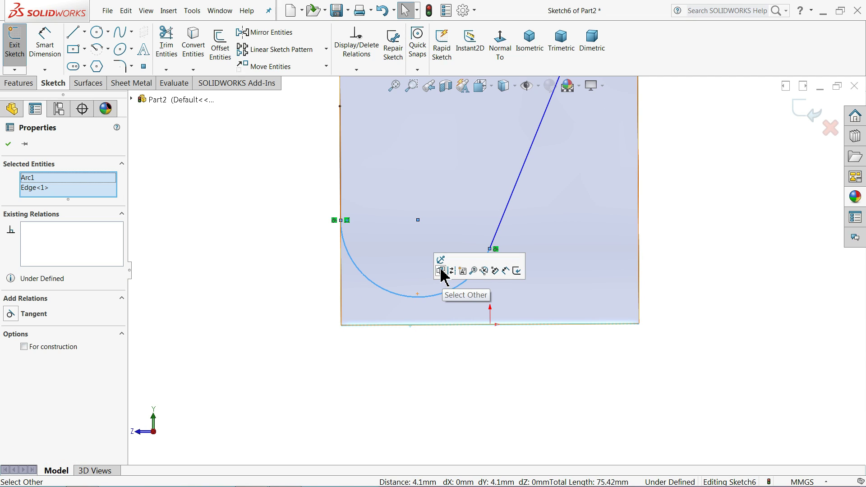
click(301, 276)
click(410, 298)
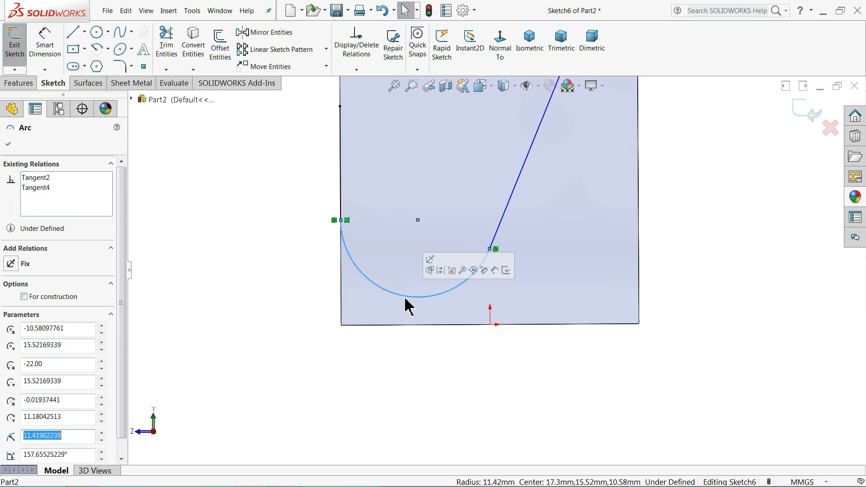
ctrl+click(405, 329)
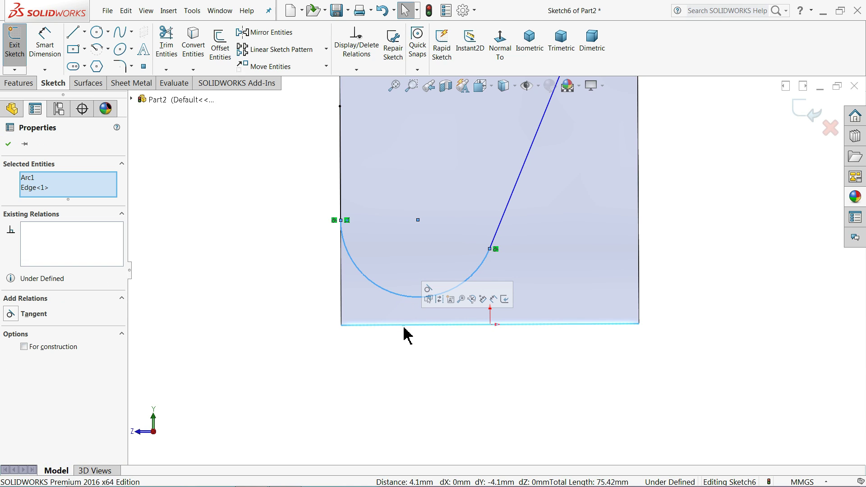
click(427, 296)
click(280, 263)
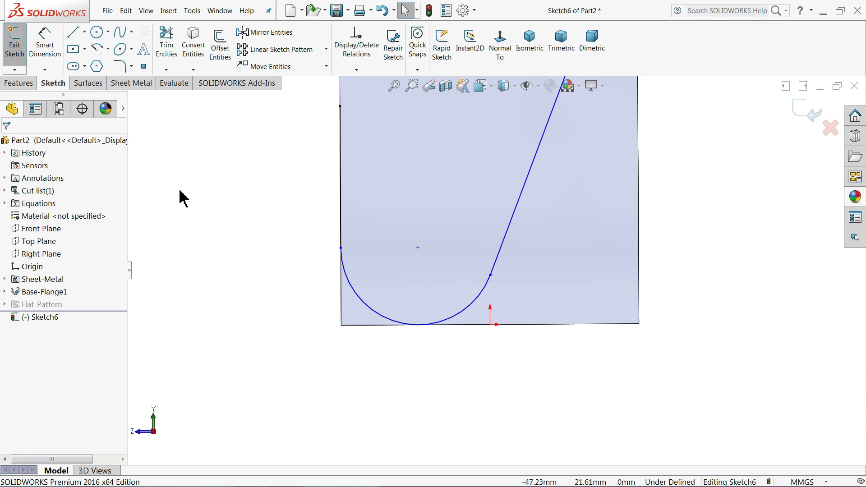
Dimension the arc at the lower end of the outline with a radius of 10 mm
click(51, 51)
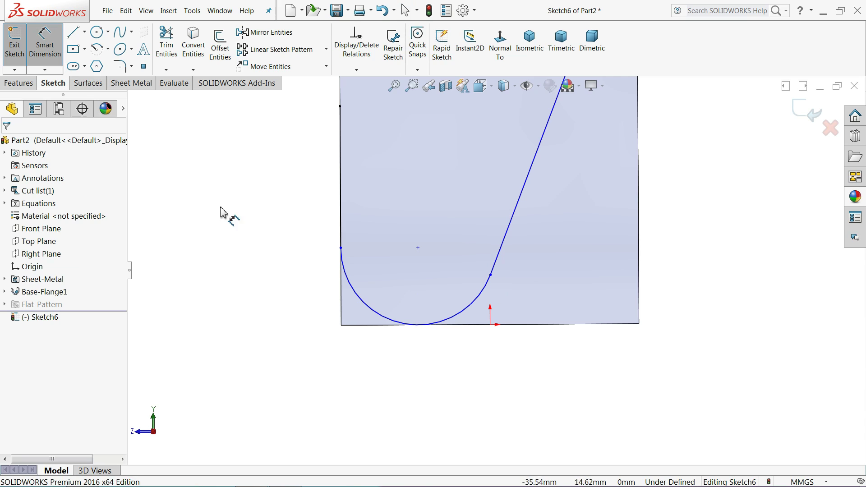
click(366, 310)
click(303, 326)
text(10)
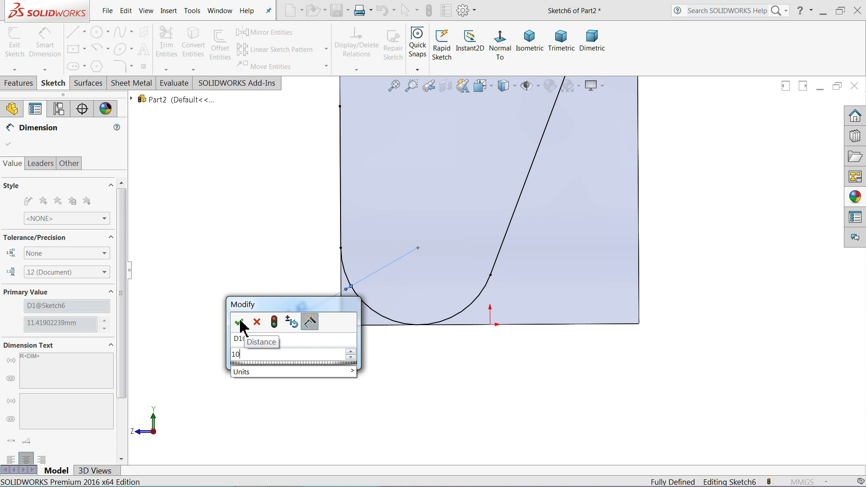
click(240, 322)
click(252, 262)
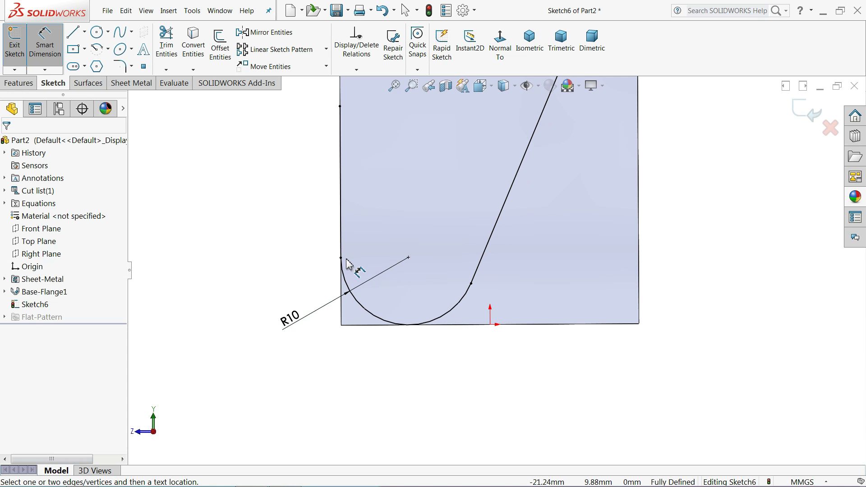
Start an Extruded Cut from the outline sketch and set its end condition to Through All in both directions
key(f)
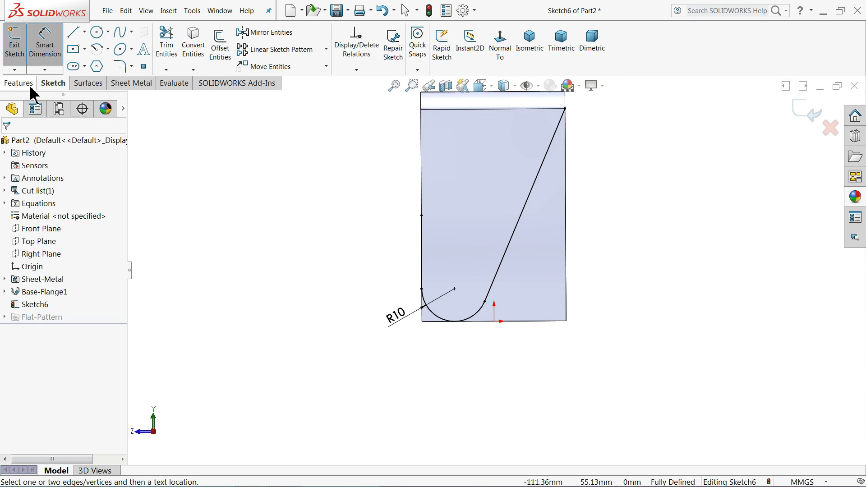
click(122, 84)
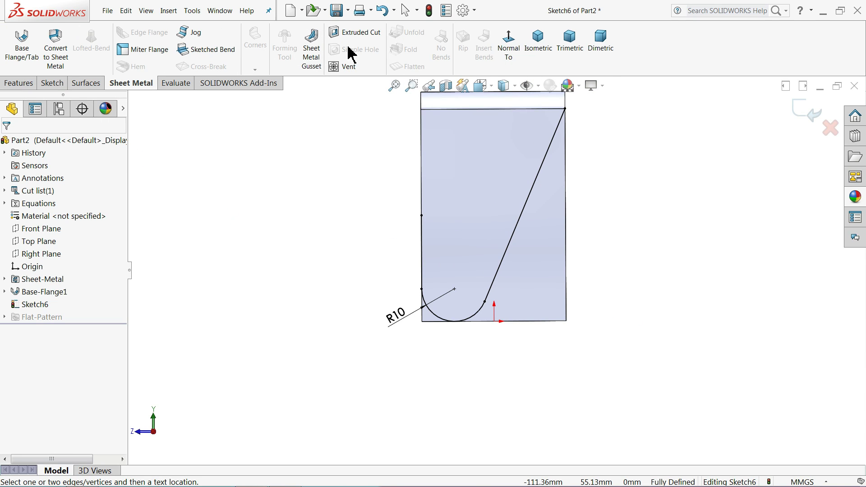
click(21, 84)
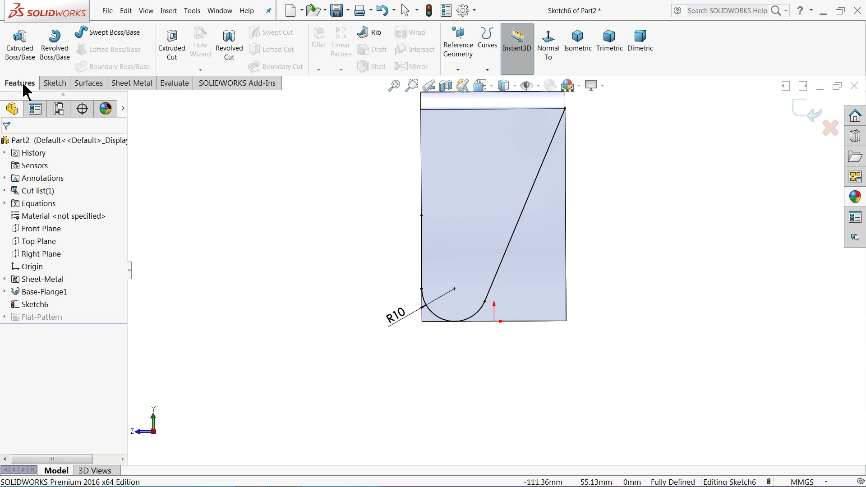
click(179, 53)
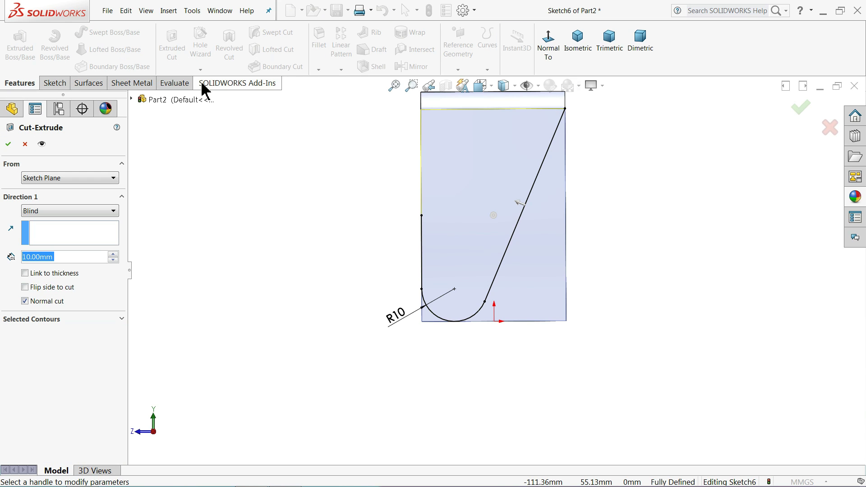
middle_drag(296, 214, 279, 222)
scroll(515, 266, down, 3)
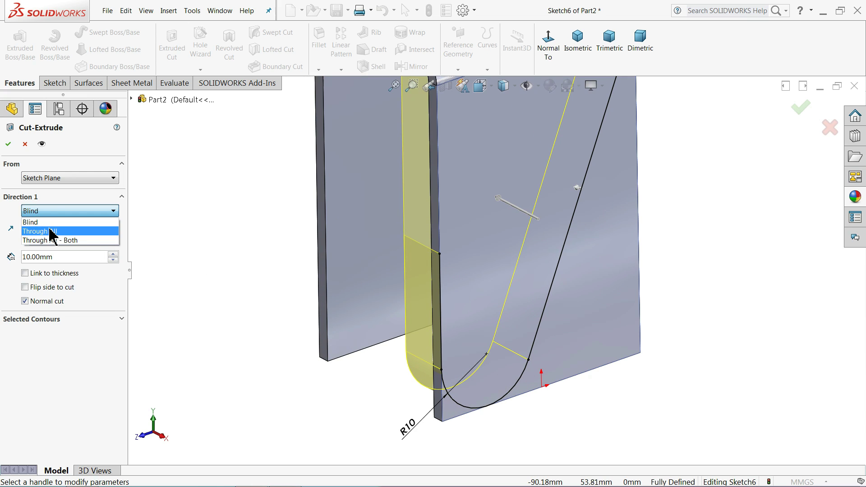
click(52, 231)
key(z)
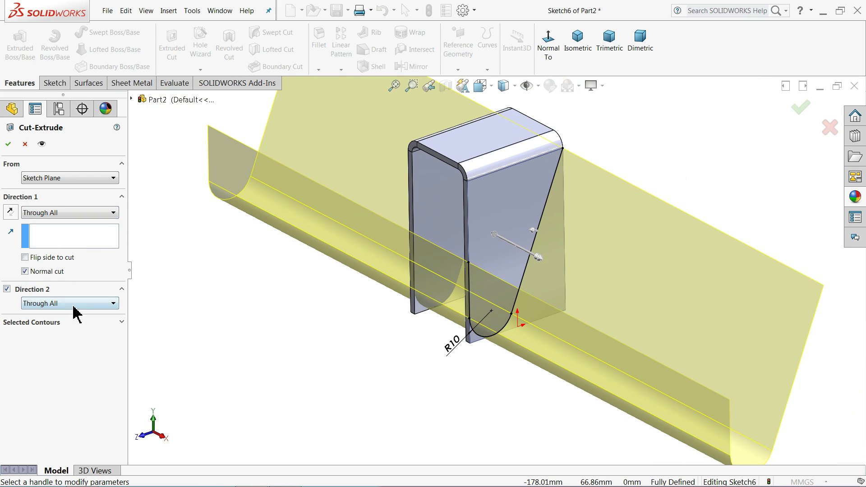
middle_drag(271, 310, 252, 289)
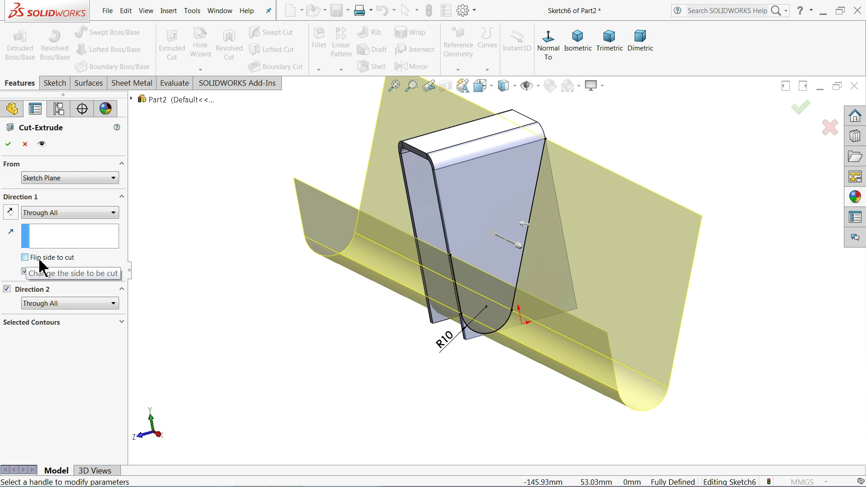
Flip the side to cut so the material outside the tapered outline is removed, and create the cut
click(25, 258)
middle_drag(221, 284, 236, 267)
scroll(562, 239, down, 4)
scroll(562, 239, down, 3)
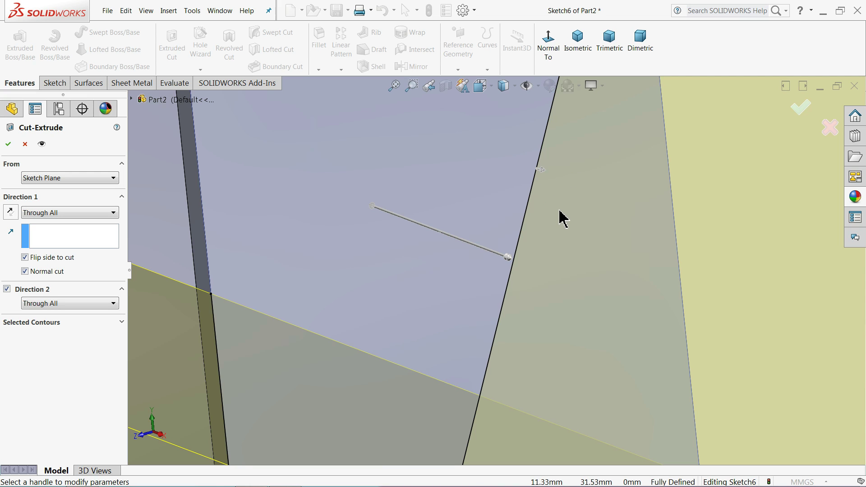
scroll(611, 206, up, 5)
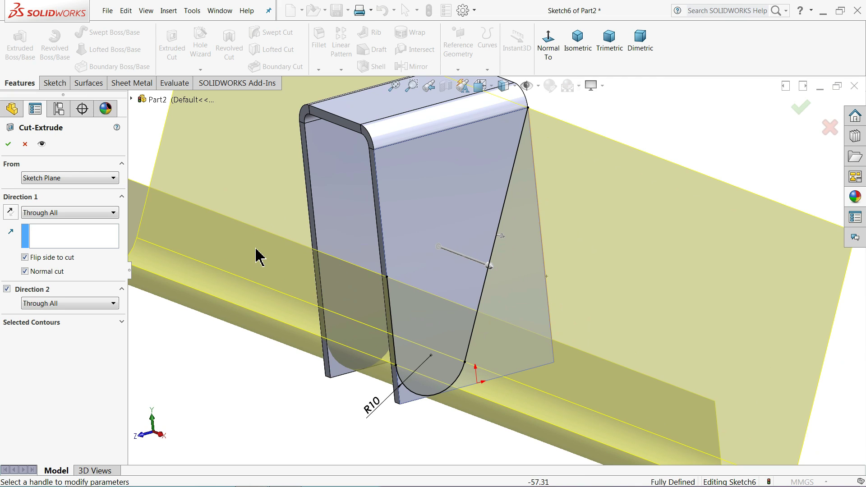
click(8, 145)
Sketch a circle of about 5.2 mm radius on the bracket's outer side face, concentric with its rounded lower end
mouse_move(332, 287)
middle_down()
mouse_move(338, 226)
mouse_move(282, 226)
mouse_move(346, 253)
mouse_move(344, 291)
middle_up()
click(443, 362)
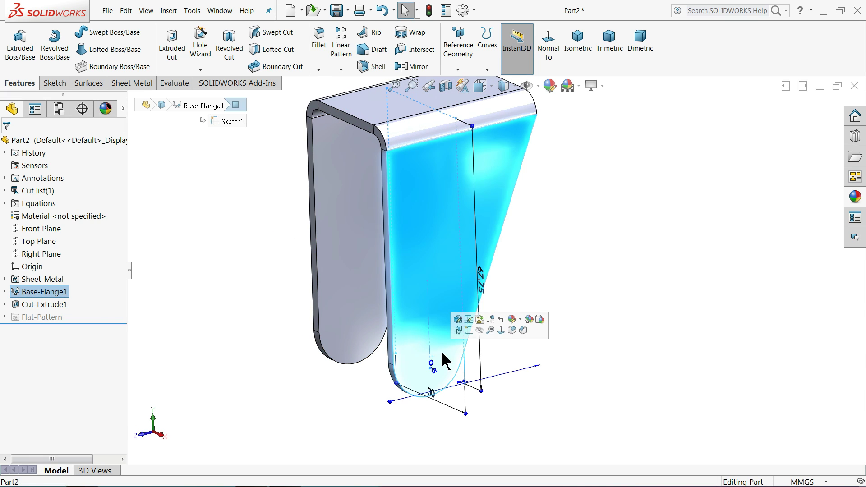
click(469, 331)
click(501, 45)
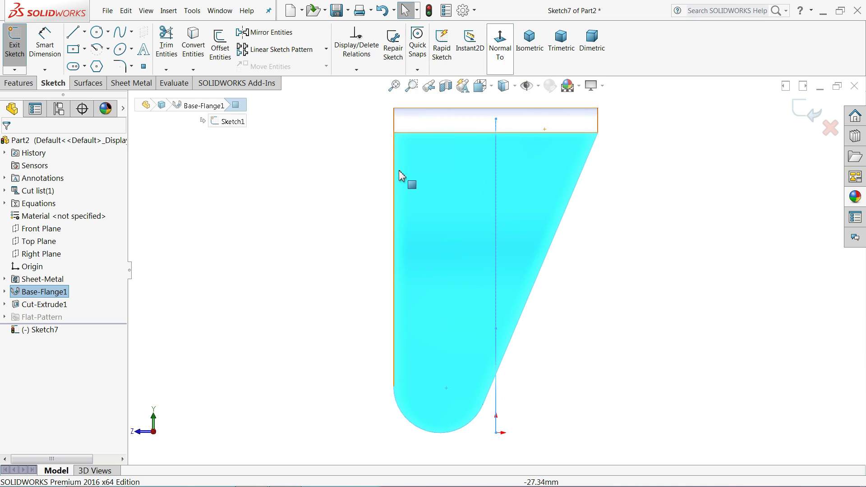
click(97, 32)
scroll(472, 407, down, 4)
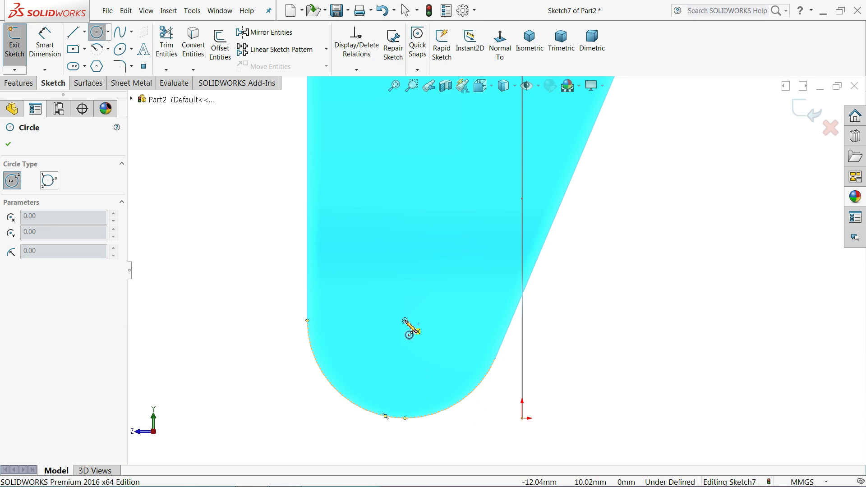
click(406, 320)
click(405, 269)
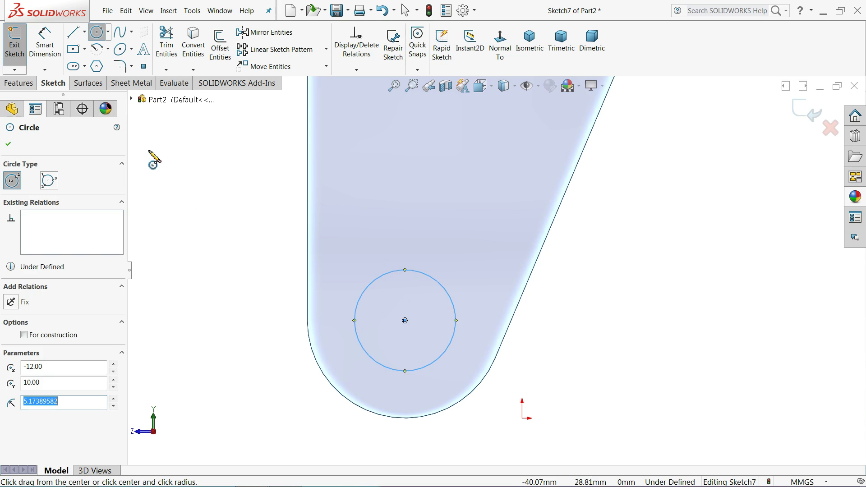
Set the diameter of the circle in the rounded end to 8 mm
click(45, 52)
click(360, 310)
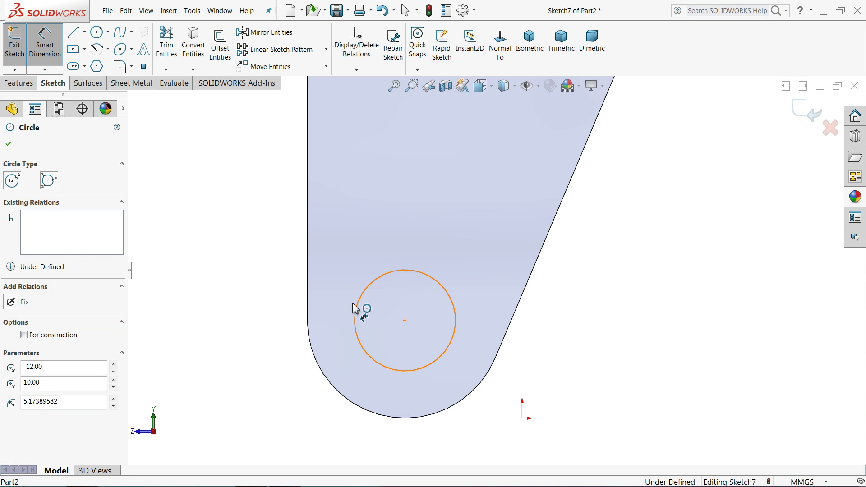
click(270, 316)
text(8)
click(214, 304)
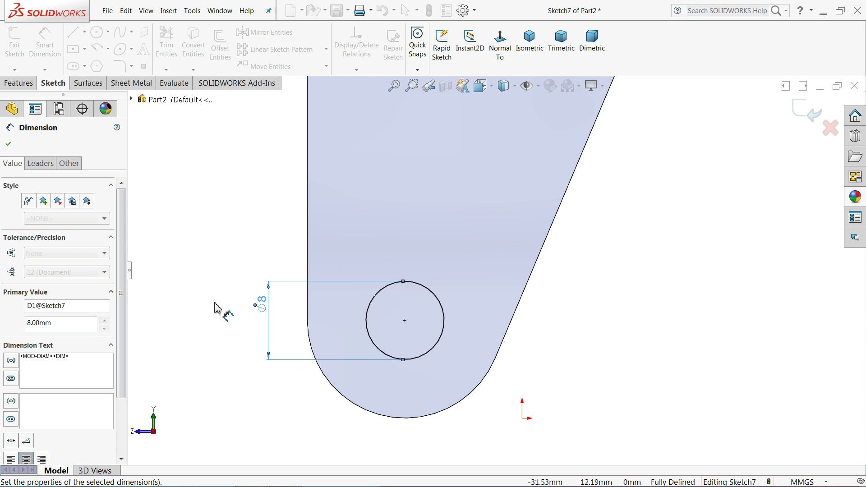
Cut the 8 mm circle Through All so the hole passes through both legs of the bracket
click(18, 83)
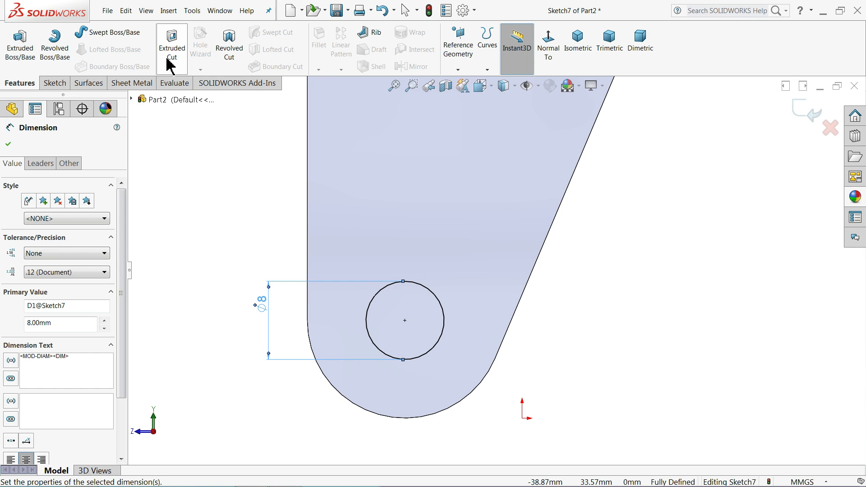
click(172, 48)
click(579, 43)
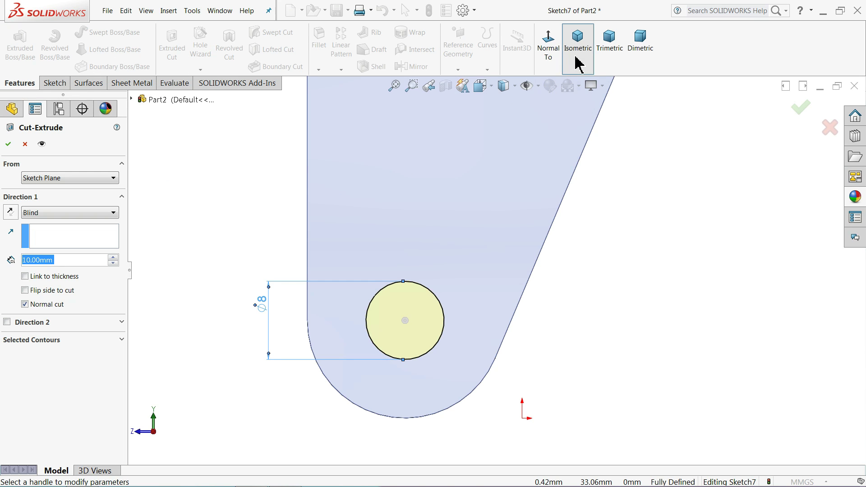
click(45, 213)
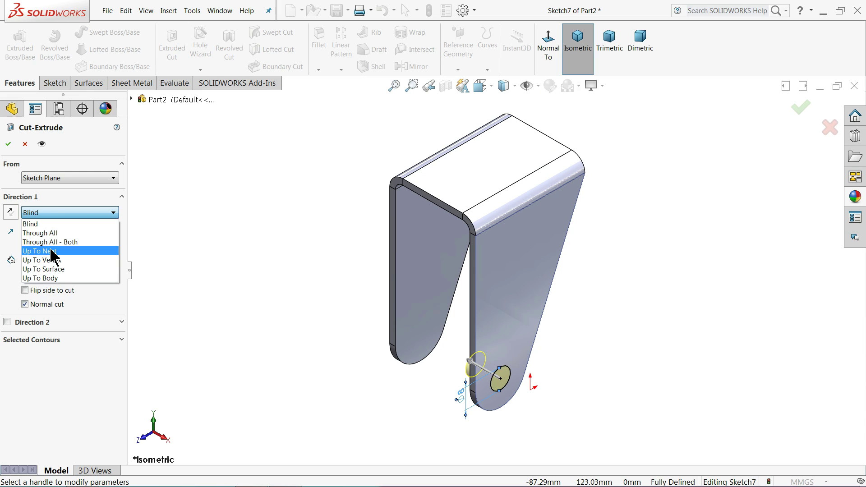
click(43, 233)
scroll(505, 388, down, 3)
scroll(418, 329, down, 1)
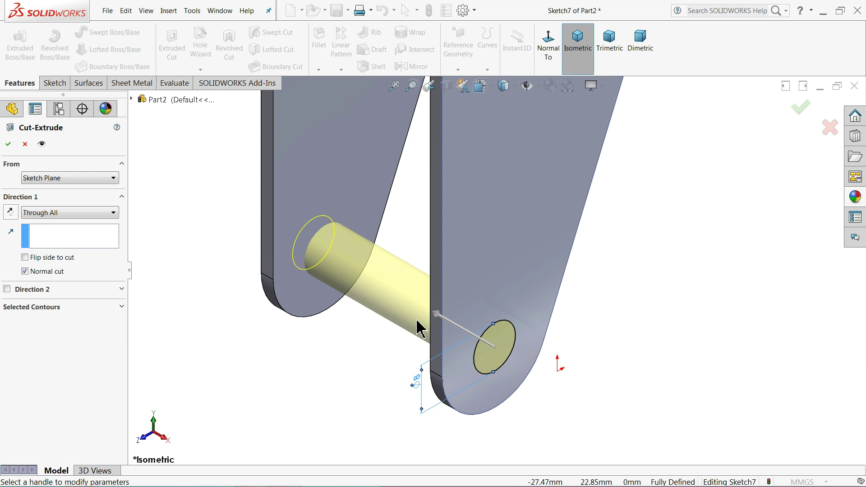
scroll(357, 305, down, 1)
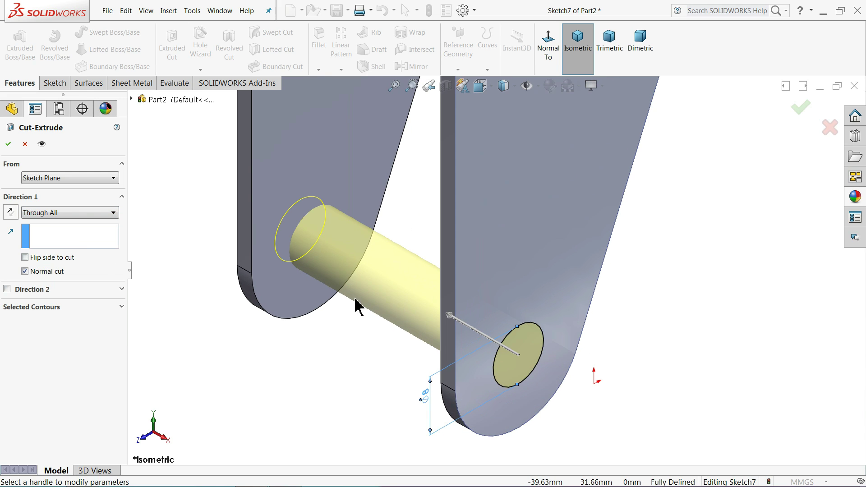
click(8, 144)
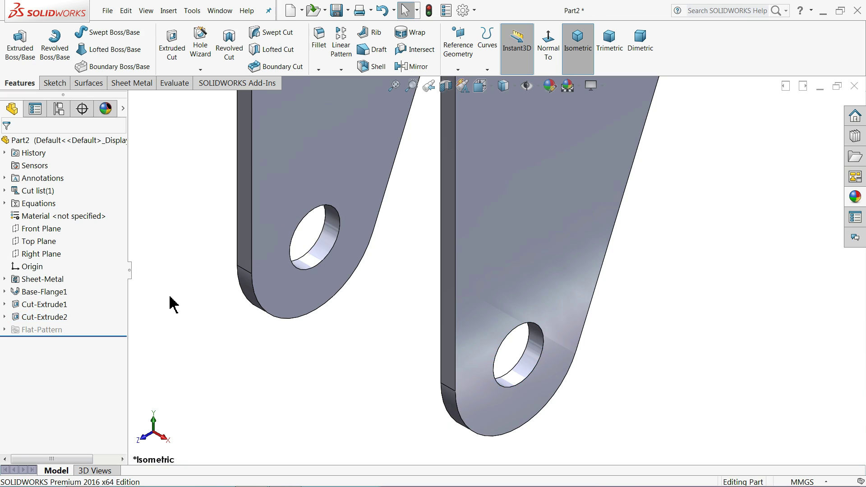
Sketch a circle of about 10.2 mm radius on the bracket's top face, centred on the origin
scroll(174, 305, up, 3)
middle_drag(174, 305, 175, 290)
scroll(209, 316, up, 4)
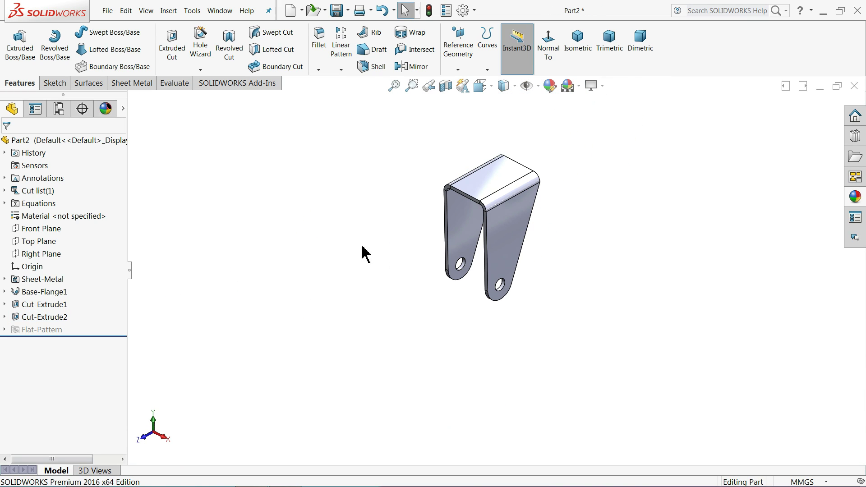
scroll(506, 184, down, 2)
click(506, 188)
click(512, 177)
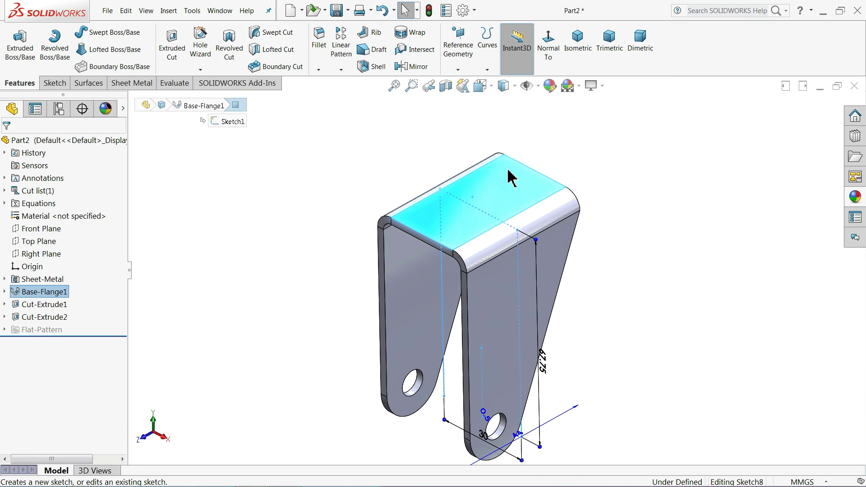
click(499, 50)
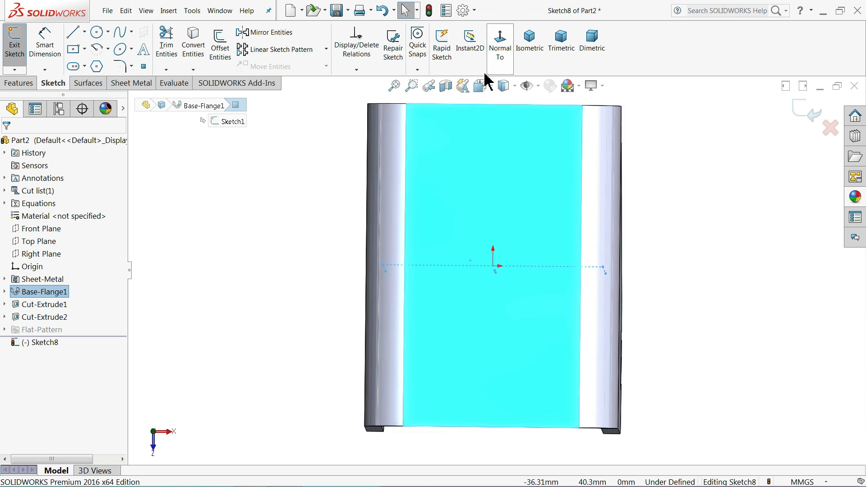
click(96, 32)
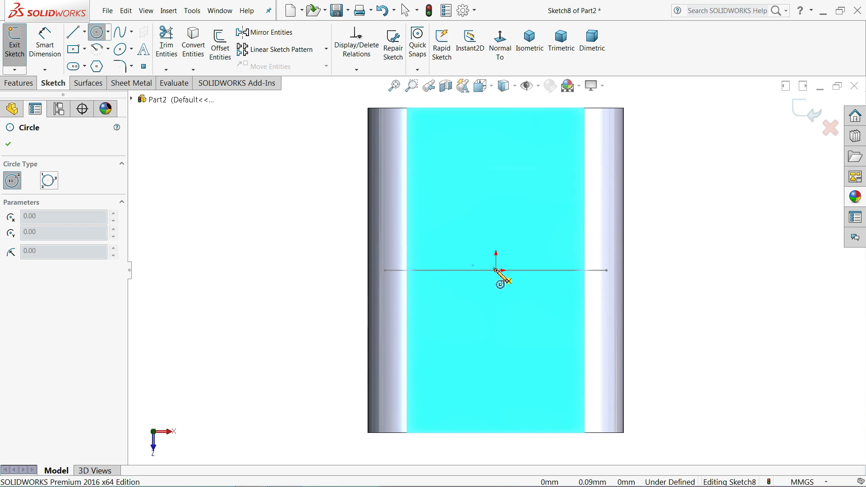
click(496, 270)
click(514, 199)
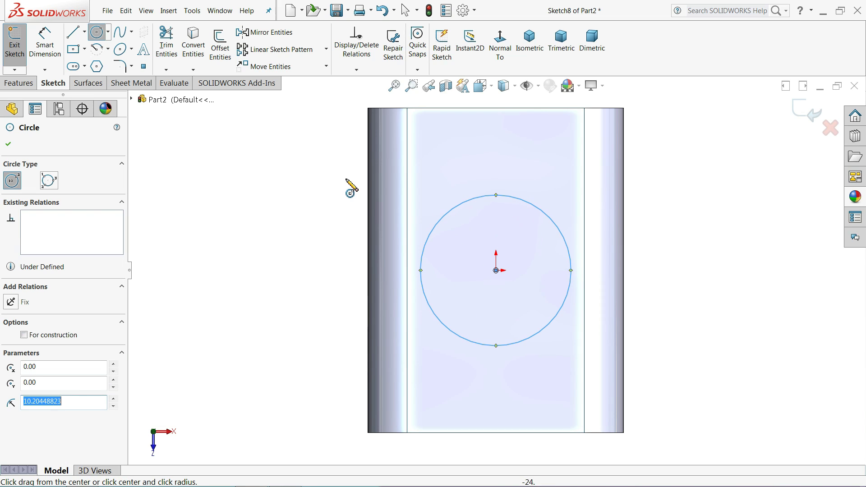
Set the diameter of the circle on the bracket's top face to 14.5 mm
click(45, 45)
click(424, 254)
click(351, 256)
text(14.5)
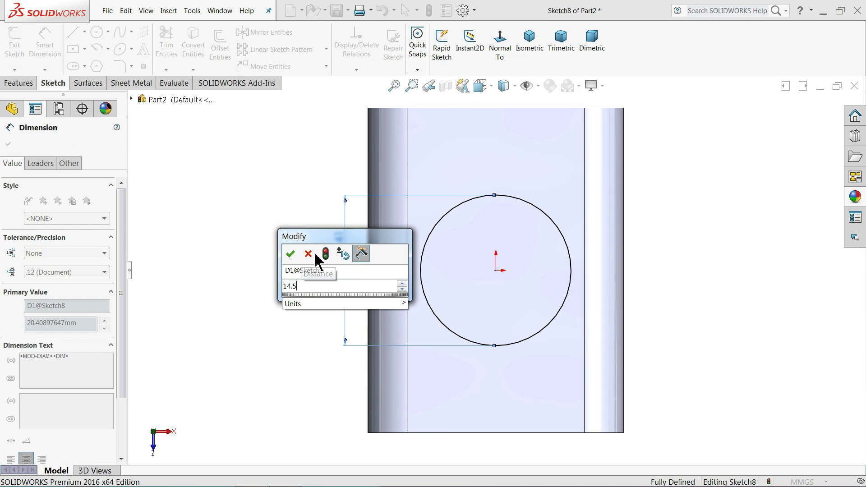
click(291, 253)
Cut the 14.5 mm circle into the bracket's top plate as a Blind extruded cut with its depth linked to the sheet thickness
click(19, 82)
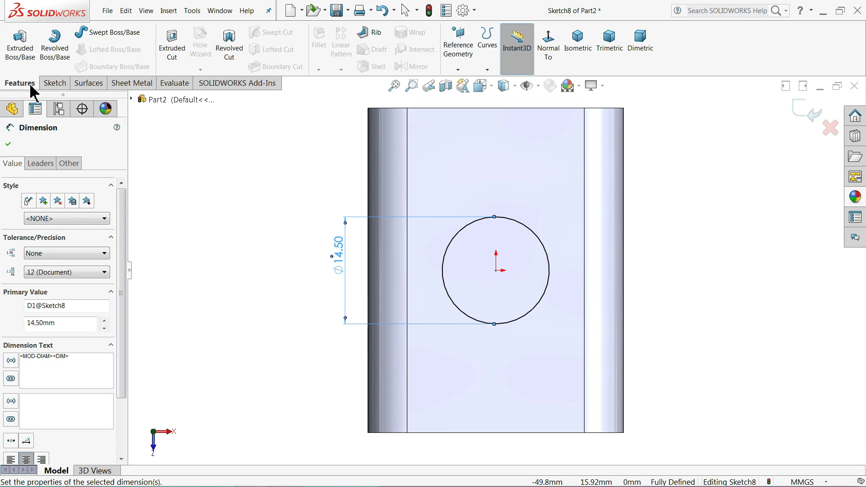
click(578, 43)
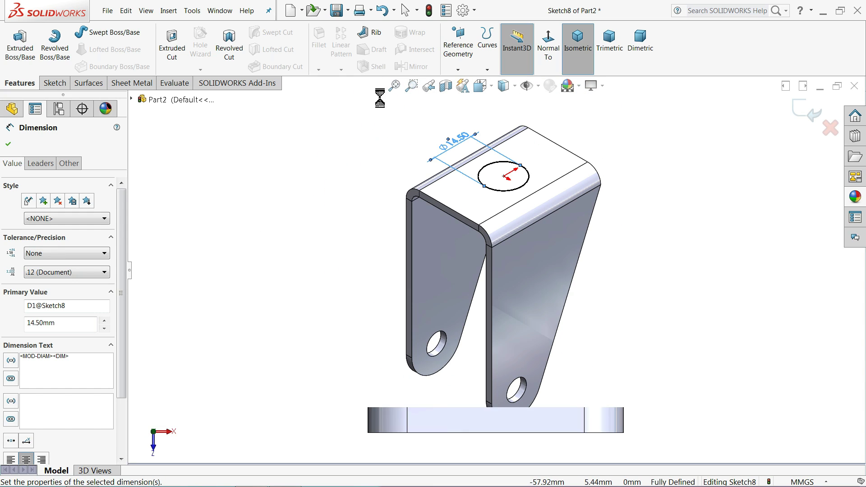
click(133, 86)
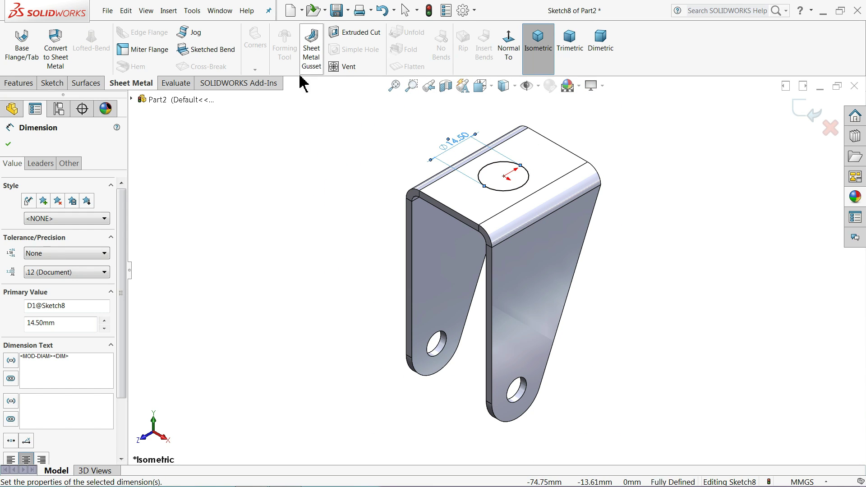
click(358, 37)
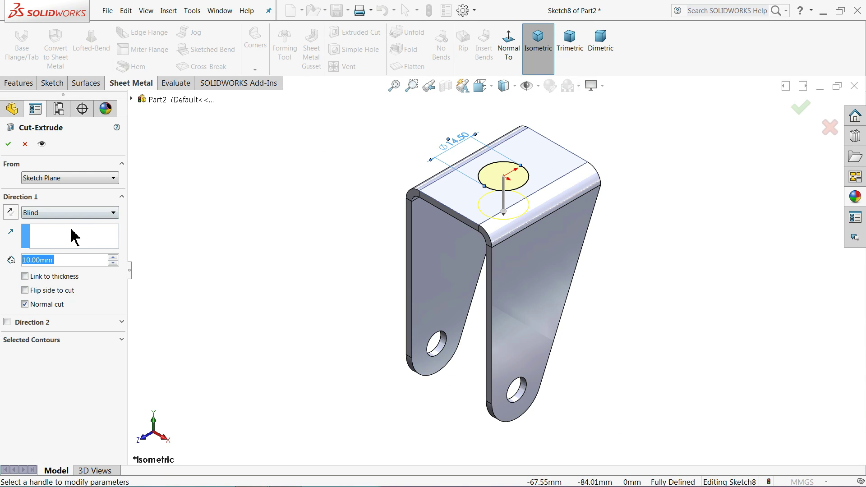
click(43, 280)
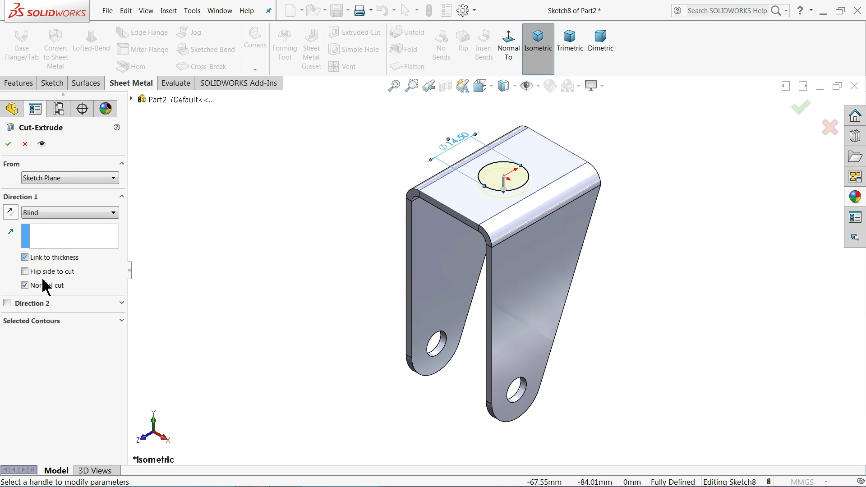
scroll(531, 199, down, 3)
scroll(494, 223, up, 2)
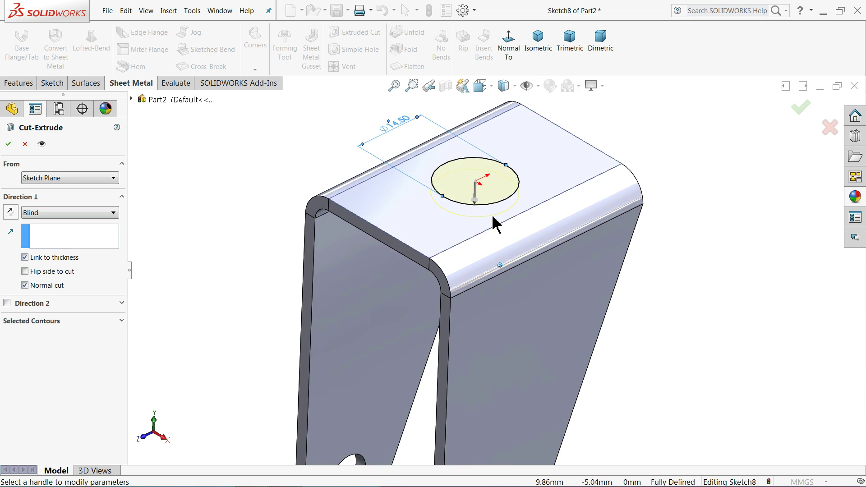
middle_drag(493, 222, 476, 232)
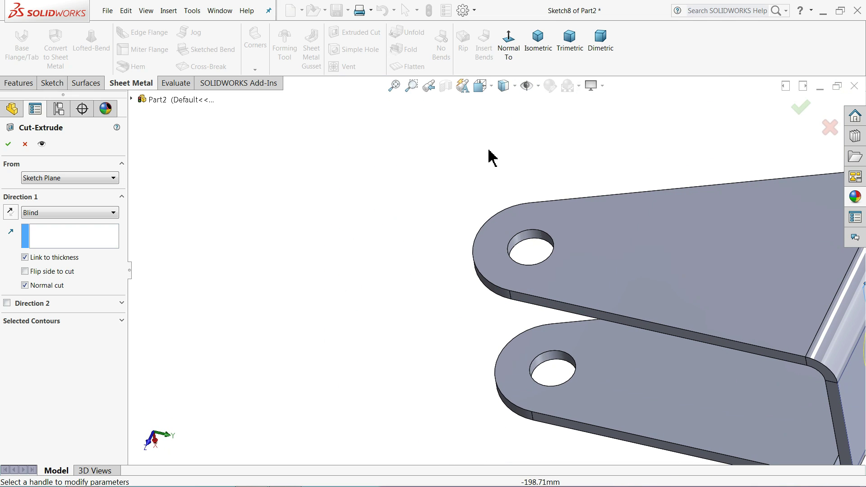
click(538, 40)
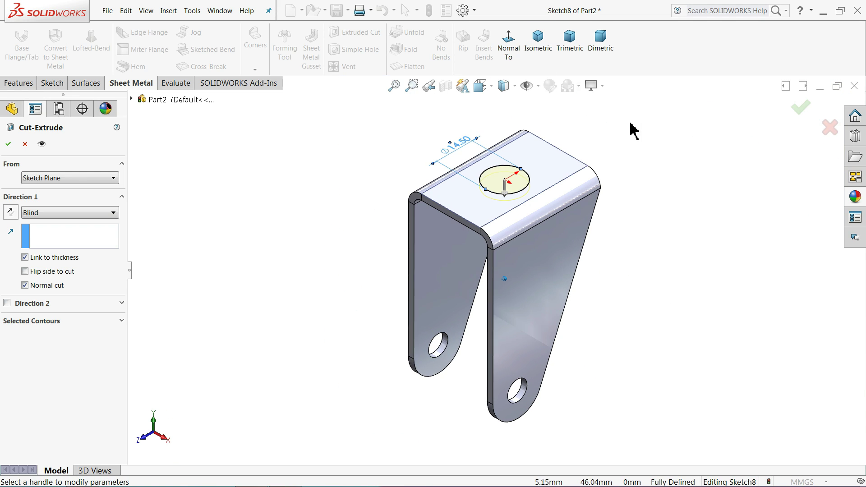
scroll(572, 141, down, 5)
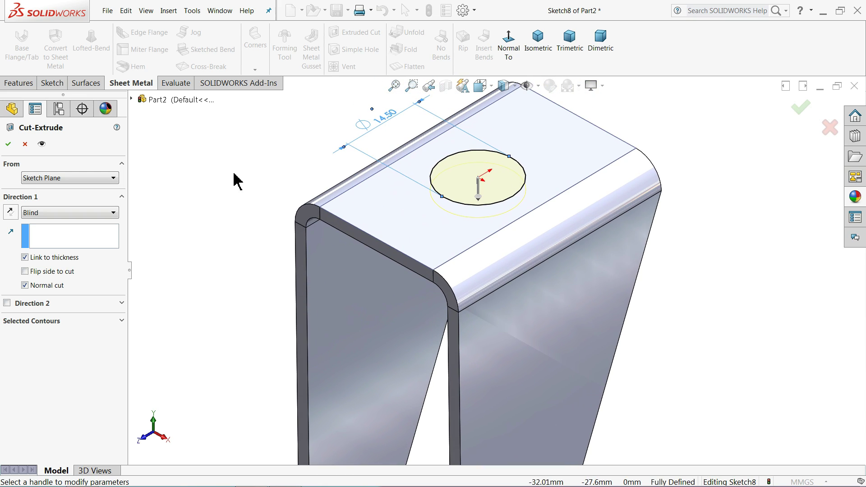
click(8, 145)
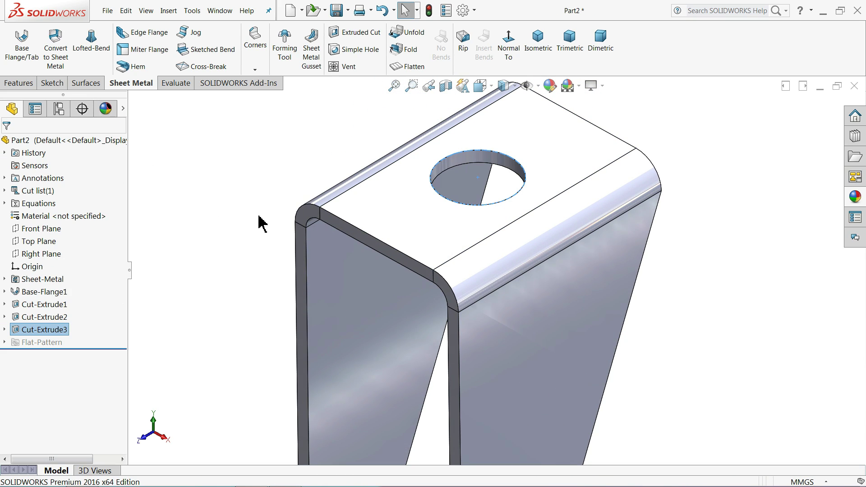
On a new sketch on one leg's inner face, draw a vertical centerline about 6.6 mm long upward from the axle hole's centre
scroll(422, 213, up, 5)
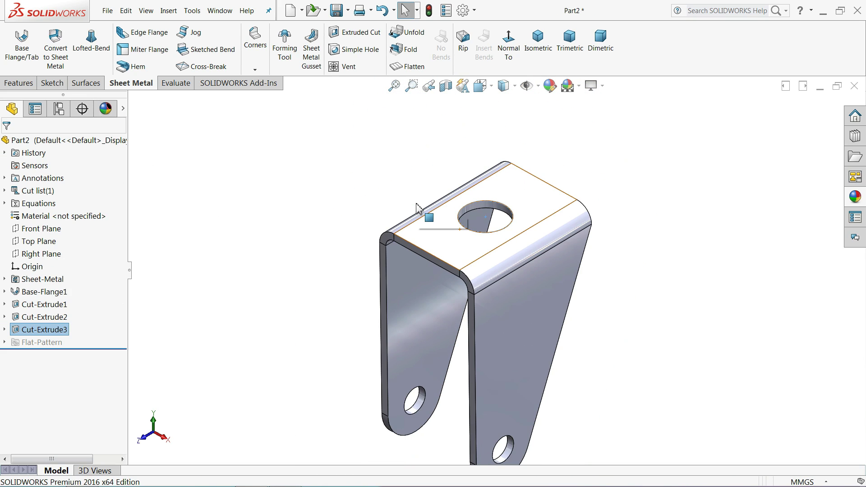
scroll(449, 354, down, 8)
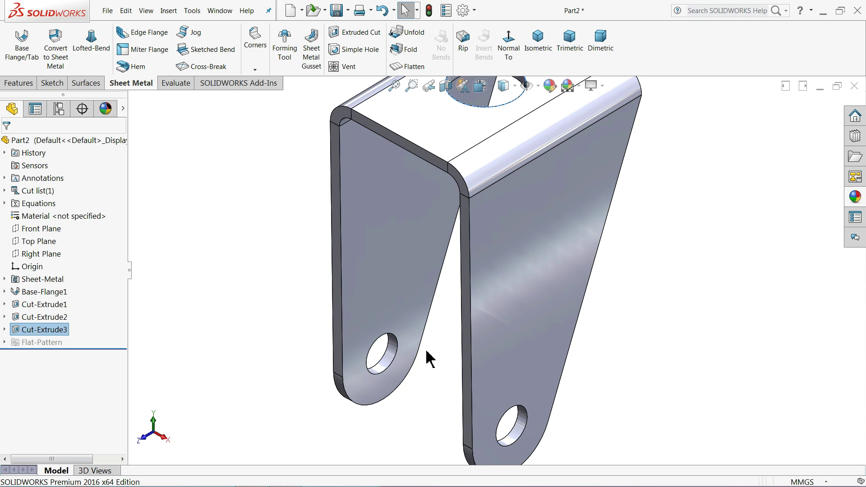
click(387, 315)
click(415, 282)
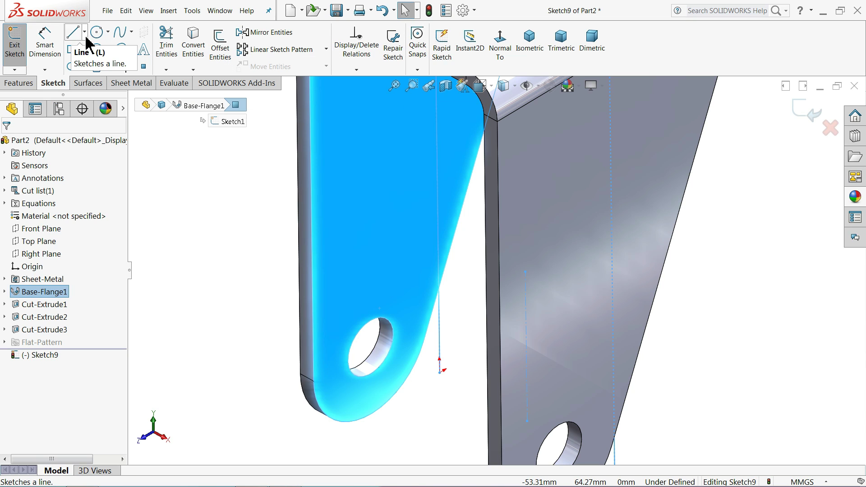
click(499, 41)
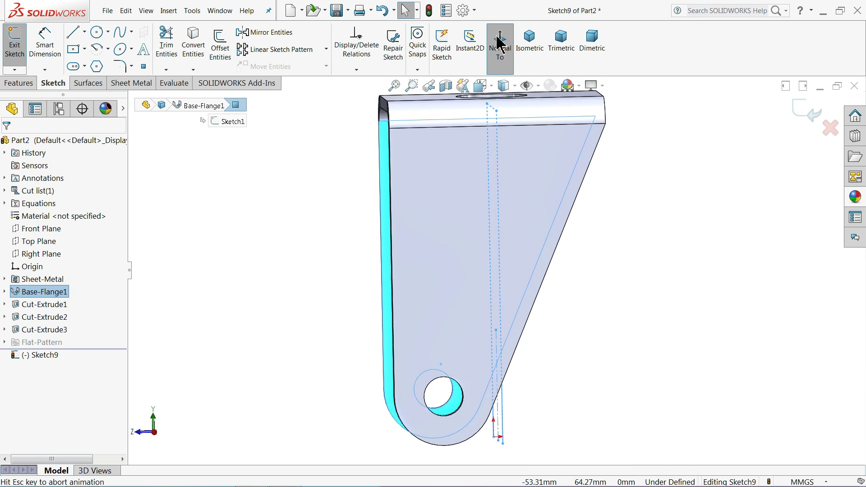
click(84, 32)
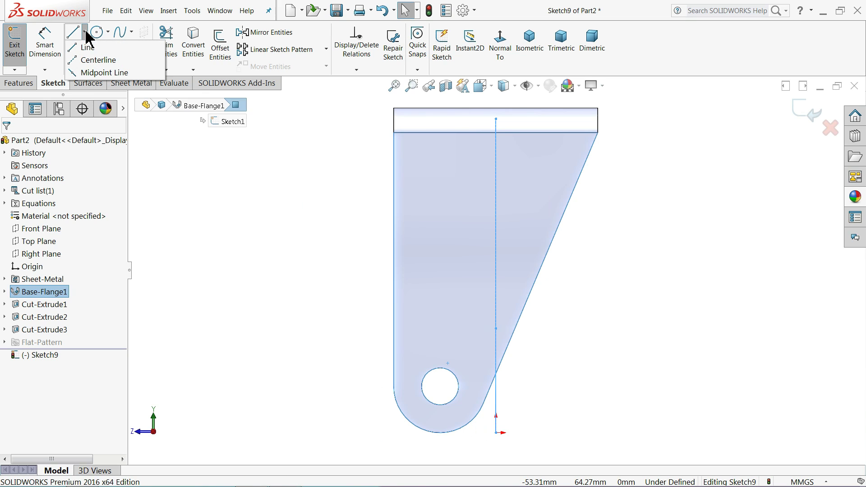
click(96, 60)
scroll(393, 305, down, 10)
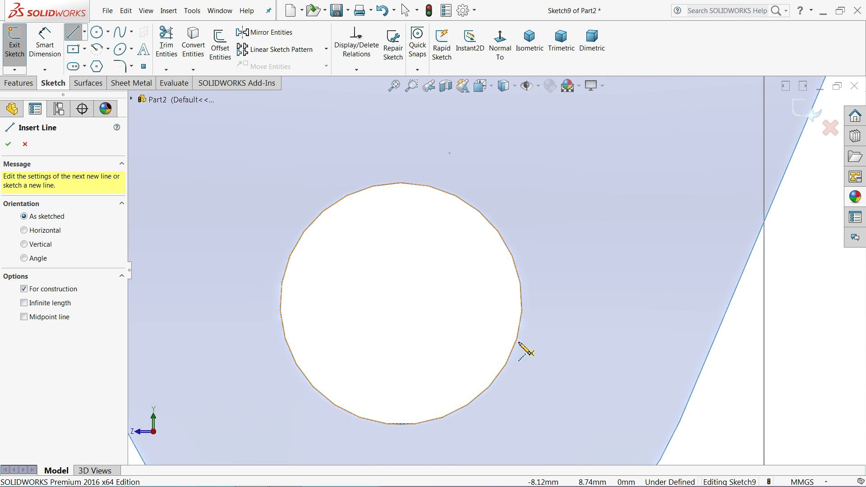
click(401, 304)
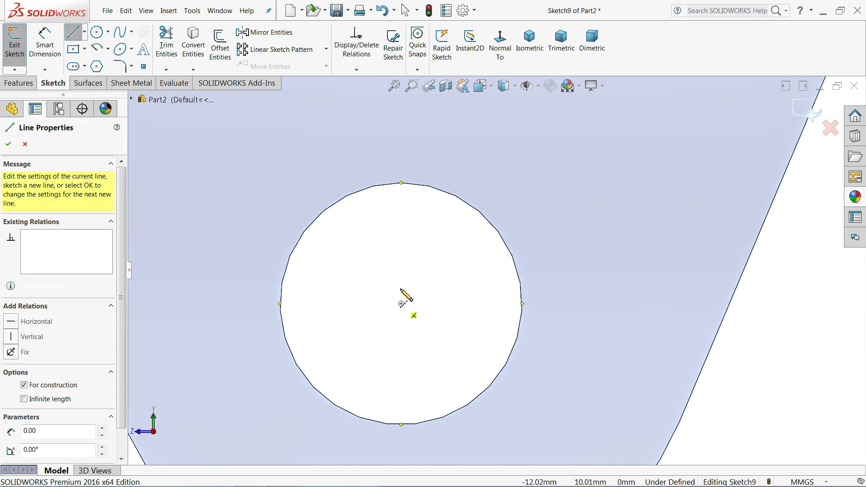
click(402, 105)
right_click(412, 111)
click(441, 120)
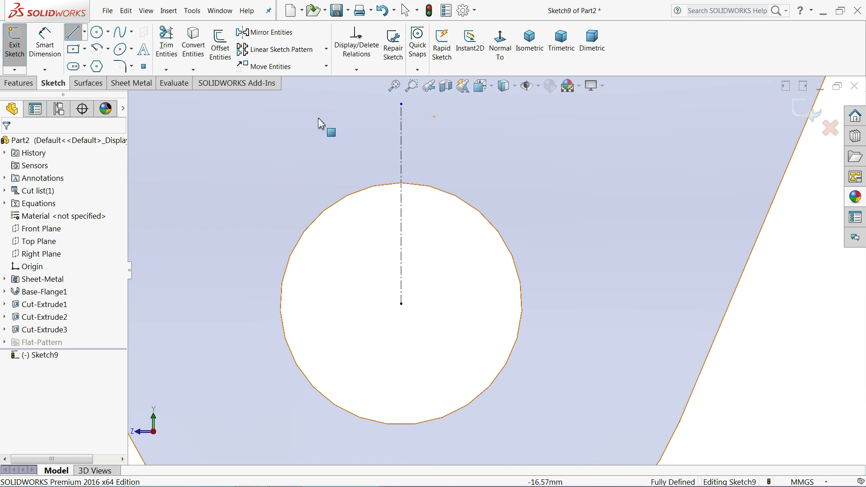
Sketch a corner rectangle about 4.5 mm wide and 9.3 mm tall around the centerline, rising from the level of the axle hole's centre
click(84, 48)
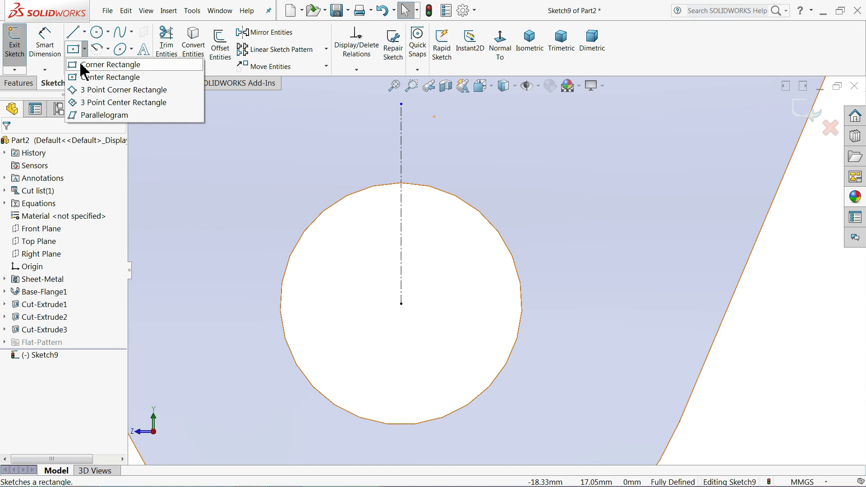
click(104, 64)
scroll(362, 246, up, 3)
click(400, 290)
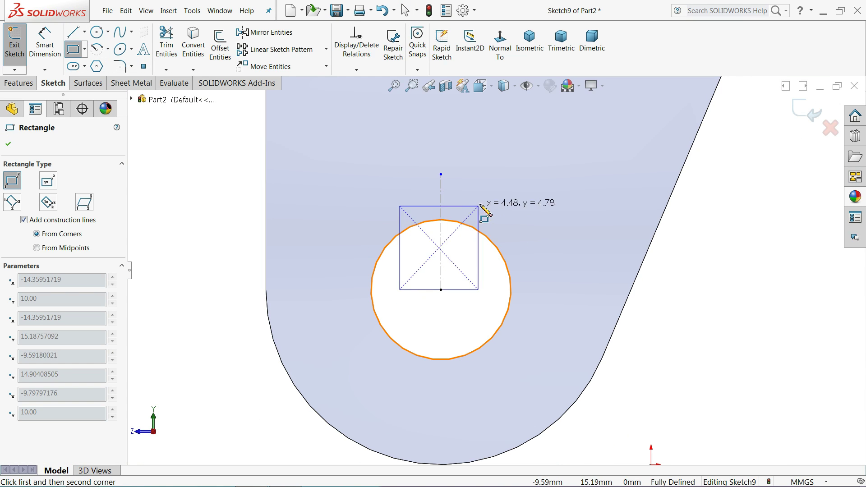
click(479, 128)
right_click(151, 199)
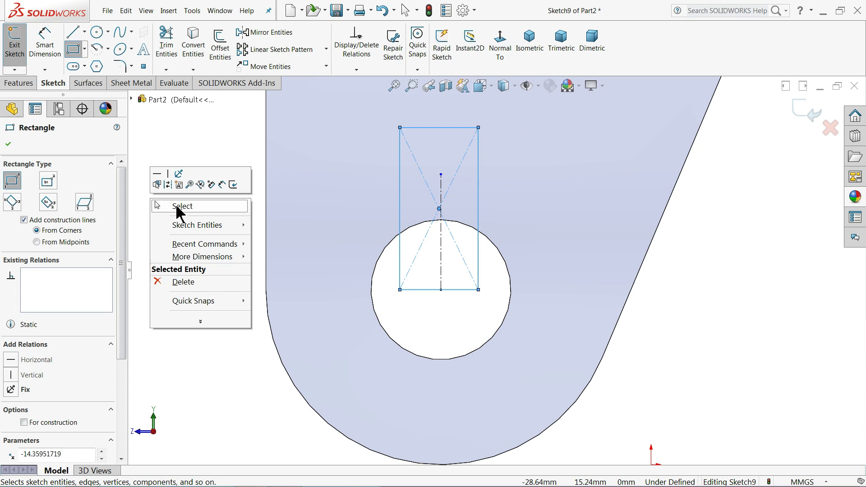
click(178, 209)
Make the rectangle's two vertical sides symmetric about the centerline
scroll(352, 223, down, 2)
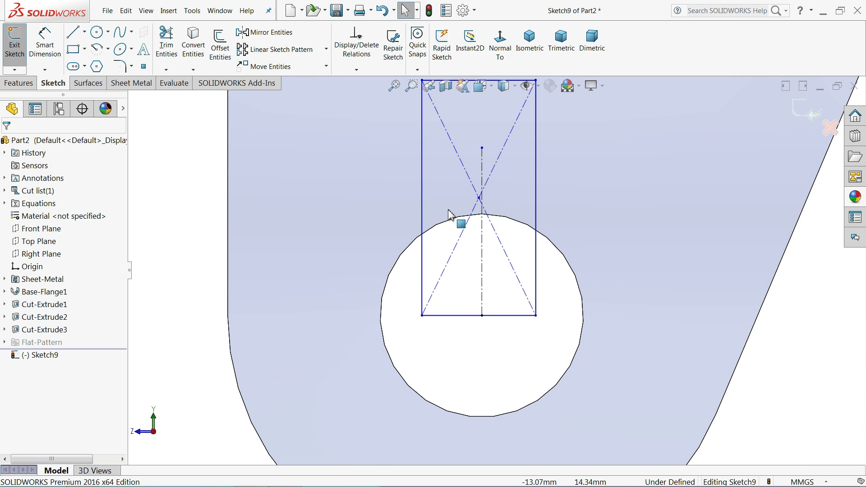
click(483, 186)
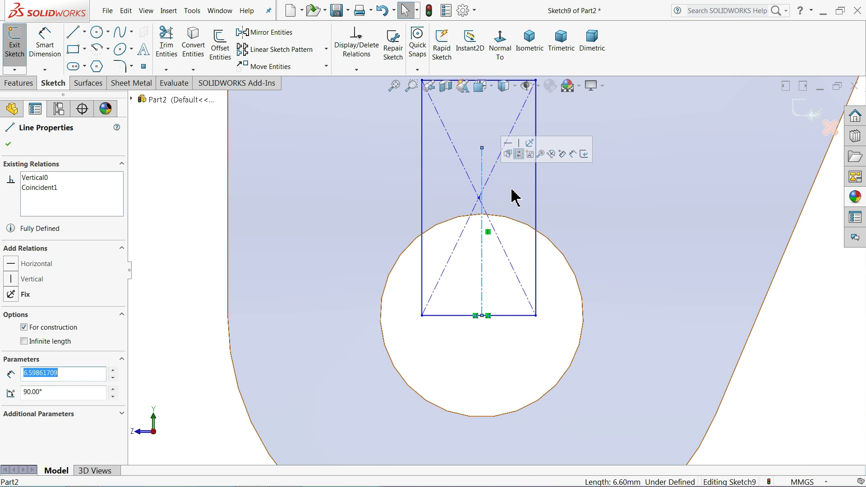
ctrl+click(535, 200)
ctrl+click(423, 194)
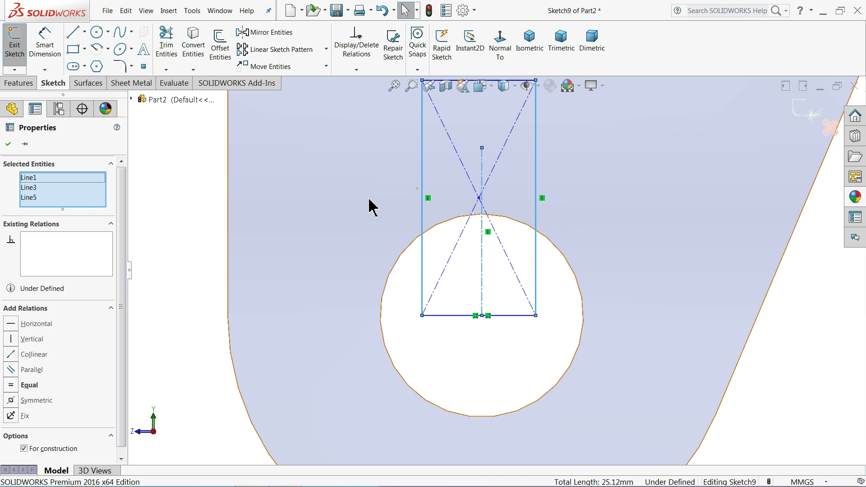
scroll(120, 323, down, 1)
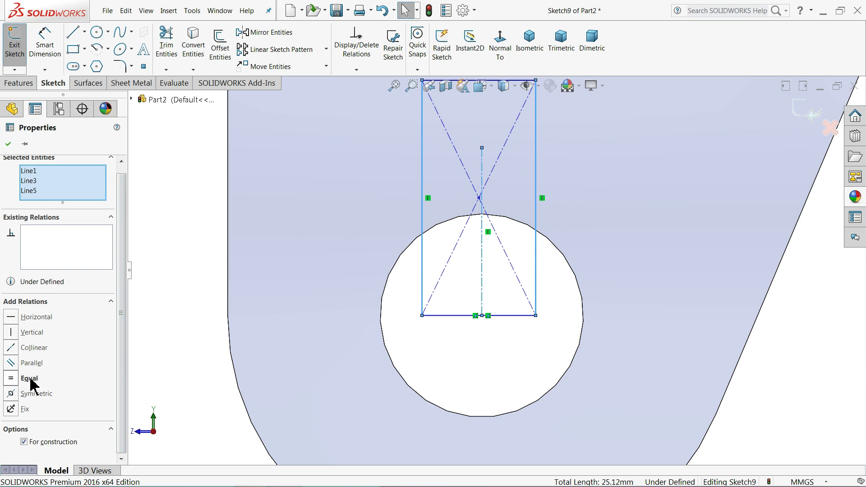
click(35, 394)
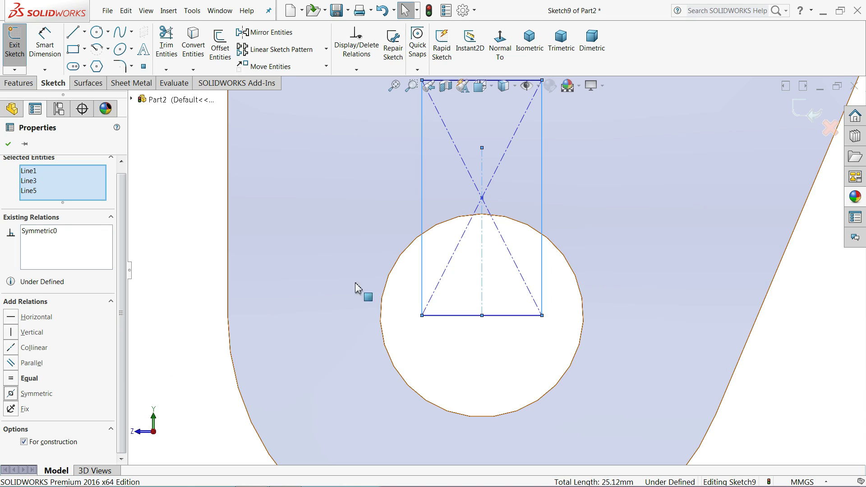
key(Escape)
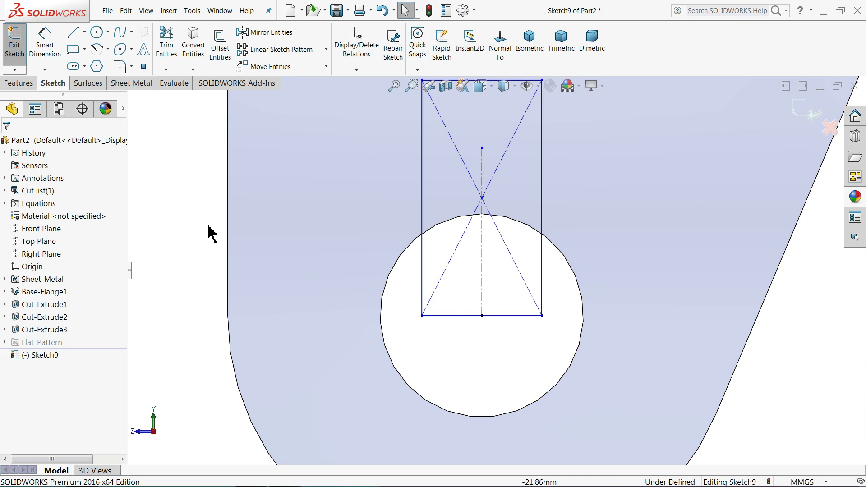
click(483, 316)
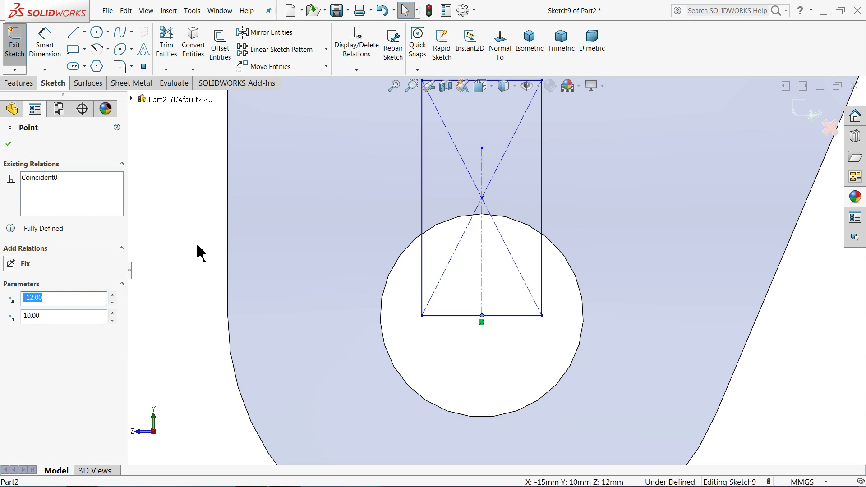
key(Escape)
Dimension the rectangle's vertical side and set its height to 6 mm
key(z)
click(45, 45)
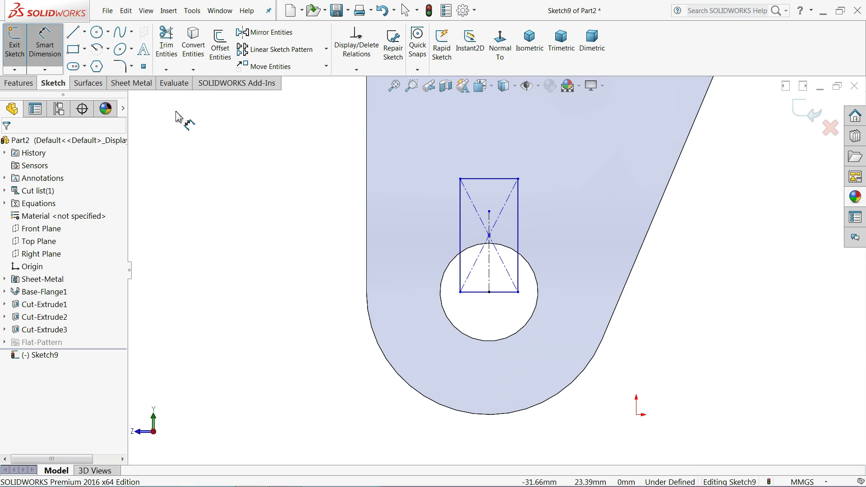
click(520, 223)
click(553, 228)
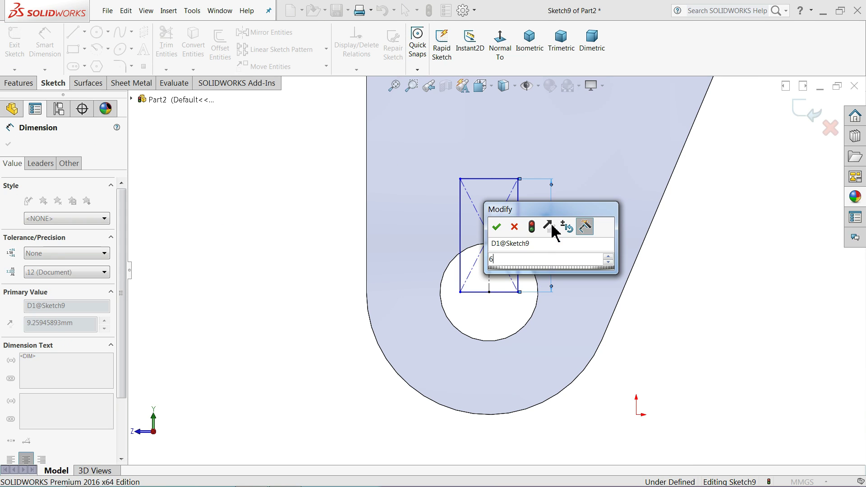
text(6)
click(497, 228)
Dimension the rectangle's upper edge and set its width to 2.5 mm
scroll(507, 254, down, 3)
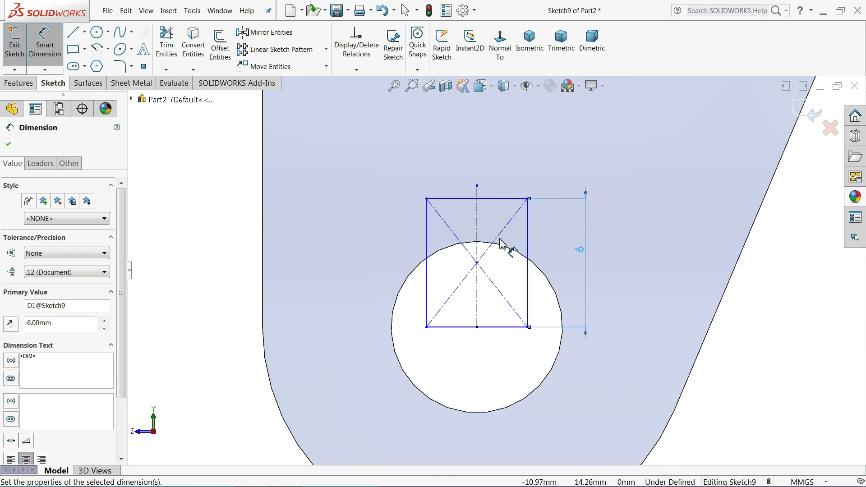
scroll(492, 199, down, 2)
click(487, 199)
click(472, 160)
text(2.5)
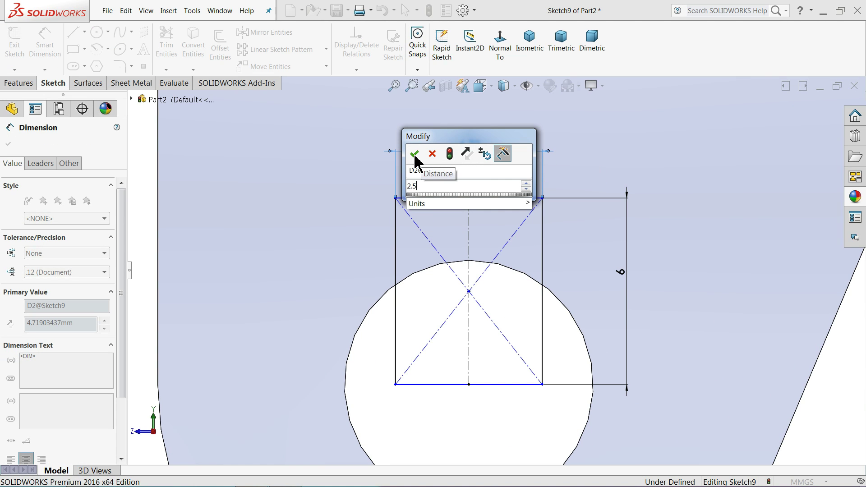
click(415, 154)
scroll(418, 210, up, 6)
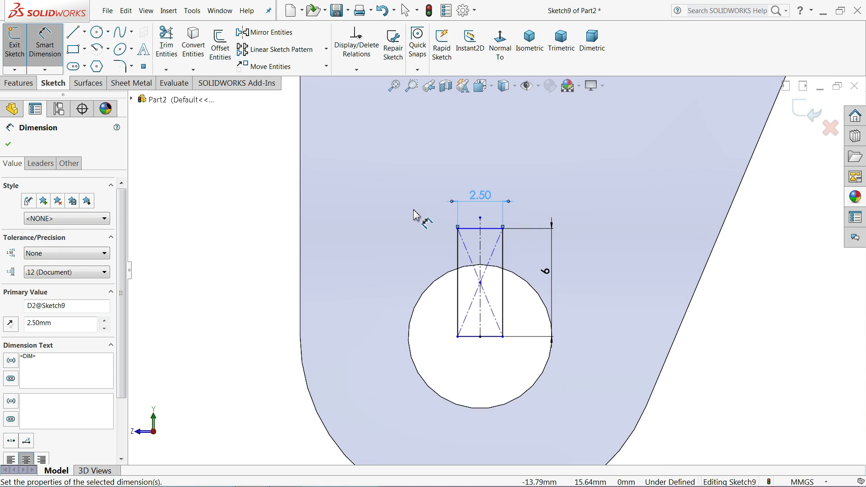
scroll(469, 285, down, 3)
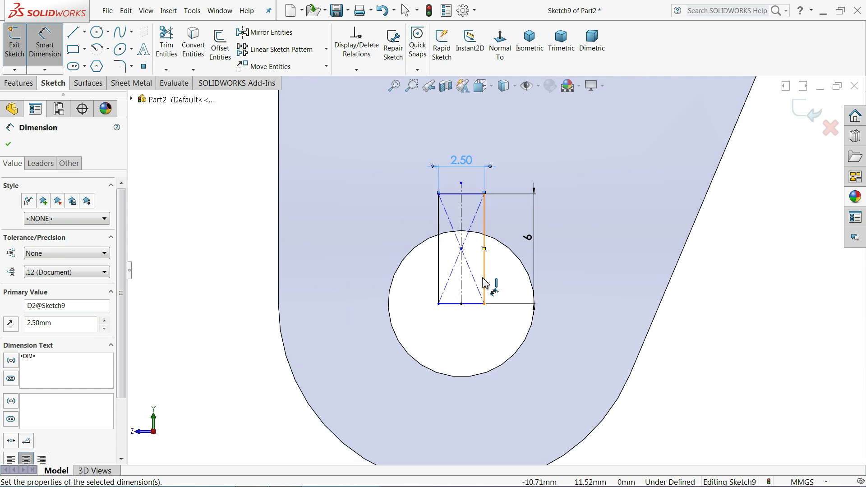
Fully define the notch sketch, calculating the missing relations and dimensions for all entities
scroll(487, 271, up, 2)
scroll(483, 271, down, 2)
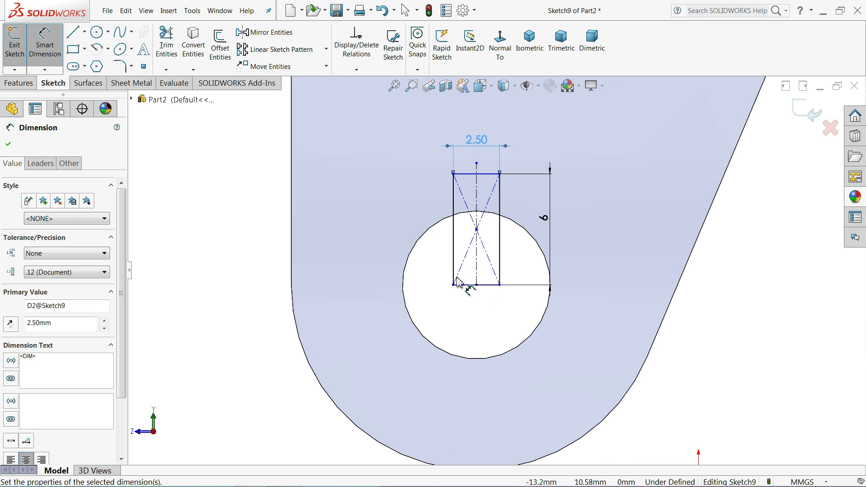
click(357, 70)
click(358, 108)
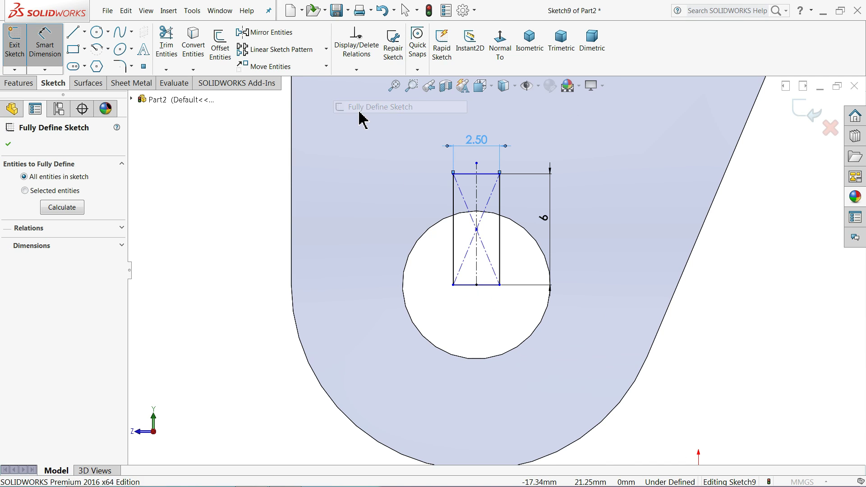
click(51, 213)
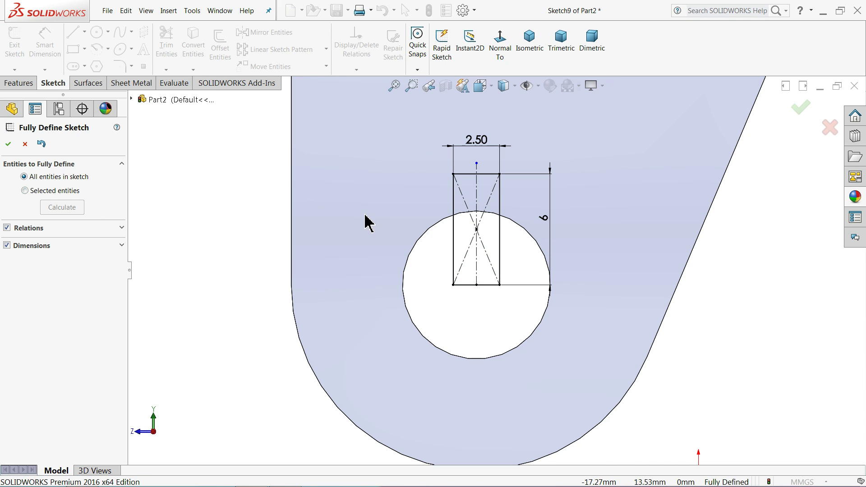
click(9, 145)
Cut-extrude the notch rectangle at the axle hole as a blind normal cut linked to the sheet thickness
click(22, 85)
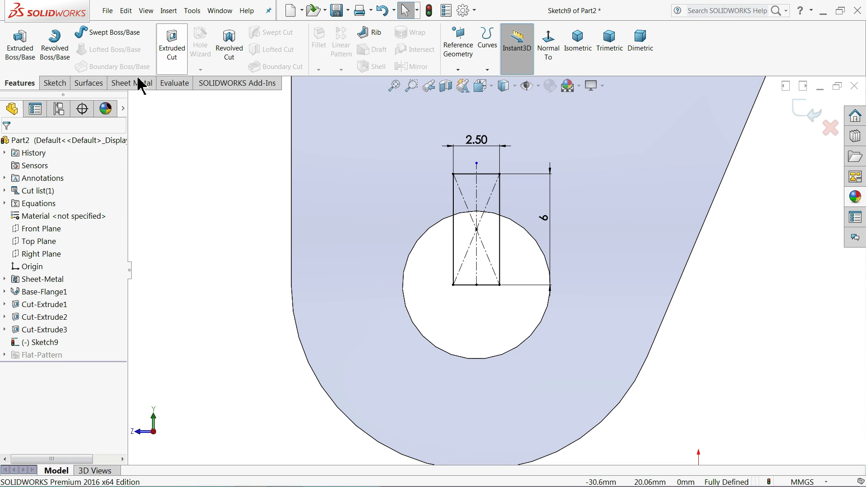
click(171, 45)
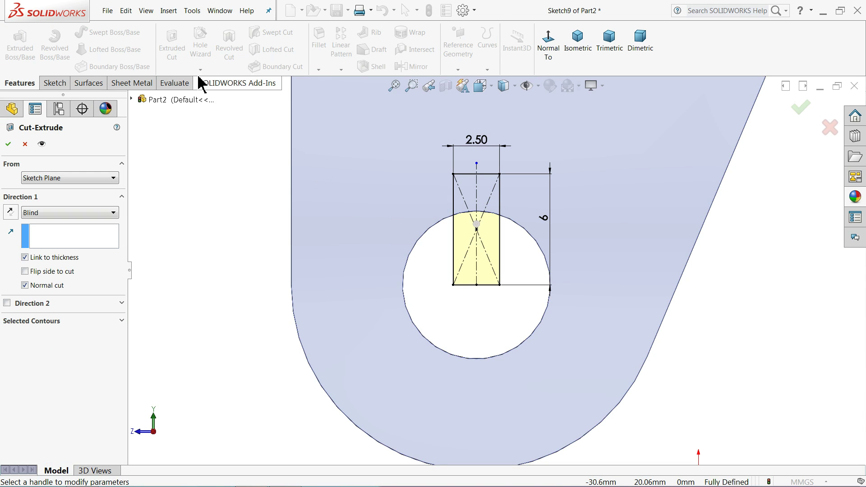
mouse_move(214, 246)
middle_down()
mouse_move(252, 260)
mouse_move(289, 235)
mouse_move(300, 209)
mouse_move(364, 154)
mouse_move(309, 178)
mouse_move(319, 203)
mouse_move(305, 250)
mouse_move(351, 254)
mouse_move(356, 291)
mouse_move(393, 324)
middle_up()
click(9, 144)
click(393, 324)
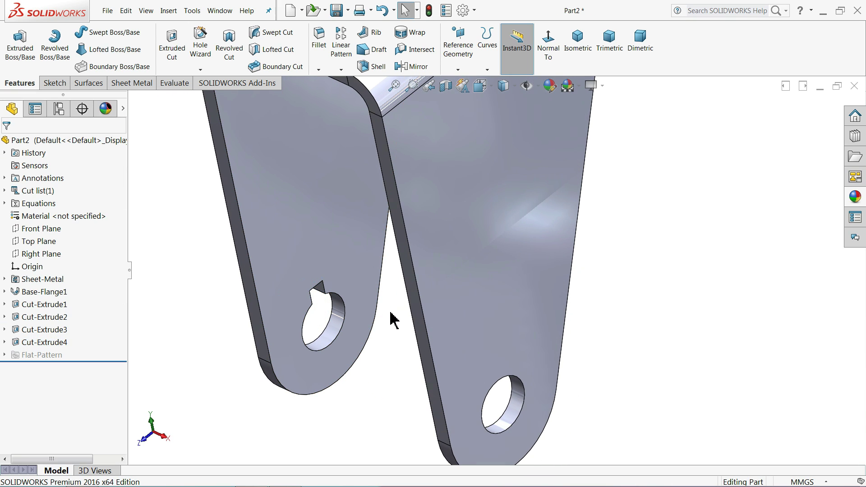
click(554, 49)
click(586, 49)
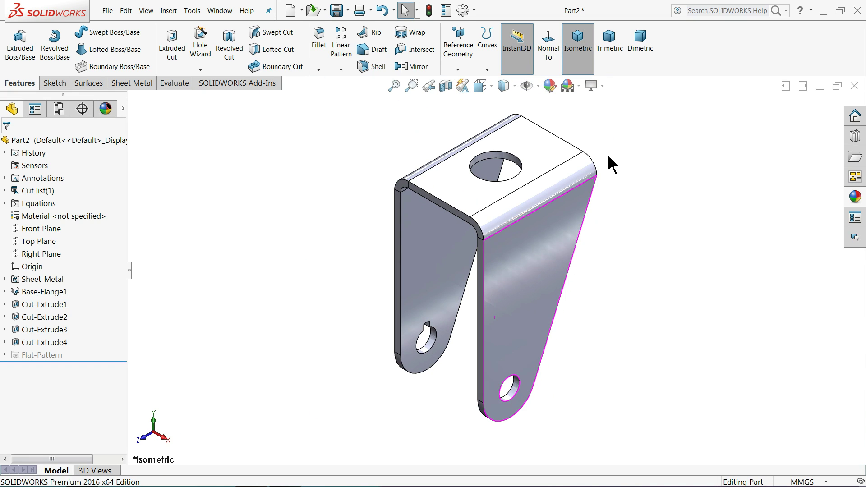
Try the polished steel appearance on the bracket
scroll(606, 259, down, 2)
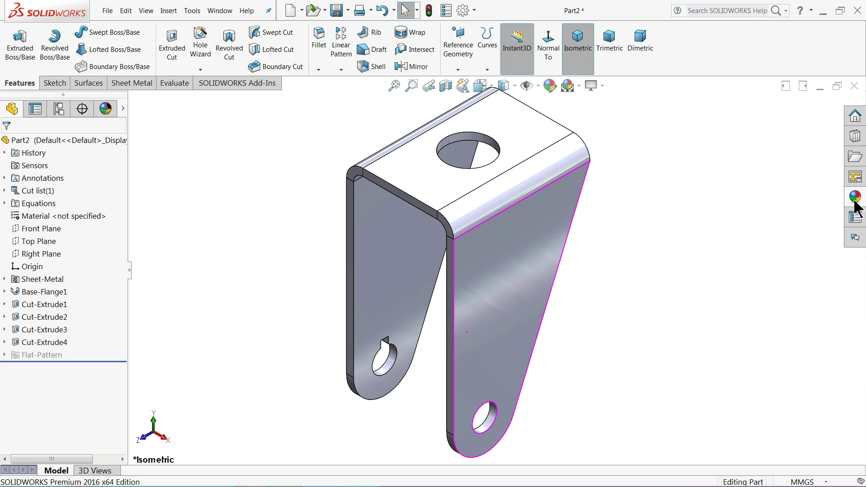
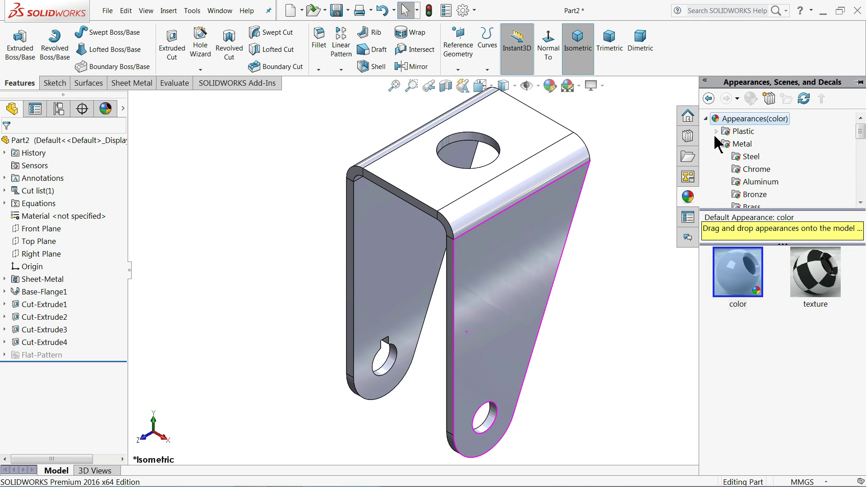
click(754, 161)
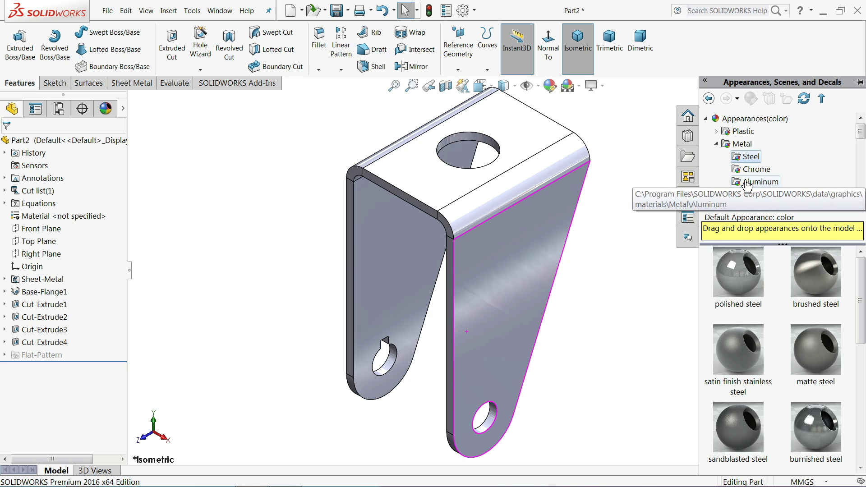
click(753, 285)
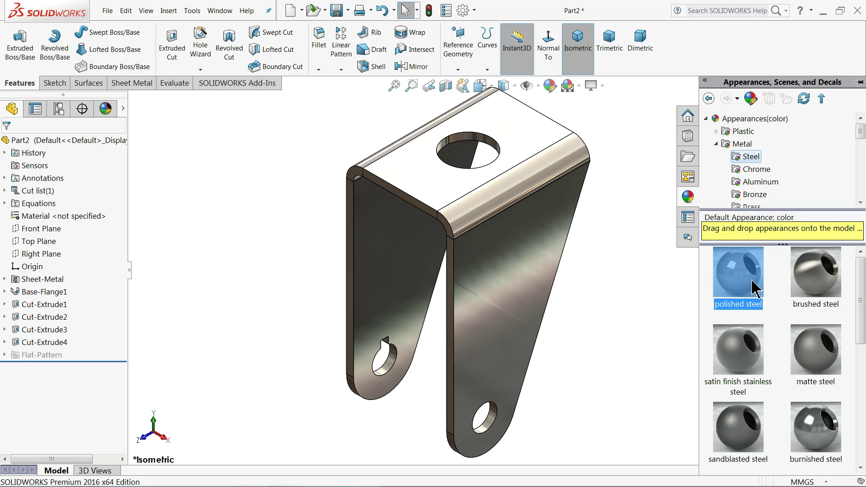
middle_drag(650, 274, 664, 211)
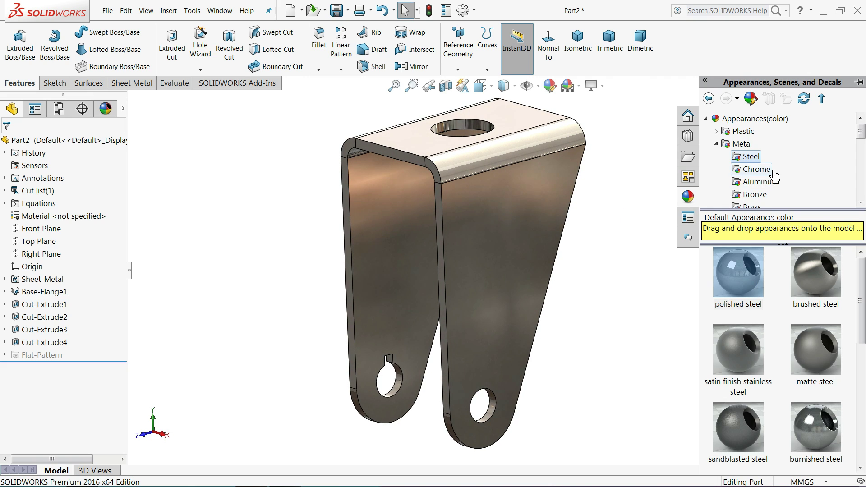
Try the polished nickel appearance on the bracket
scroll(775, 176, down, 1)
click(764, 201)
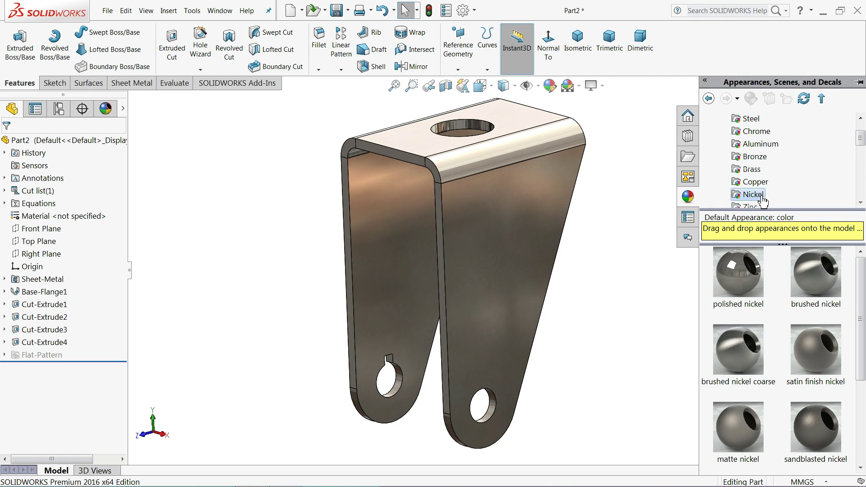
double_click(745, 298)
mouse_move(665, 271)
middle_down()
mouse_move(669, 251)
mouse_move(695, 247)
middle_up()
Try the chromium plate and satin finish chrome appearances on the bracket
click(750, 133)
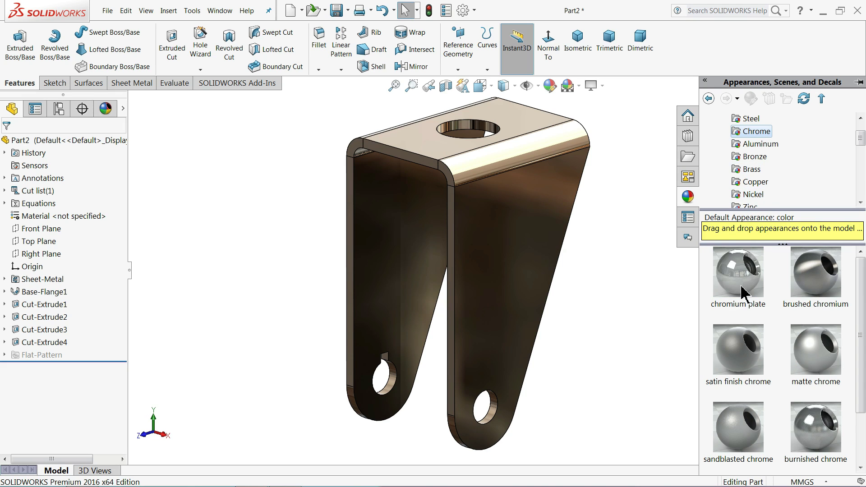
double_click(733, 306)
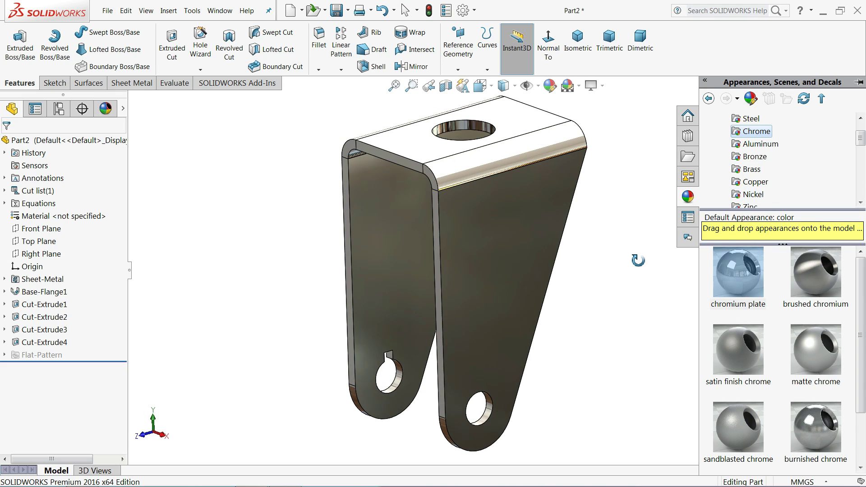
double_click(755, 366)
middle_drag(654, 293, 585, 292)
scroll(625, 304, up, 3)
scroll(579, 277, down, 2)
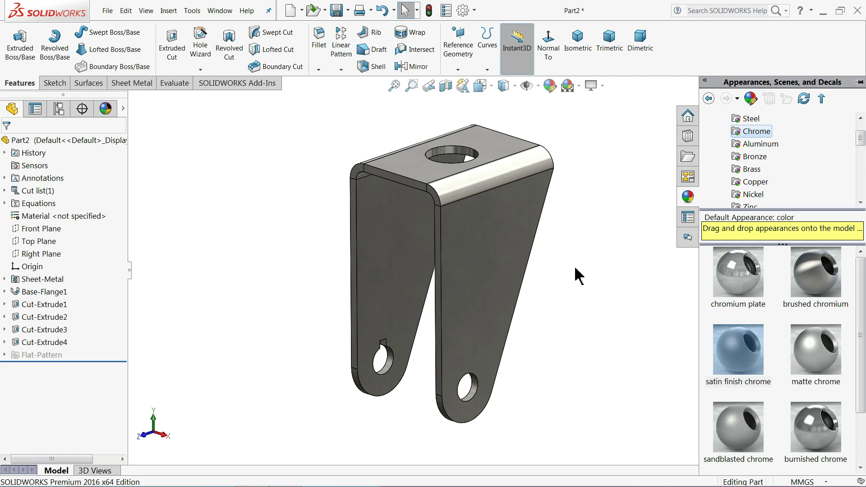
Try polished aluminum on the bracket and replace it with the brushed aluminum coarse appearance
click(760, 145)
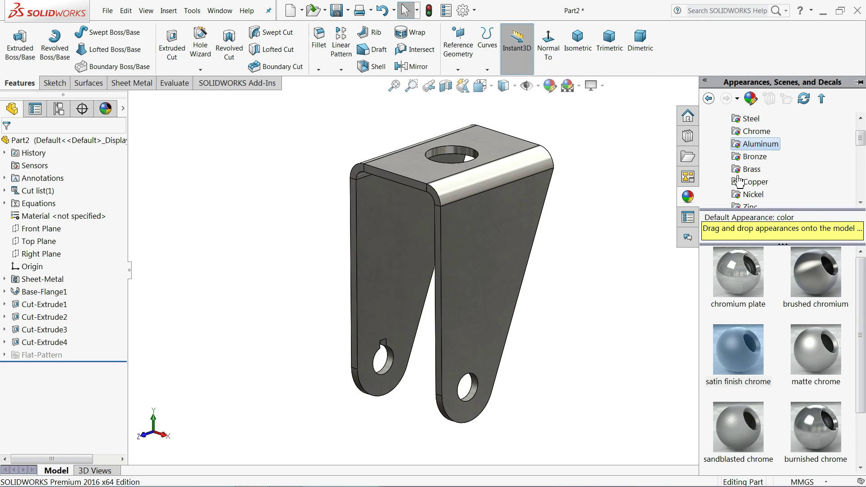
double_click(741, 296)
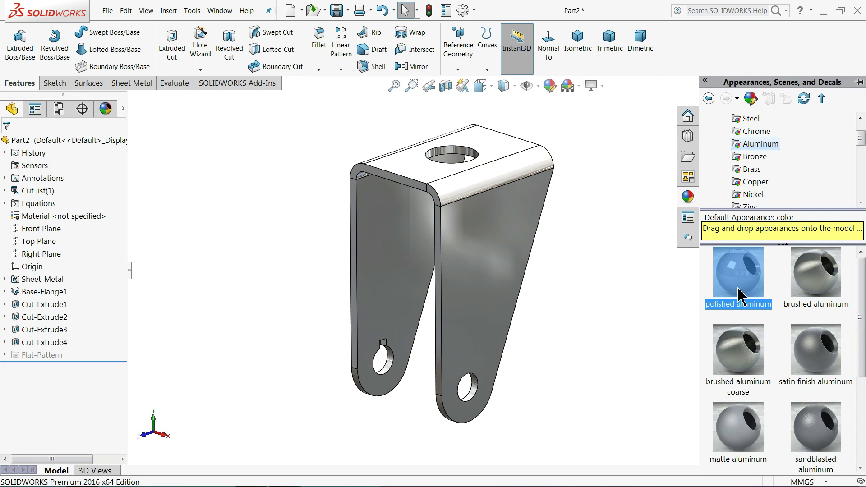
middle_drag(611, 297, 625, 311)
double_click(740, 367)
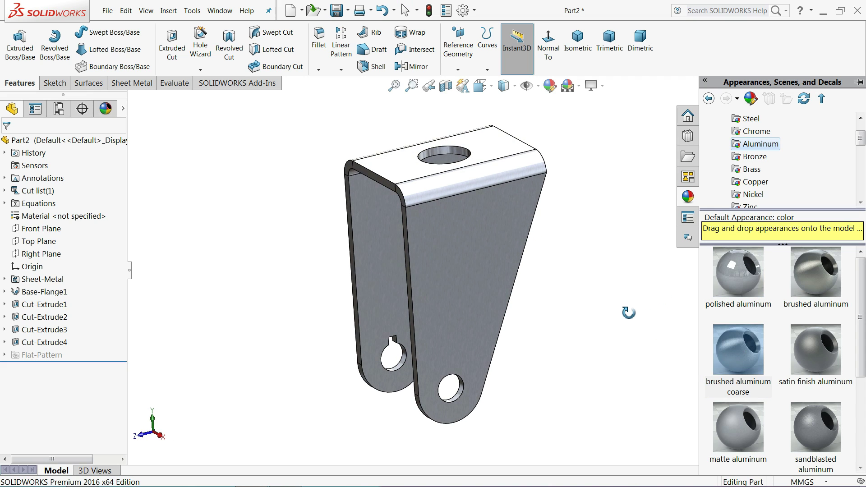
scroll(560, 293, down, 3)
scroll(450, 224, up, 5)
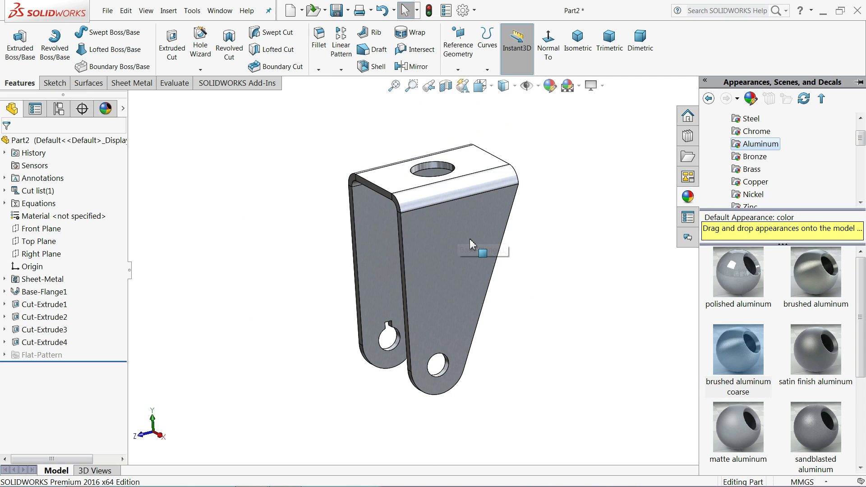
middle_drag(456, 231, 482, 246)
scroll(469, 237, down, 3)
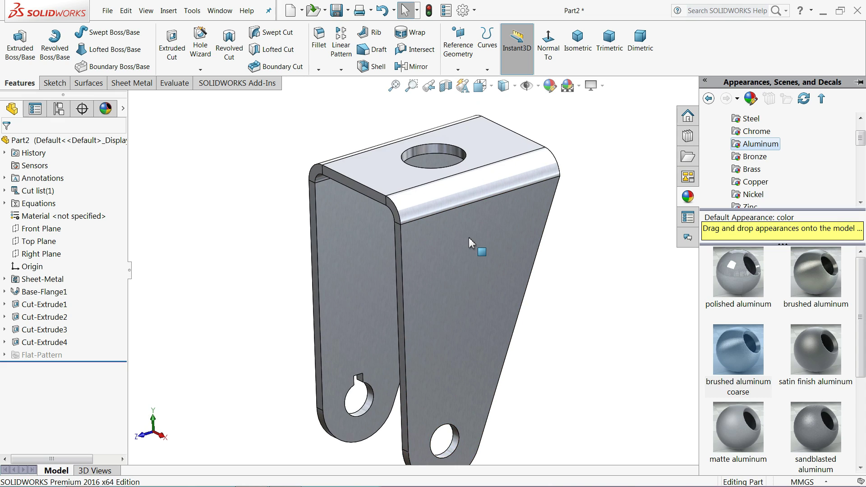
scroll(456, 244, up, 1)
scroll(464, 292, down, 2)
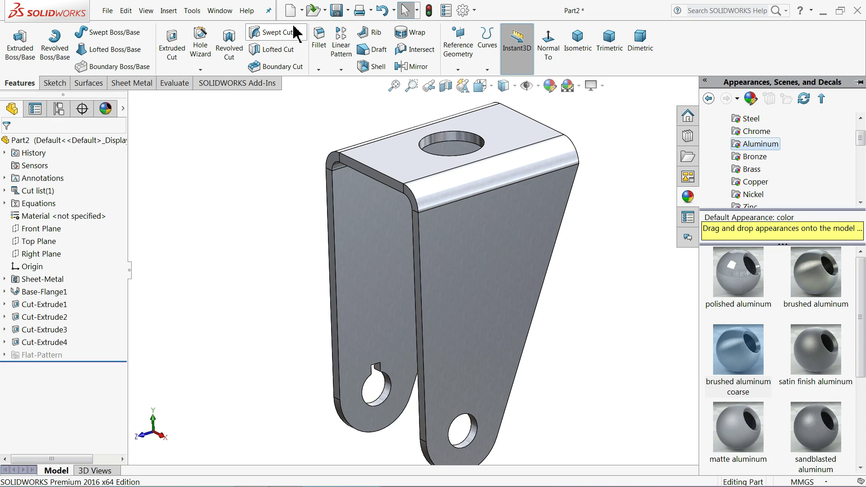
Save the bracket in the castor Wheel folder under a name beginning with "2.brack" and start a new part
click(336, 10)
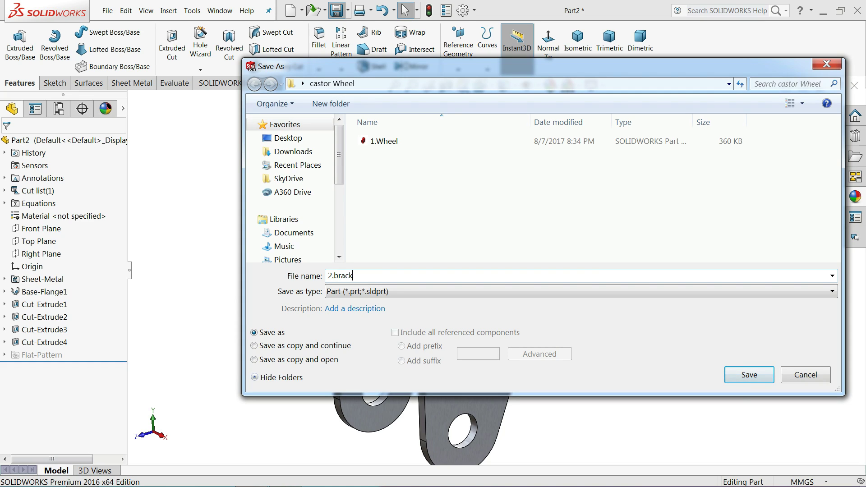
click(747, 382)
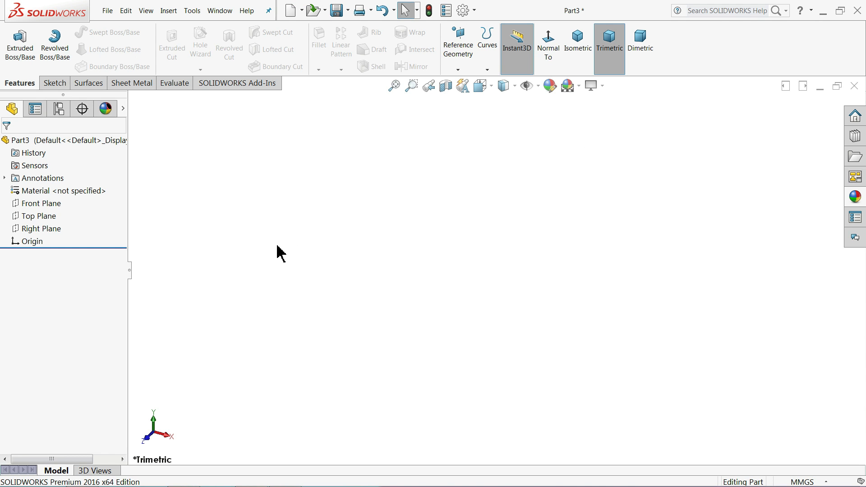
Start a sketch on the Front Plane and draw a horizontal line about 27.5 mm long leftward from the origin
click(18, 206)
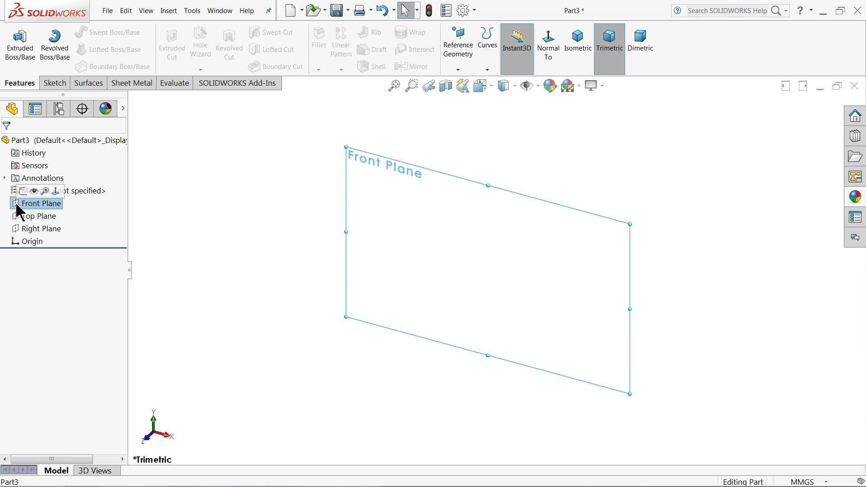
click(19, 192)
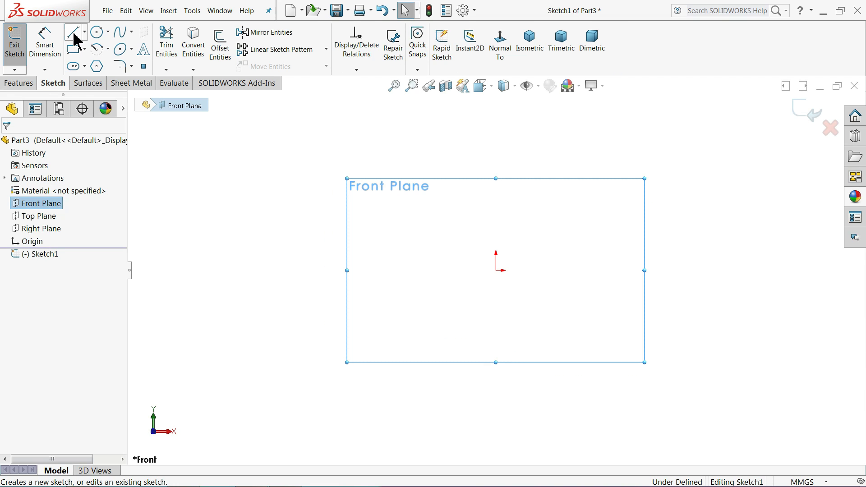
click(74, 33)
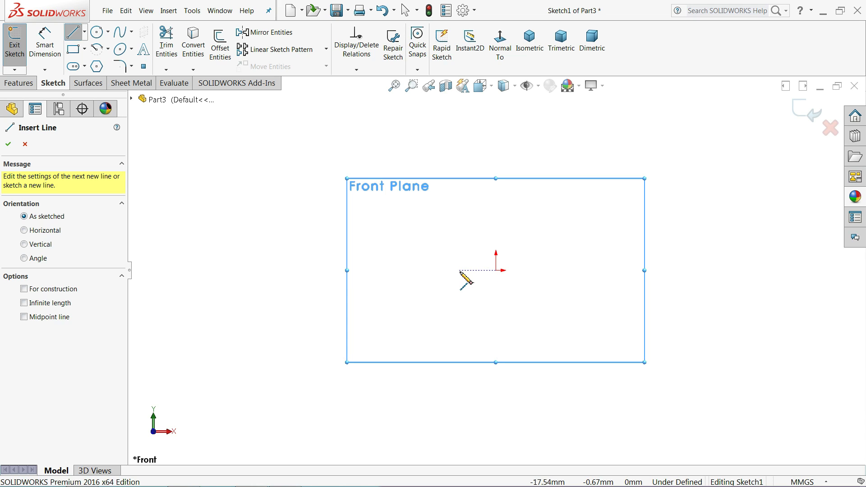
click(496, 271)
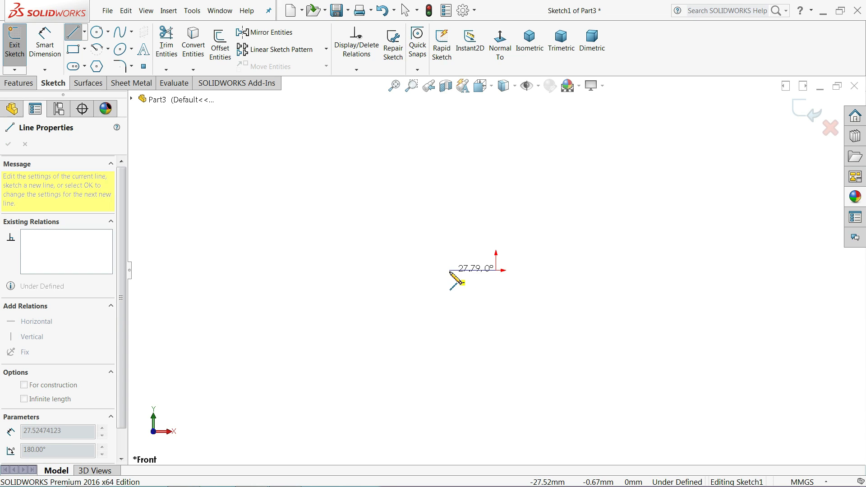
click(450, 271)
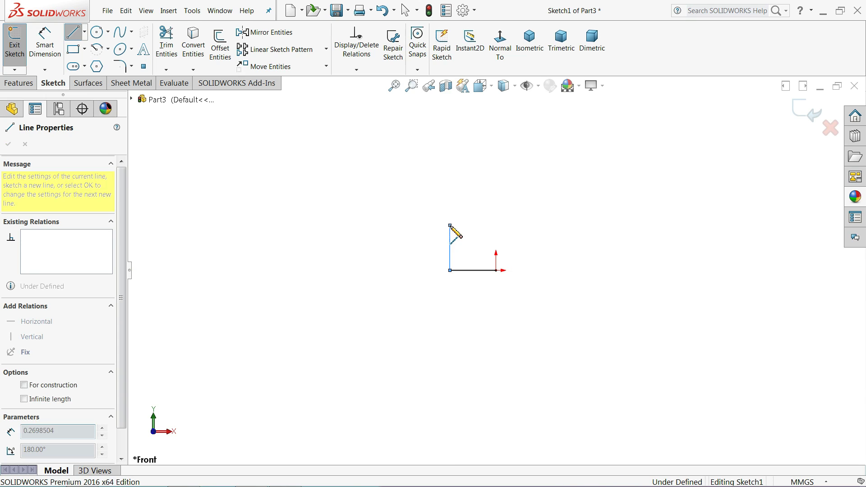
Continue the profile upward with a rectangular tab projecting left, followed by a long vertical line aligned with the lower edge's left end
click(425, 226)
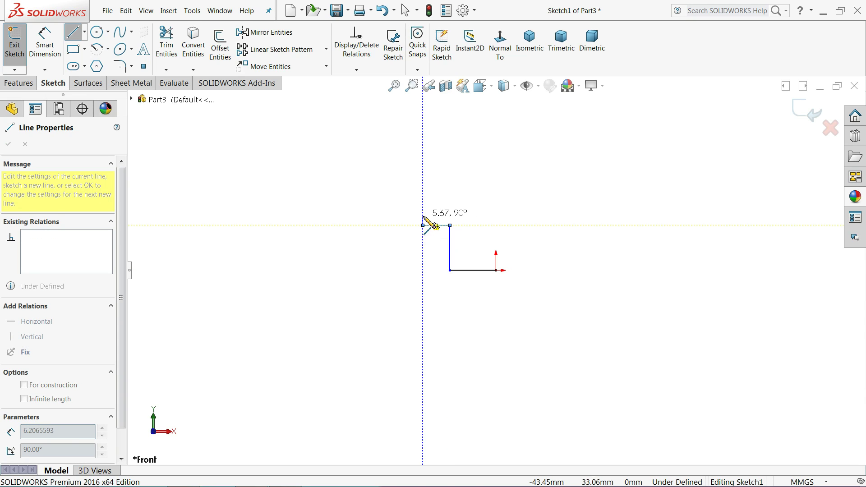
click(423, 225)
click(449, 201)
click(451, 99)
scroll(458, 110, down, 2)
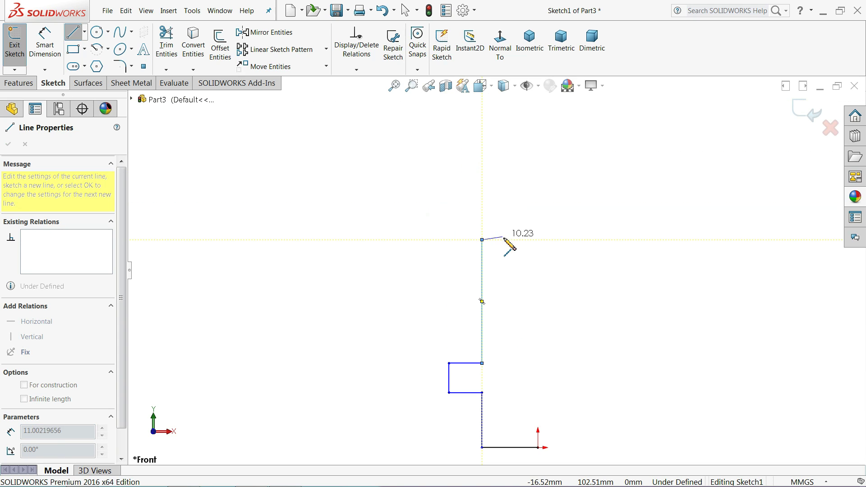
Add a small inward rectangular notch and a vertical line about 21 mm long above it, and close the profile at the origin, about 135 mm tall
click(499, 240)
click(499, 215)
click(482, 215)
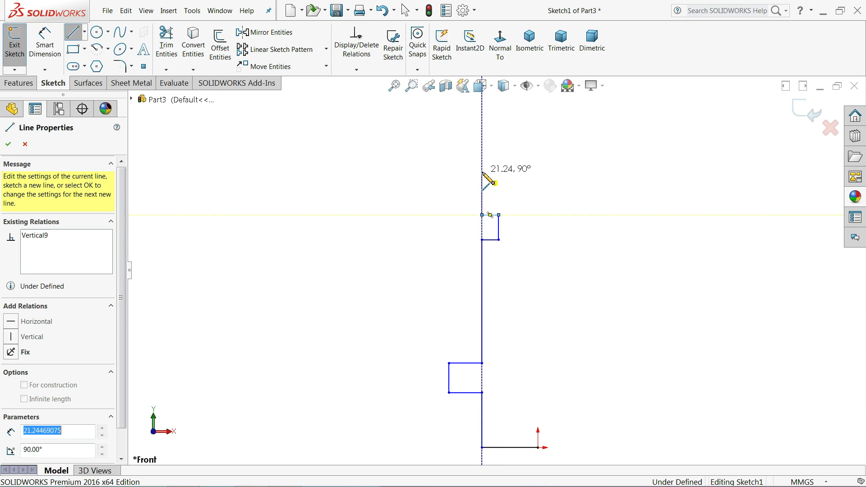
click(483, 171)
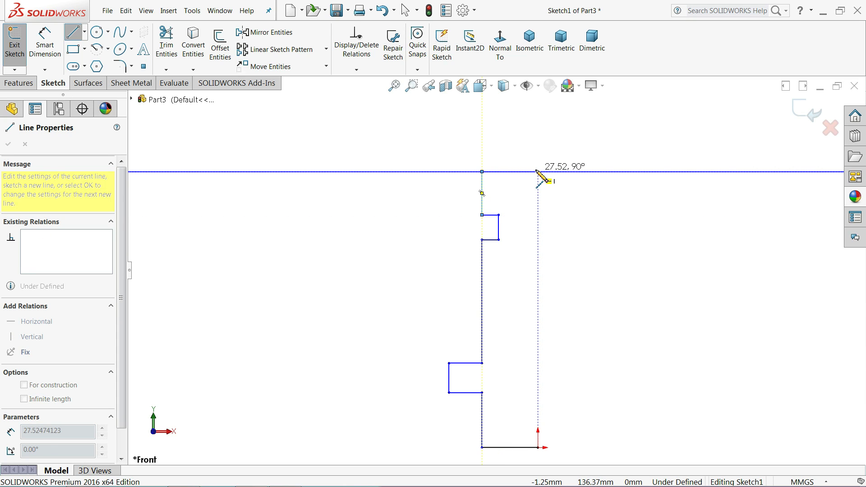
click(538, 171)
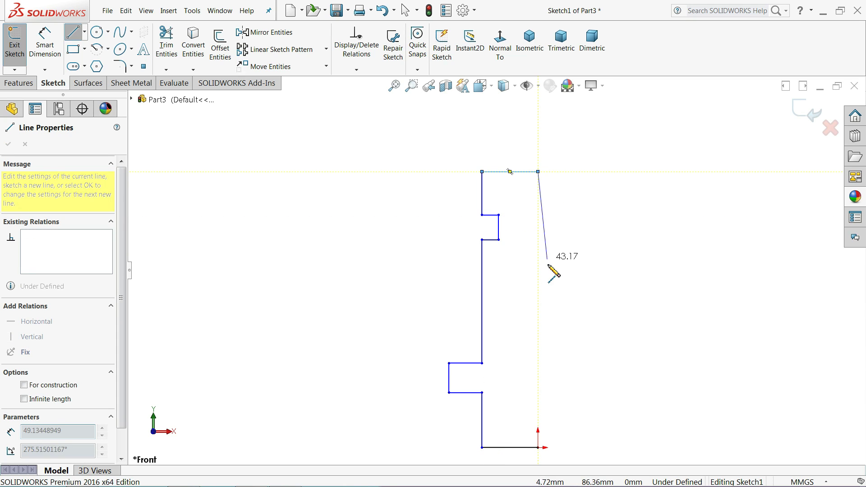
click(538, 448)
right_click(568, 252)
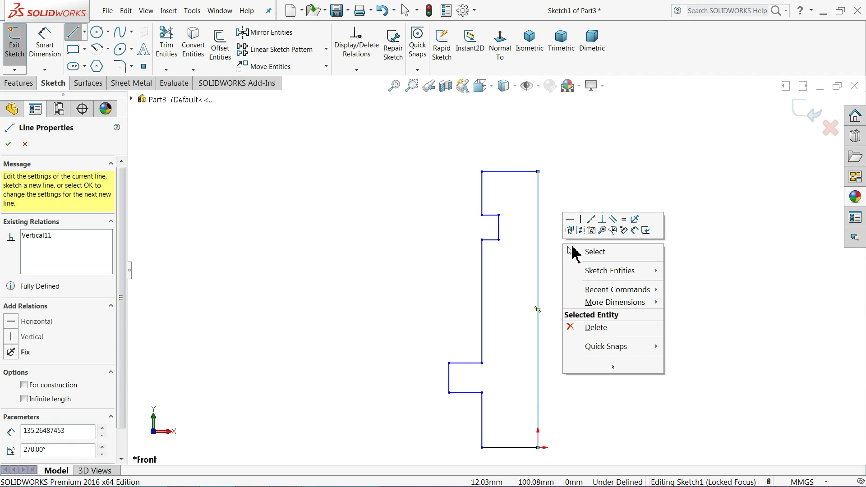
Finish the line chain and dimension the profile's long straight vertical edge to 43 mm
click(578, 249)
scroll(551, 290, up, 5)
scroll(525, 315, down, 5)
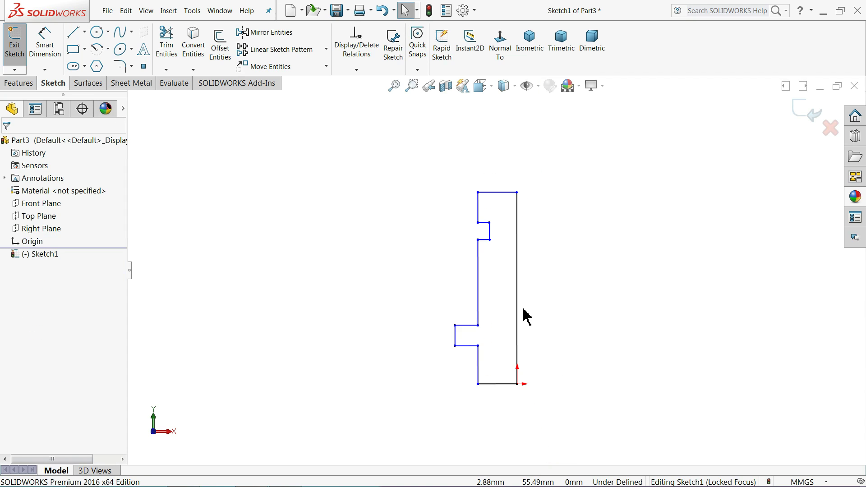
click(46, 47)
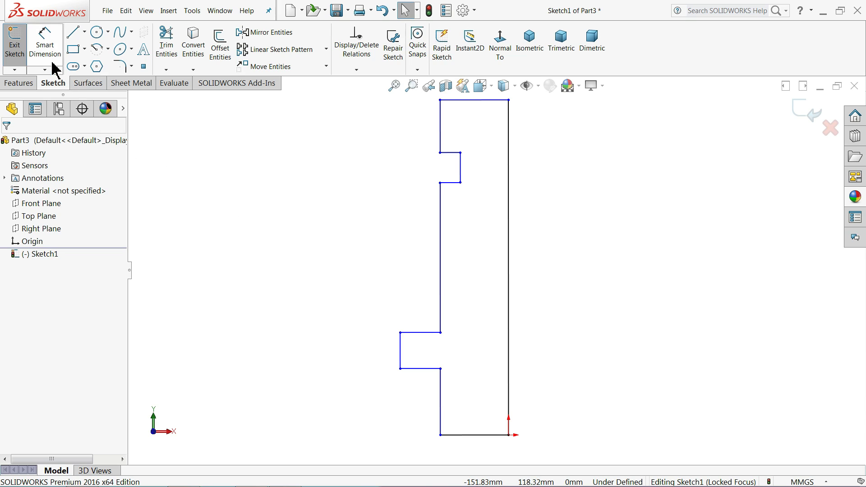
click(509, 235)
click(562, 238)
text(43)
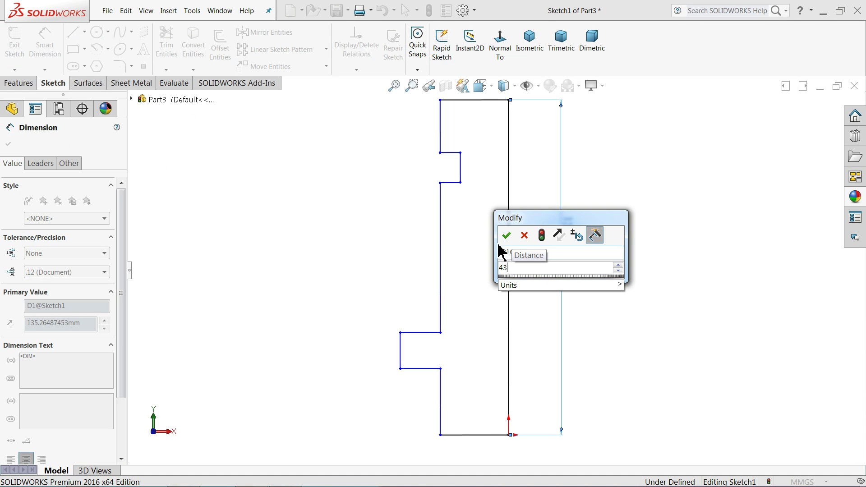
click(507, 235)
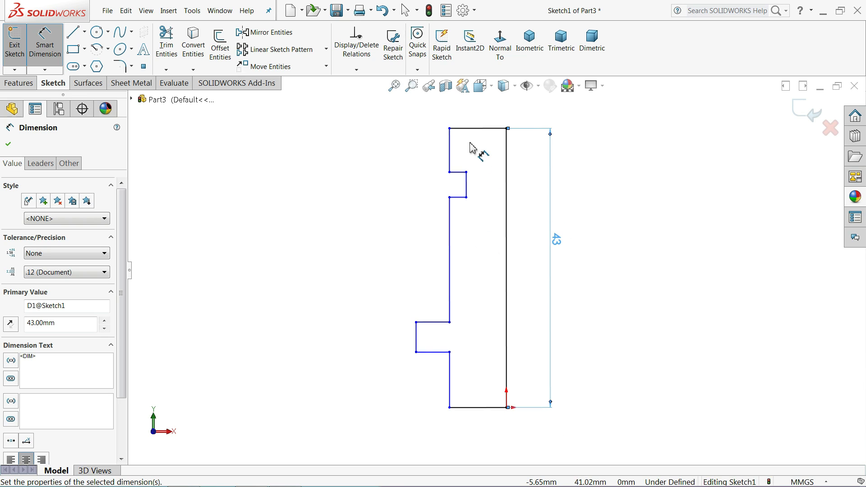
Dimension the profile's top and bottom horizontal edges to 7 mm each
click(473, 129)
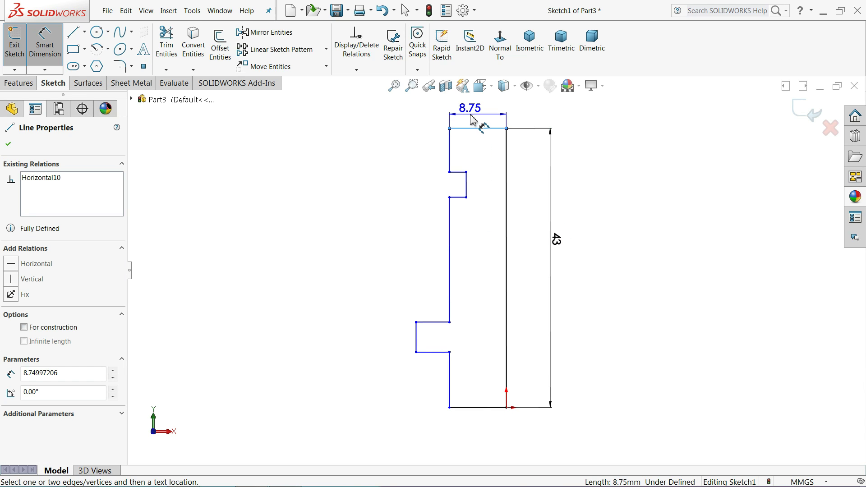
click(473, 120)
text(7)
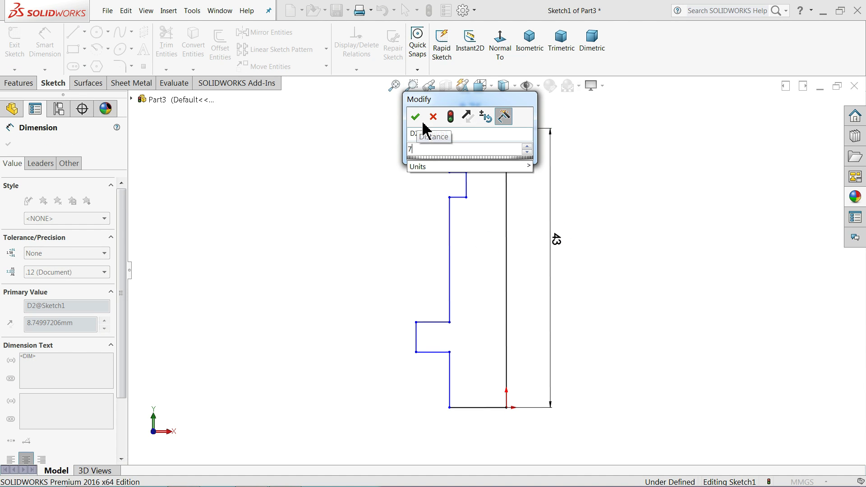
click(415, 118)
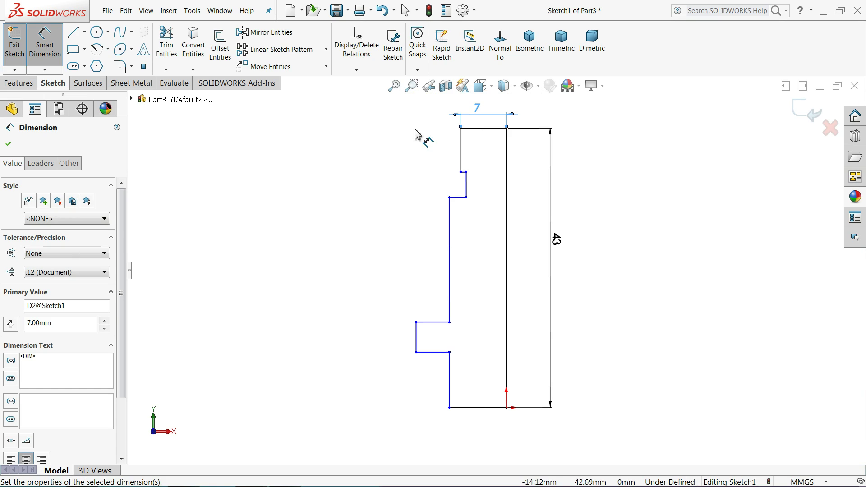
click(489, 408)
click(492, 440)
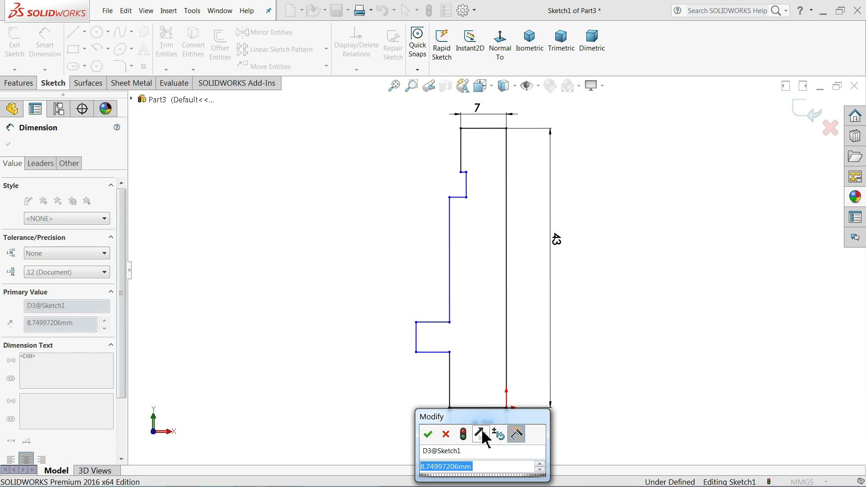
text(7)
click(429, 435)
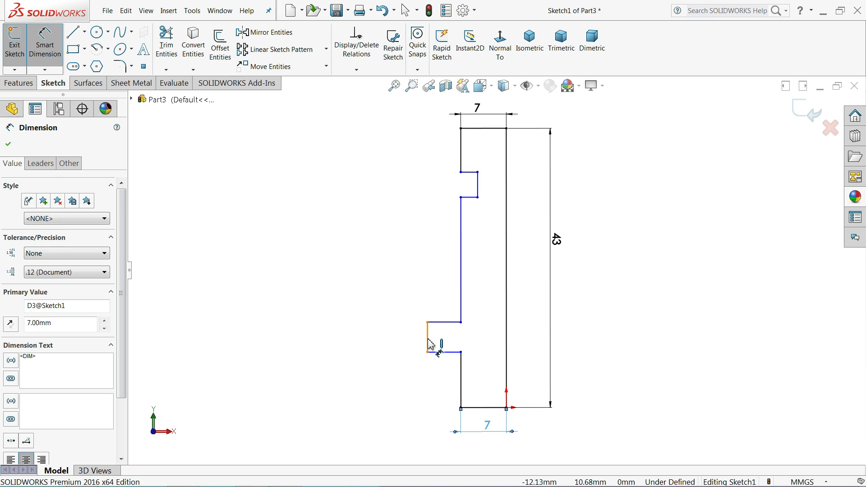
Dimension the distance from the tab's outer edge to the long straight vertical edge as 9 mm
click(428, 341)
click(507, 349)
scroll(460, 355, up, 1)
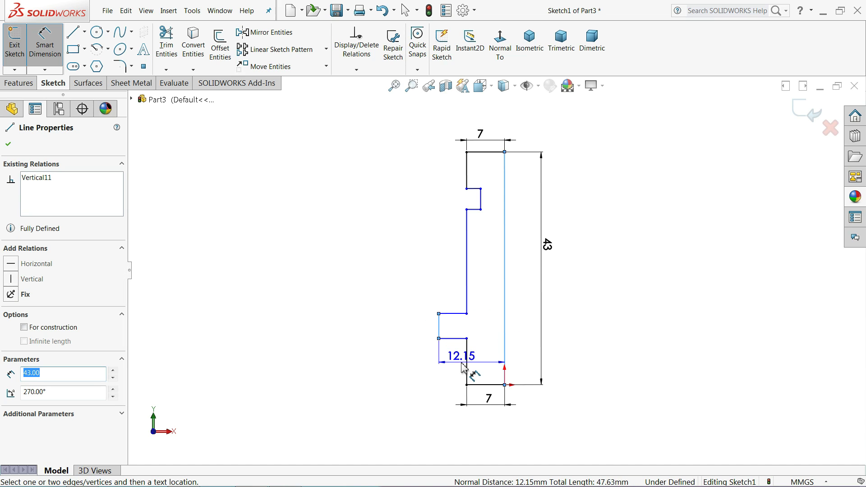
click(471, 422)
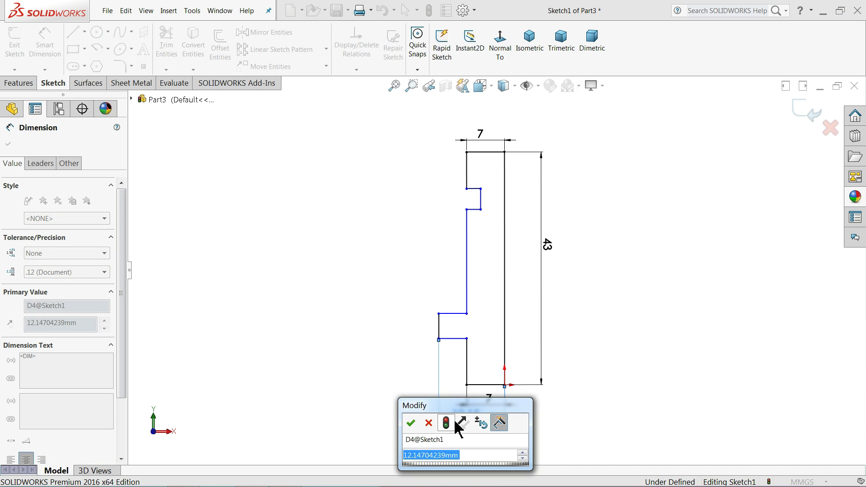
text(9)
key(Return)
scroll(464, 396, down, 4)
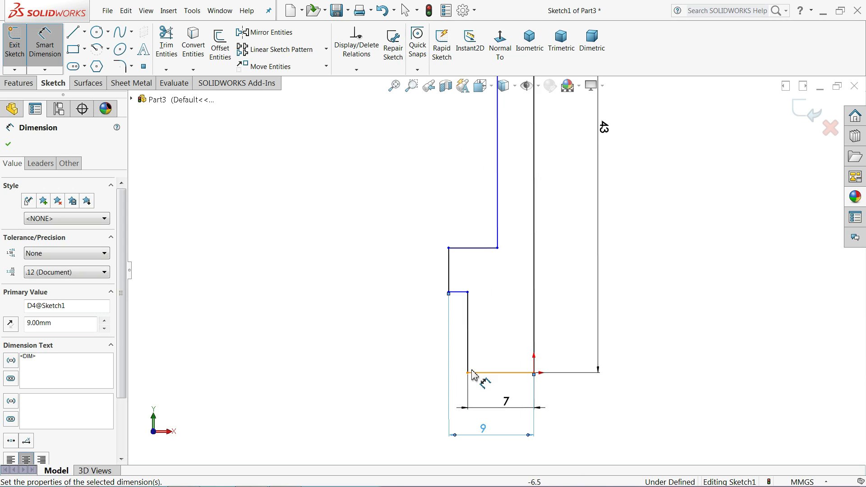
scroll(500, 285, up, 3)
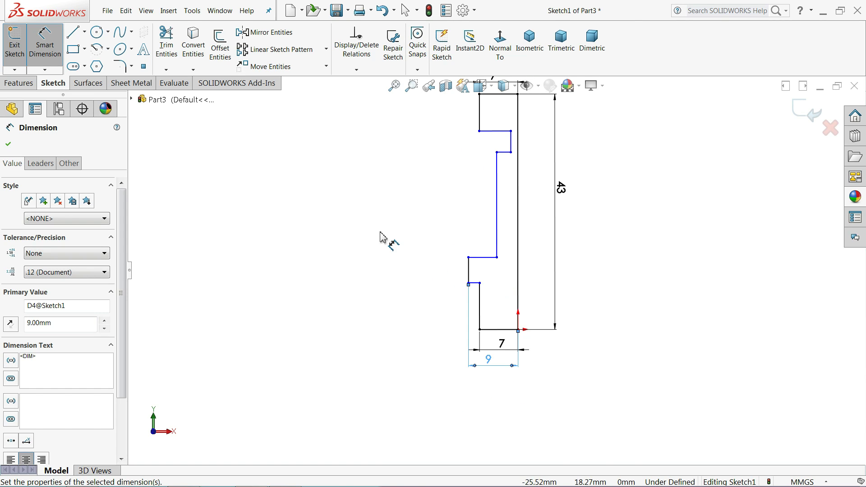
click(12, 148)
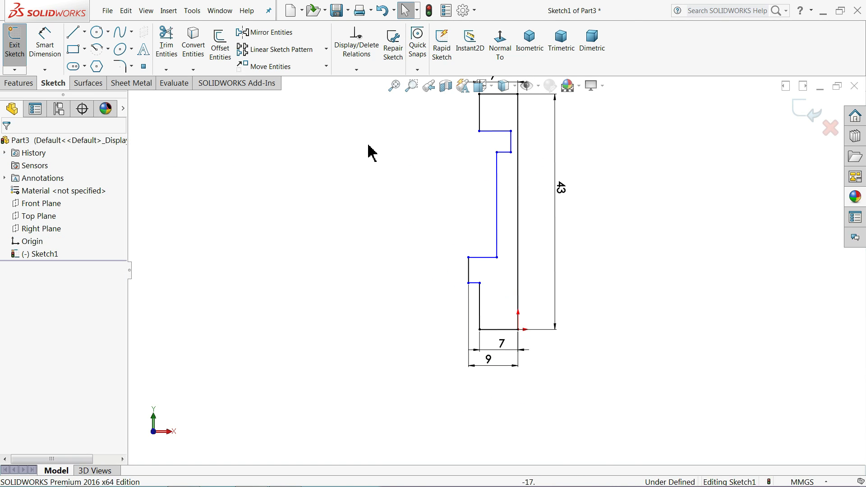
Move the notch's lower outer corner into line with the vertical segment above it, making the notch about 4.7 mm high
scroll(520, 137, down, 1)
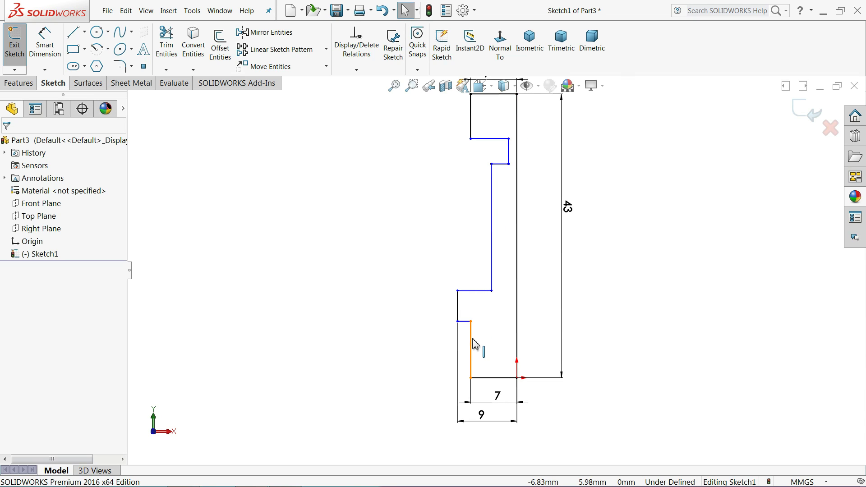
scroll(514, 275, up, 1)
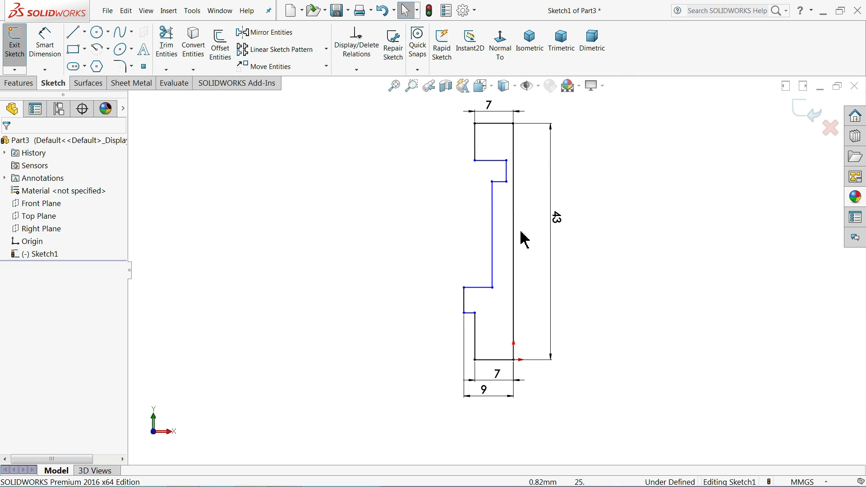
click(506, 174)
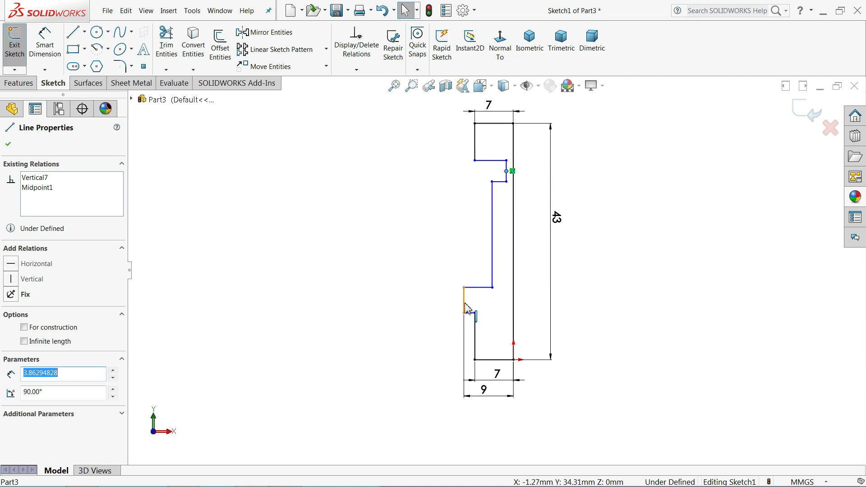
click(400, 254)
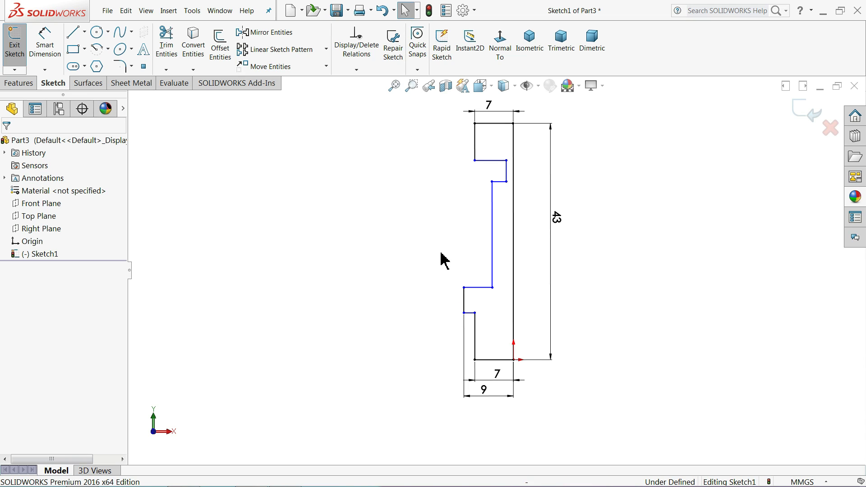
click(506, 173)
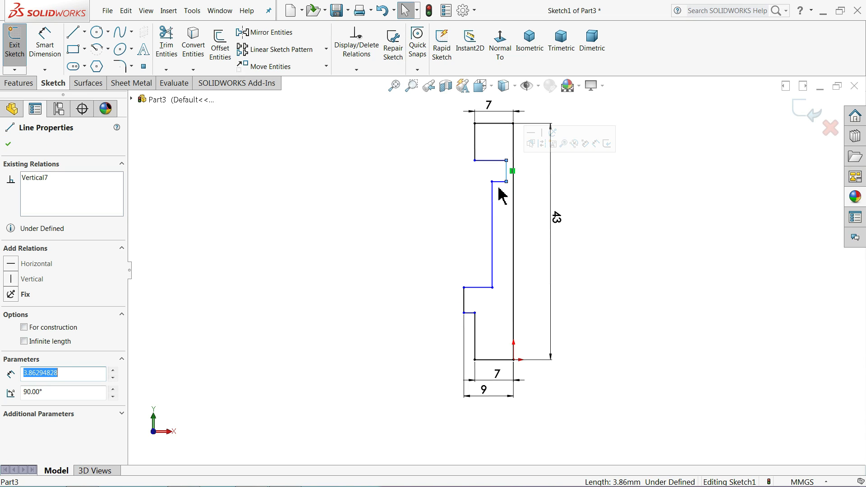
click(447, 176)
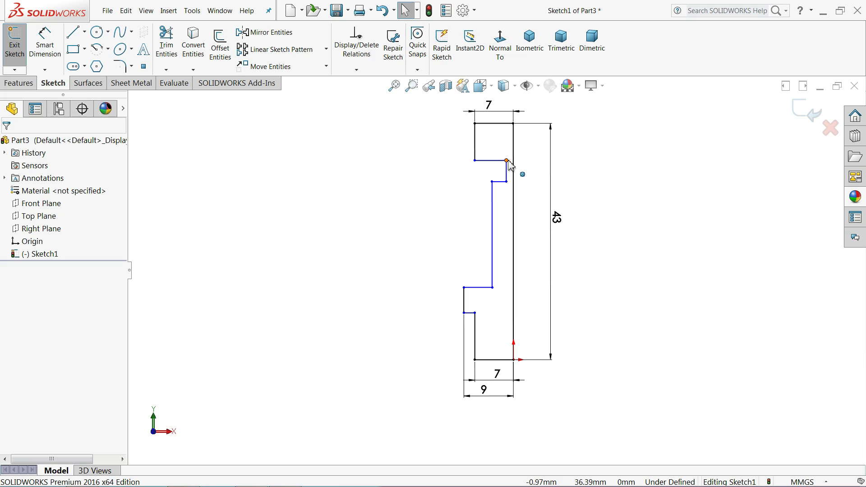
mouse_move(494, 182)
mouse_down()
mouse_move(449, 185)
mouse_move(479, 193)
mouse_up()
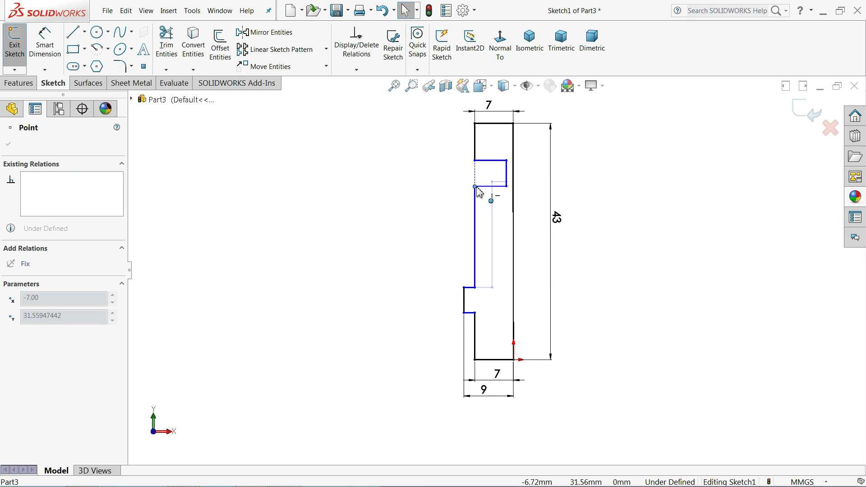
drag(479, 194, 479, 193)
click(470, 218)
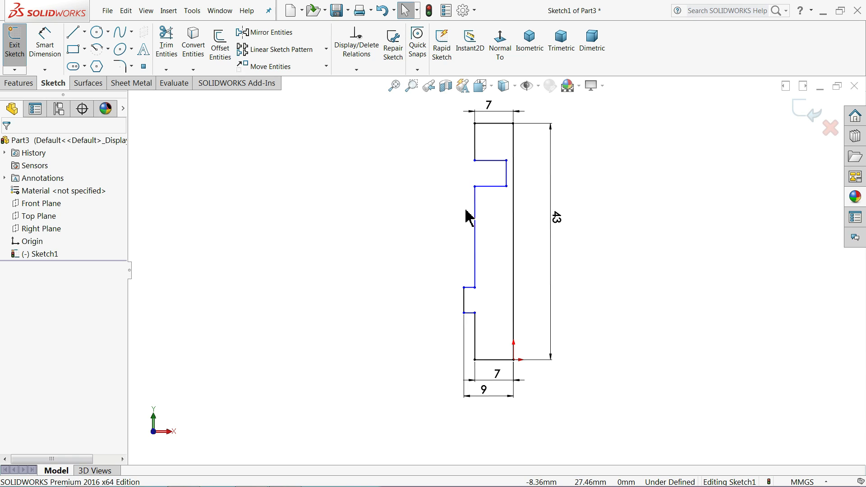
Make the vertical segments above and below the notch collinear
click(478, 218)
ctrl+click(477, 156)
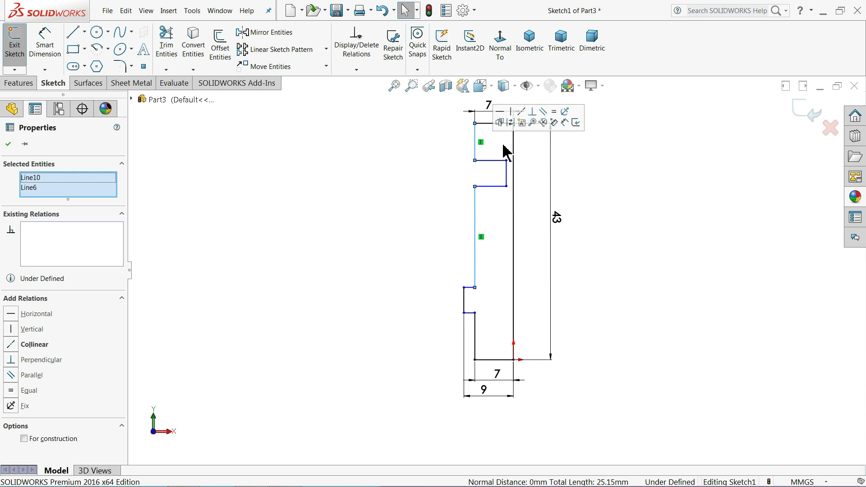
click(522, 121)
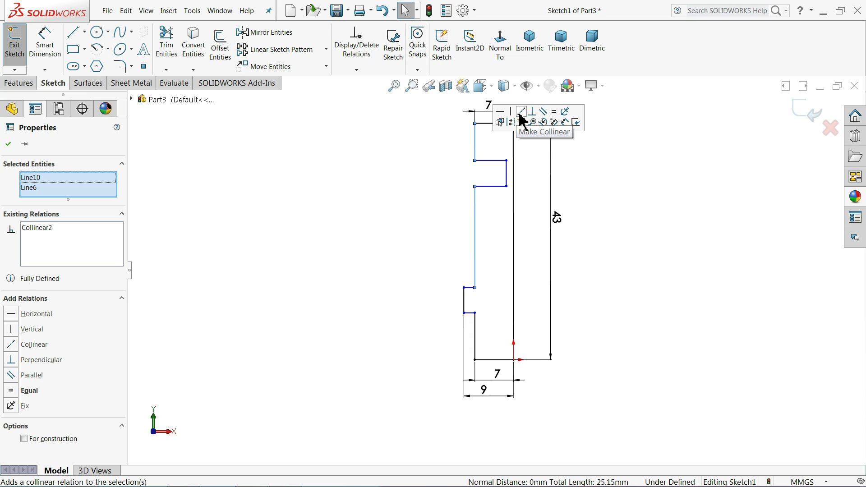
click(414, 178)
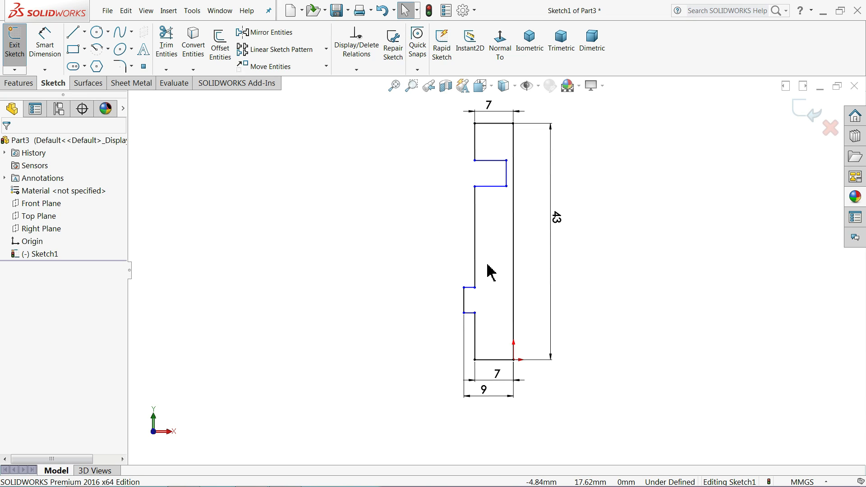
Make the notch shallower by moving its inner vertical edge to about 3.8 mm from the long straight edge
click(508, 183)
drag(507, 182, 493, 180)
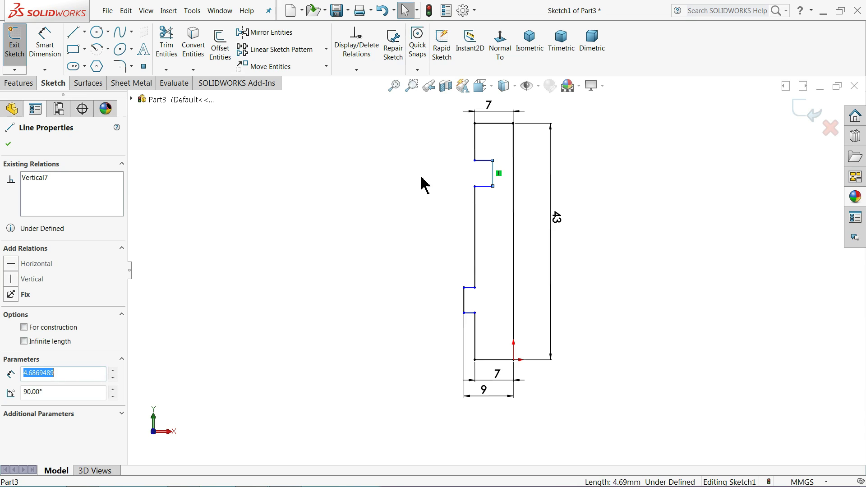
click(420, 183)
Dimension the vertical segment above the notch to 9 mm and the notch's height to 4 mm
click(45, 45)
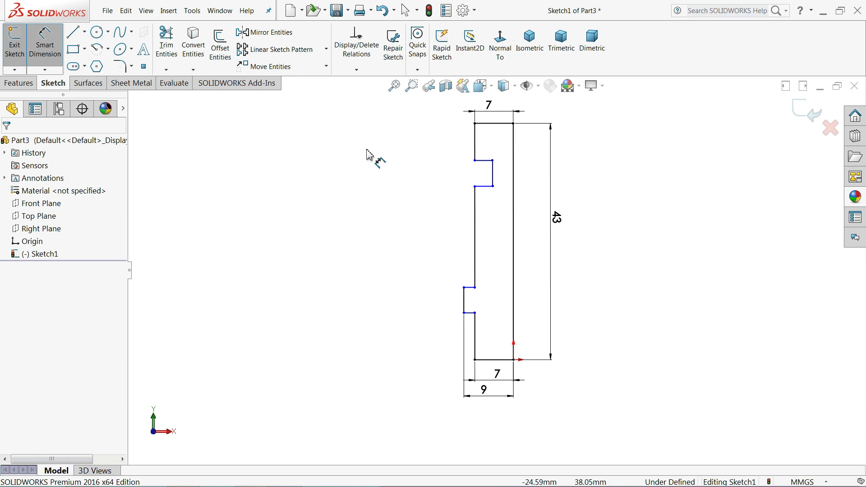
click(474, 143)
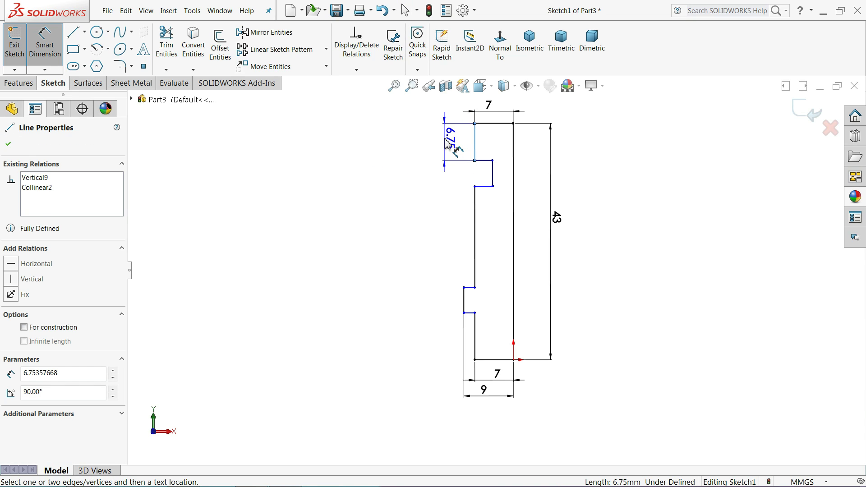
click(444, 145)
scroll(494, 167, down, 3)
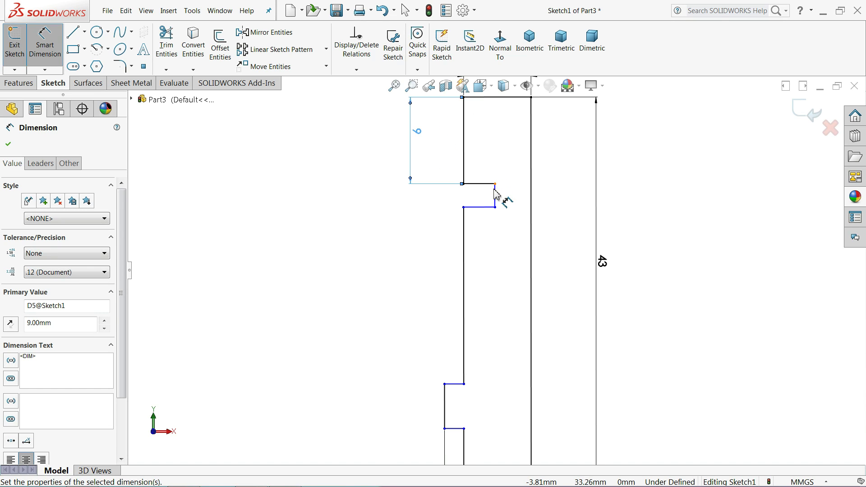
click(495, 196)
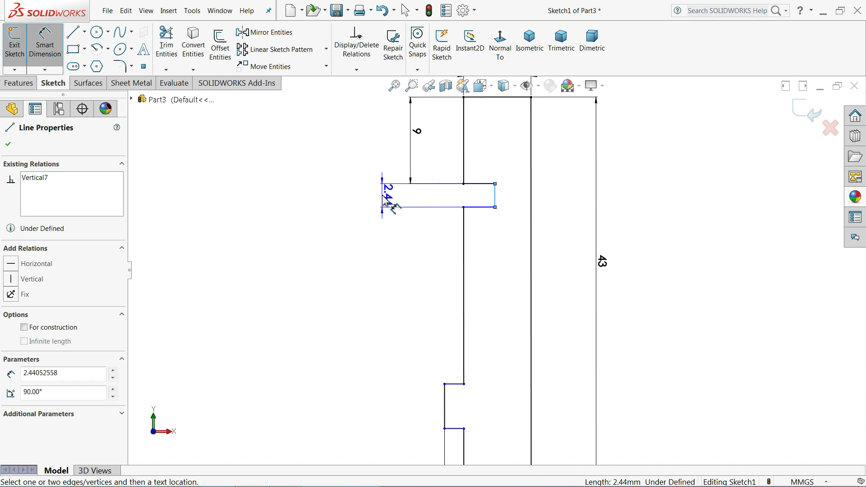
click(386, 198)
text(4)
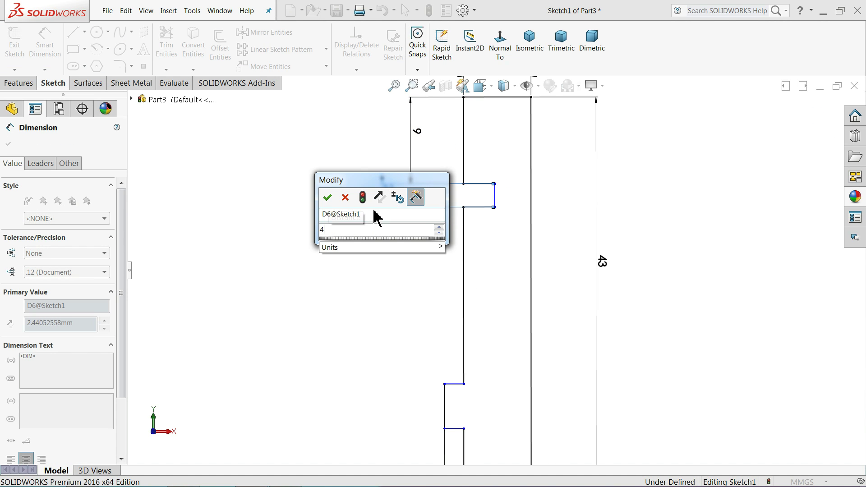
click(328, 198)
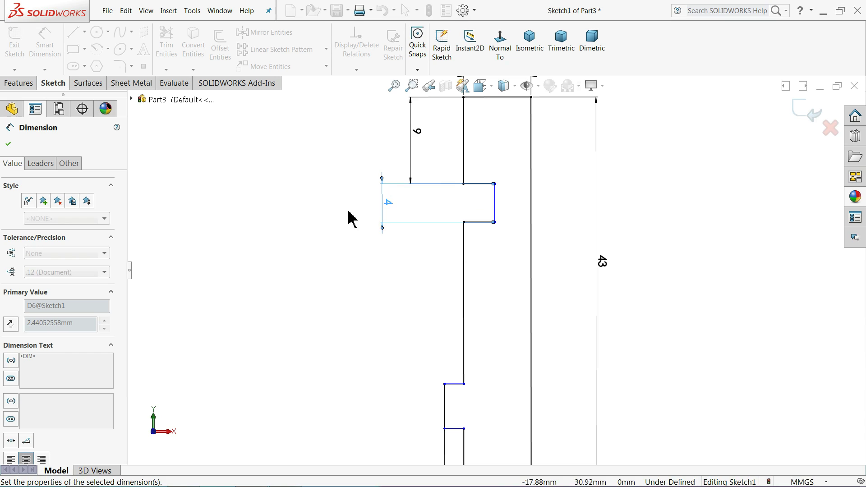
Dimension the distance between the notch's inner edge and the long straight vertical edge as 3.75 mm
click(495, 205)
click(533, 223)
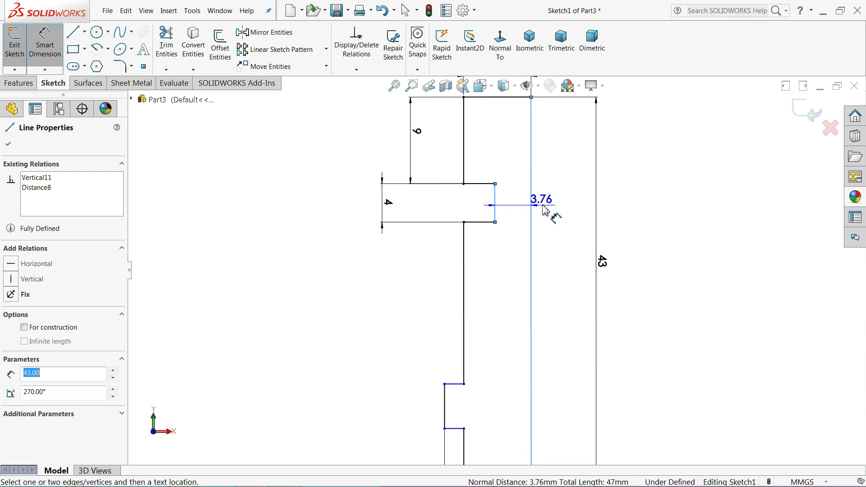
click(570, 197)
text(3.75)
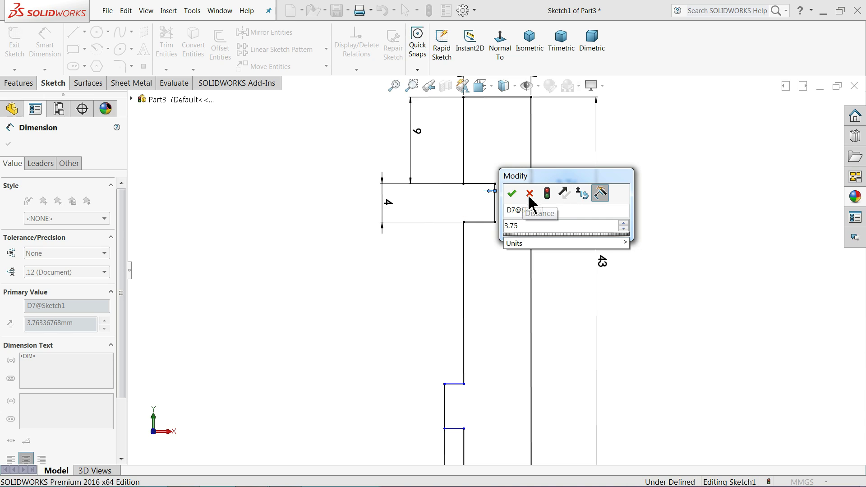
click(512, 194)
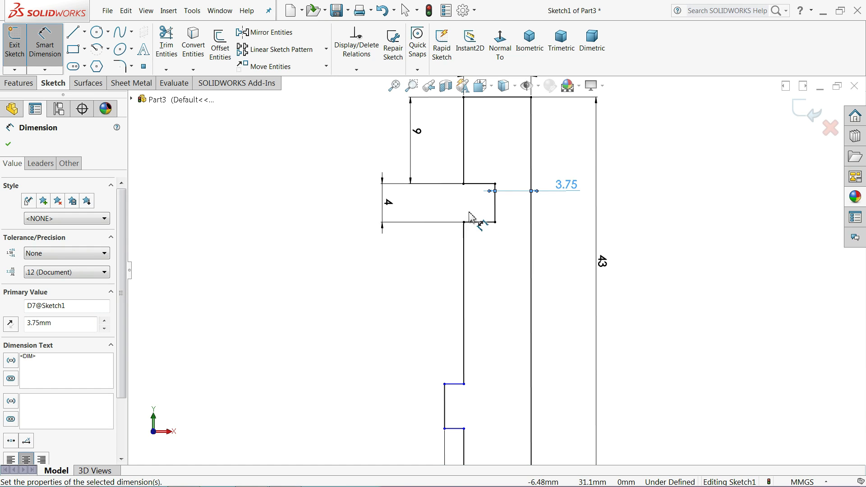
Dimension the vertical distance between the notch's upper edge and the tab's upper edge as 25 mm
scroll(471, 217, up, 3)
scroll(477, 187, down, 3)
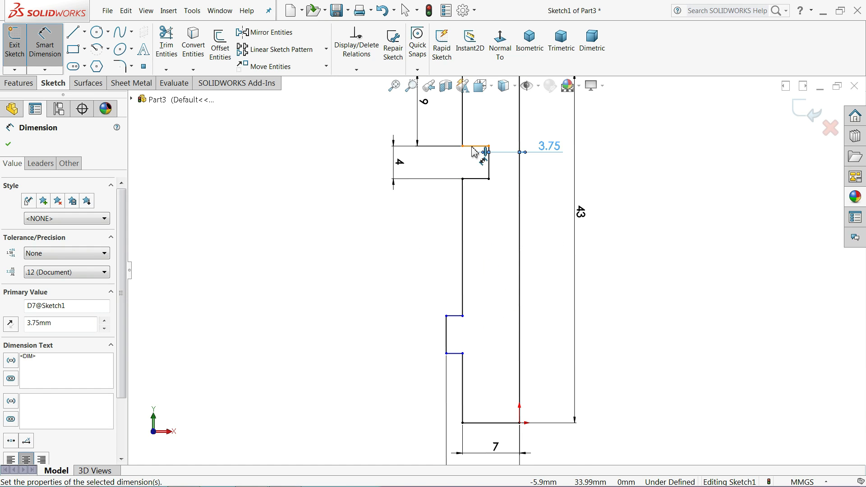
click(473, 147)
click(458, 317)
click(351, 253)
text(25)
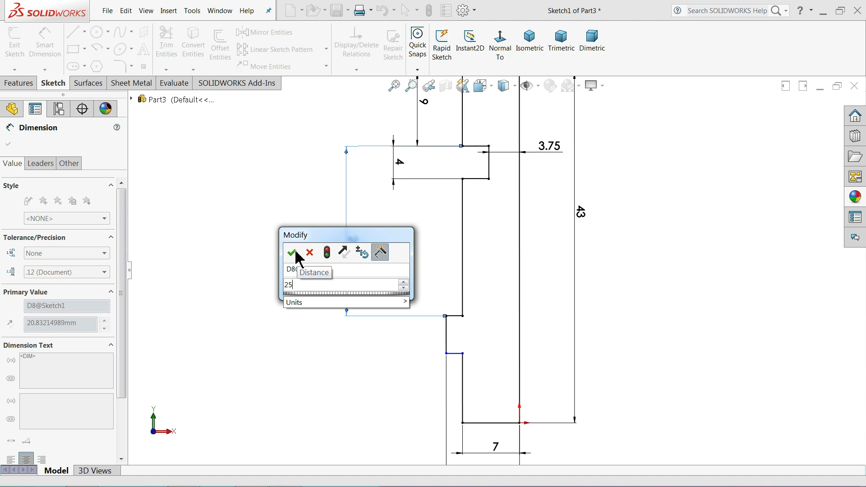
click(292, 253)
Dimension the outer vertical edge of the tab to 3 mm
scroll(451, 343, down, 5)
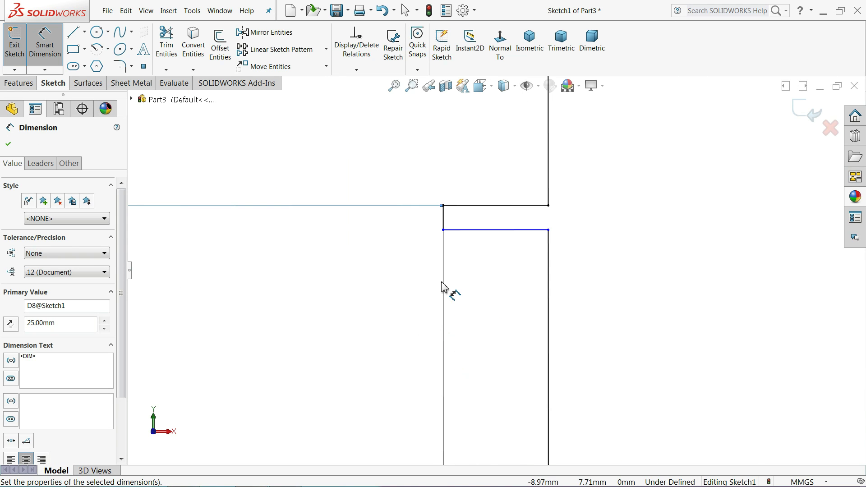
click(444, 225)
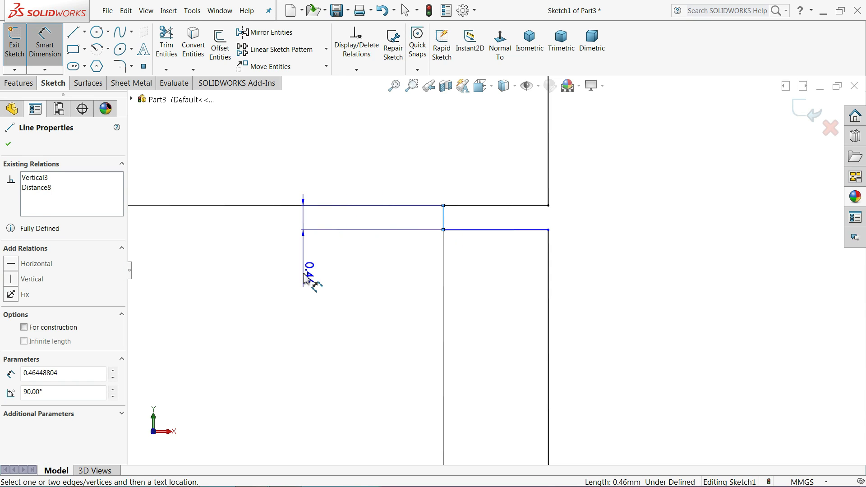
click(306, 279)
text(3)
click(248, 275)
Move the 9 mm width dimension below the profile slightly closer to the sketch
scroll(397, 277, up, 5)
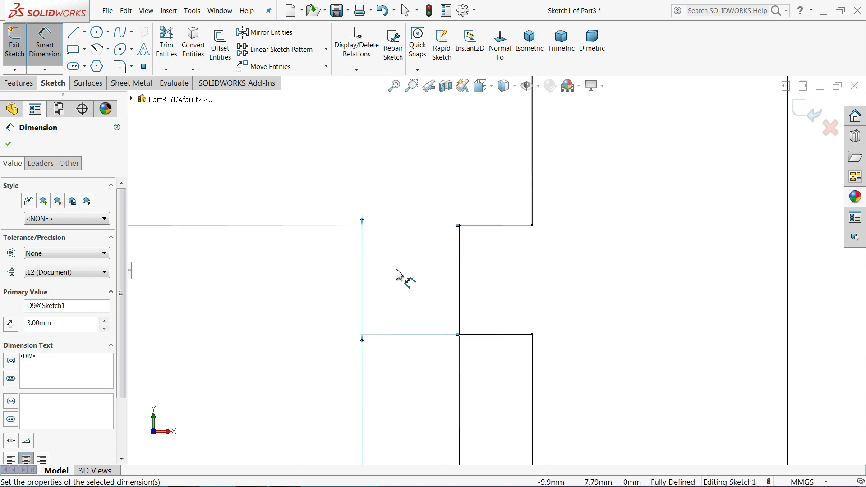
scroll(557, 201, up, 3)
scroll(558, 201, down, 2)
scroll(557, 201, up, 2)
scroll(554, 177, down, 1)
scroll(389, 246, down, 1)
scroll(329, 247, up, 2)
click(329, 248)
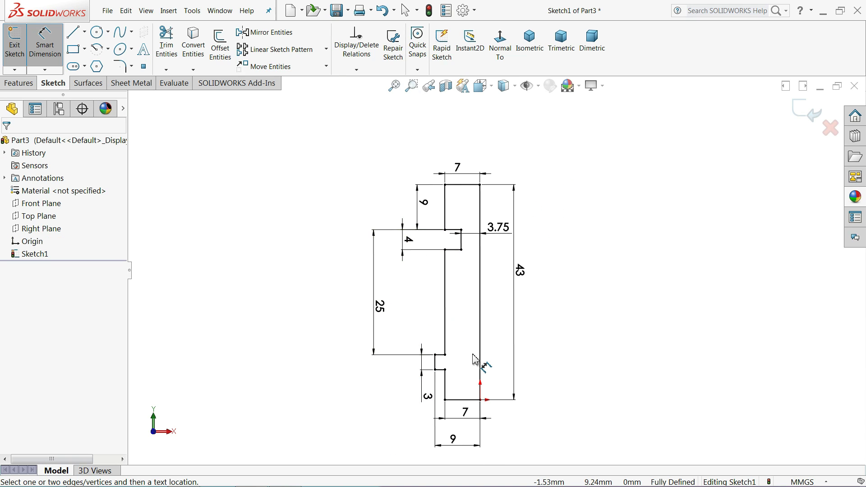
scroll(479, 361, down, 2)
scroll(478, 357, up, 1)
click(458, 438)
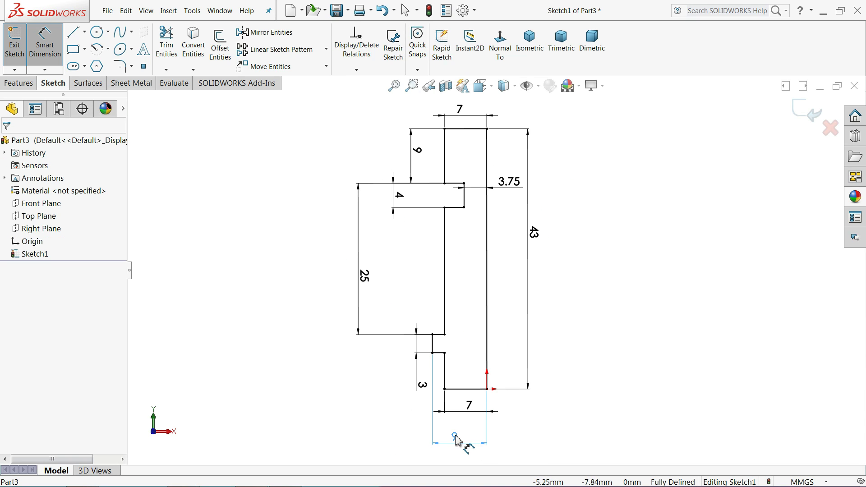
click(297, 270)
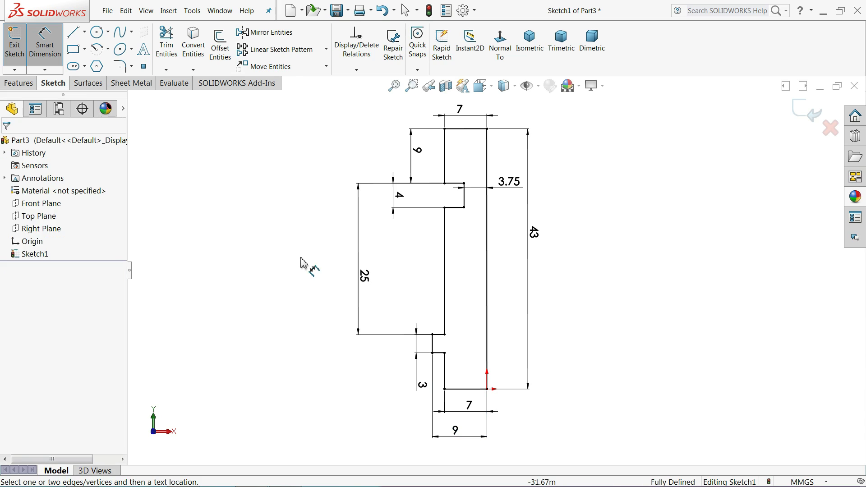
Revolve the profile 360 degrees about its long straight vertical edge to form the pin
click(20, 83)
click(50, 50)
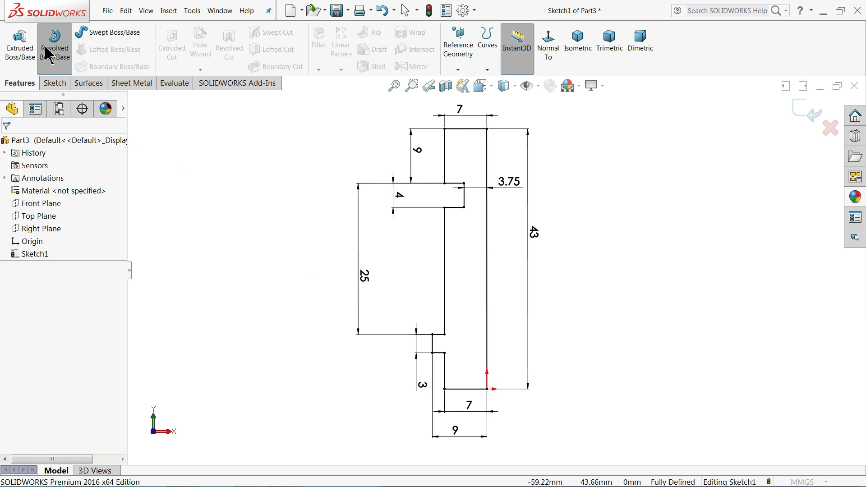
click(536, 244)
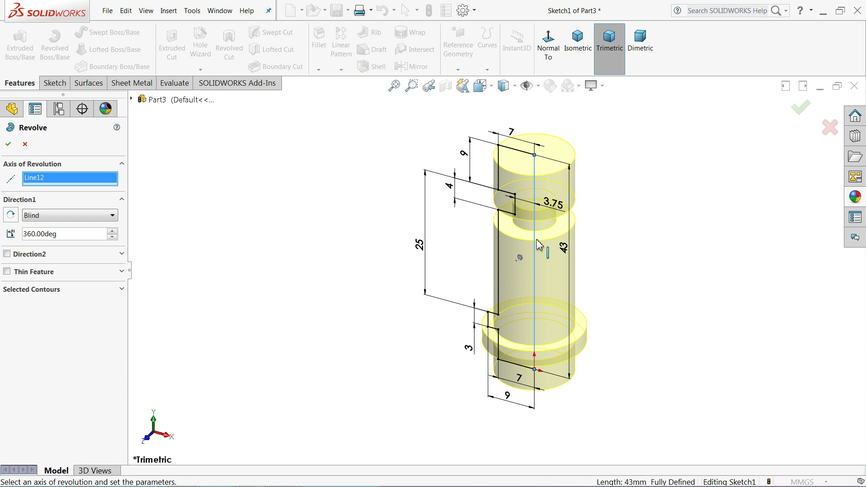
scroll(660, 280, down, 3)
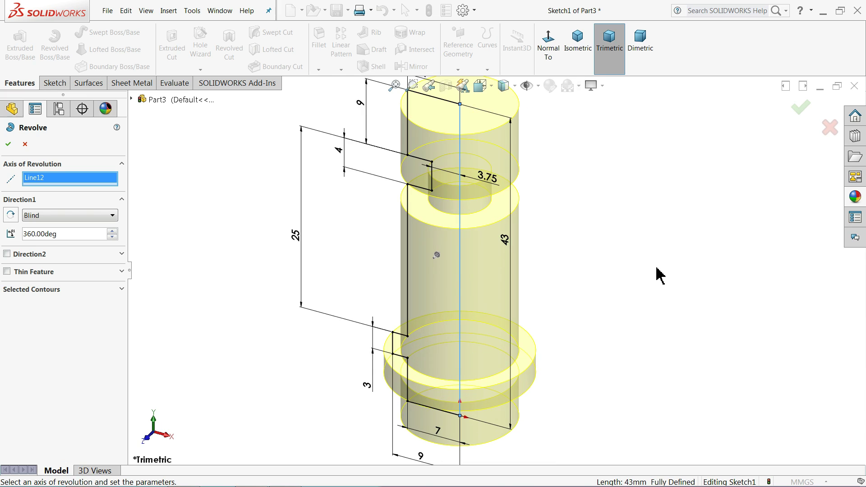
click(8, 144)
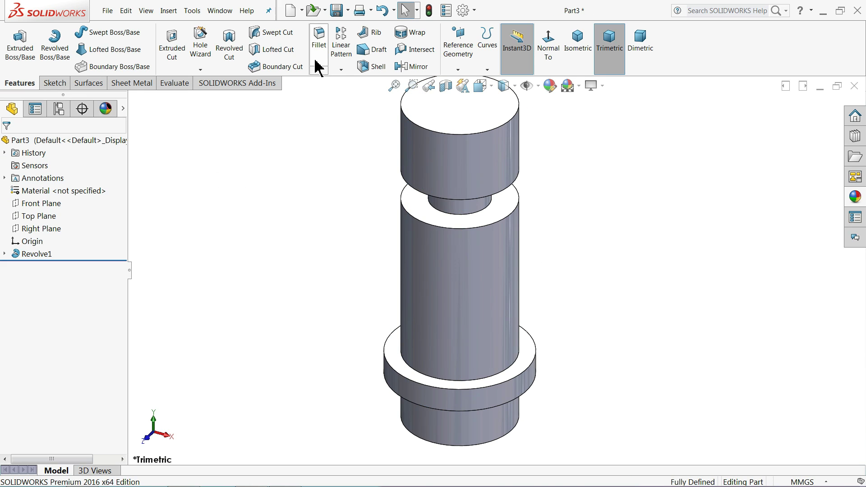
Chamfer the pin's top face with a distance of 1 mm at 45 degrees
click(319, 69)
click(334, 93)
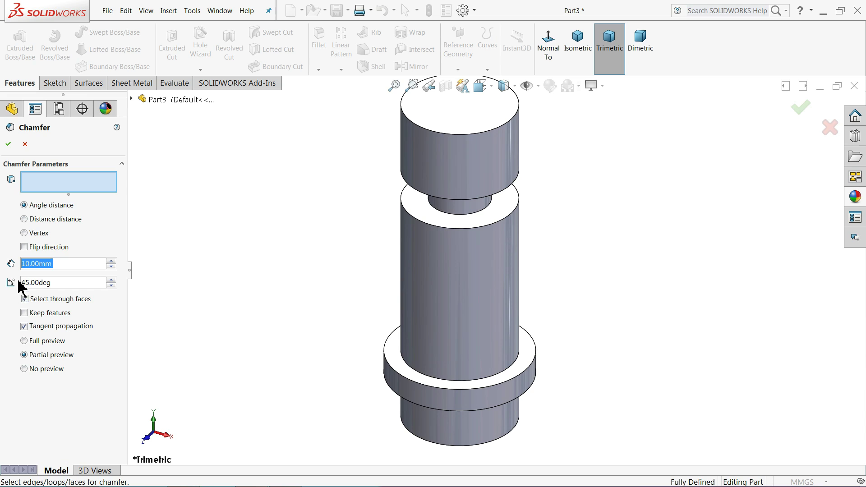
text(1)
key(Return)
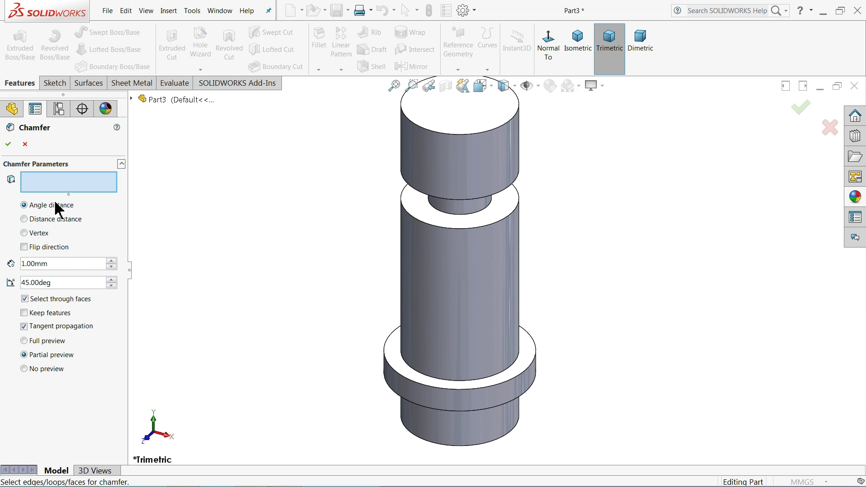
click(448, 120)
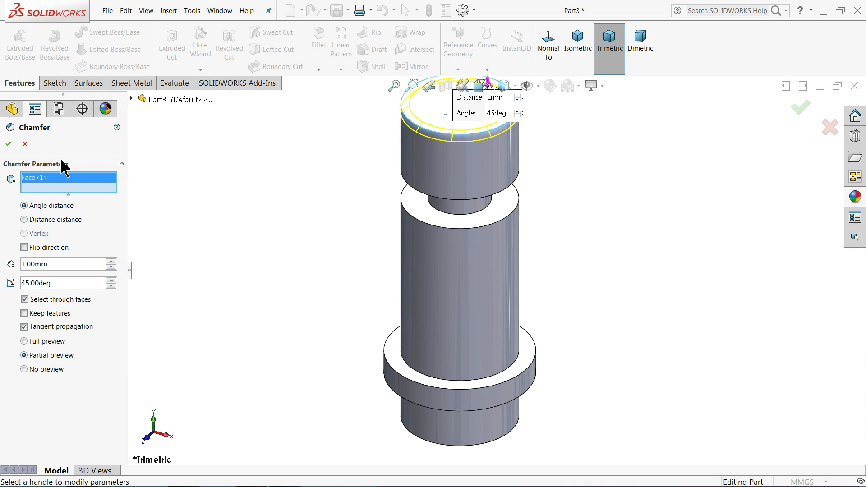
click(8, 145)
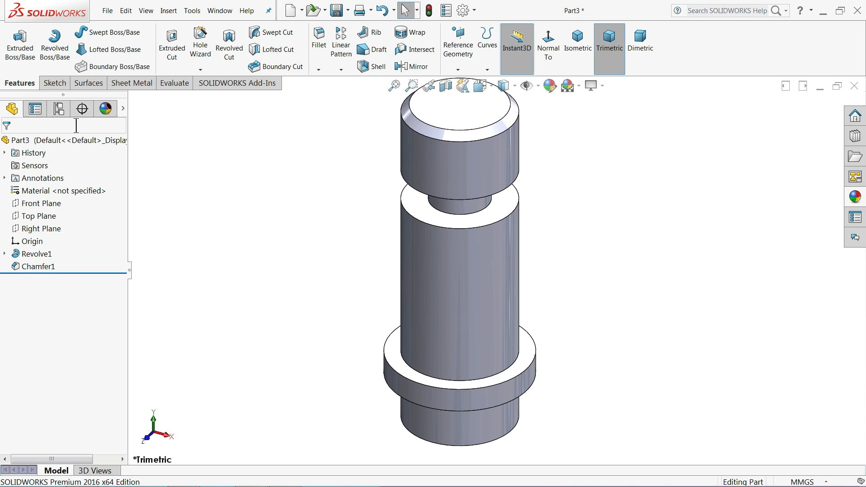
Try the satin finish stainless steel appearance on the pin
click(852, 196)
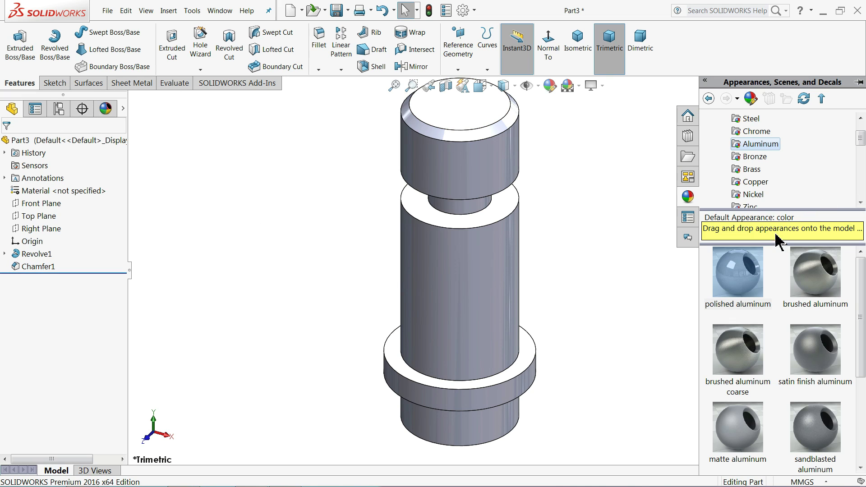
click(750, 119)
double_click(749, 359)
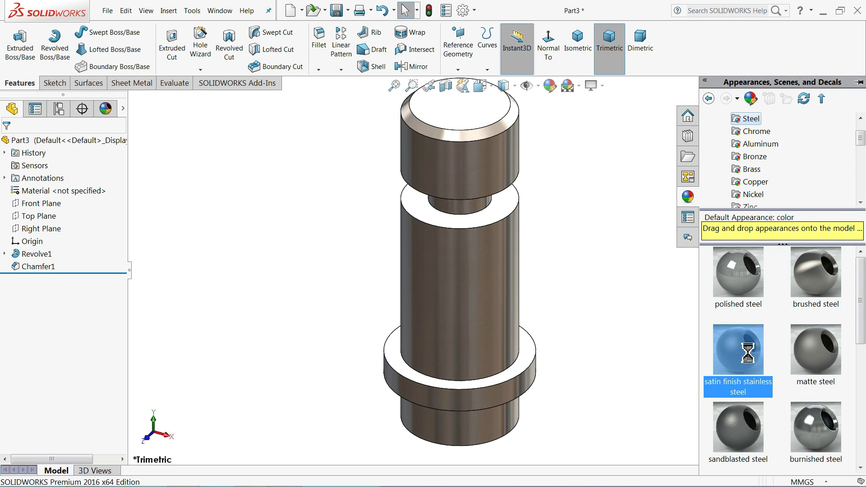
middle_drag(611, 286, 638, 274)
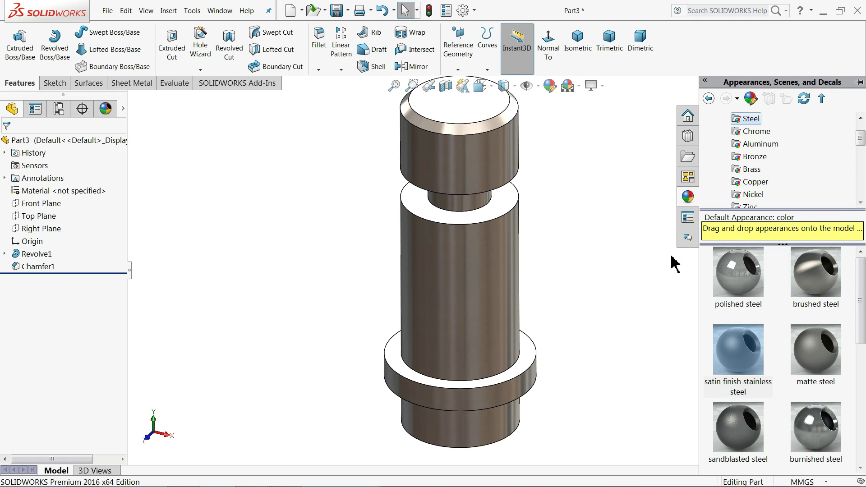
Try the brushed aluminum coarse and satin finish aluminum appearances on the pin
click(754, 134)
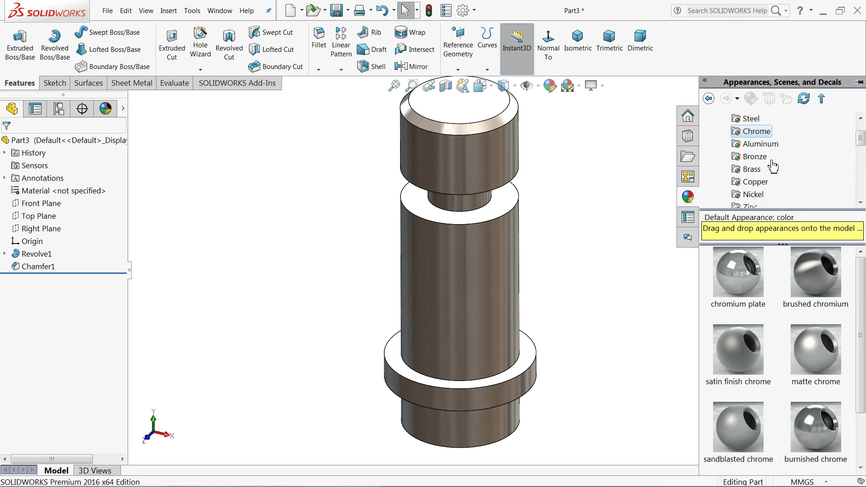
click(760, 144)
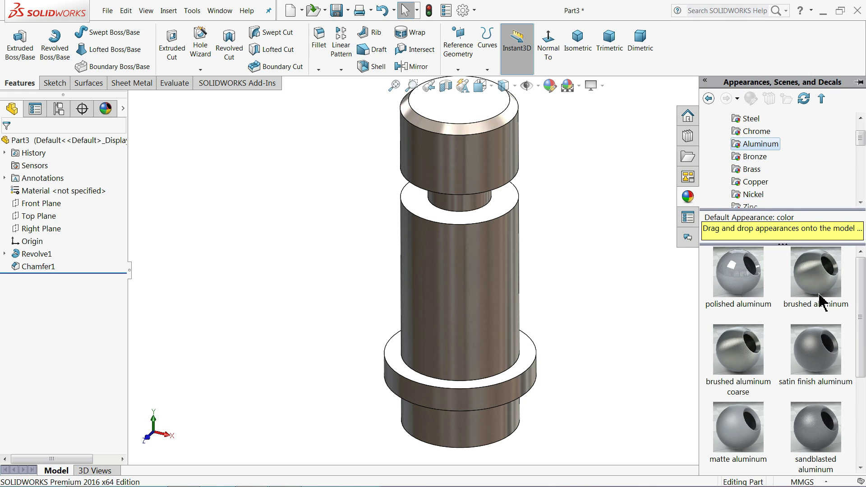
double_click(742, 360)
mouse_move(613, 290)
middle_down()
mouse_move(627, 285)
mouse_move(614, 286)
middle_up()
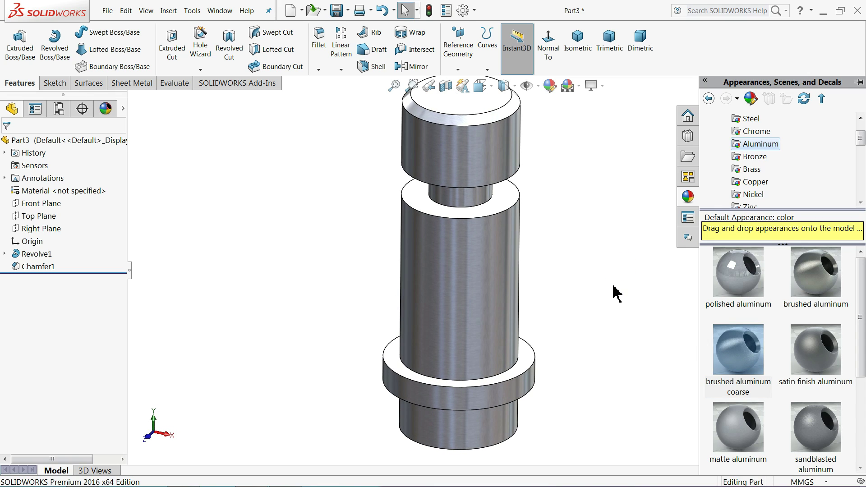
double_click(839, 351)
middle_drag(650, 230, 629, 299)
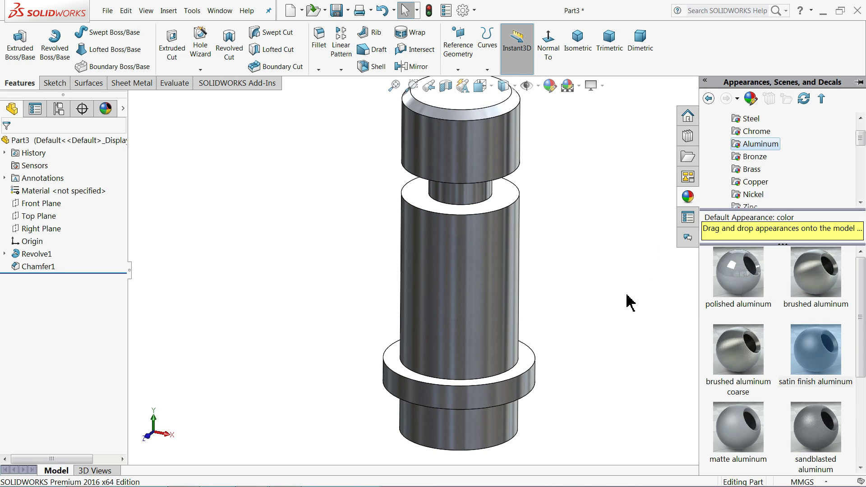
Reapply the brushed aluminum coarse appearance to the pin and check it from another angle
double_click(749, 357)
scroll(569, 299, down, 3)
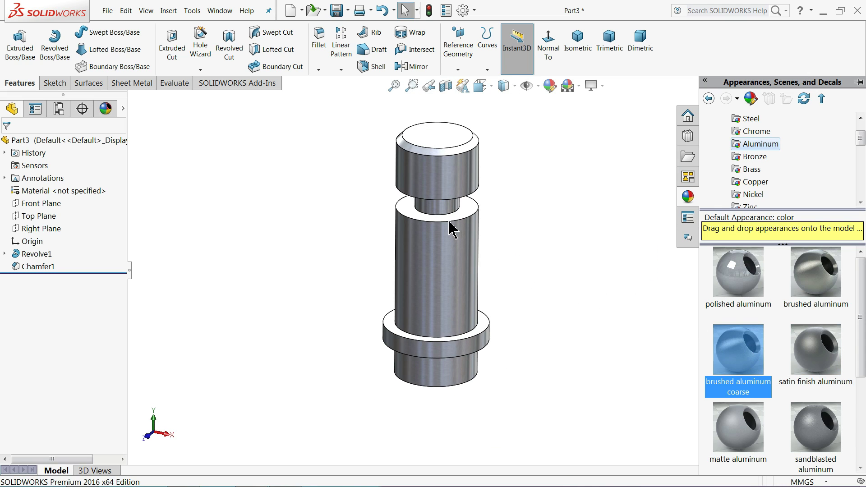
scroll(445, 222, down, 2)
mouse_move(361, 235)
middle_down()
mouse_move(441, 228)
mouse_move(373, 248)
mouse_move(381, 234)
middle_up()
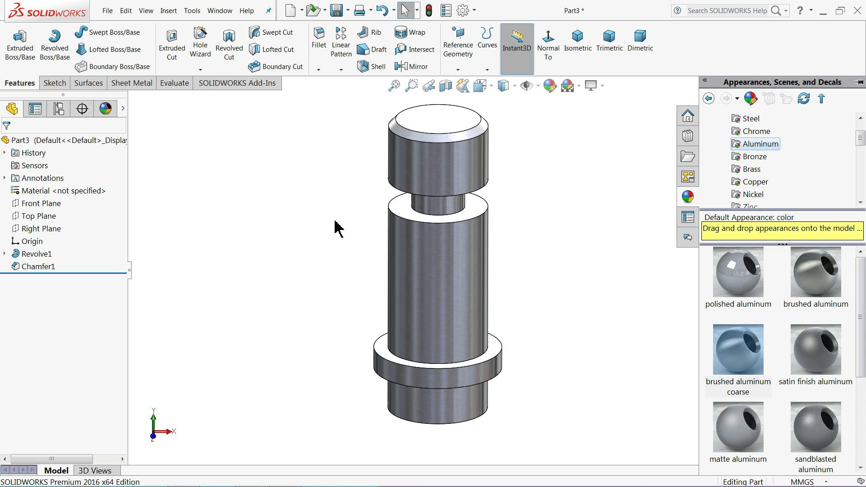
Try the chromium plate and satin finish chrome appearances on the pin
click(753, 132)
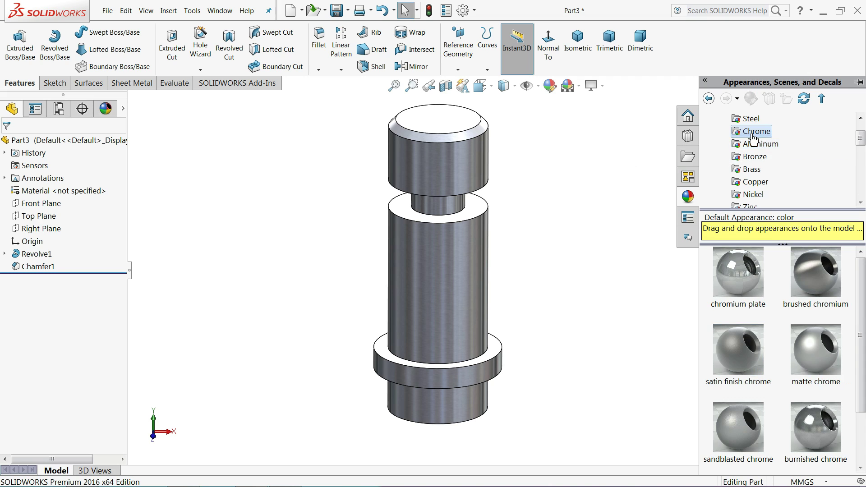
double_click(738, 284)
middle_drag(558, 277, 426, 300)
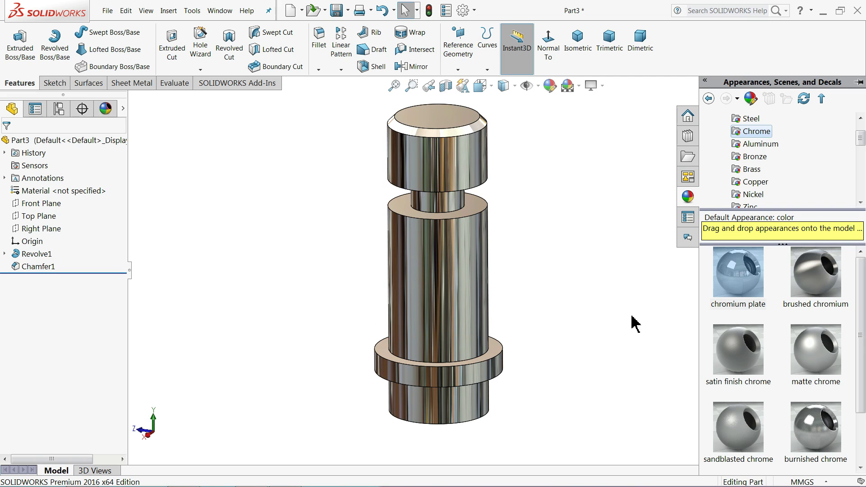
double_click(742, 366)
mouse_move(592, 329)
middle_down()
mouse_move(578, 282)
mouse_move(582, 324)
middle_up()
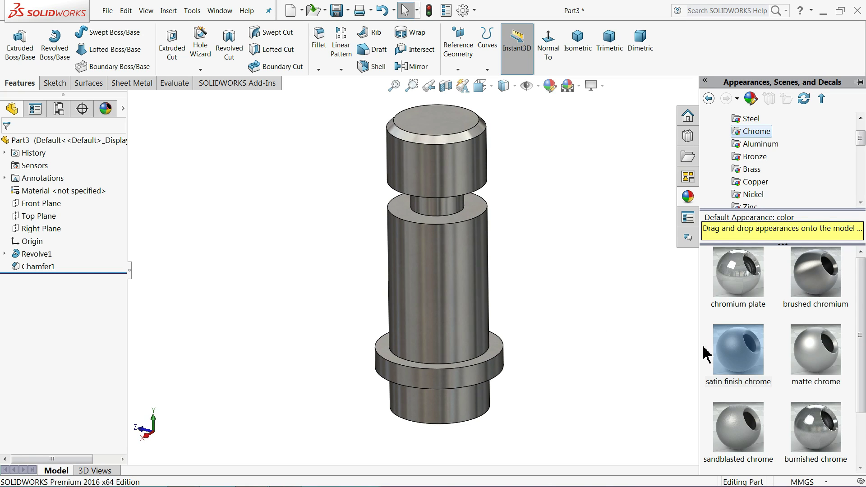
Apply the brushed chromium appearance to the pin
double_click(808, 271)
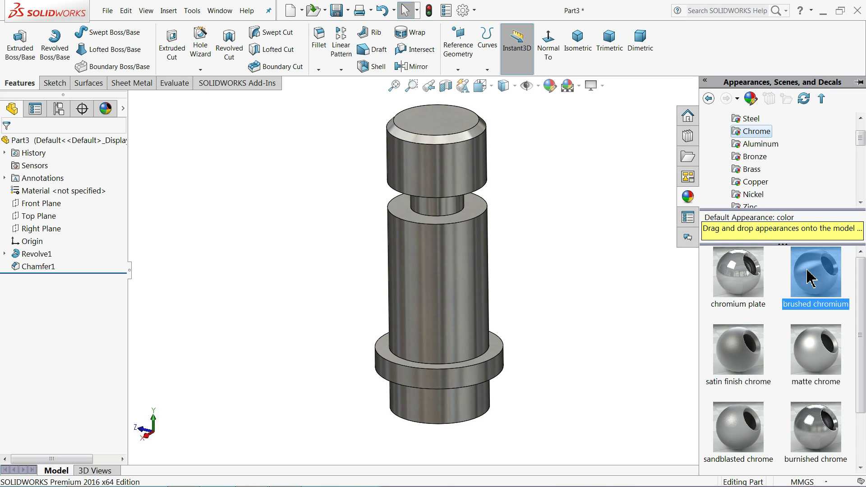
mouse_move(595, 284)
middle_down()
mouse_move(548, 257)
mouse_move(560, 282)
mouse_move(572, 274)
mouse_move(568, 284)
middle_up()
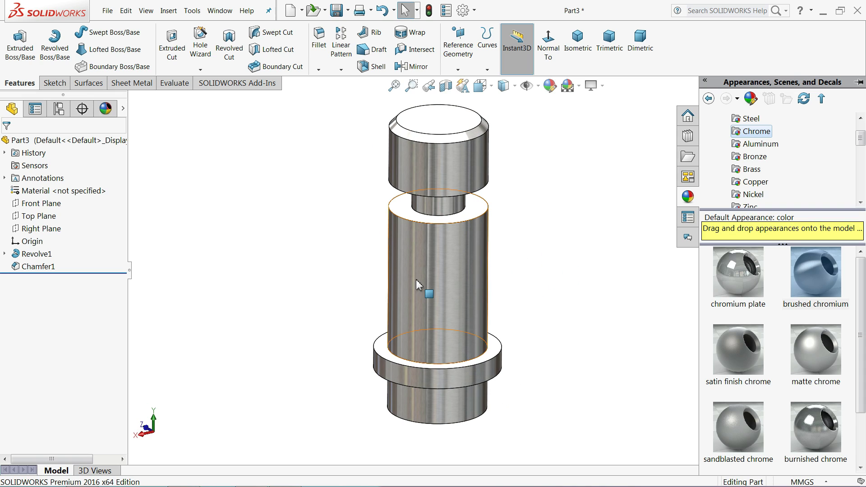
click(332, 268)
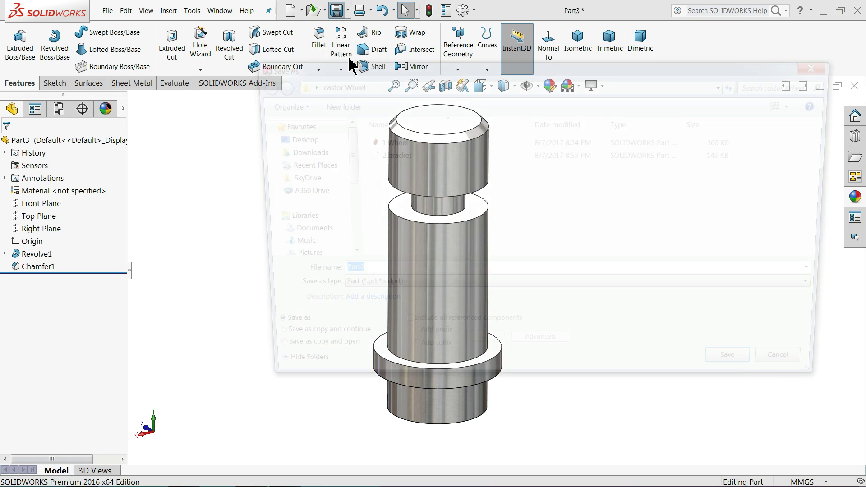
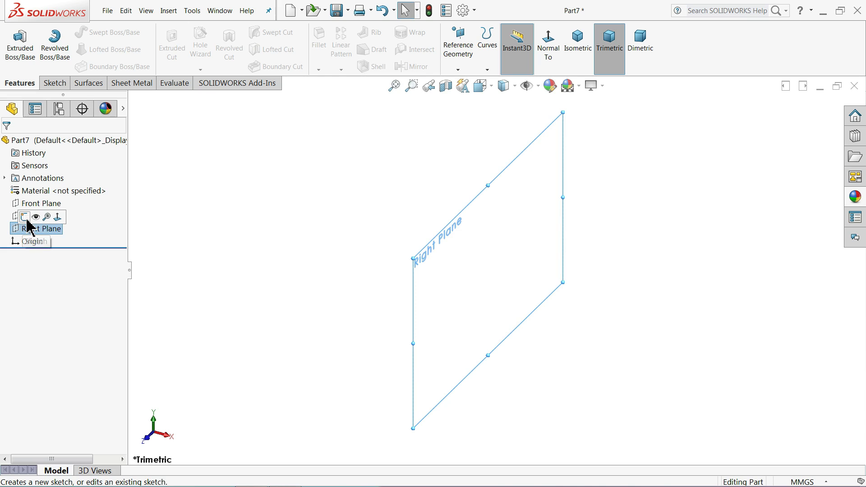
Sketch two concentric circles centred on the origin on the Right Plane, the outer one about 224 mm in diameter
click(27, 220)
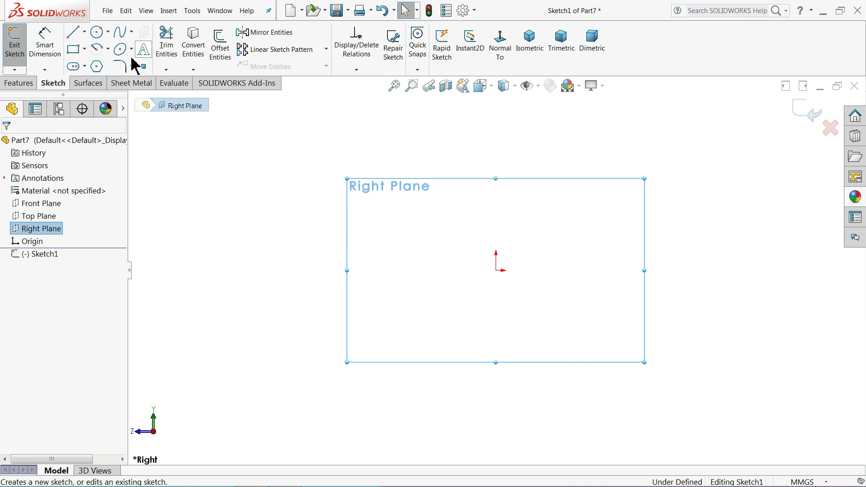
click(97, 32)
drag(496, 271, 337, 201)
drag(496, 271, 402, 234)
Dimension the outer circle's diameter to 13.95 mm and the inner circle's diameter to 8 mm
click(44, 49)
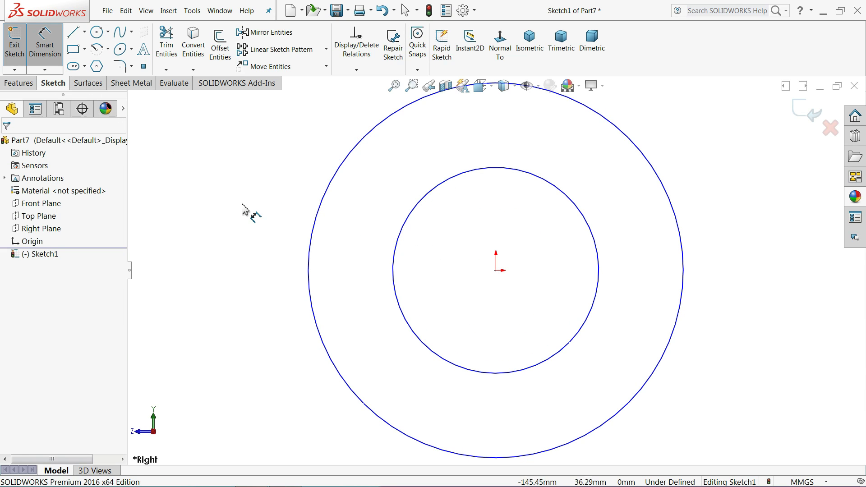
click(311, 248)
click(251, 247)
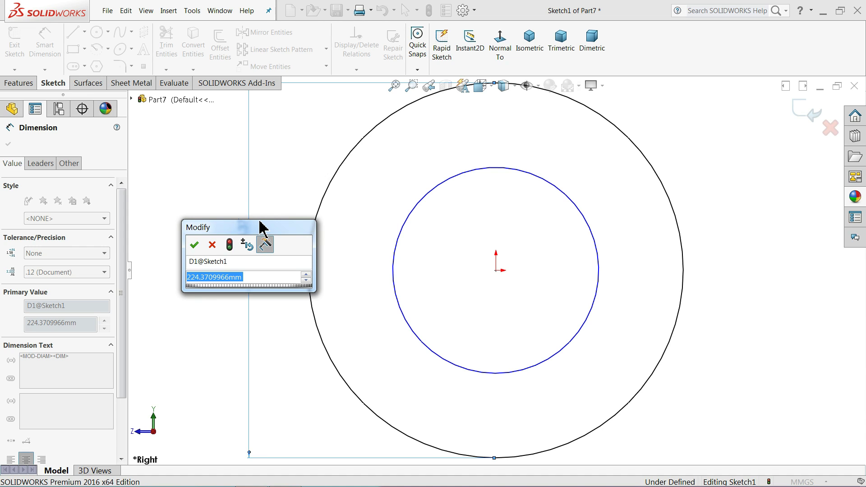
text(13.95)
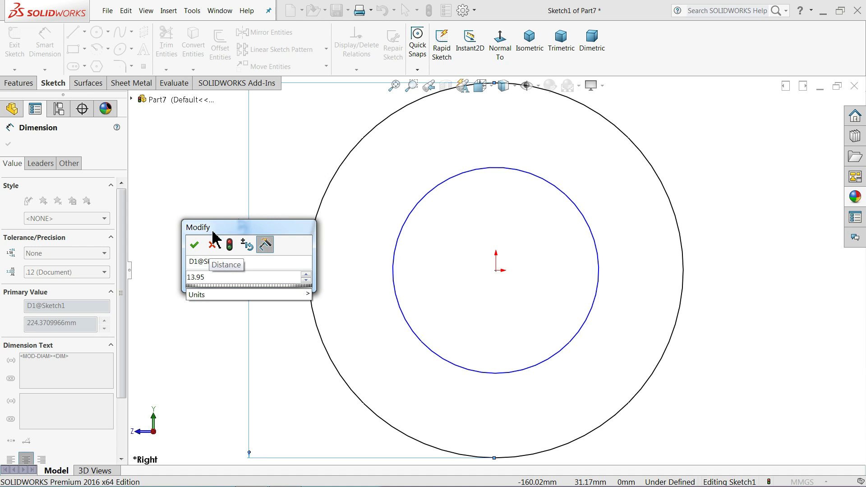
click(197, 245)
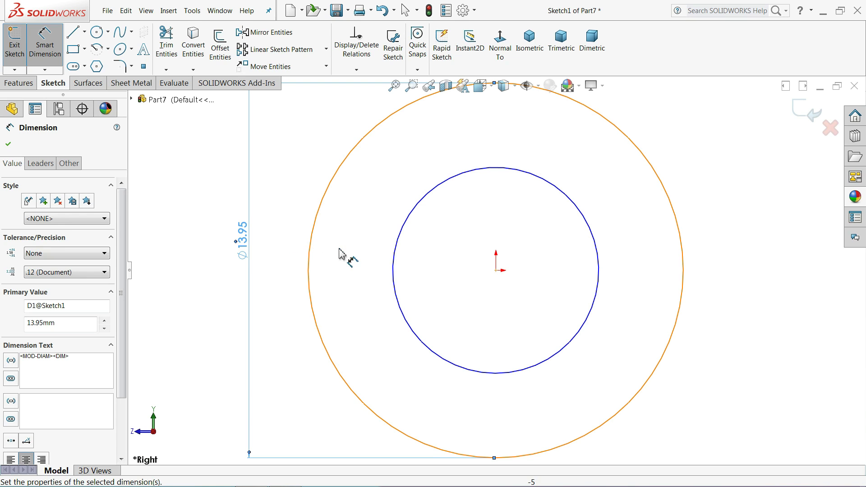
click(393, 272)
click(303, 247)
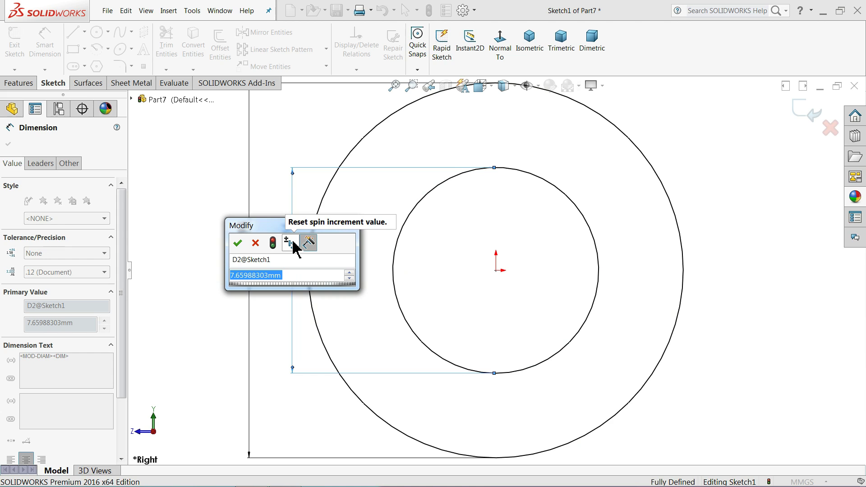
text(8)
key(Return)
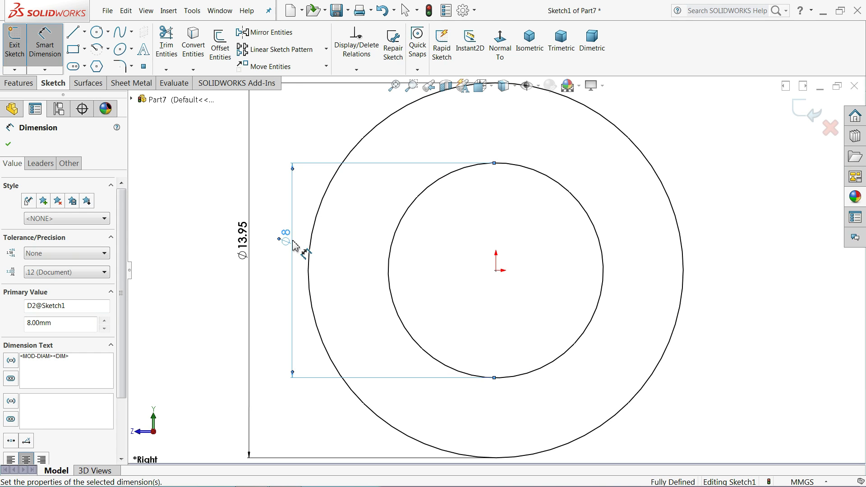
Extrude the ring profile 28 mm with the Mid Plane end condition
click(17, 84)
click(18, 49)
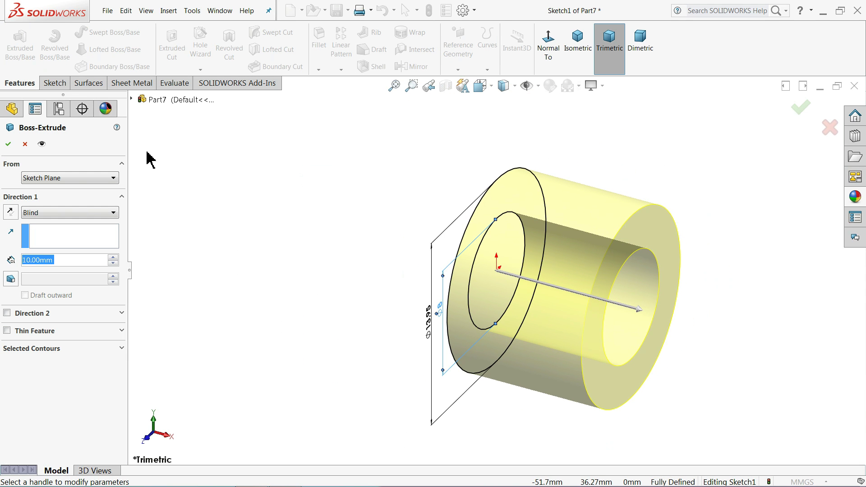
text(28)
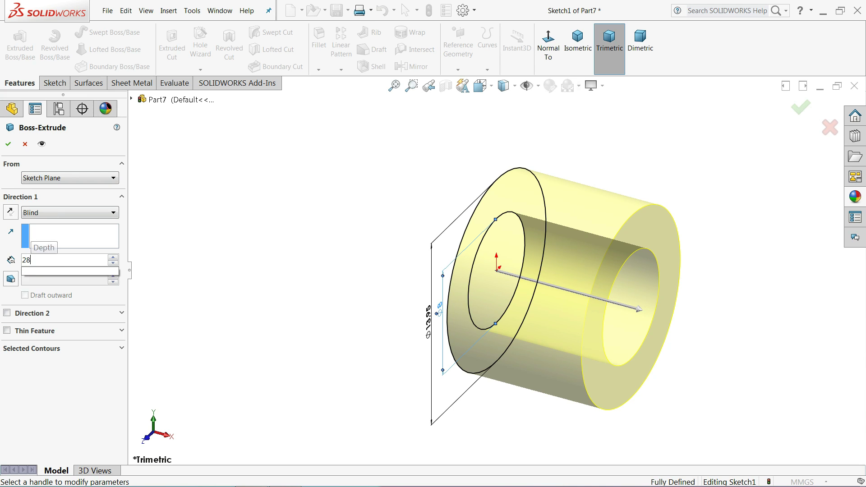
click(85, 275)
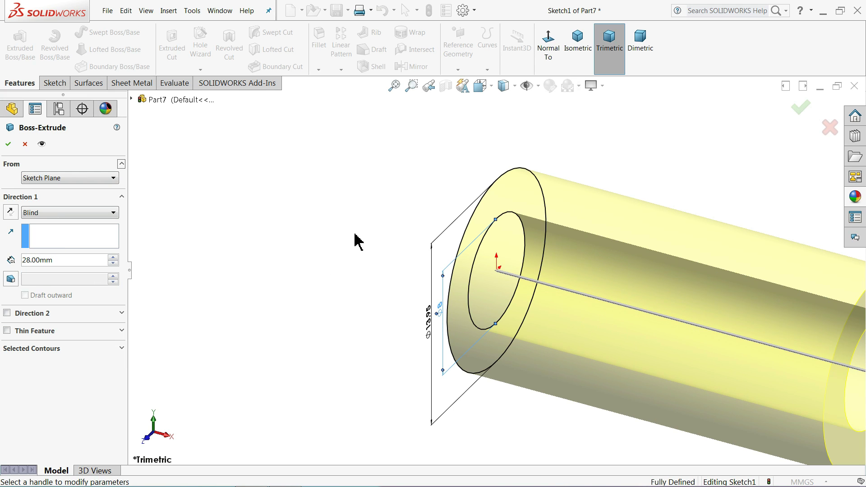
click(52, 219)
click(50, 277)
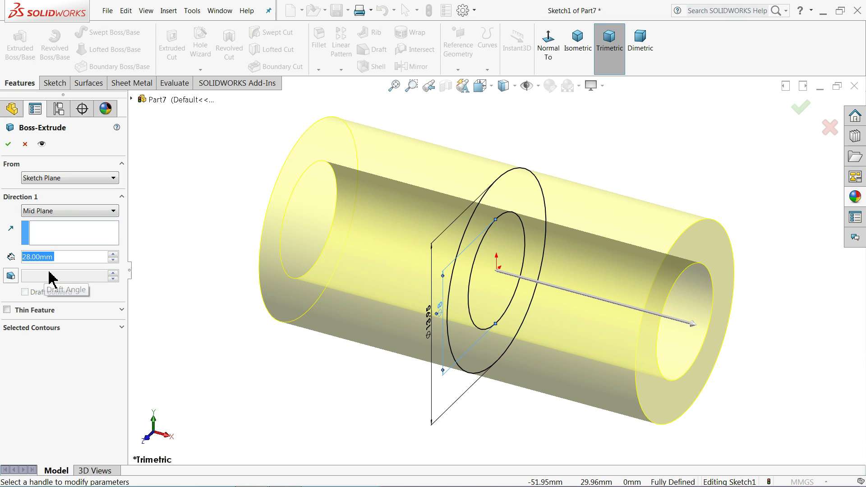
click(8, 145)
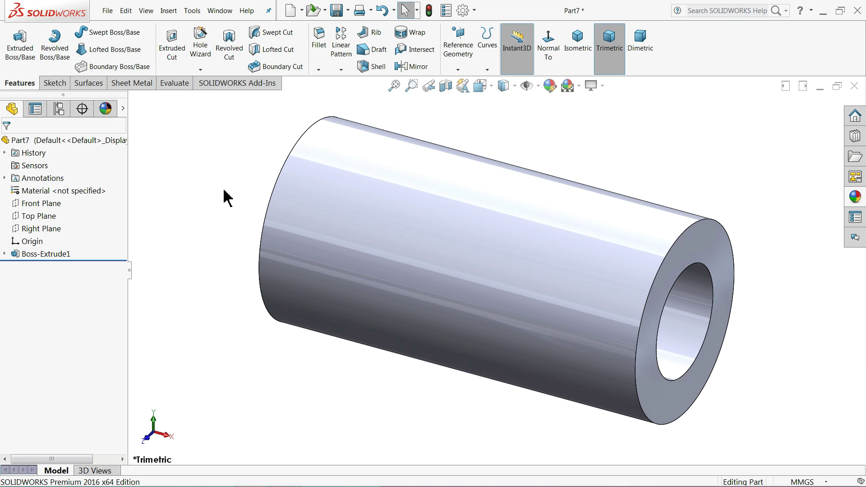
Try the satin finish chrome and satin finish stainless steel appearances on the hollow cylinder
click(855, 196)
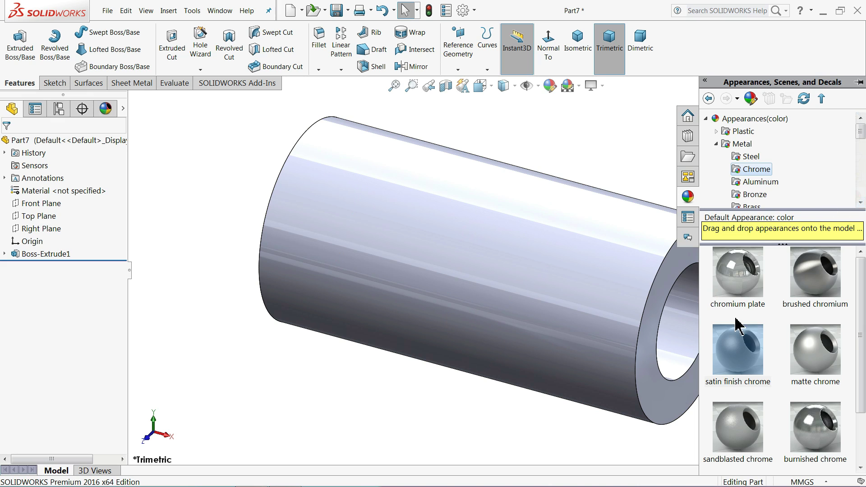
drag(736, 368, 605, 257)
middle_drag(605, 257, 561, 240)
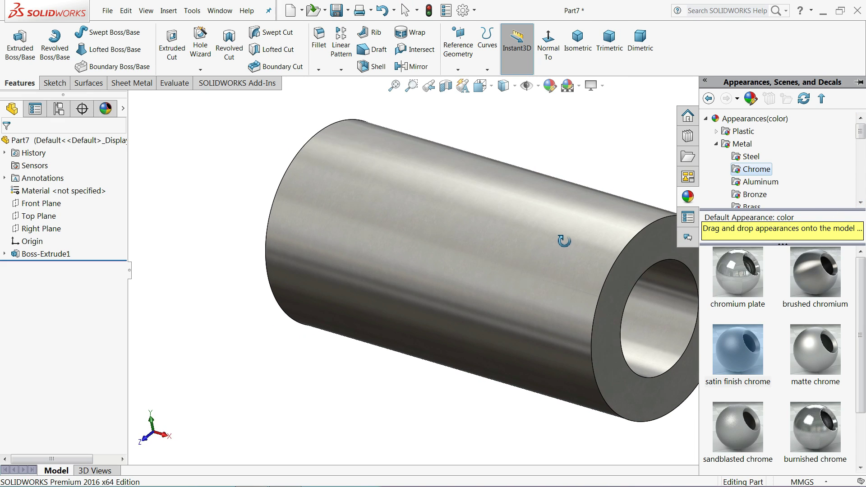
click(751, 157)
drag(738, 350, 700, 348)
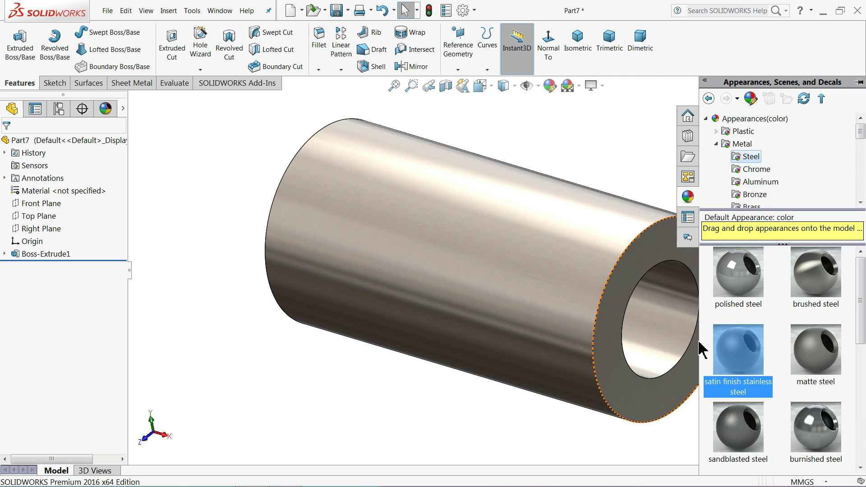
middle_drag(700, 347, 611, 287)
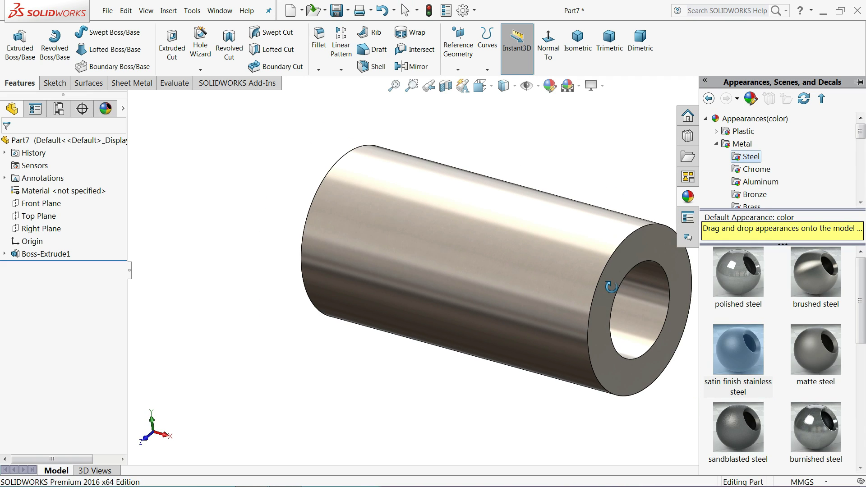
key(f)
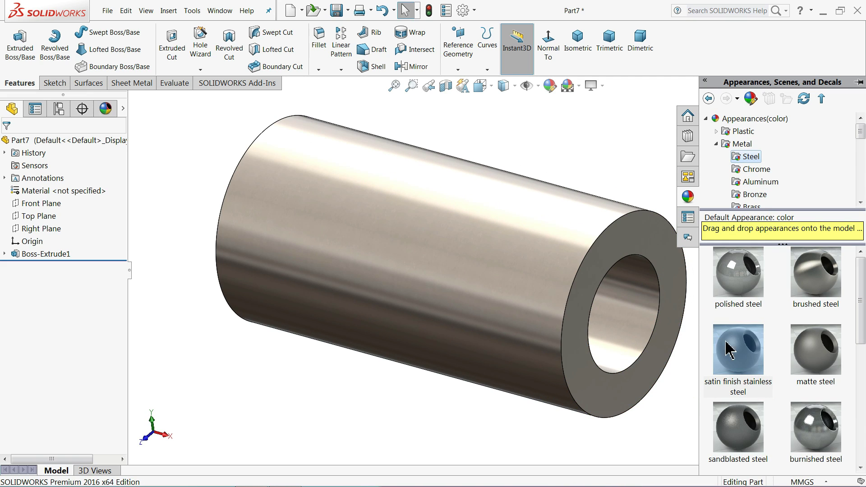
Compare the brushed chromium appearance on the hollow cylinder, then apply satin finish chrome
click(757, 170)
double_click(739, 352)
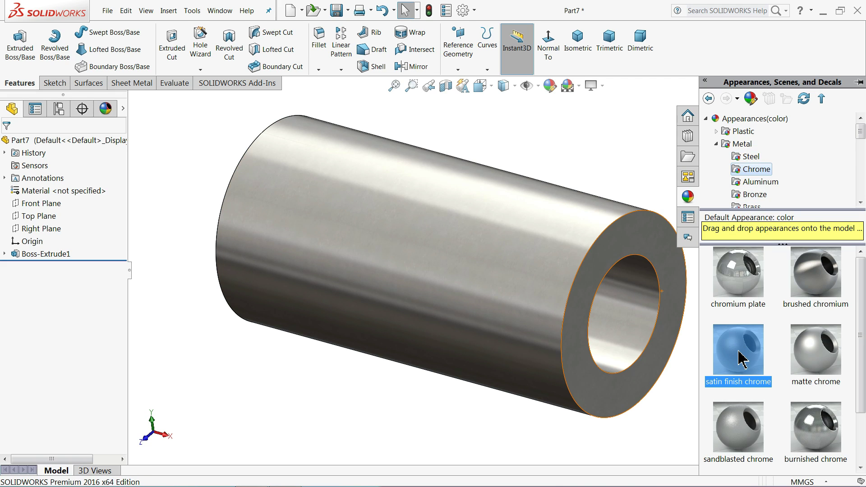
double_click(812, 288)
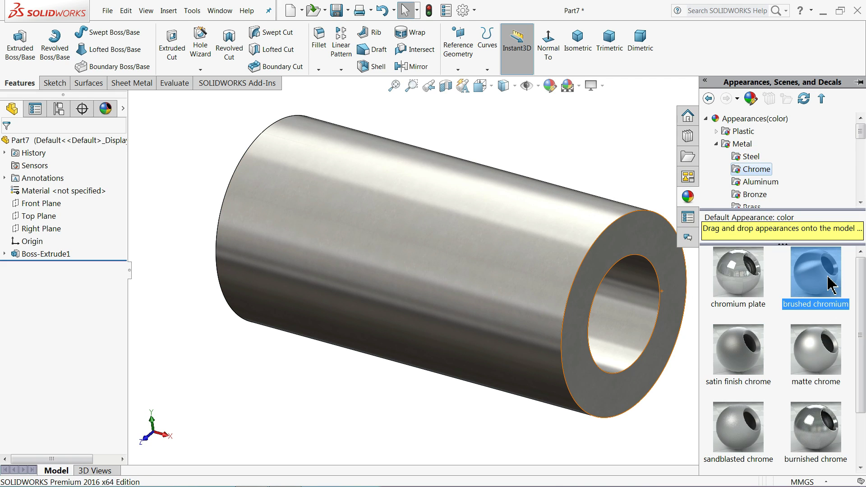
double_click(744, 363)
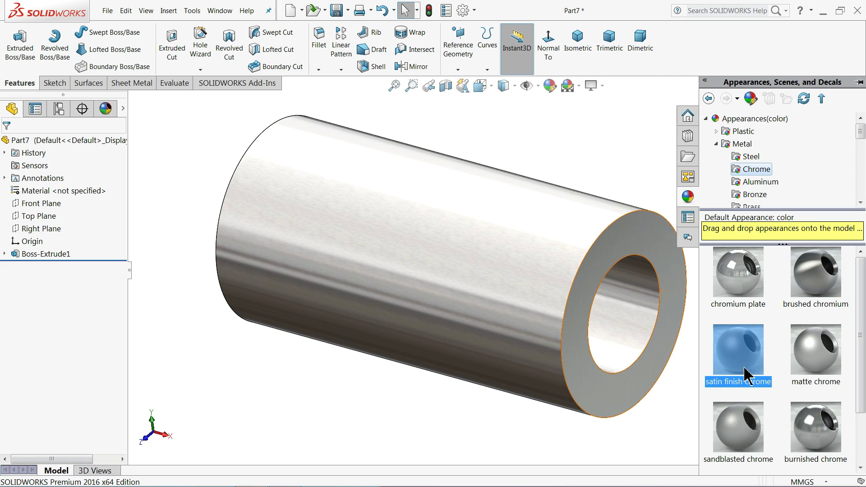
Save the part as 4.Bush in the castor Wheel folder on the Desktop
click(337, 10)
click(291, 143)
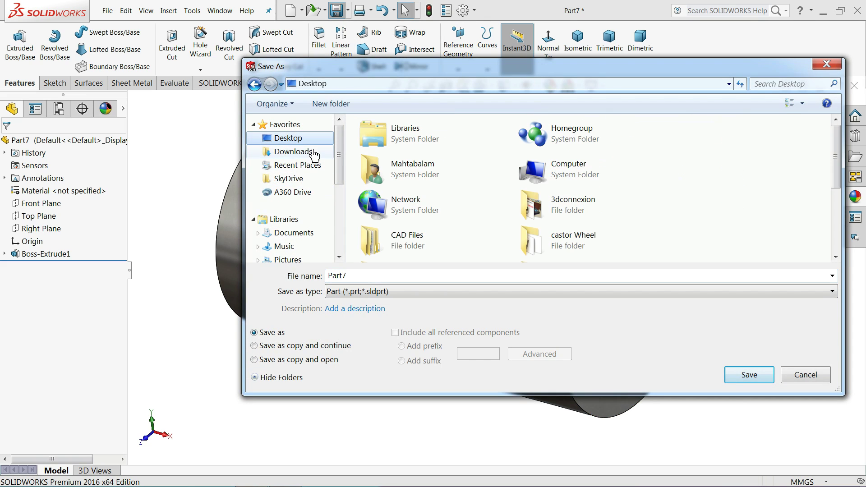
double_click(576, 247)
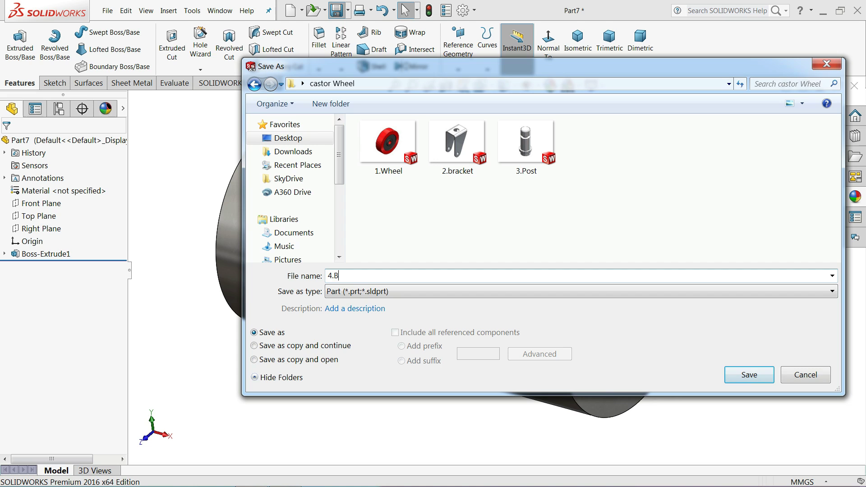
click(747, 378)
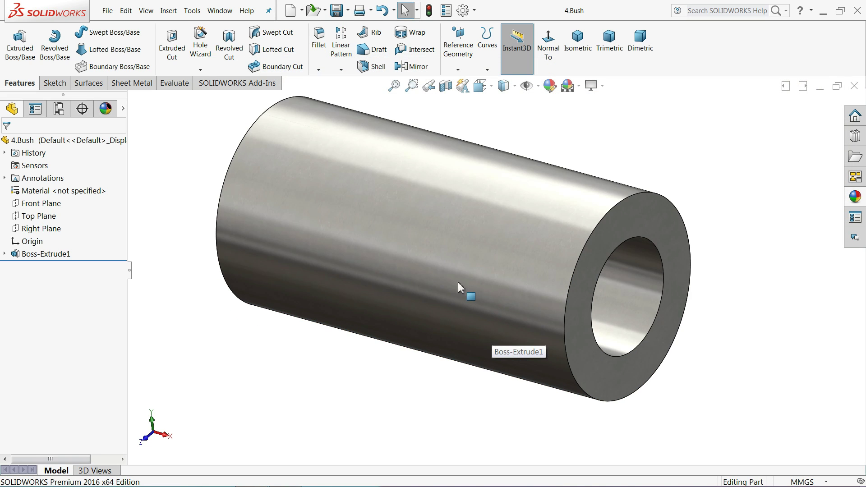
middle_drag(464, 290, 445, 305)
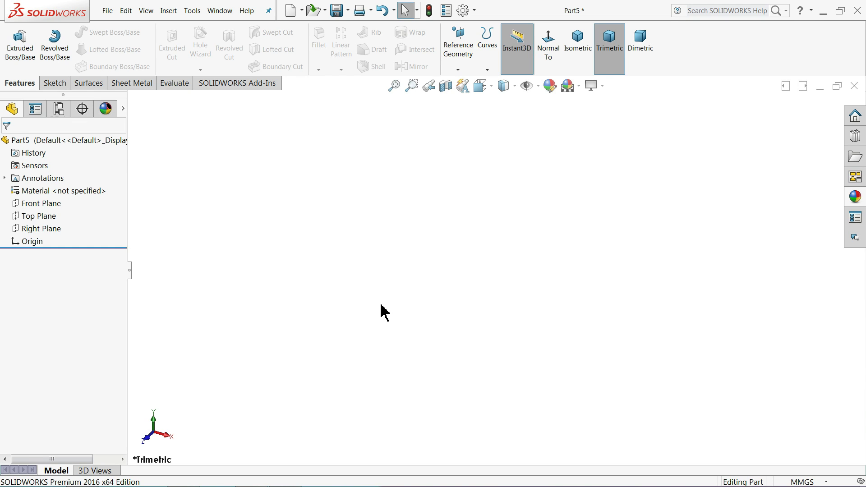
Sketch three circles centred on the origin on the new part's Front Plane, about 224, 173 and 106 mm in diameter
click(25, 204)
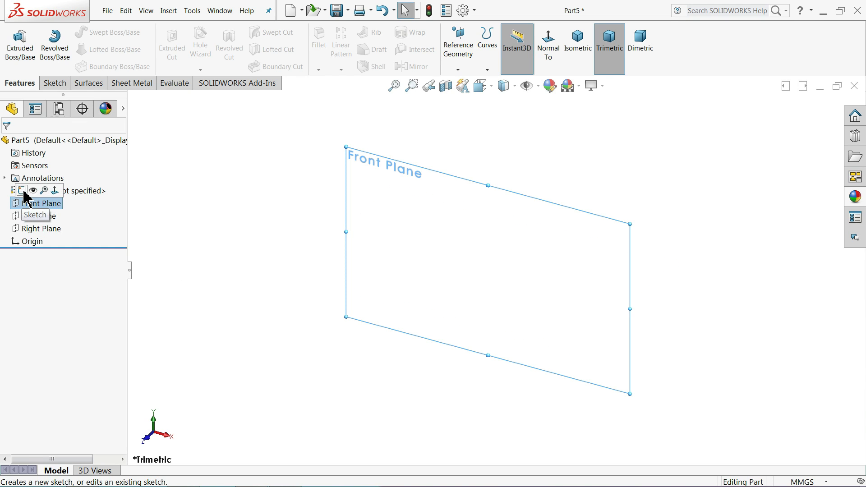
click(26, 192)
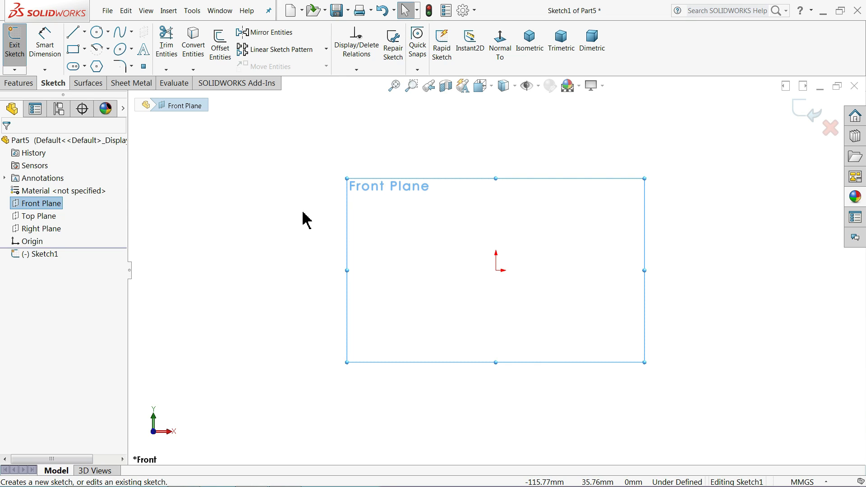
click(97, 36)
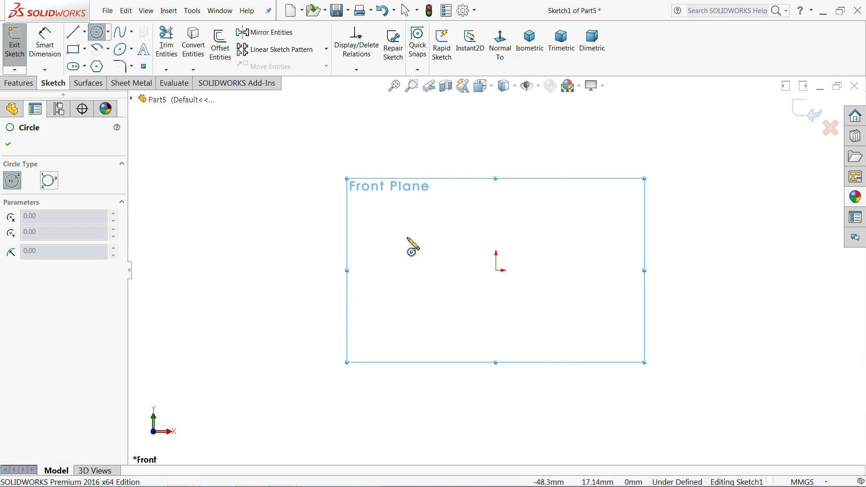
click(496, 270)
click(338, 173)
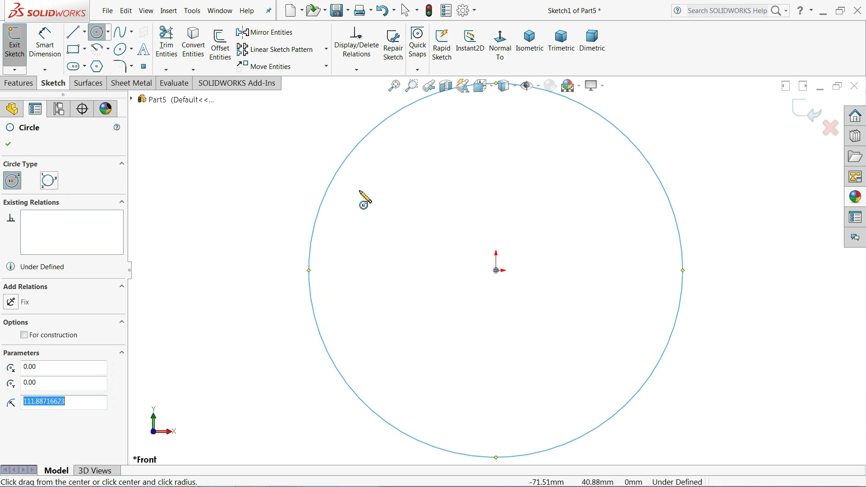
click(496, 271)
click(359, 234)
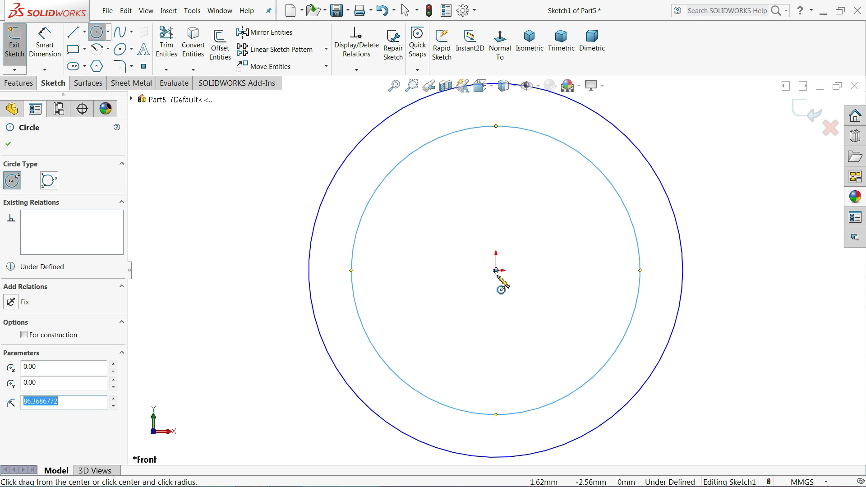
click(497, 271)
click(408, 259)
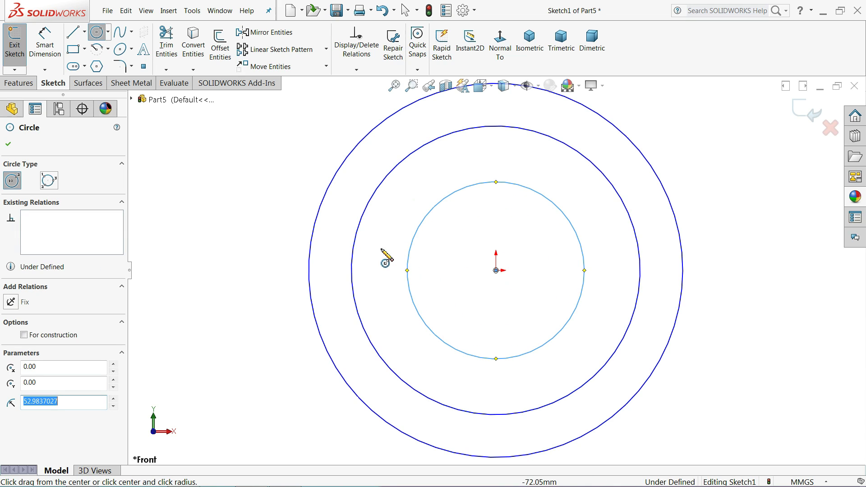
Dimension the outermost circle's diameter to 9.652 mm
click(54, 66)
click(311, 252)
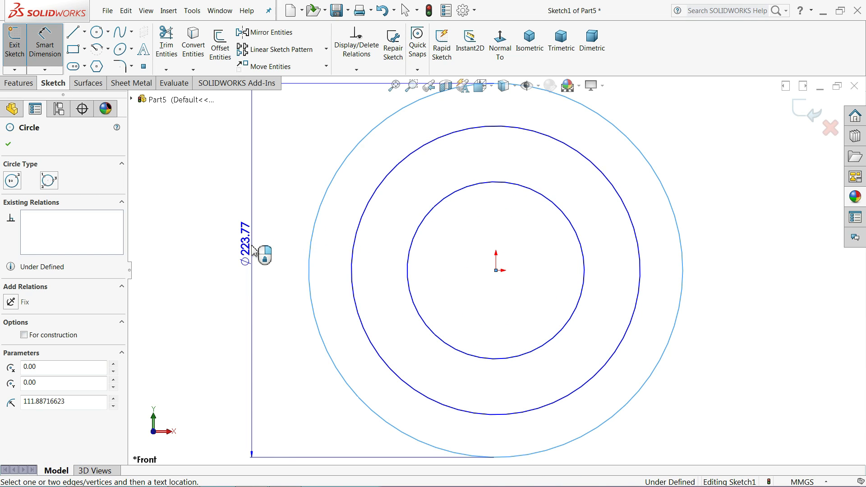
click(253, 250)
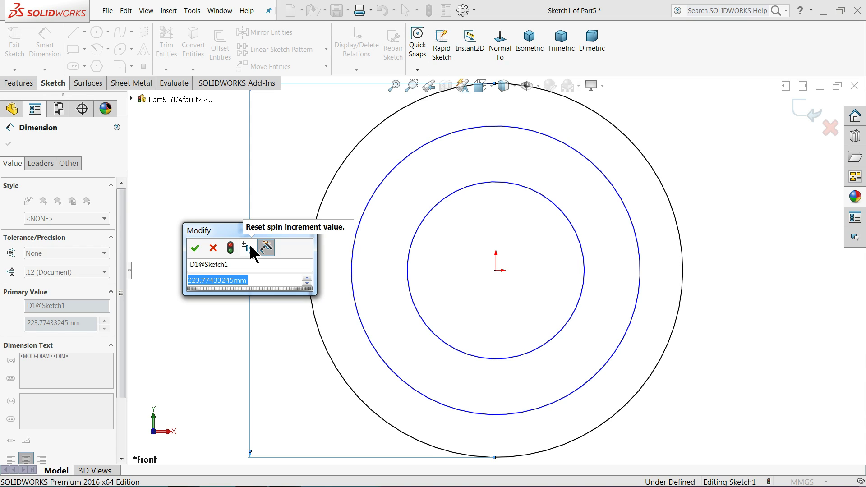
text(9.652)
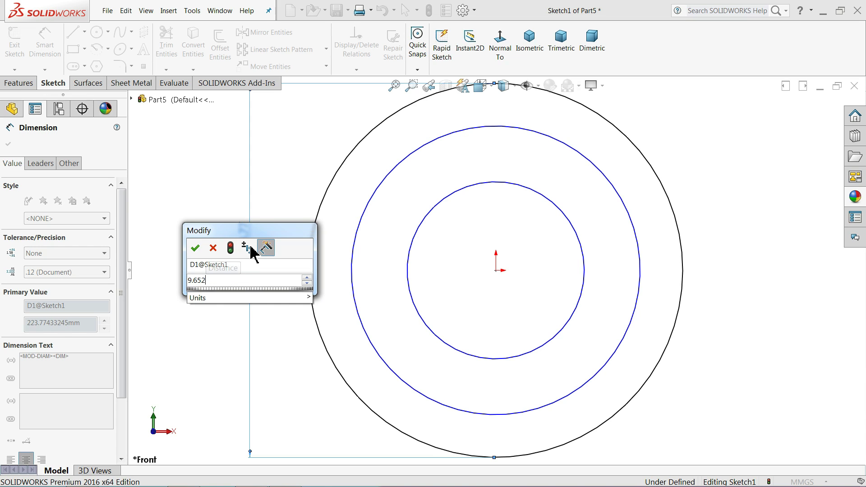
click(196, 248)
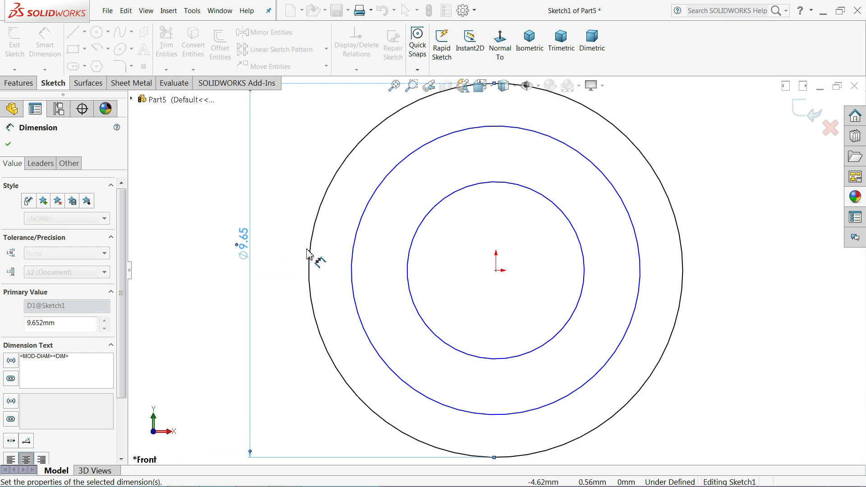
Dimension the middle circle's diameter to 6.35 mm and the innermost circle's diameter to 4.623 mm
click(353, 257)
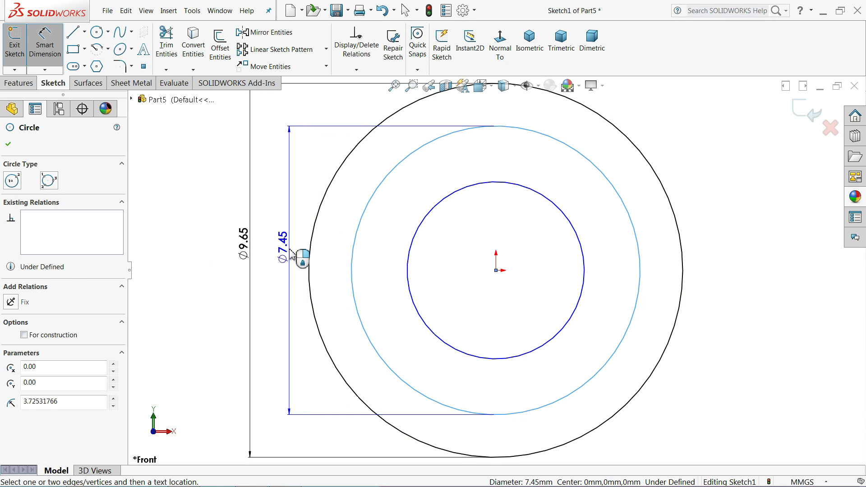
click(277, 253)
text(6.35)
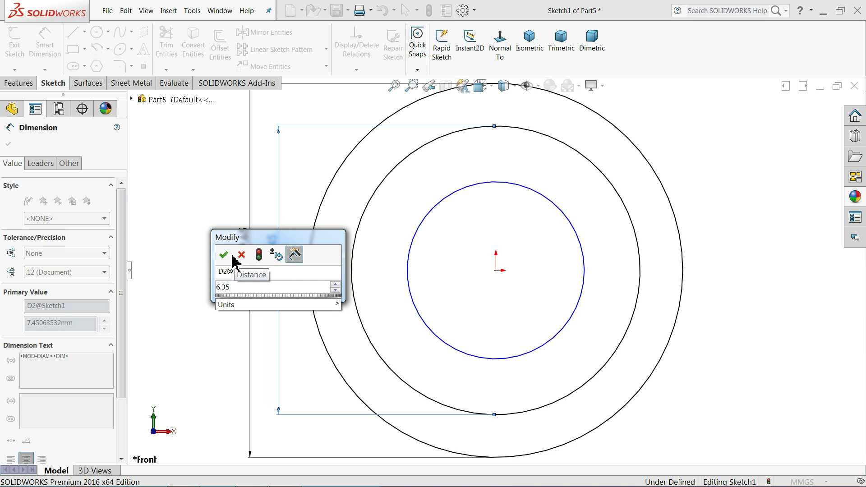
click(225, 256)
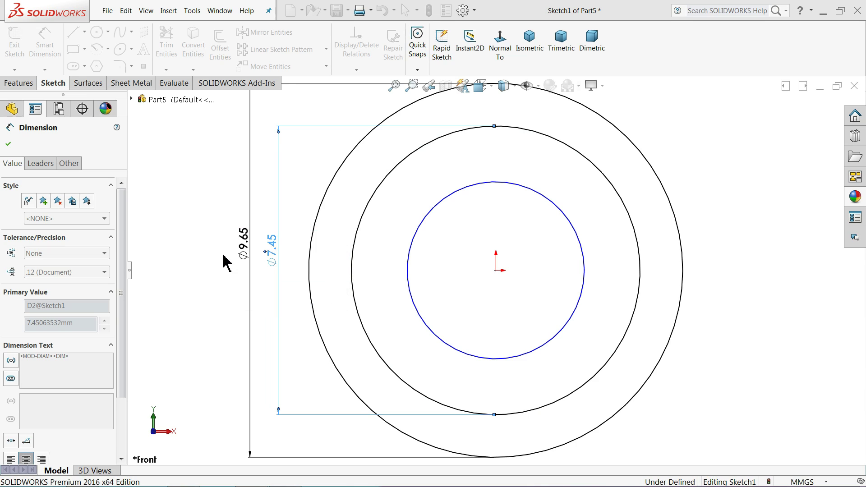
click(410, 266)
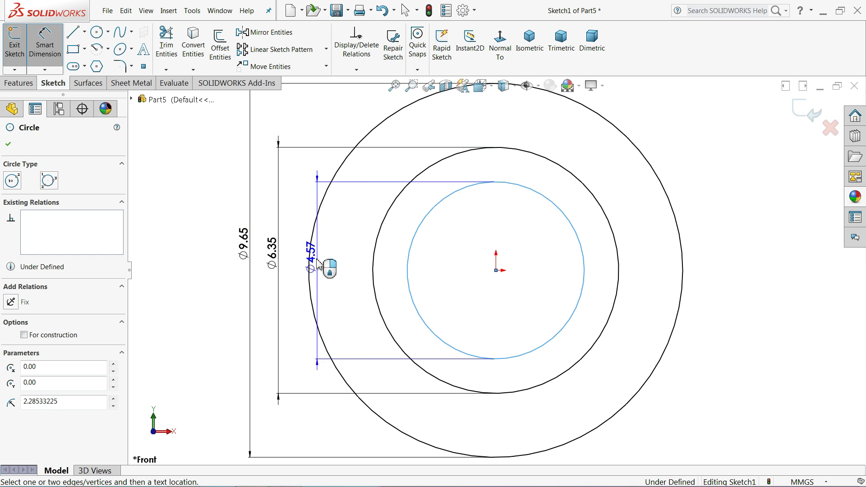
click(300, 266)
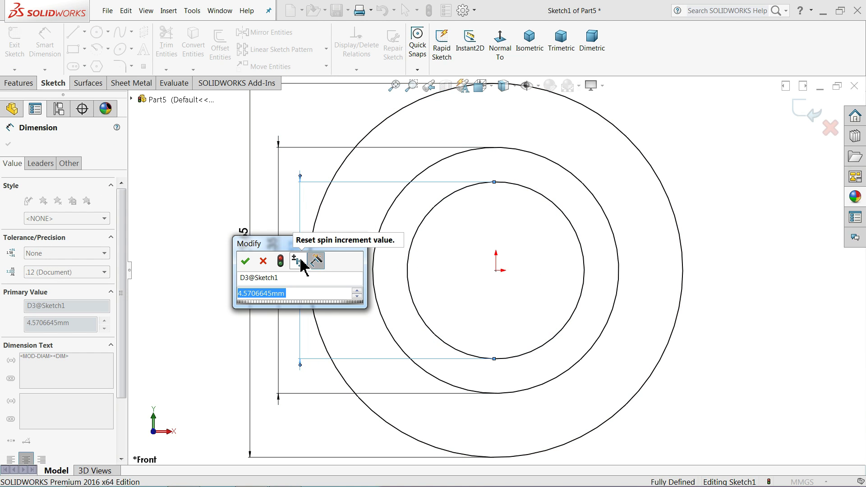
text(4.623)
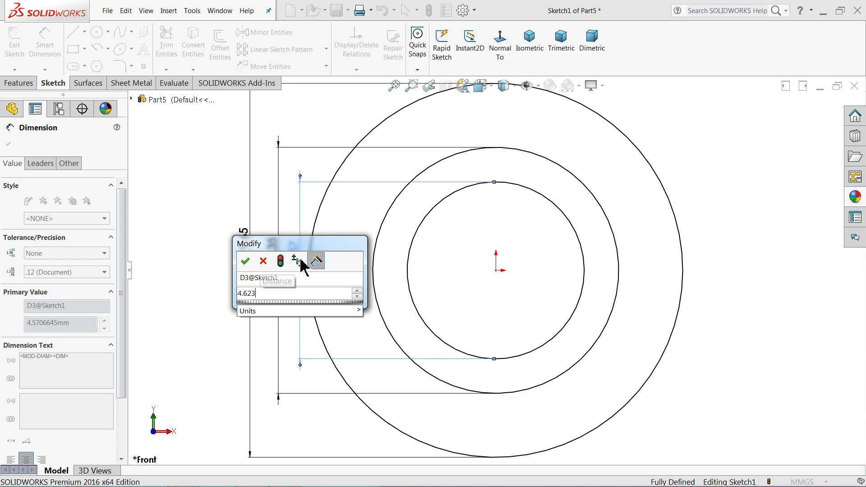
click(246, 262)
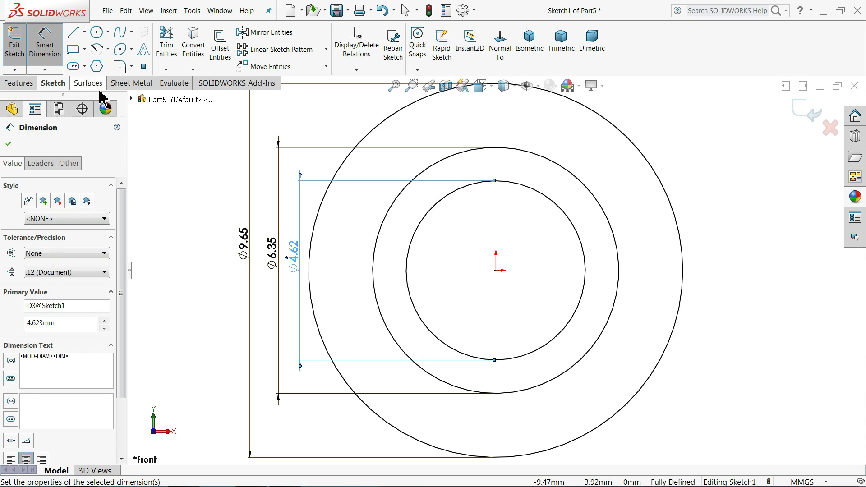
Sketch a horizontal line about 0.86 mm long joining the left quadrant points of the innermost and middle circles
click(73, 32)
scroll(496, 271, up, 2)
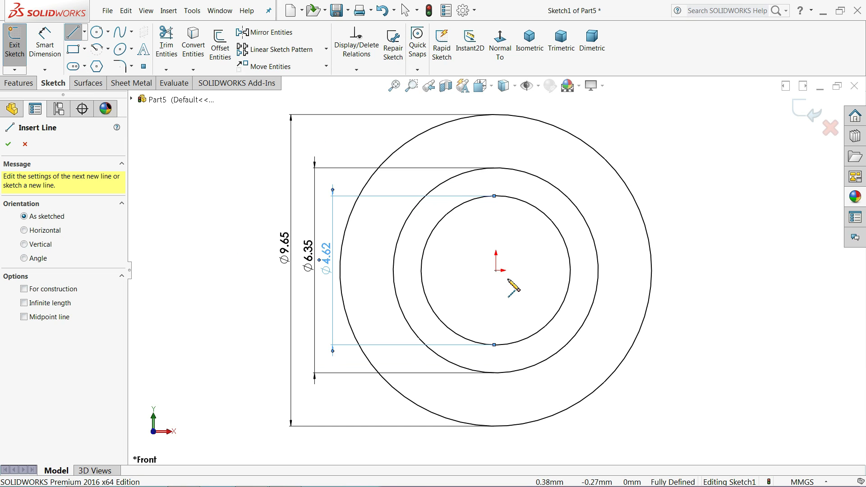
click(421, 270)
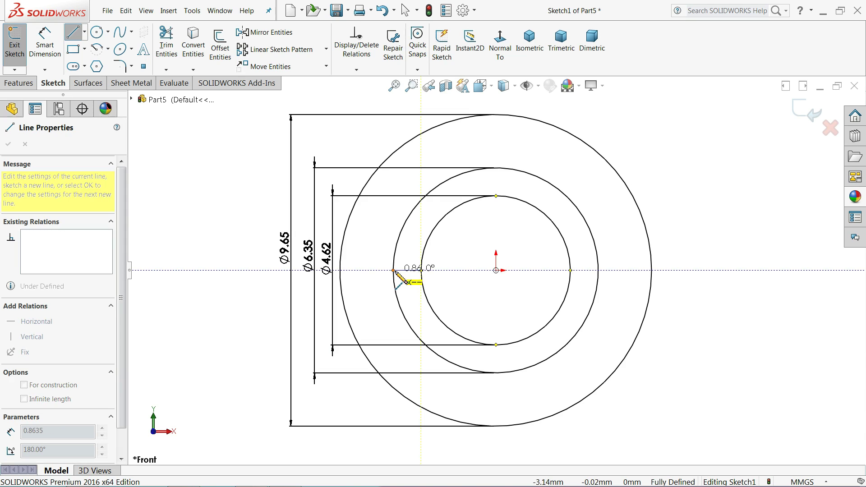
click(394, 270)
right_click(394, 273)
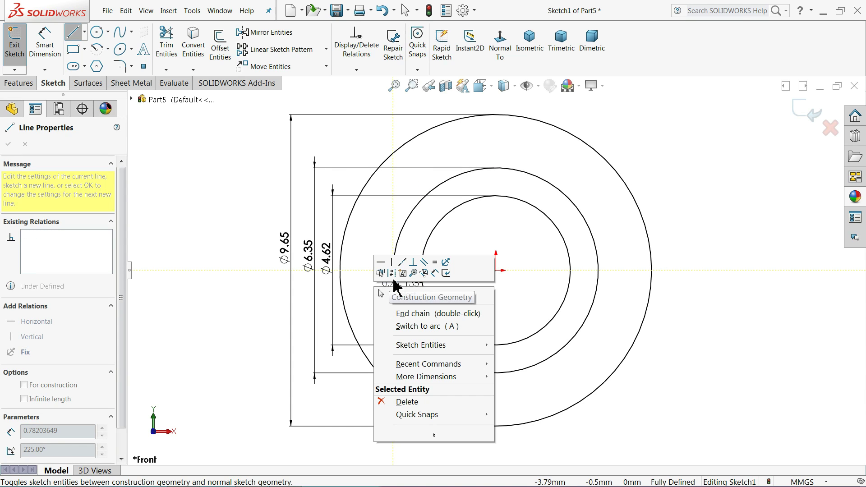
click(397, 291)
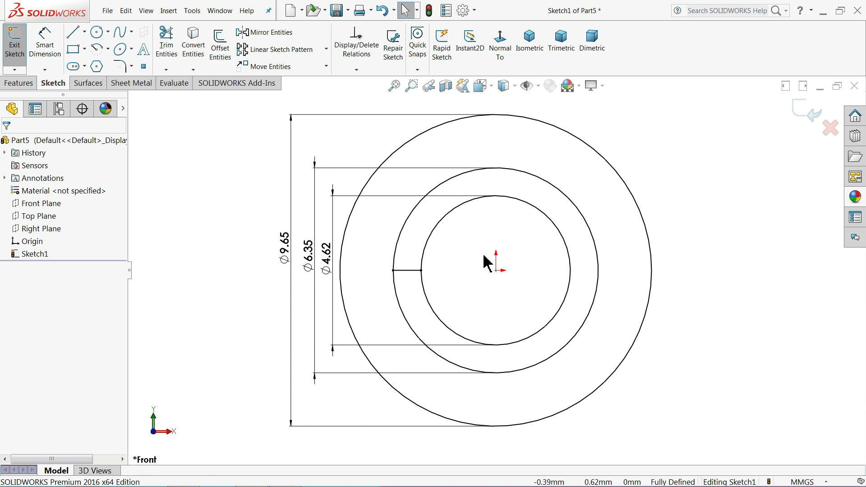
Sketch a vertical centerline from the outermost circle's upper quadrant through the origin, ending just below the circle
click(84, 31)
click(97, 58)
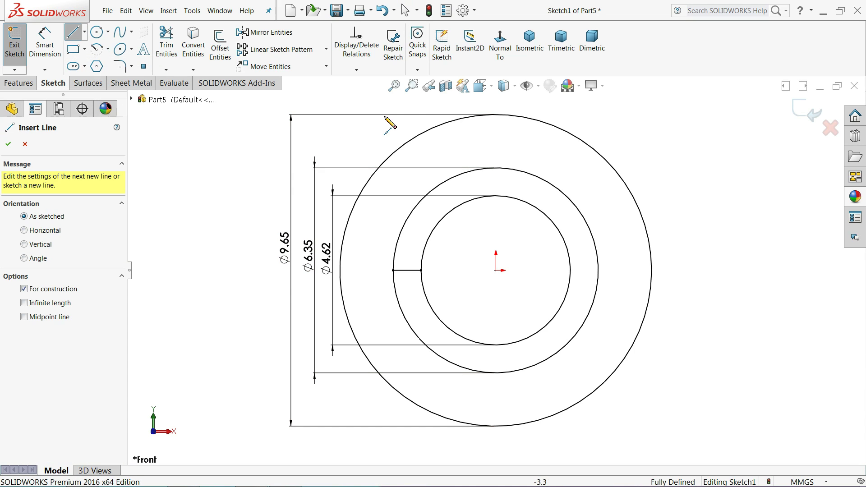
click(496, 115)
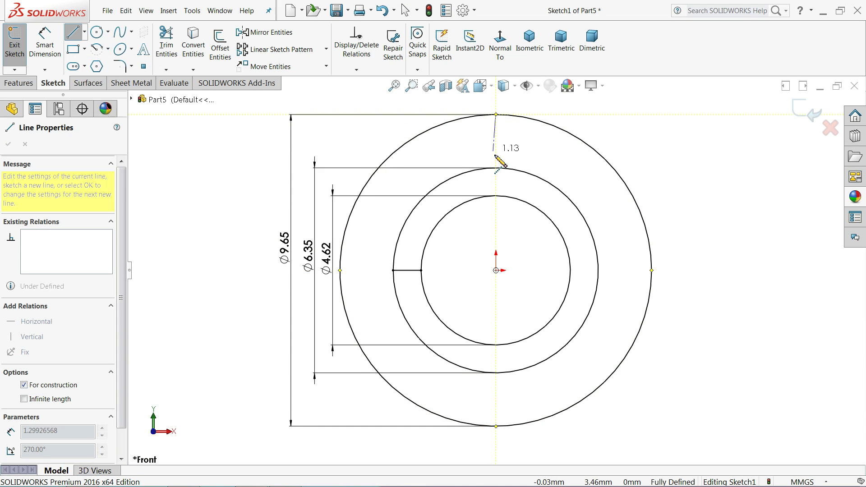
click(496, 435)
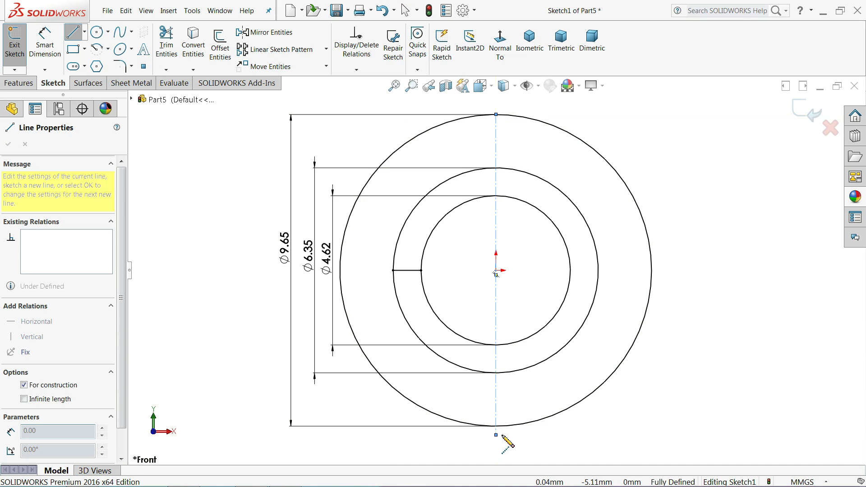
right_click(511, 435)
click(539, 332)
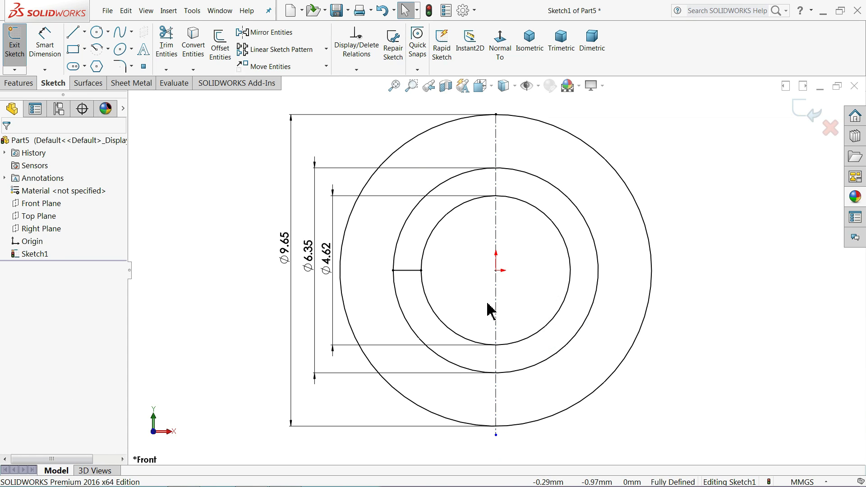
Sketch a slanted line left of the centerline, running from the innermost circle's lower arc down to the outermost circle
scroll(526, 367, up, 3)
scroll(493, 329, down, 3)
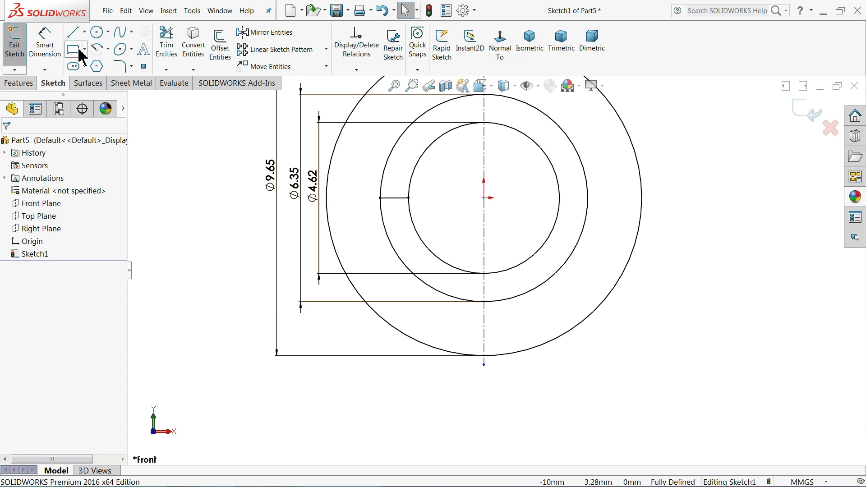
click(74, 32)
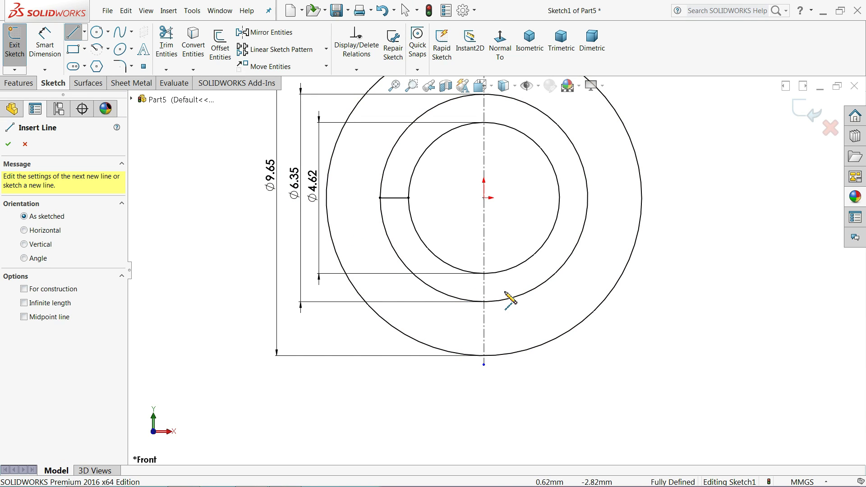
click(459, 269)
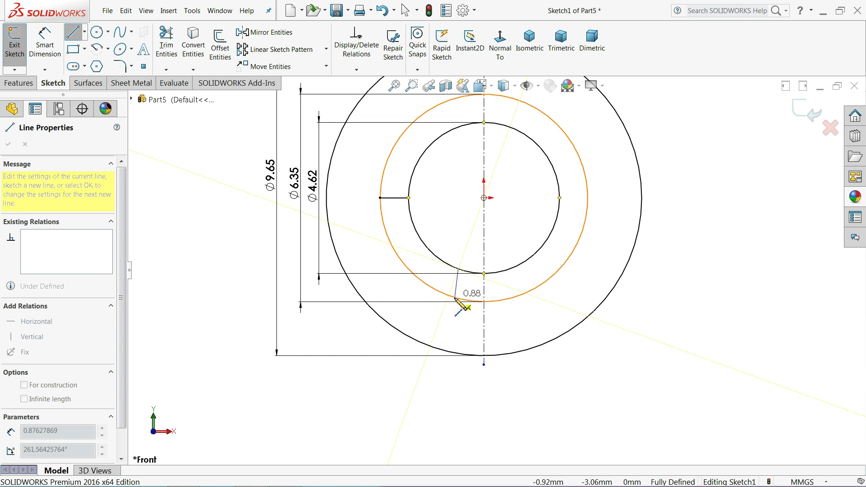
click(442, 349)
right_click(373, 336)
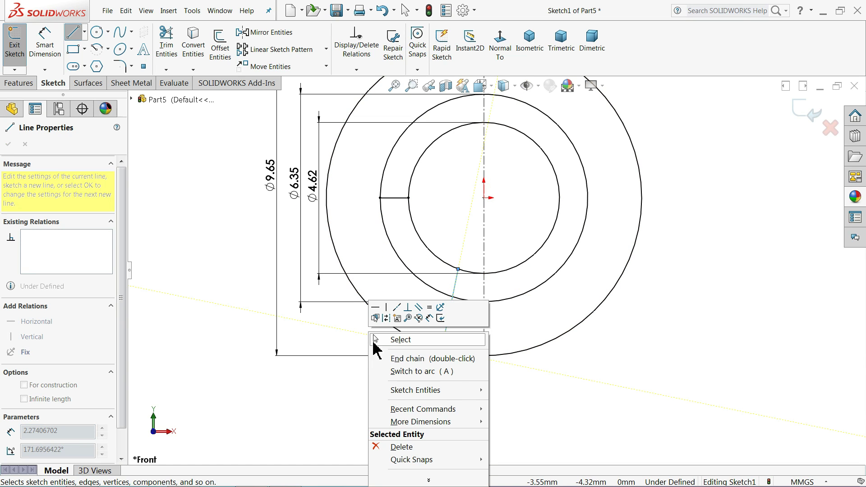
click(393, 345)
Start another solid line in the circle sketch with the Line tool
scroll(480, 329, down, 3)
scroll(483, 321, up, 5)
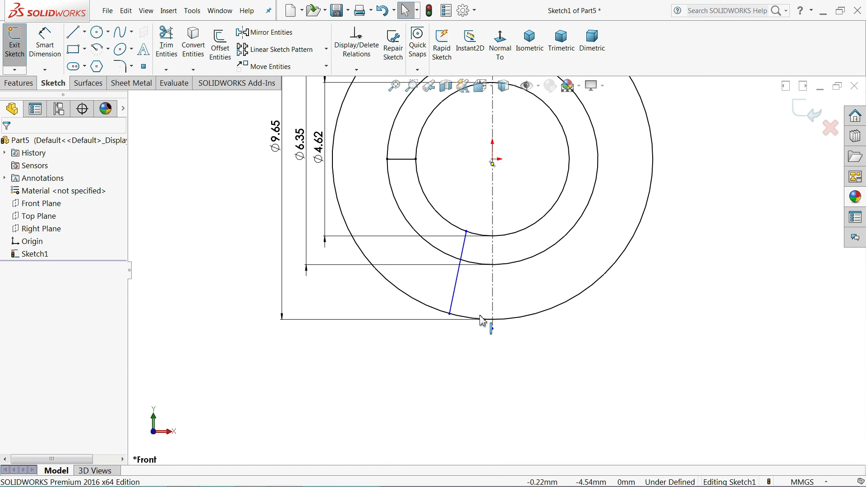
scroll(497, 219, down, 3)
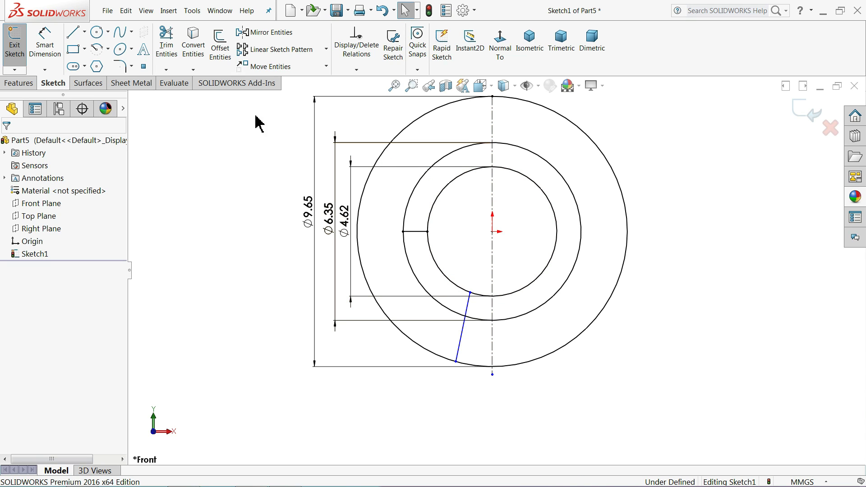
click(73, 38)
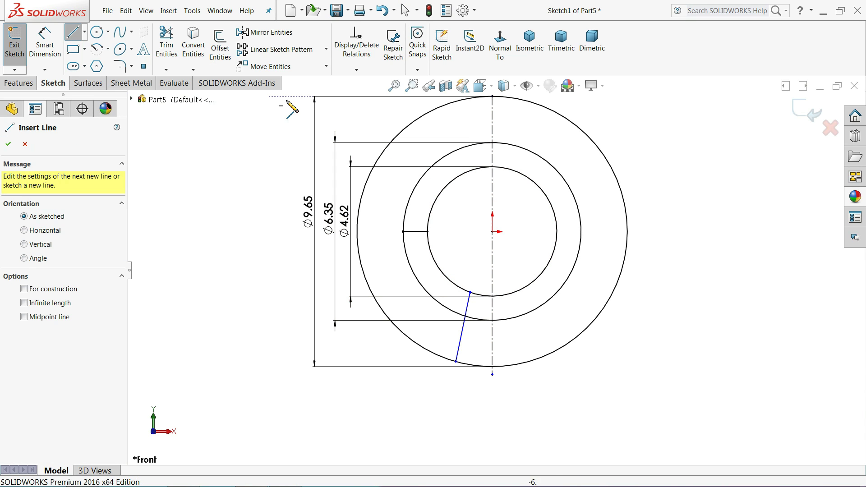
Sketch a slanted line about 0.86 mm long between the 4.62 and 6.35 mm circles, just left of the centerline's upper part
scroll(502, 183, down, 3)
scroll(501, 181, down, 1)
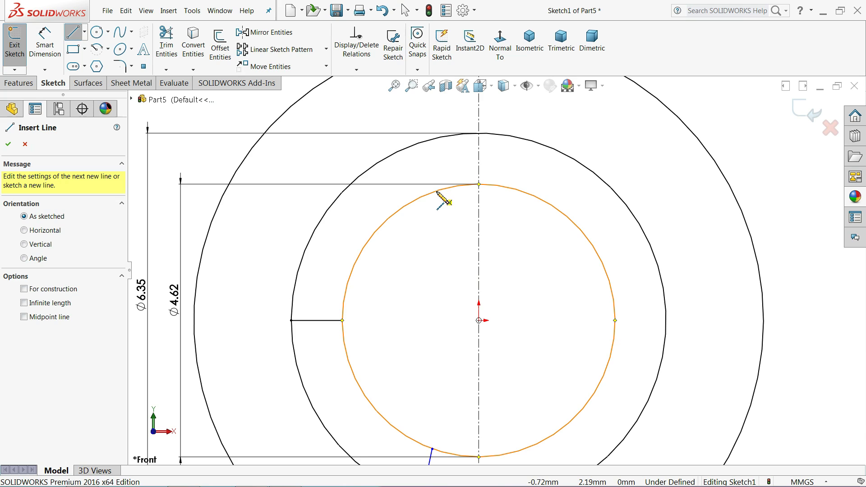
click(436, 190)
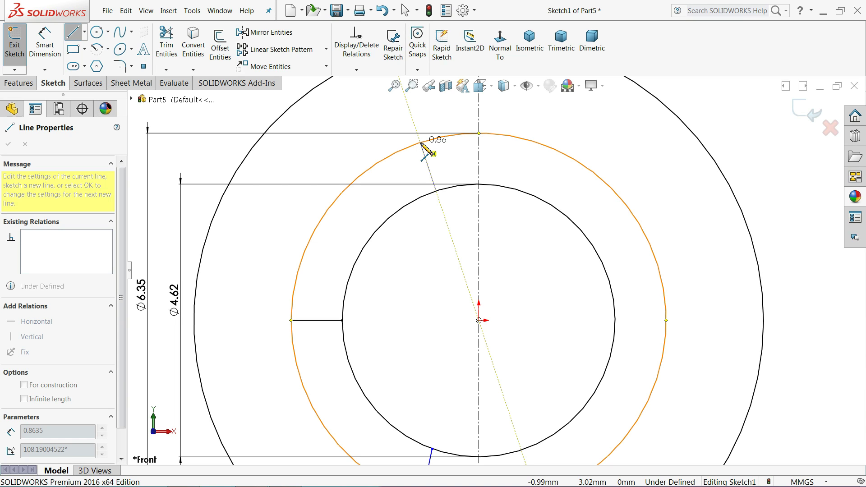
click(421, 143)
right_click(408, 151)
click(428, 165)
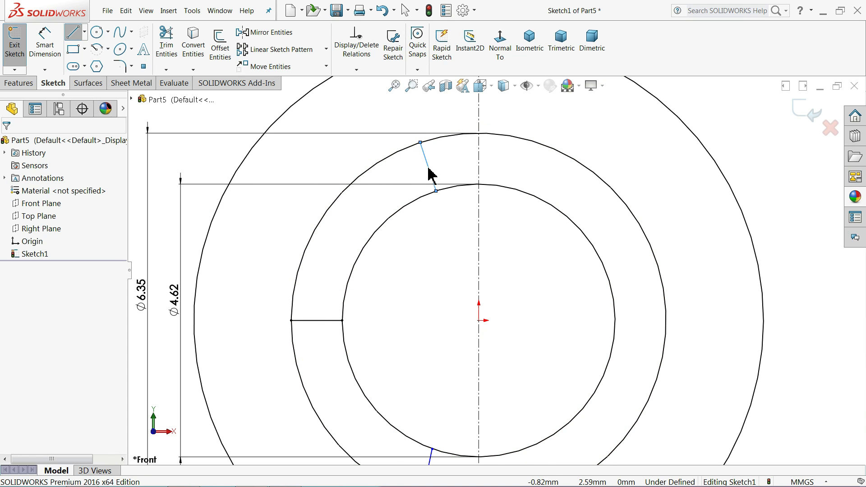
Power trim the 4.62 and 6.35 mm circles to leave only the left half of the stepped inner profile
scroll(510, 226, down, 4)
scroll(523, 321, up, 2)
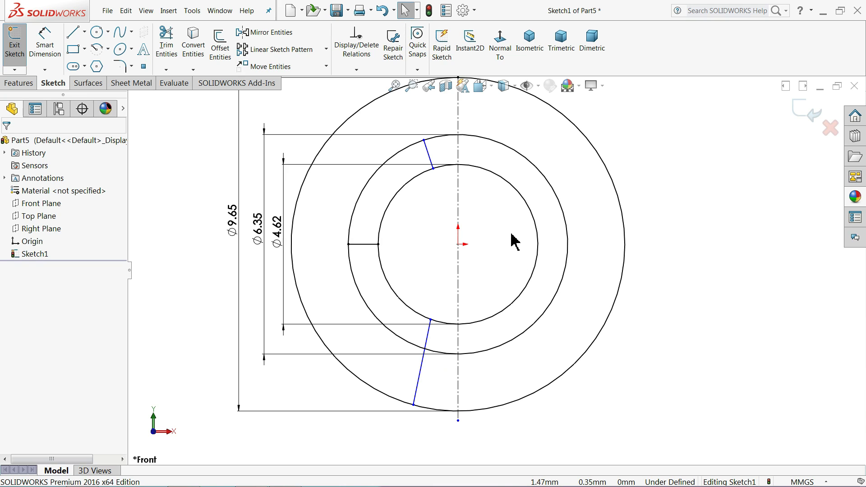
click(166, 50)
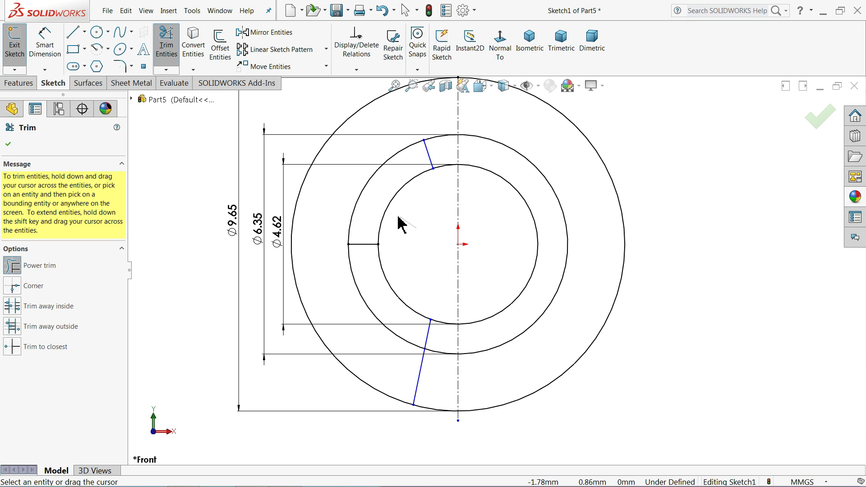
drag(399, 223, 387, 209)
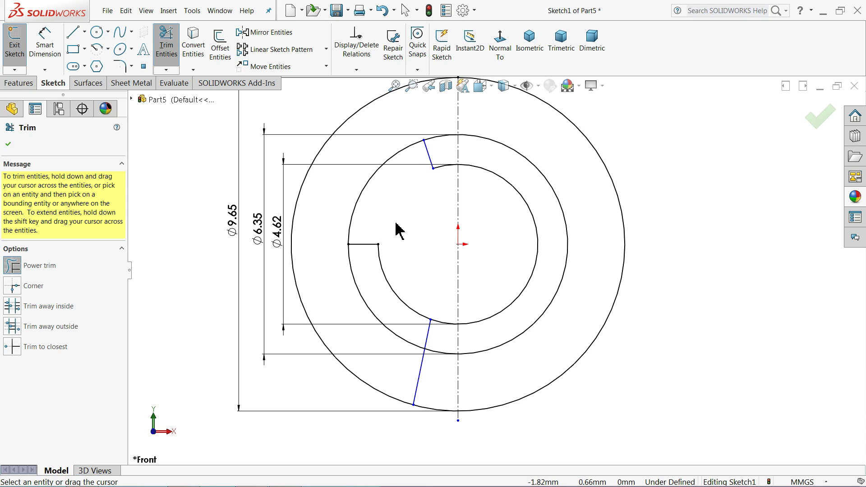
drag(339, 295, 368, 296)
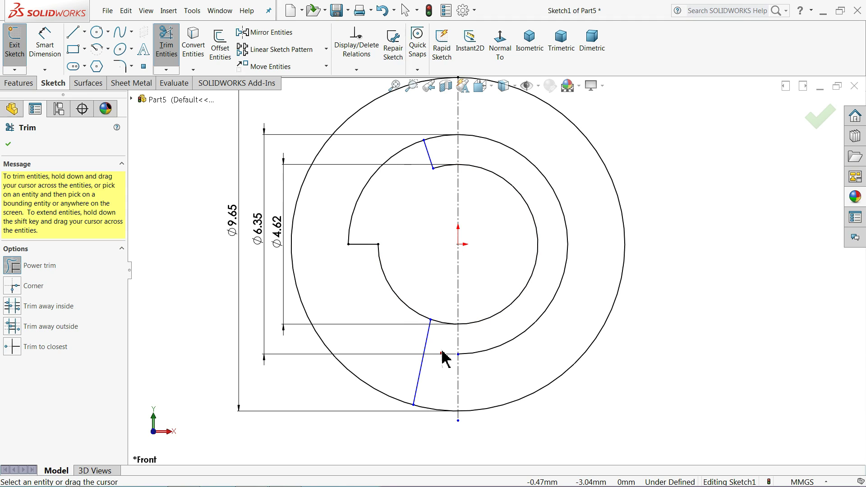
mouse_move(443, 346)
mouse_down()
mouse_move(442, 324)
mouse_move(445, 360)
mouse_up()
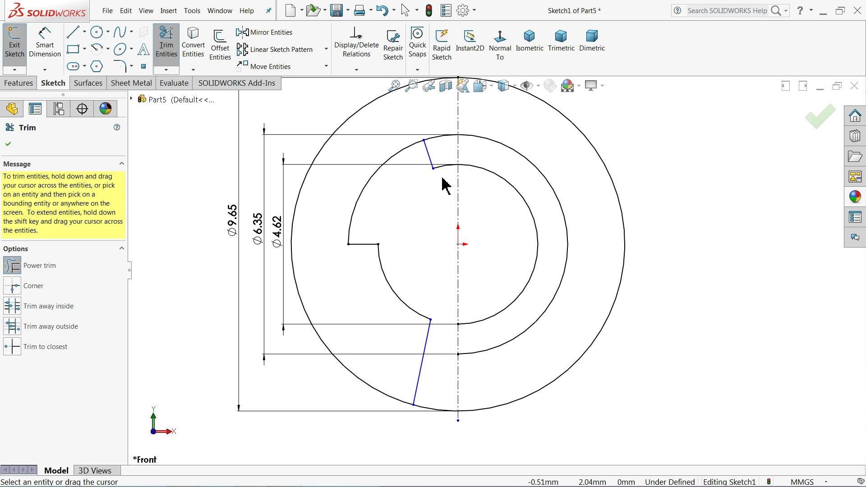
mouse_move(445, 185)
mouse_down()
mouse_move(441, 130)
mouse_move(439, 144)
mouse_up()
drag(508, 131, 491, 204)
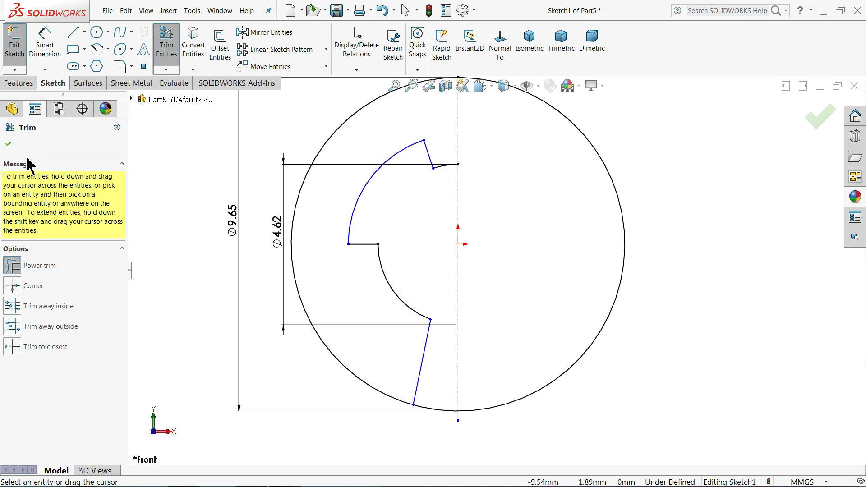
click(9, 145)
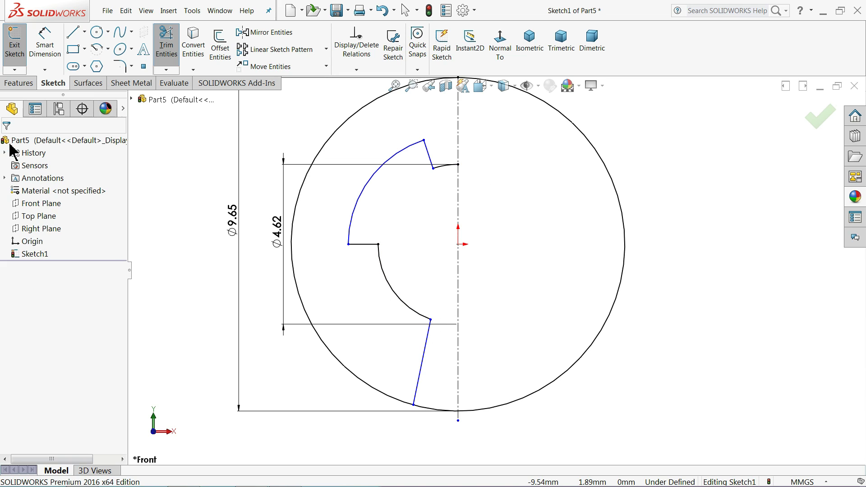
Mirror the left-half profile's lines and arcs about the vertical centerline, keeping the originals
click(291, 37)
drag(447, 120, 368, 257)
click(425, 355)
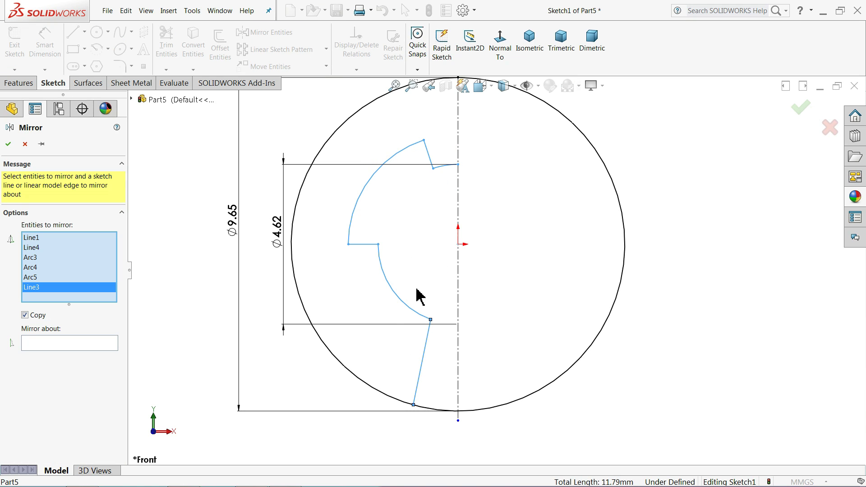
click(95, 343)
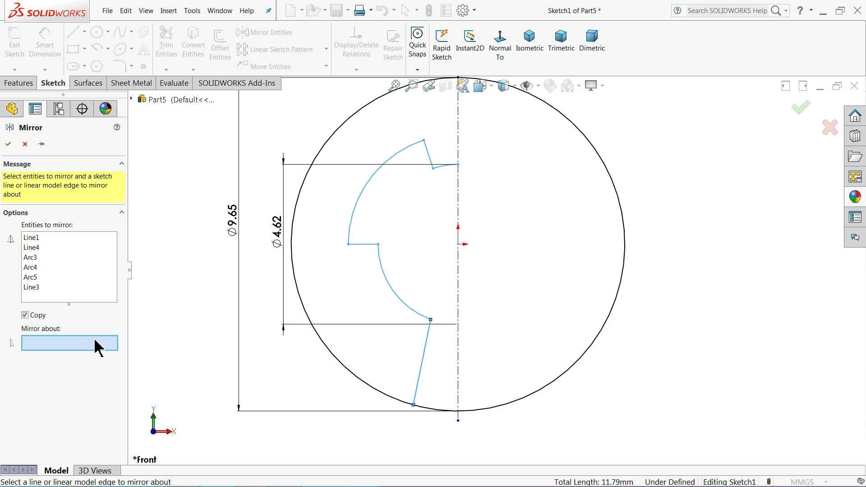
click(459, 204)
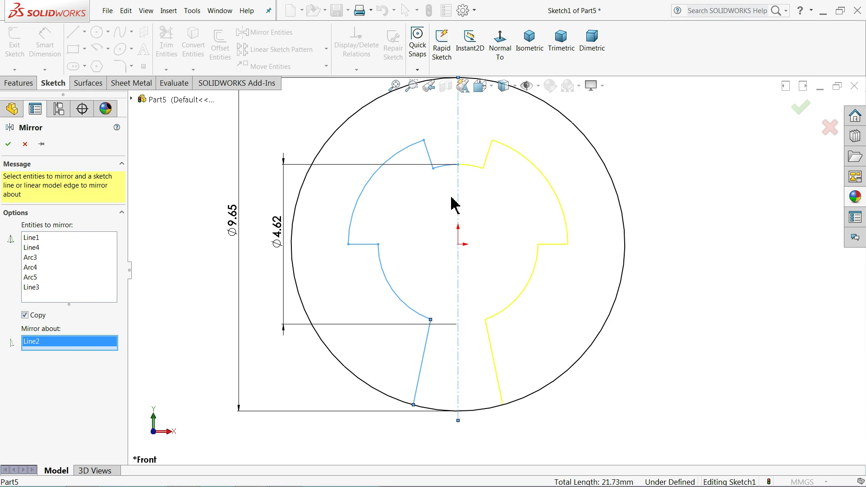
click(8, 144)
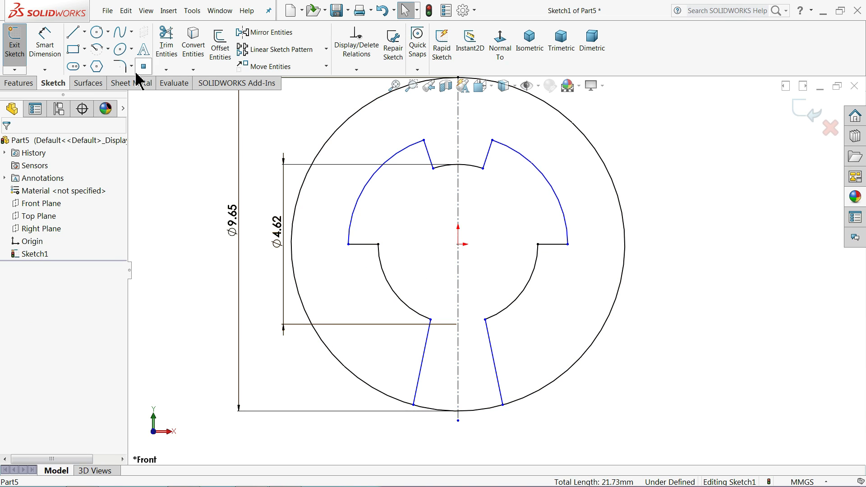
Trim the outer circle's segment between the two lower slanted lines to open the ring
click(166, 43)
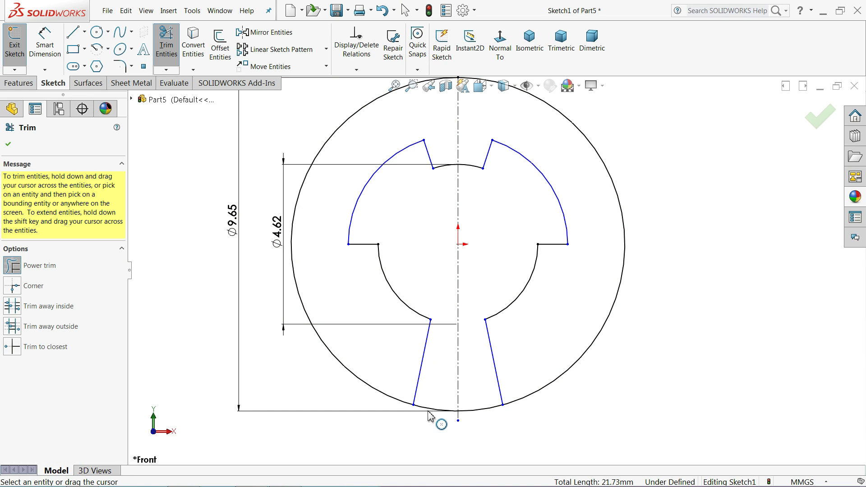
mouse_move(433, 441)
mouse_down()
mouse_move(438, 398)
mouse_move(483, 426)
mouse_move(469, 361)
mouse_up()
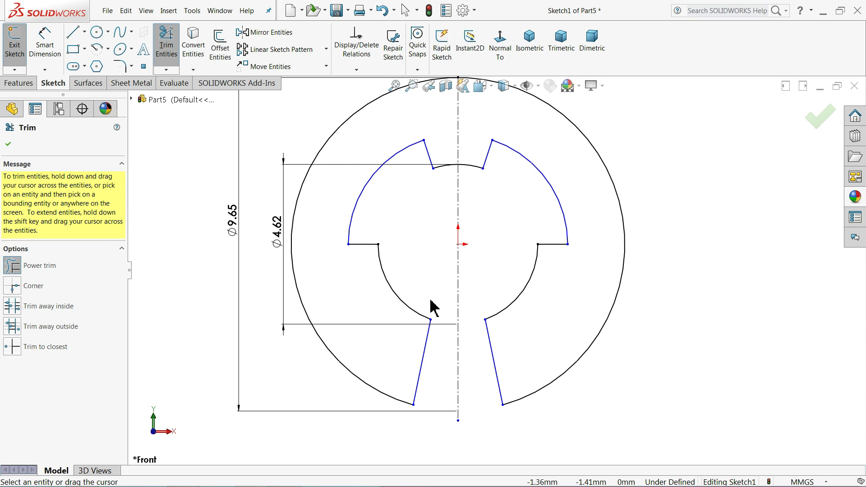
click(8, 144)
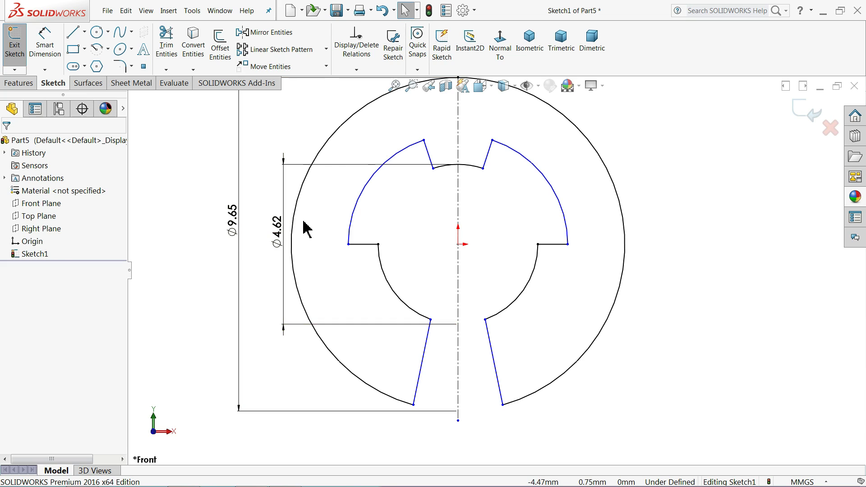
Fillet both outer corners of the ring's lower opening with a 0.5 mm radius
click(121, 66)
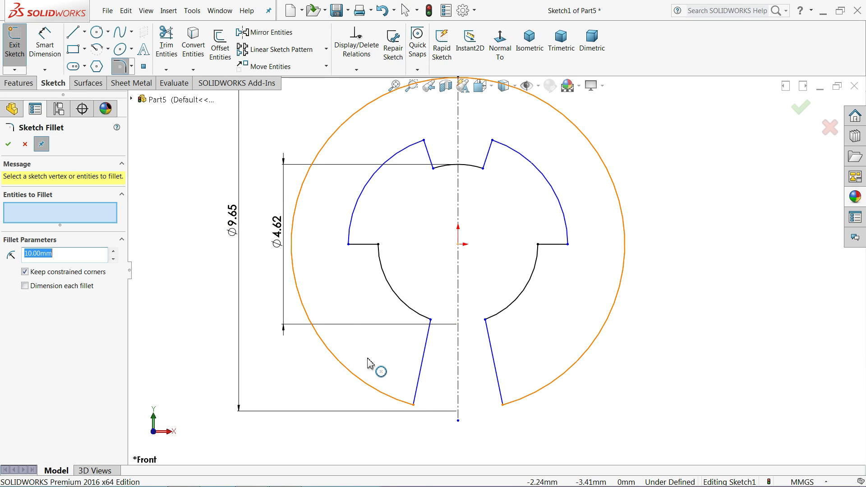
mouse_move(414, 408)
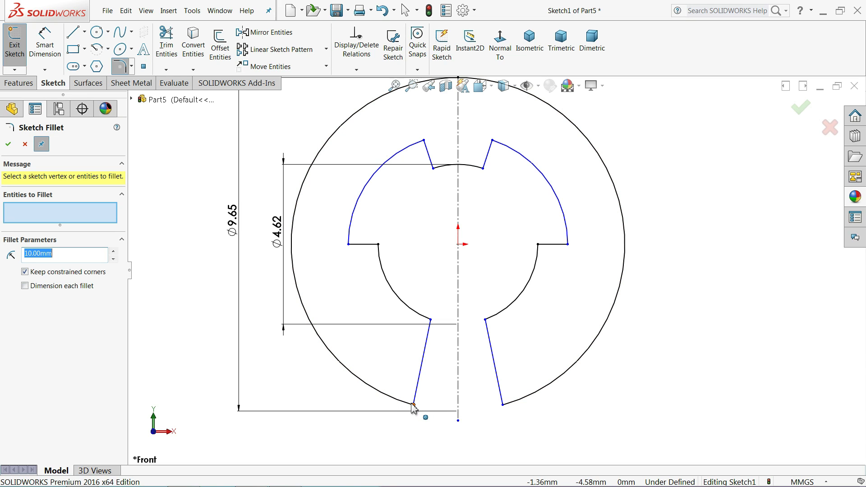
text(0.5)
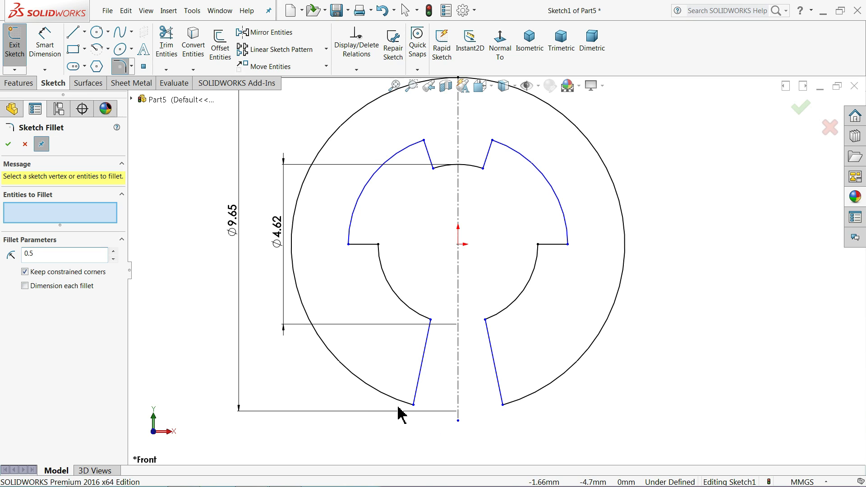
click(414, 406)
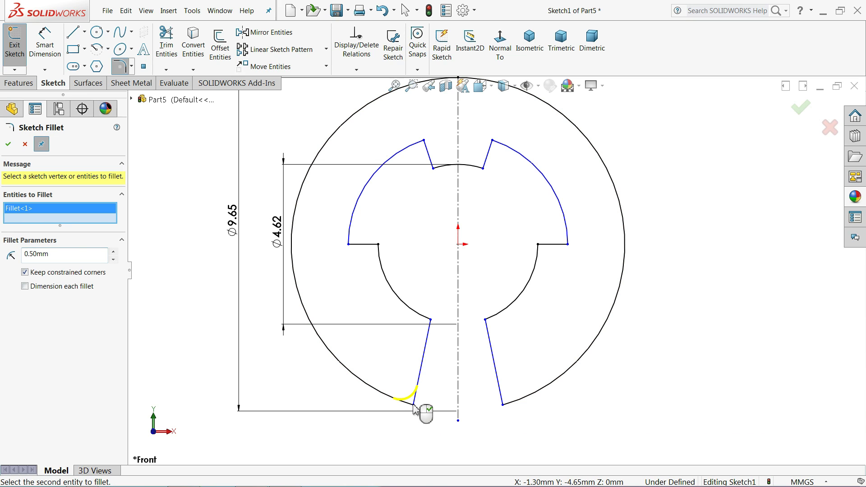
click(507, 408)
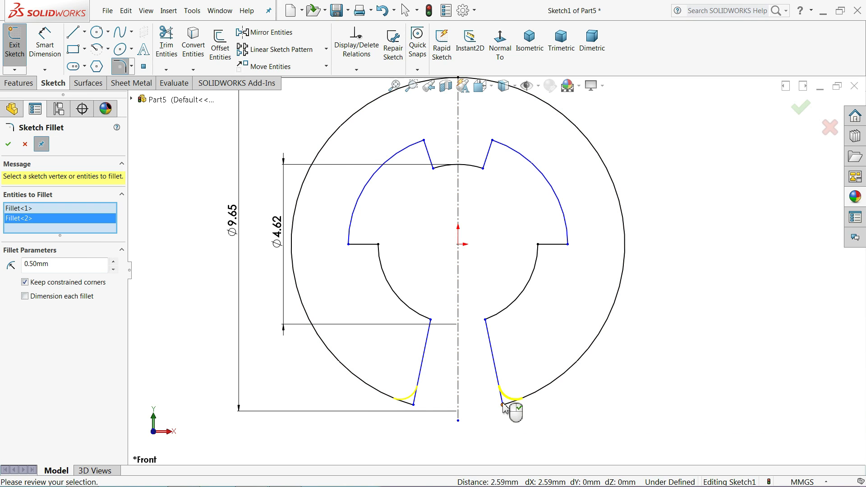
click(8, 145)
click(9, 145)
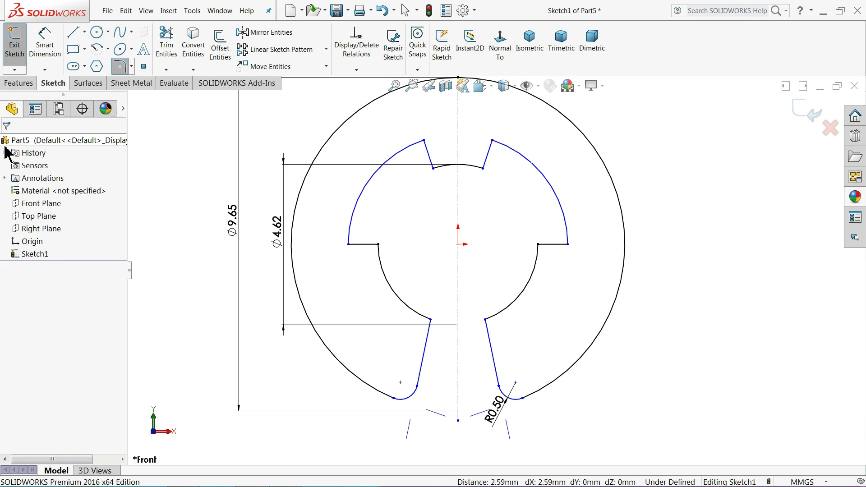
Dimension the horizontal distance between the upper endpoints of the lower opening's two slanted lines as 3.04 mm
key(f)
scroll(477, 315, down, 1)
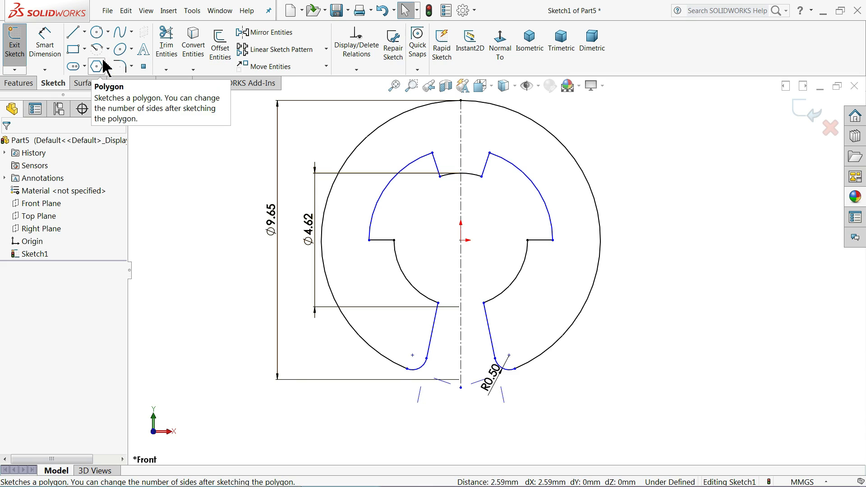
click(46, 52)
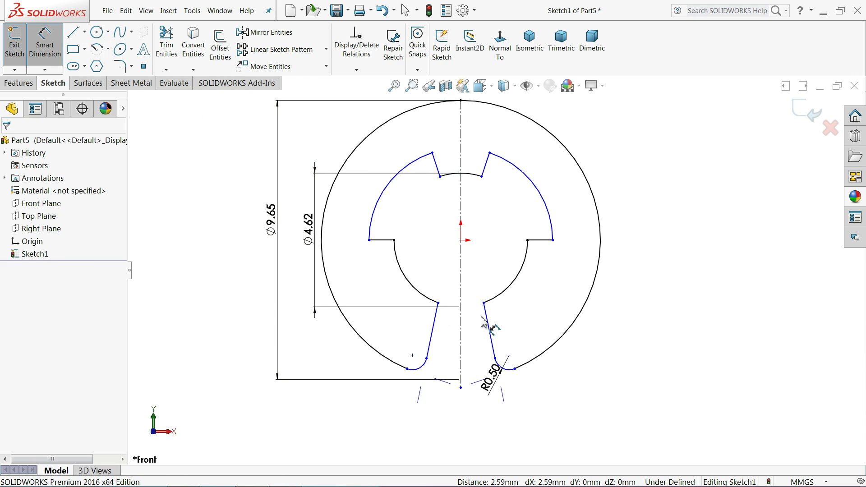
scroll(483, 320, up, 2)
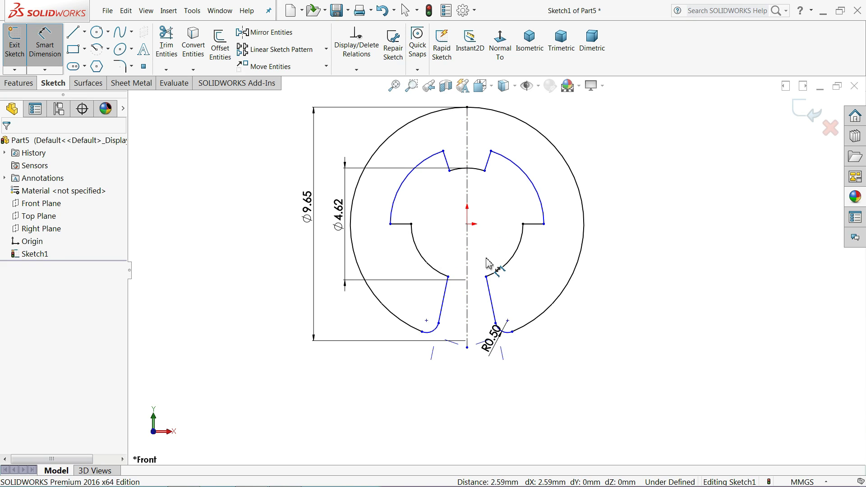
click(449, 278)
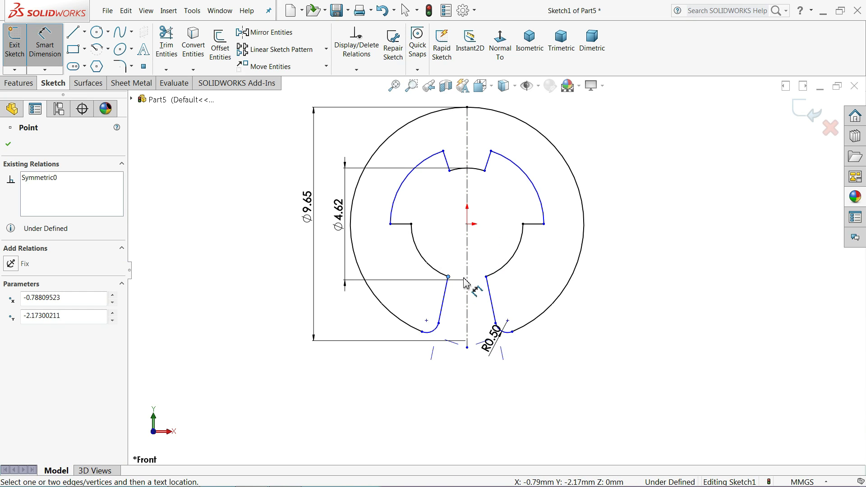
click(486, 277)
click(469, 397)
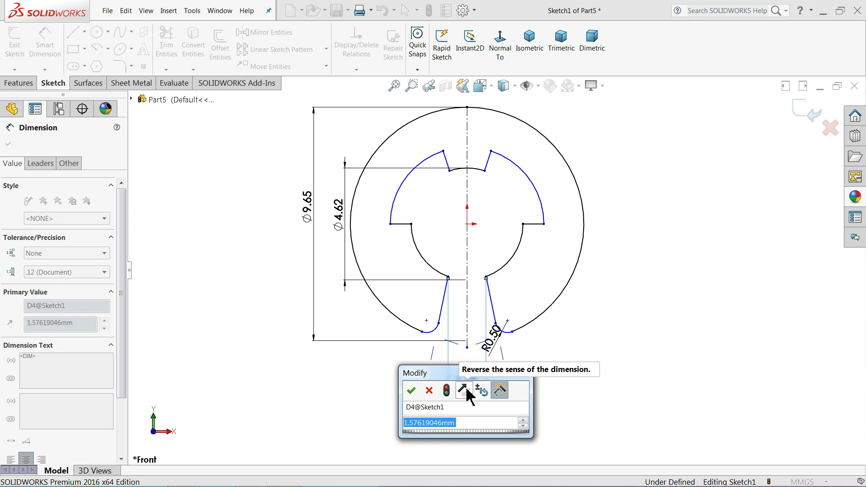
text(3.04)
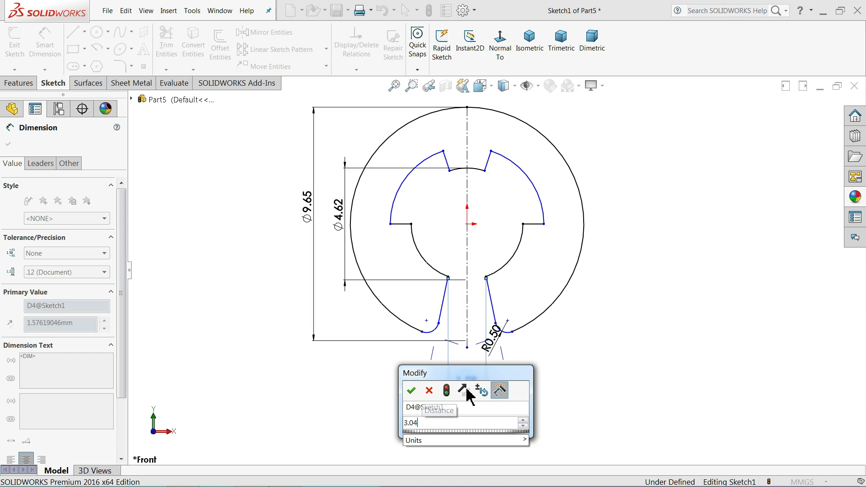
key(Return)
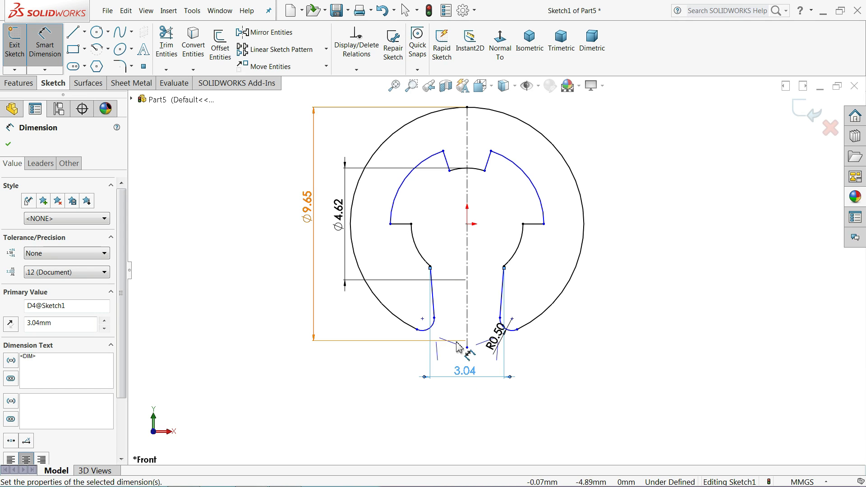
Dimension the horizontal distance between the centers of the two corner fillets at the lower opening as 3.81 mm
scroll(512, 339, down, 2)
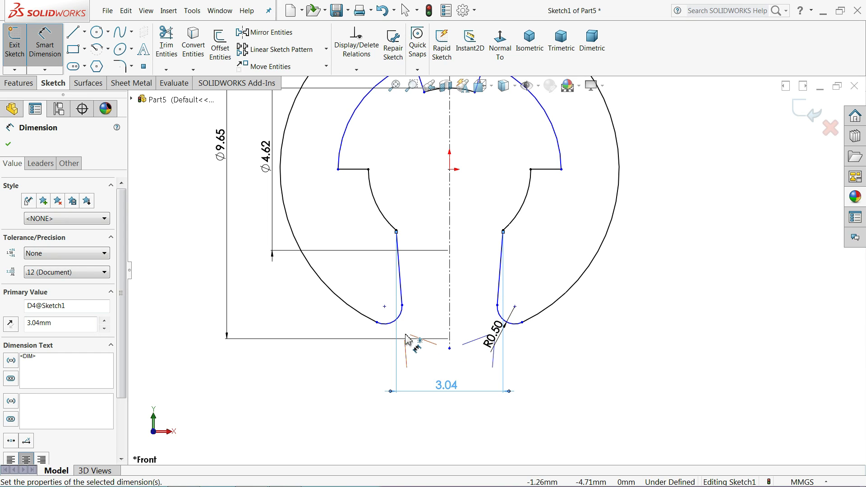
click(396, 319)
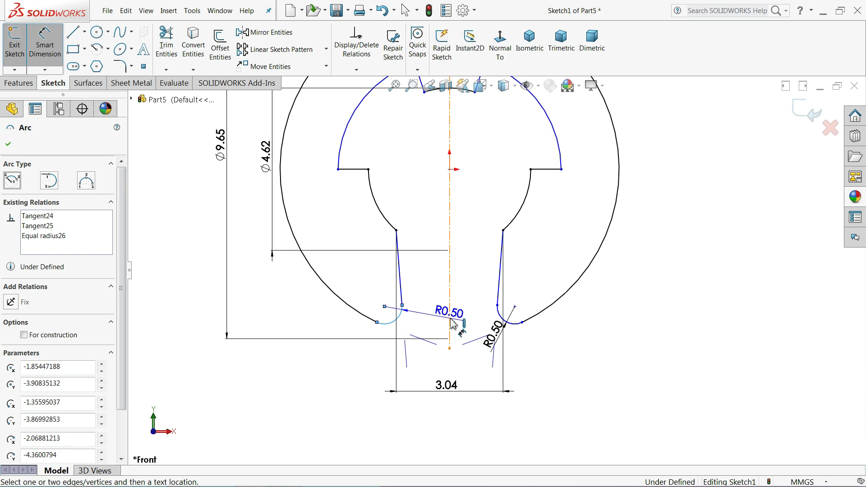
click(501, 323)
scroll(497, 325, up, 2)
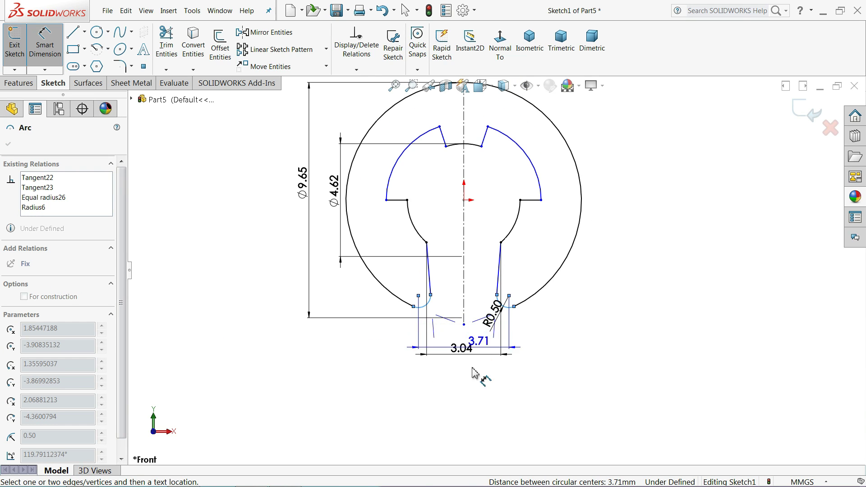
click(474, 402)
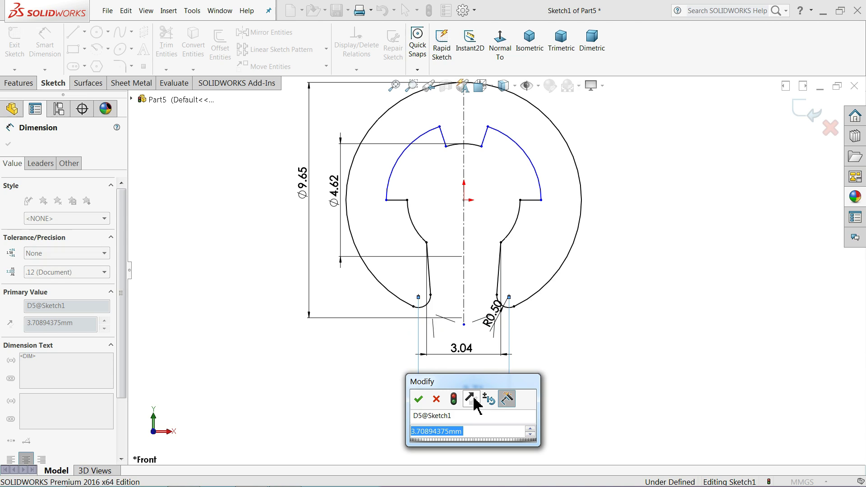
text(3.81)
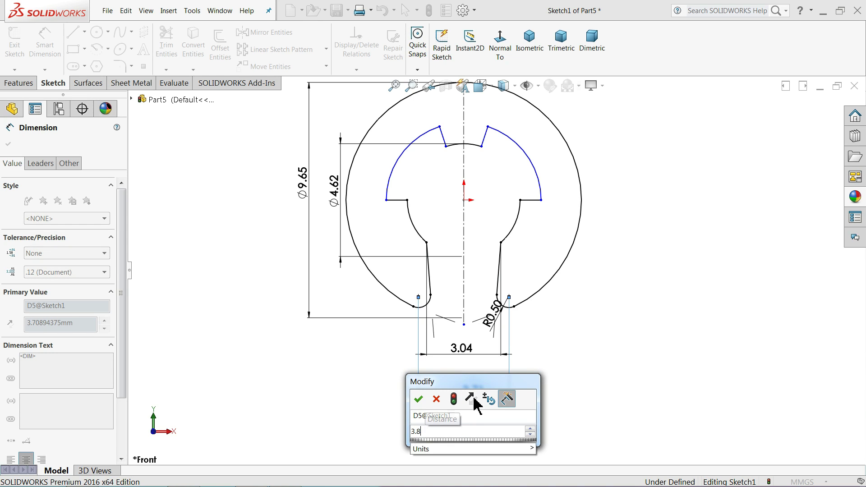
key(Return)
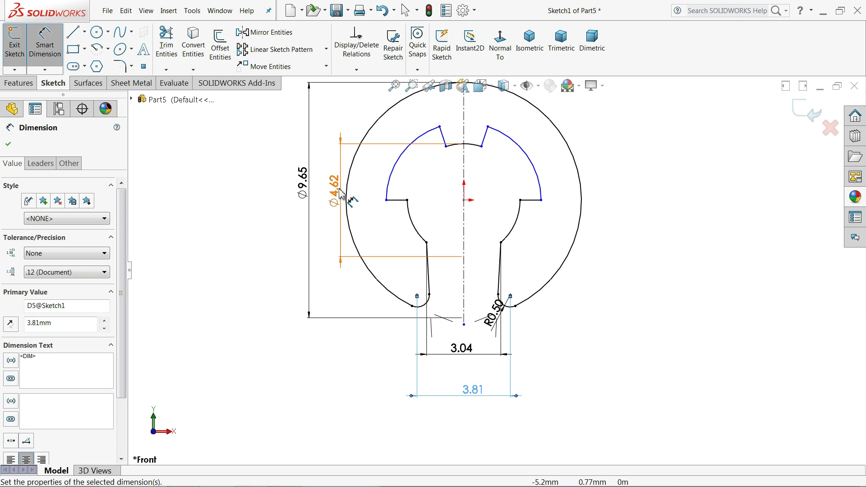
Undo the lower opening's width dimensions and both corner fillets, restoring the sharp outer corners
click(383, 18)
click(383, 18)
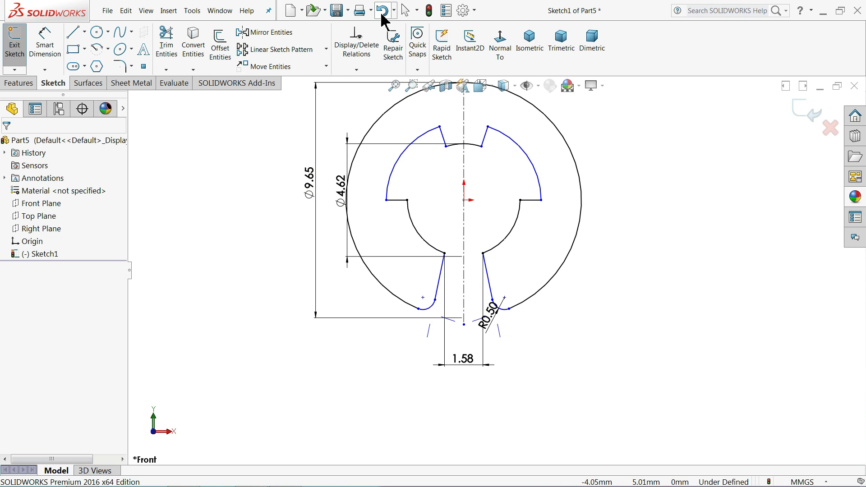
click(383, 18)
click(383, 18)
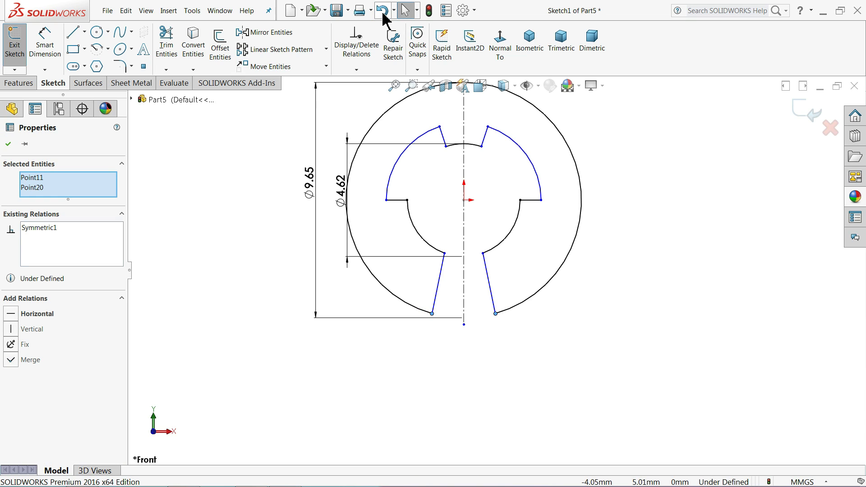
click(229, 199)
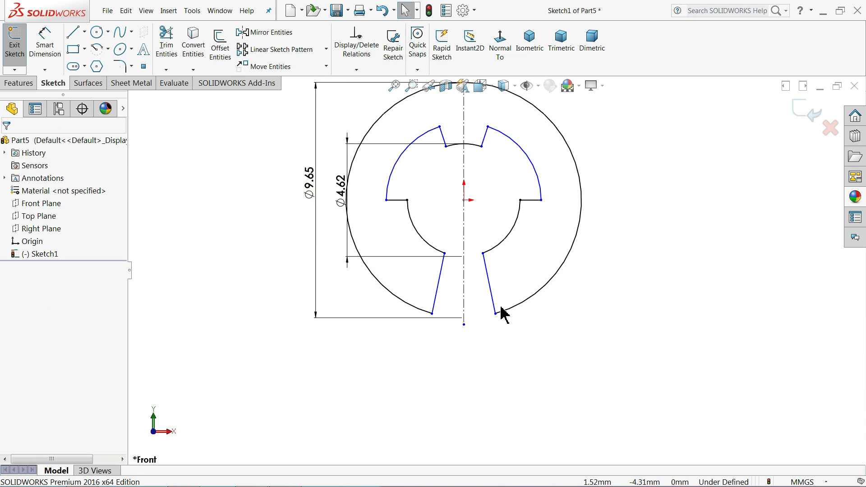
Dimension the horizontal distance between the lower endpoints of the opening's two slanted lines as 3.81 mm
scroll(504, 314, down, 3)
click(45, 41)
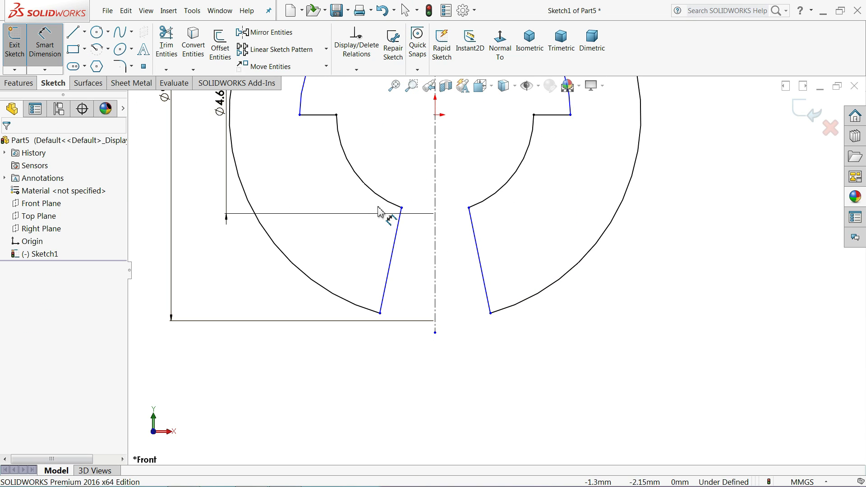
click(381, 313)
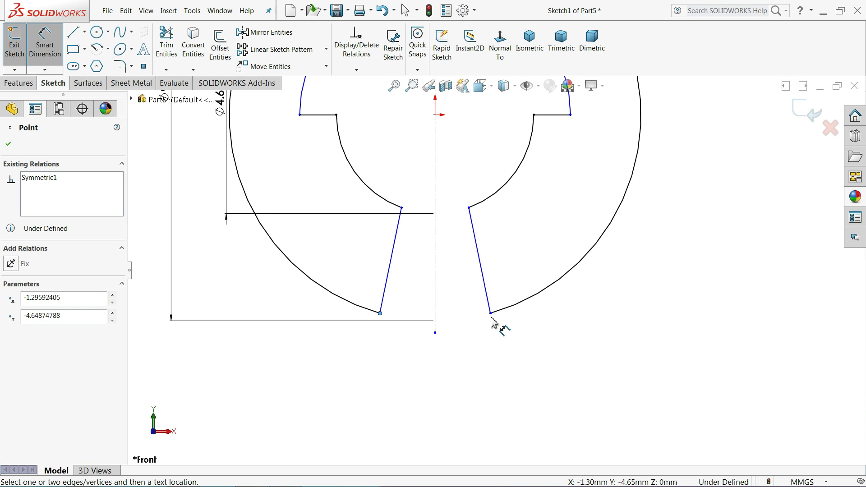
click(497, 321)
click(435, 371)
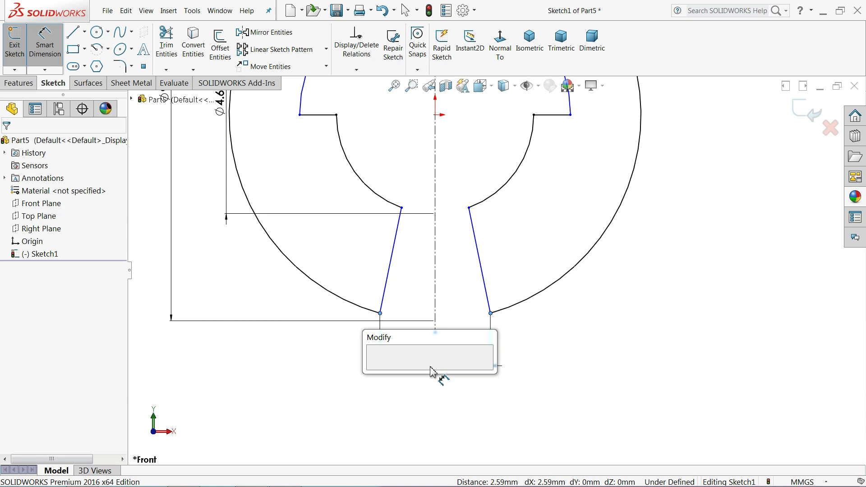
text(3.81)
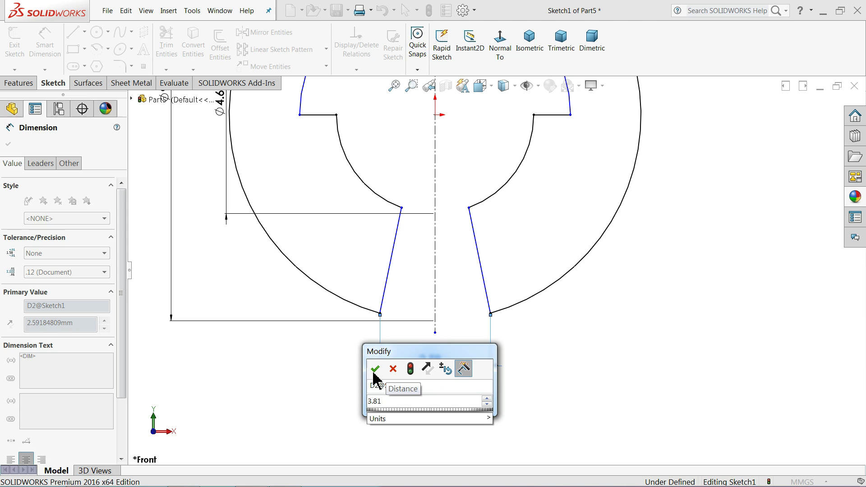
click(375, 369)
Dimension the horizontal distance between the upper endpoints of the opening's two slanted lines as 3.04 mm
click(470, 208)
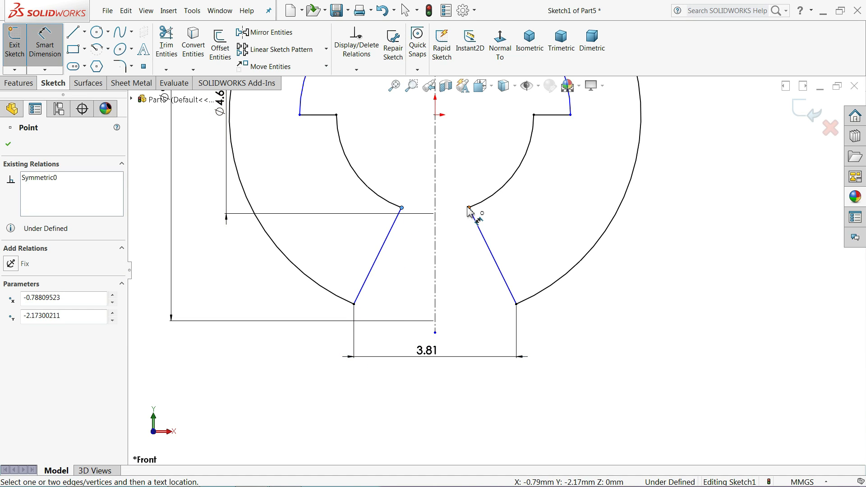
click(451, 196)
text(3.)
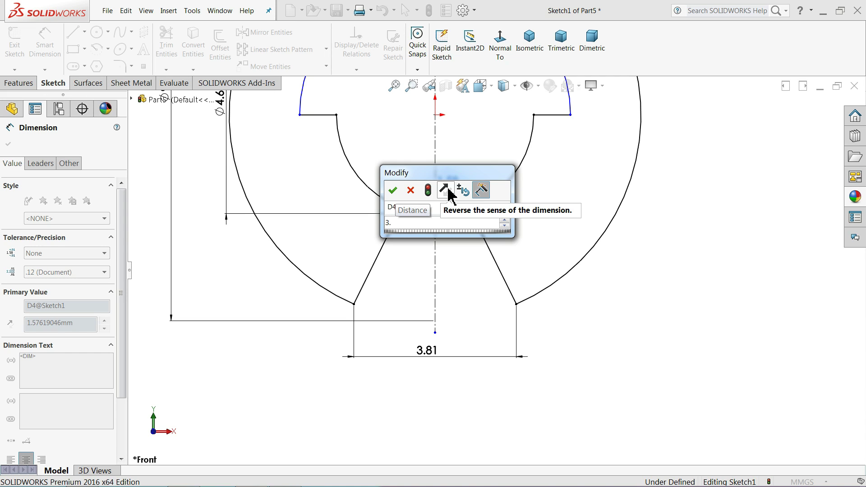
text(04)
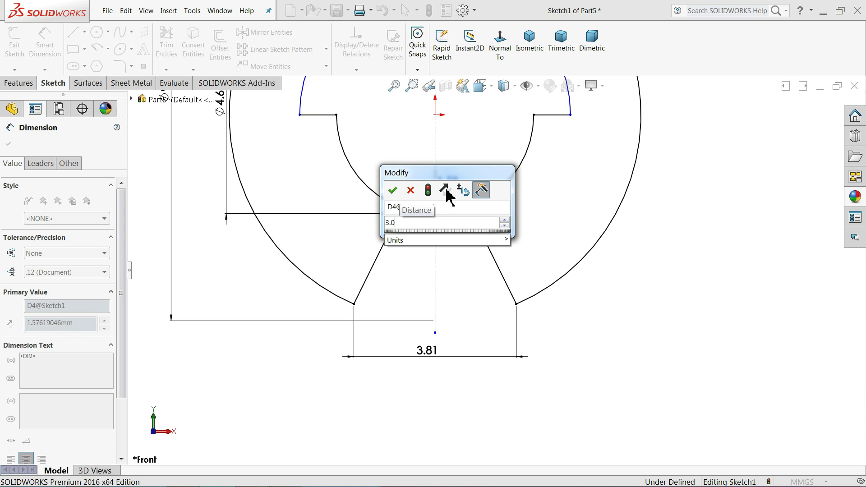
click(392, 192)
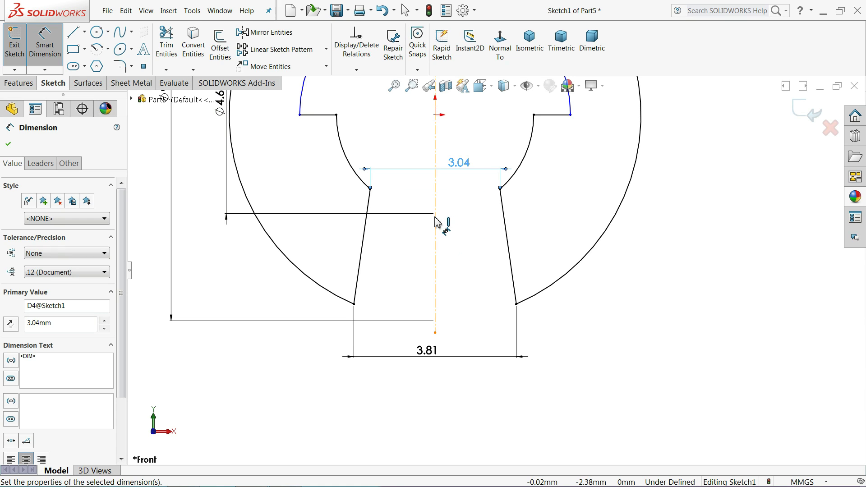
Dimension the distance between the upper endpoints of the two short slanted lines on the top inner tab as 1.524 mm
scroll(447, 223, up, 2)
scroll(485, 189, up, 1)
scroll(484, 172, down, 4)
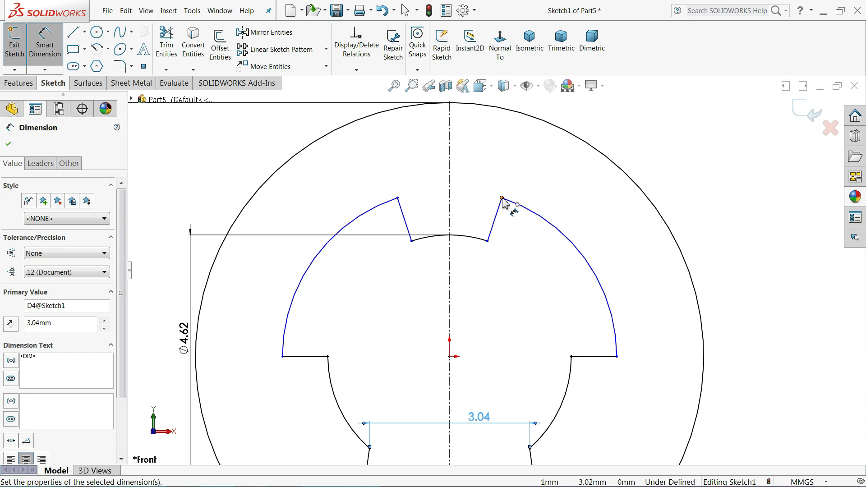
click(503, 198)
click(398, 198)
scroll(460, 181, up, 2)
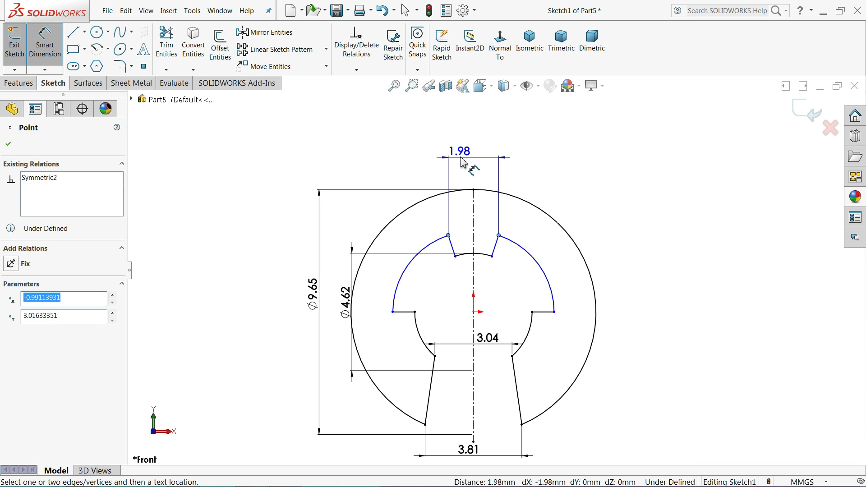
click(469, 155)
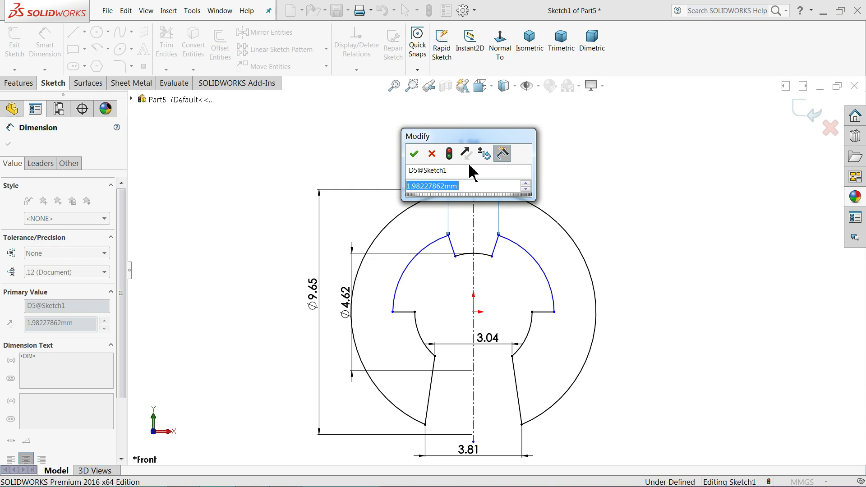
text(1.524)
key(Return)
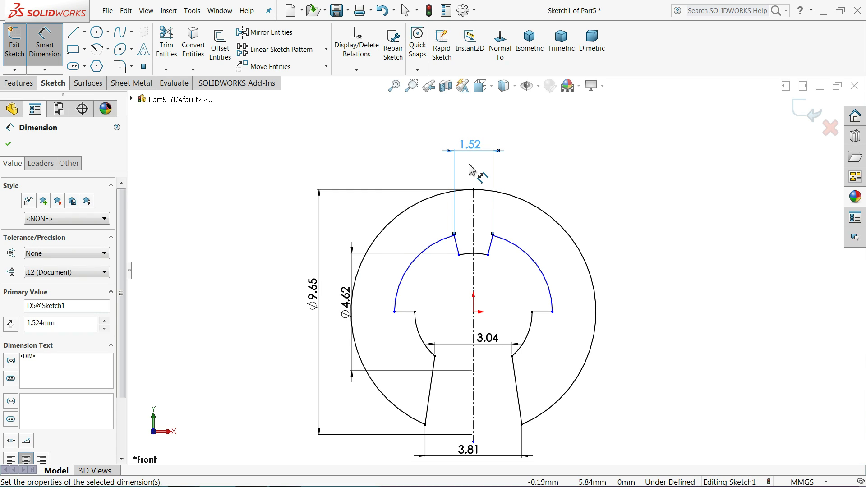
Dimension the distance between the lower endpoints of the top inner tab's slanted lines, accepting the proposed value
scroll(474, 271, up, 3)
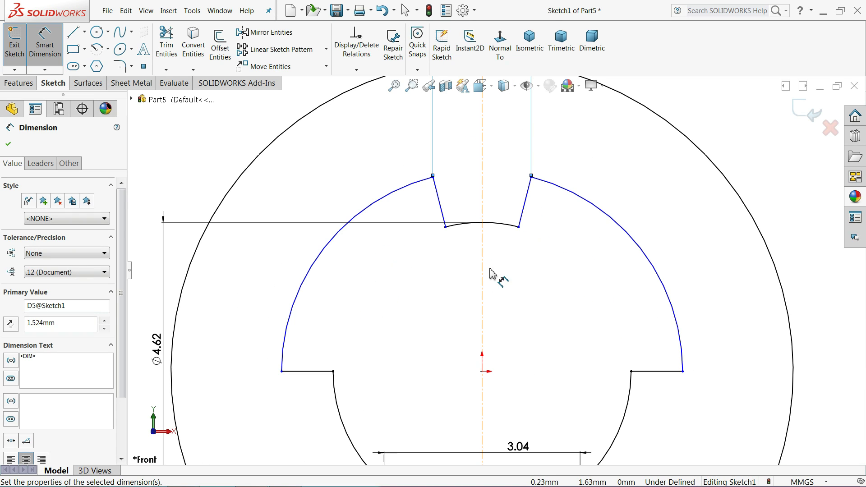
click(519, 227)
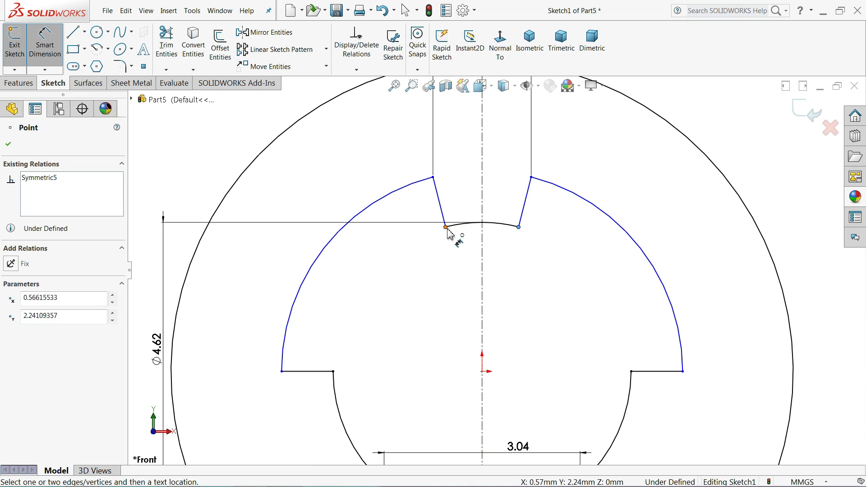
click(446, 227)
click(468, 255)
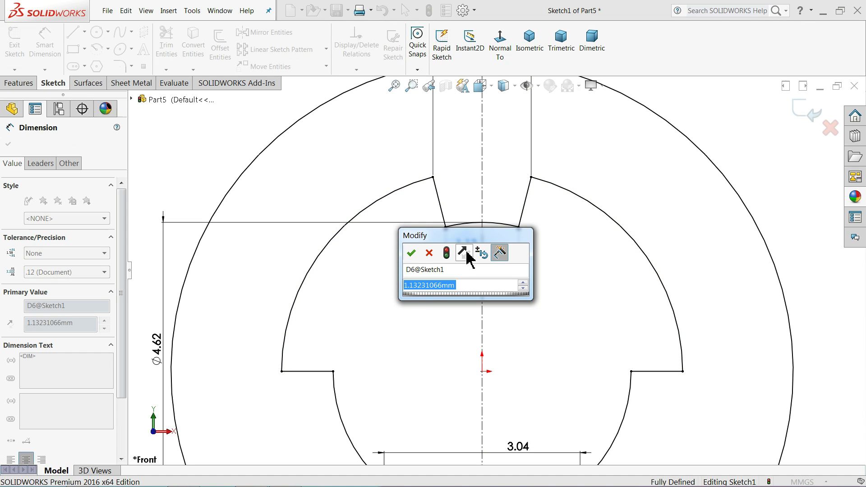
click(411, 253)
scroll(456, 265, down, 5)
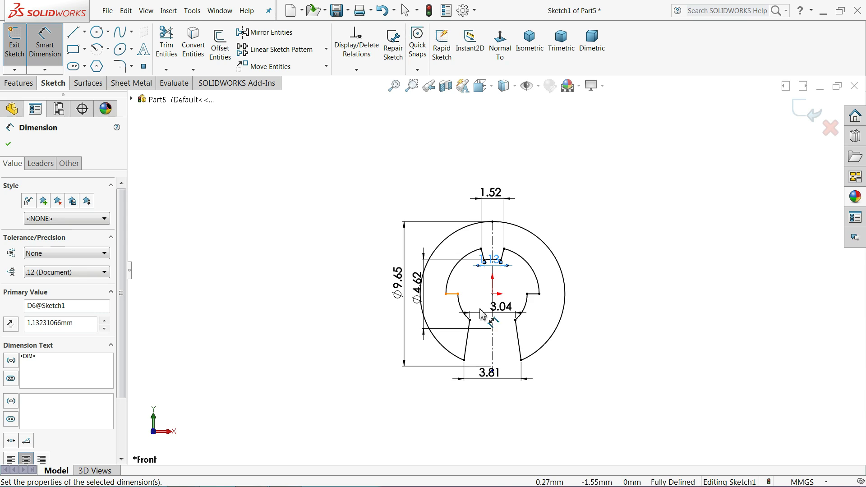
scroll(508, 328, up, 2)
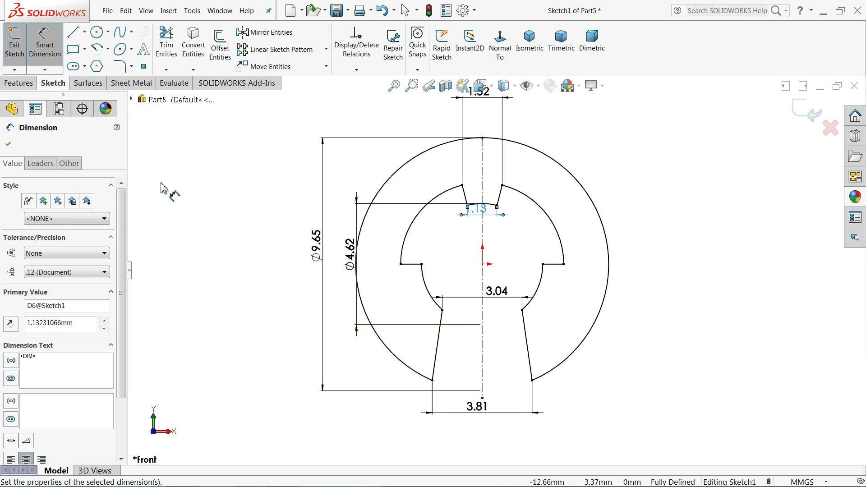
Fillet both sharp outer corners of the ring's lower opening with a 0.5 mm sketch fillet radius
click(119, 66)
scroll(395, 375, down, 3)
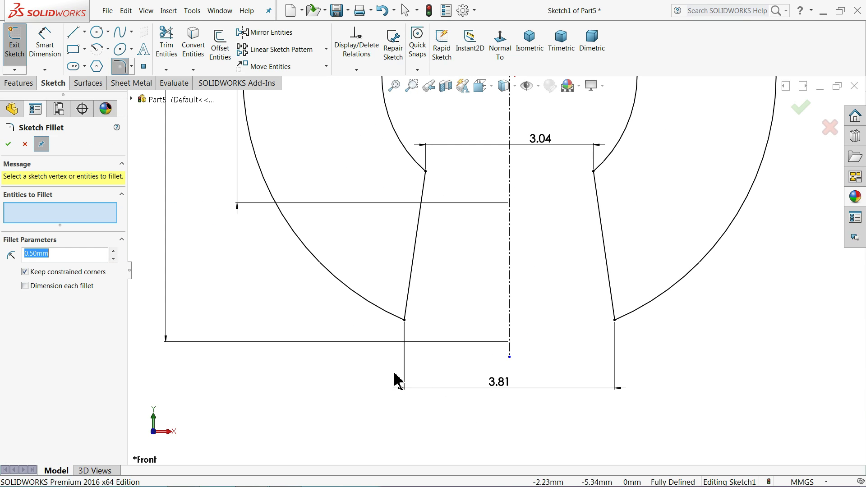
click(405, 321)
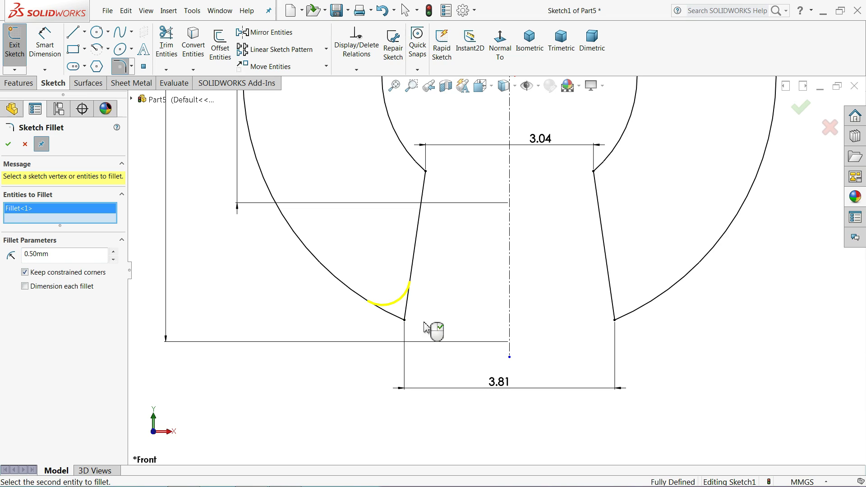
click(615, 321)
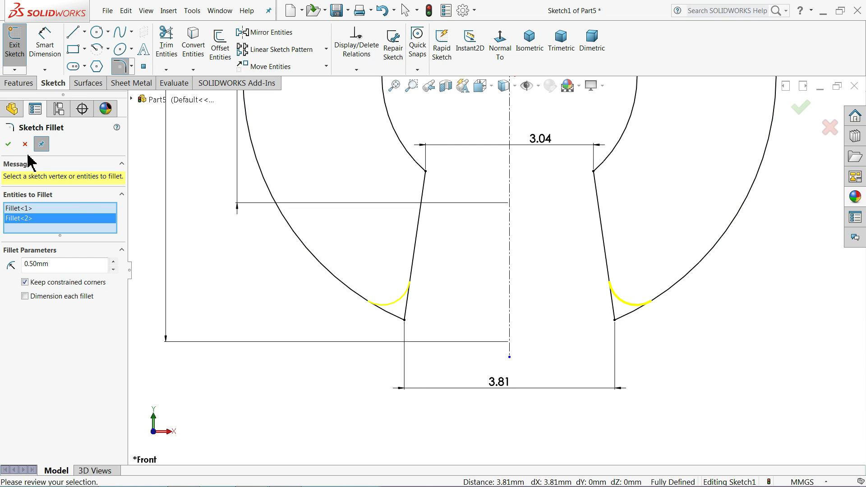
click(8, 144)
click(8, 144)
scroll(418, 203, up, 5)
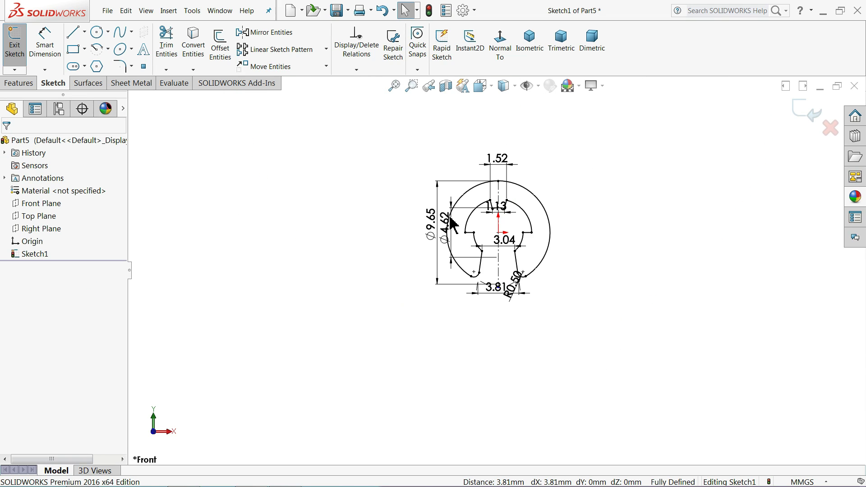
scroll(519, 222, down, 3)
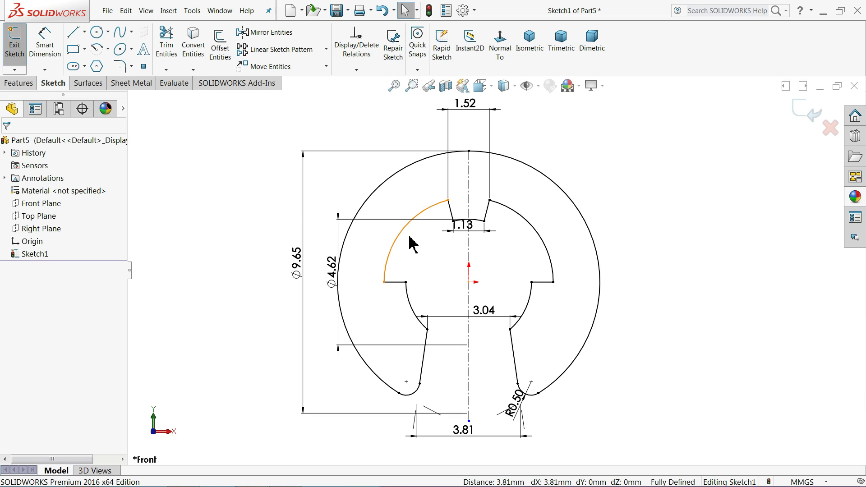
Set up a Mid Plane boss extrusion of the ring profile with a depth of 0.5 mm
click(18, 83)
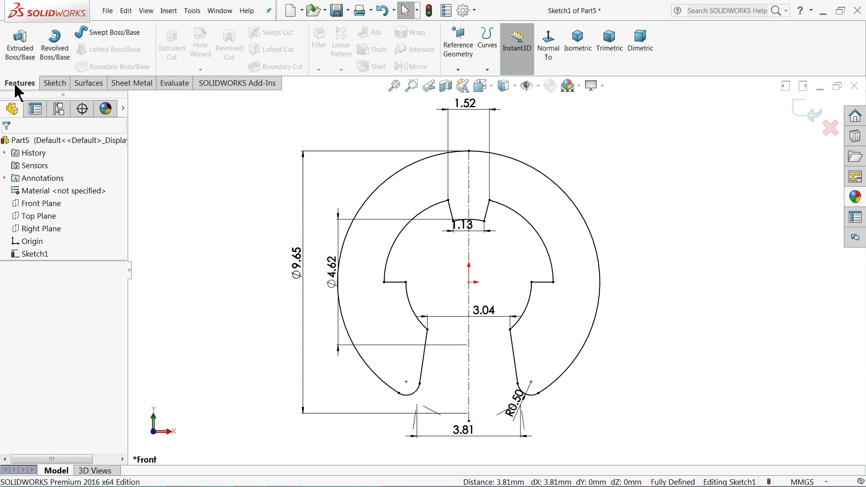
click(20, 50)
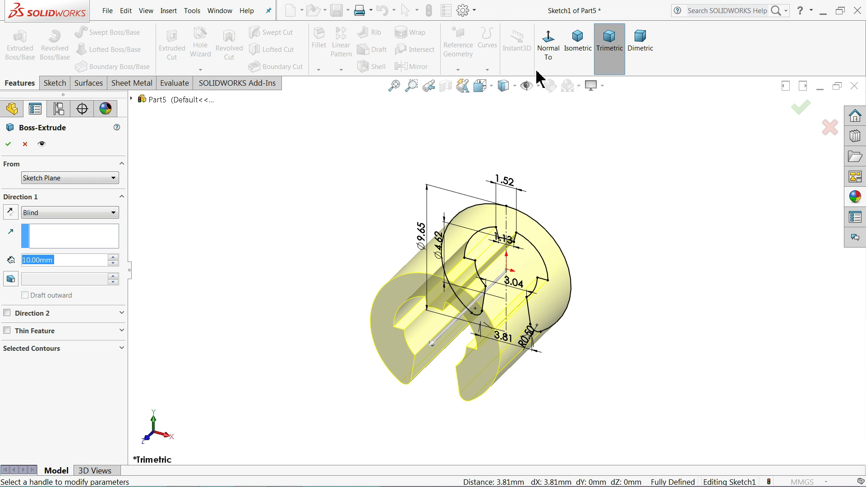
click(43, 222)
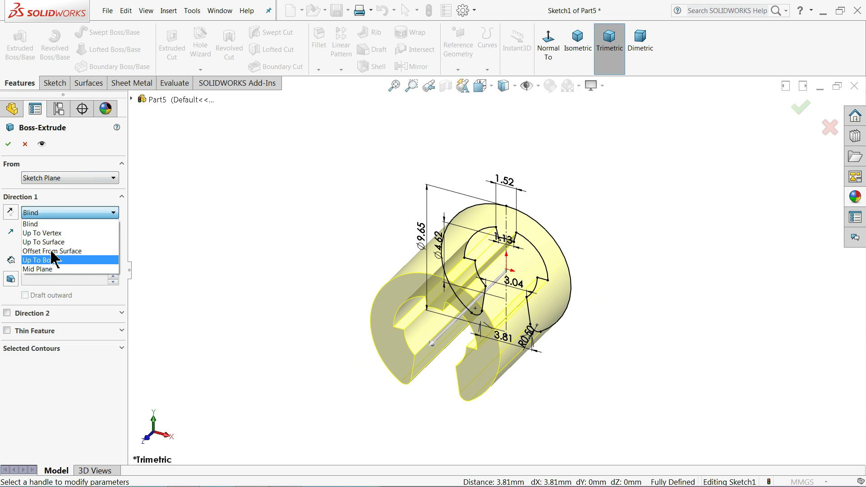
click(48, 270)
text(0.5)
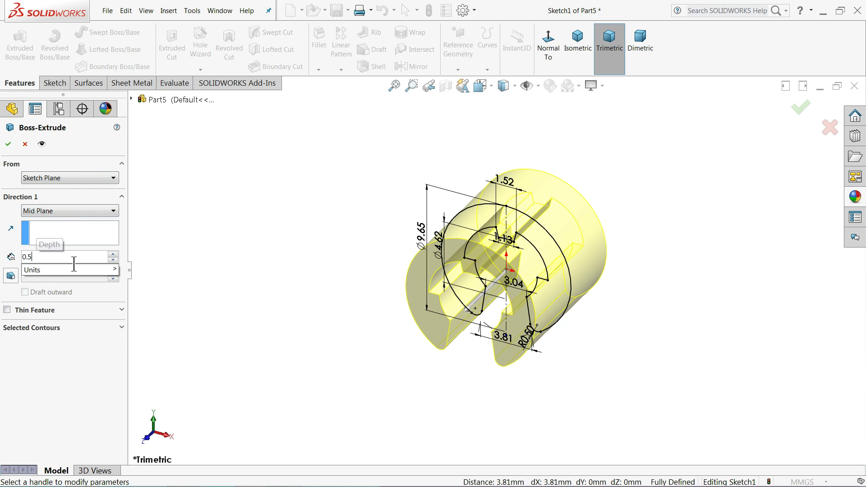
key(Return)
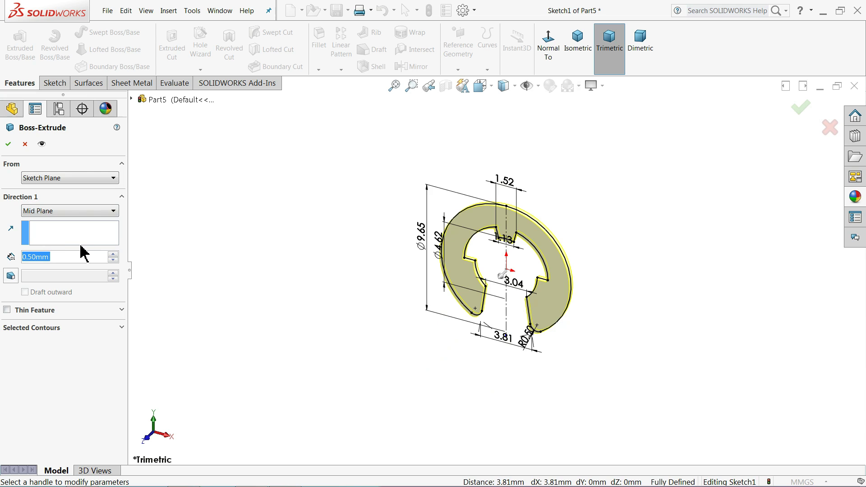
Set the ring's Mid Plane extrusion depth to 0.635 mm and create the solid
scroll(509, 298, down, 4)
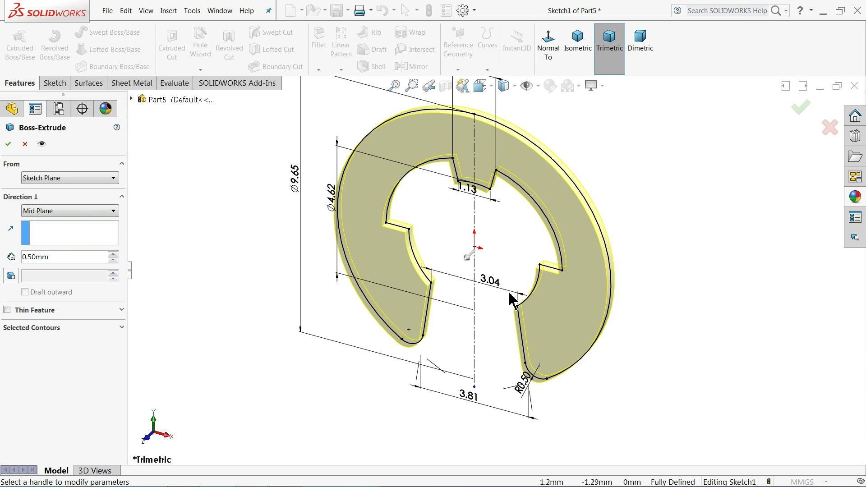
scroll(510, 298, down, 2)
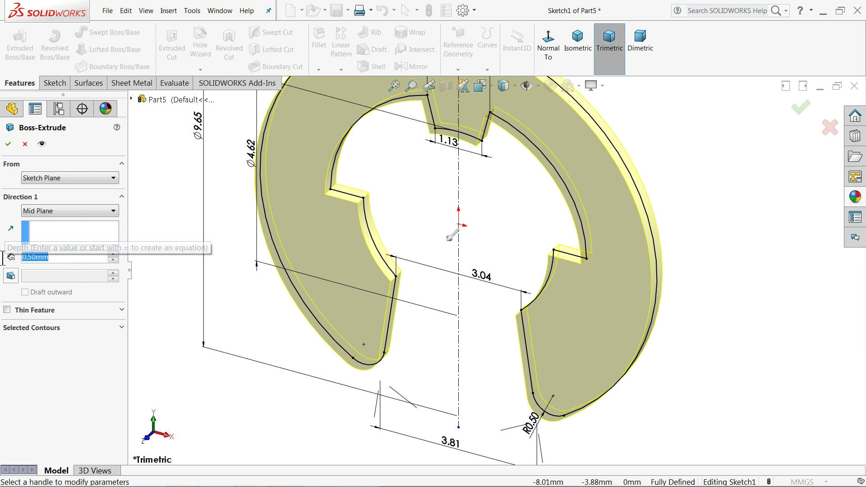
text(0.635)
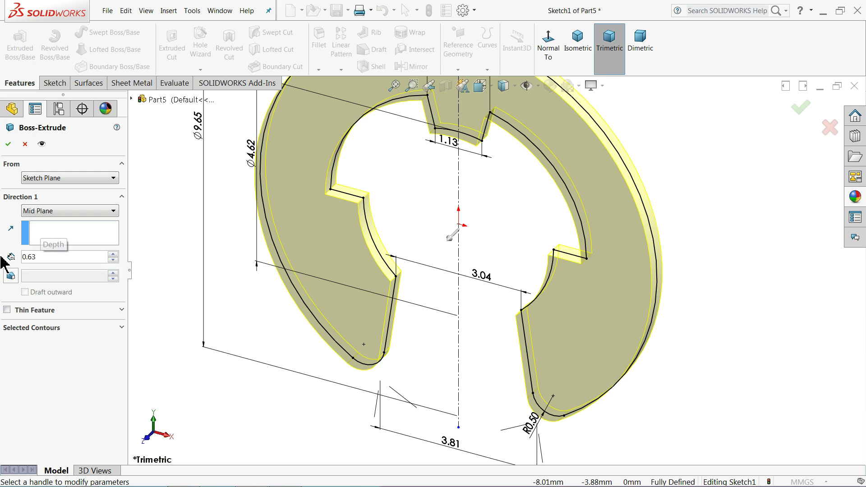
key(Return)
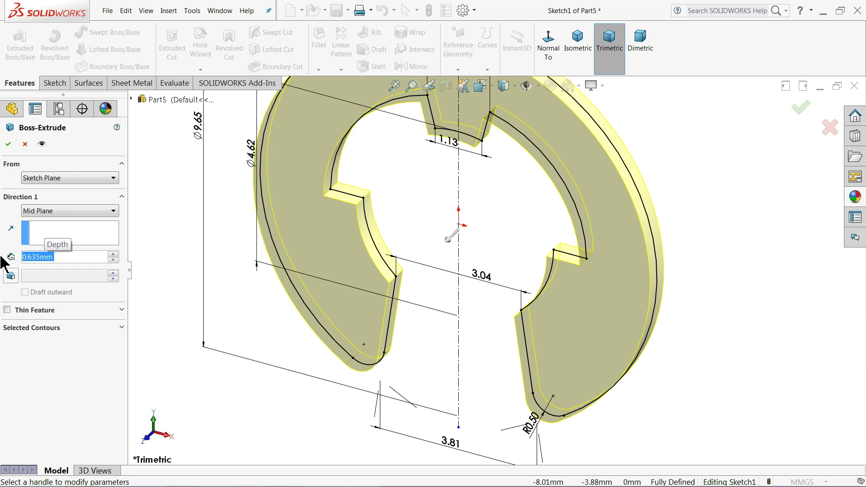
click(9, 147)
key(f)
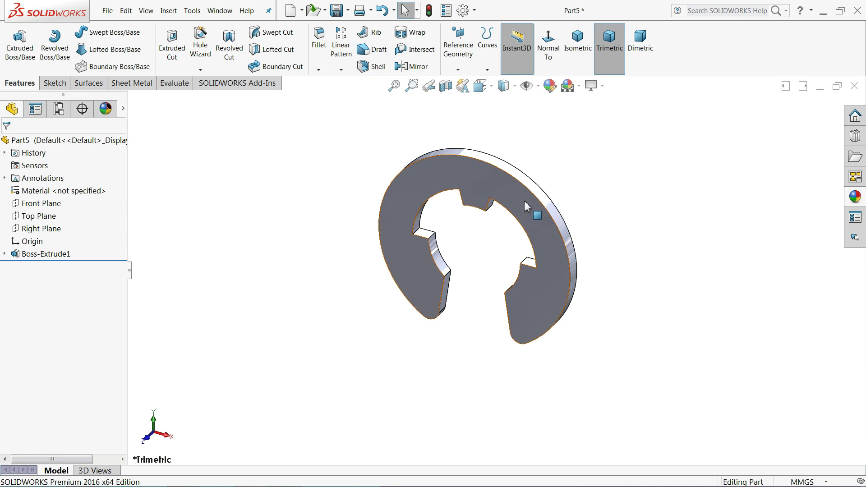
Apply a medium gray colour from the standard swatches to the whole retaining ring part
click(551, 86)
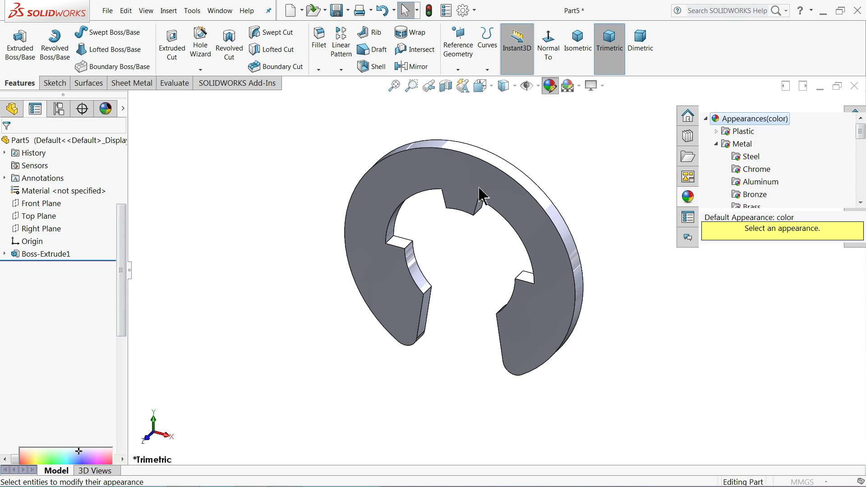
click(89, 407)
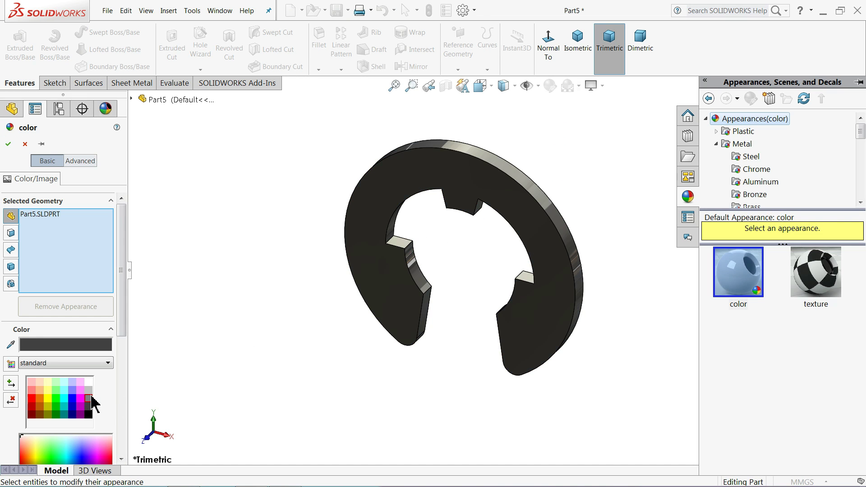
click(90, 398)
middle_drag(216, 389, 229, 363)
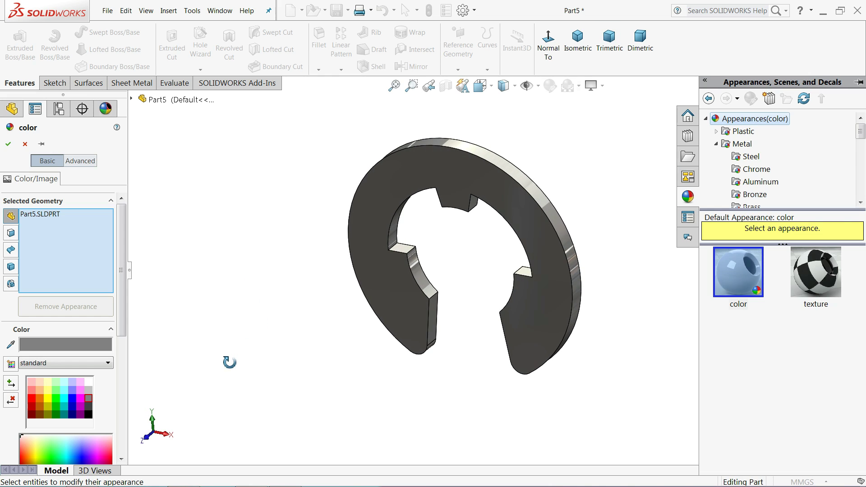
click(8, 145)
Save the retaining ring part as 5.circlip in the castor Wheel folder
click(336, 10)
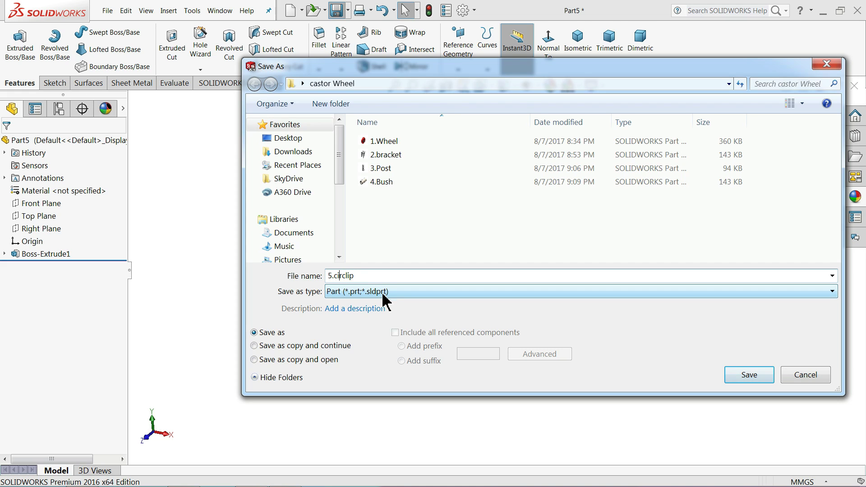
click(739, 384)
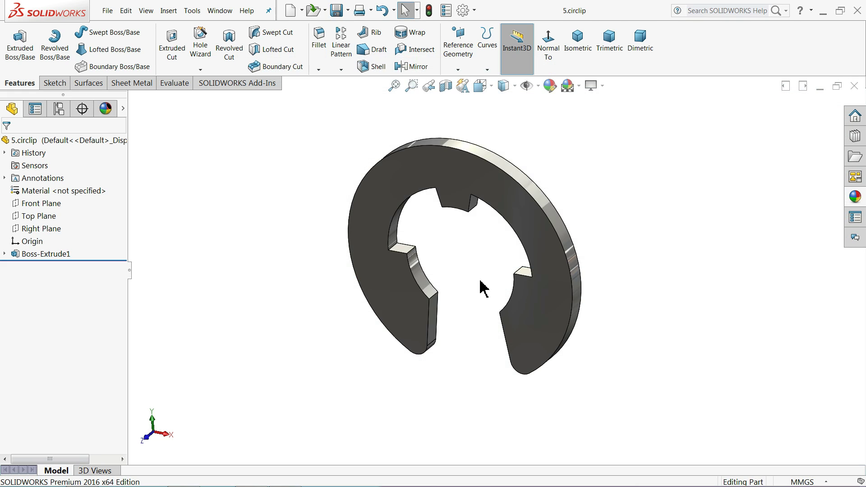
mouse_move(473, 271)
middle_down()
mouse_move(523, 145)
mouse_move(478, 253)
mouse_move(502, 265)
mouse_move(507, 216)
mouse_move(480, 264)
middle_up()
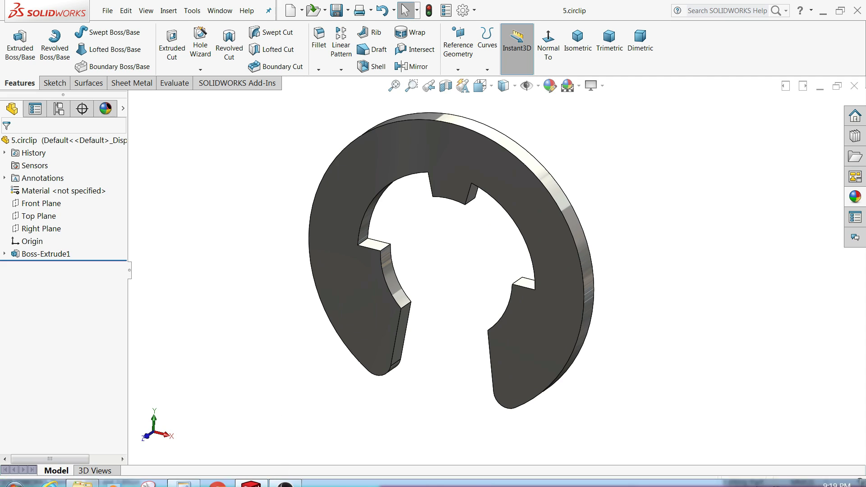
click(284, 472)
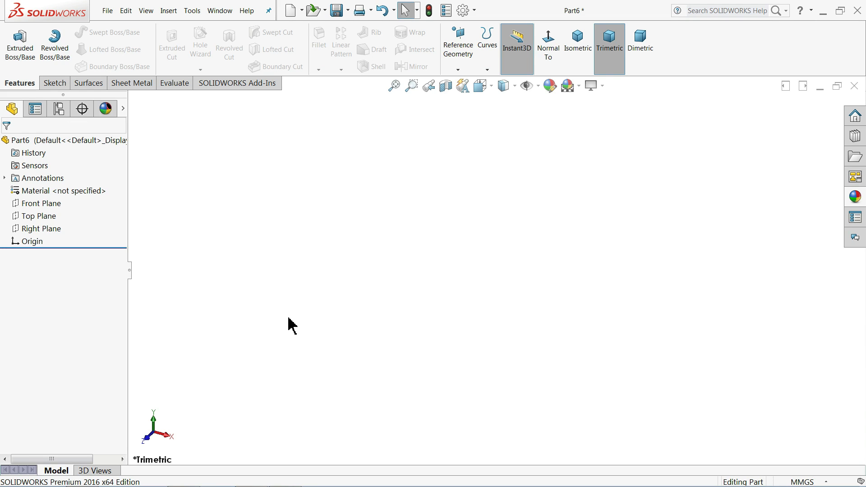
In the new part, sketch two concentric circles at the origin on the Right Plane, with radii about 90 mm and 35 mm
click(29, 204)
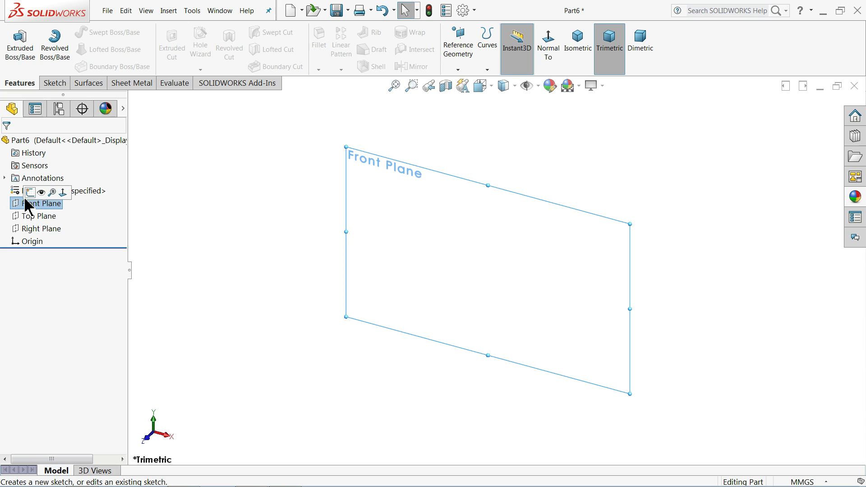
click(35, 229)
click(29, 221)
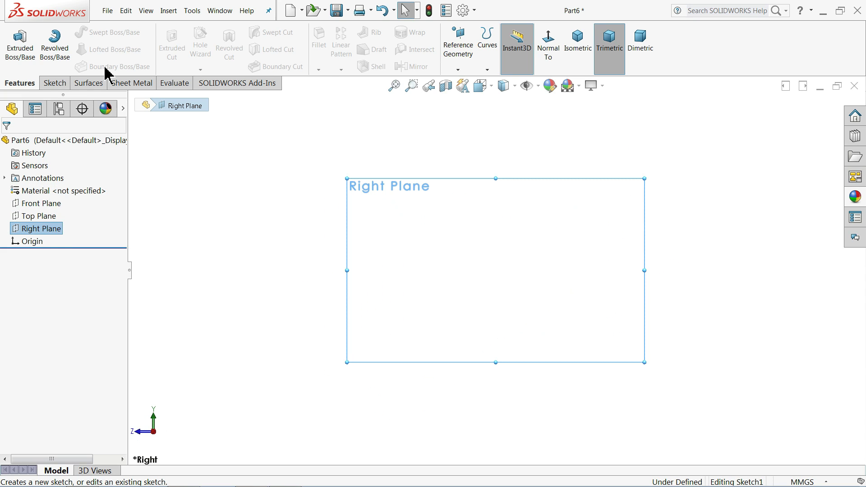
click(97, 33)
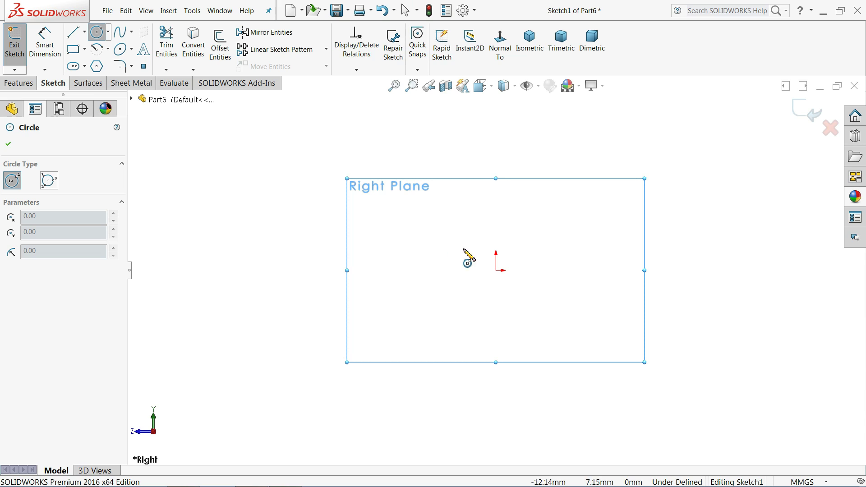
click(496, 271)
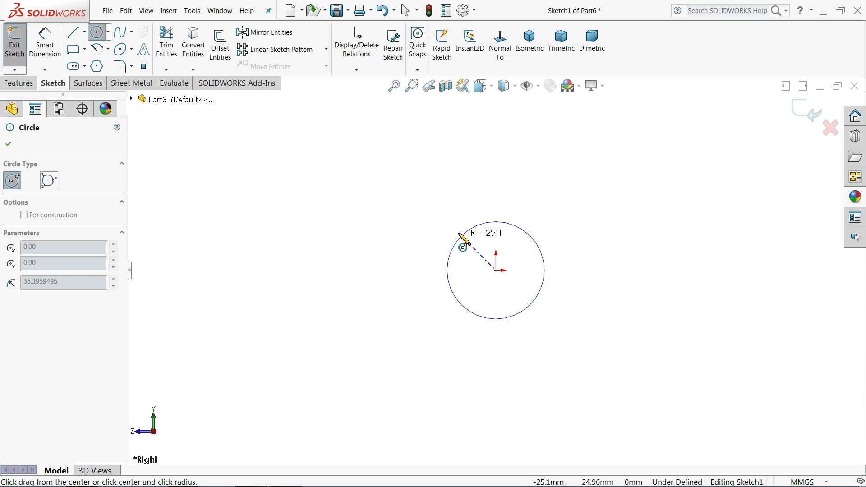
click(392, 176)
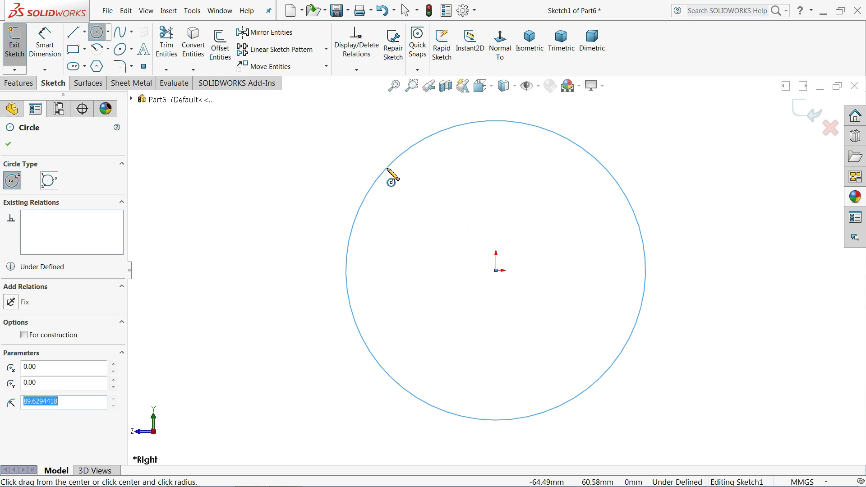
click(496, 271)
click(446, 244)
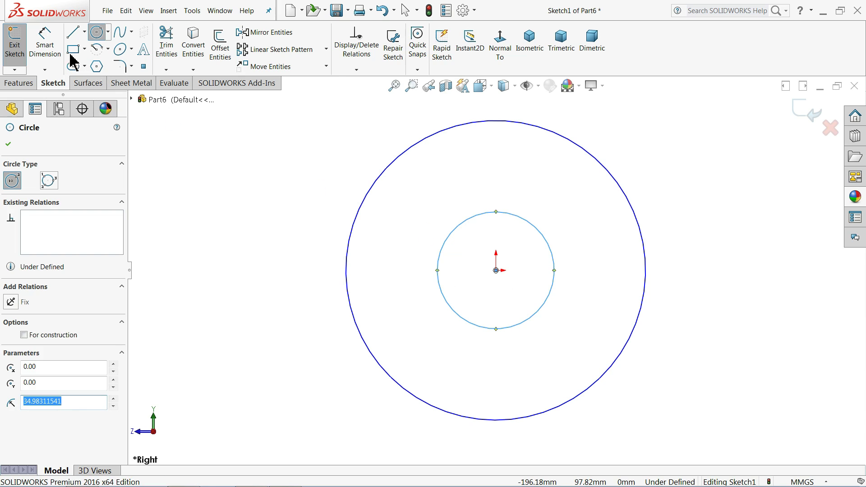
Dimension the outer circle's diameter as 16 mm
click(45, 45)
click(352, 247)
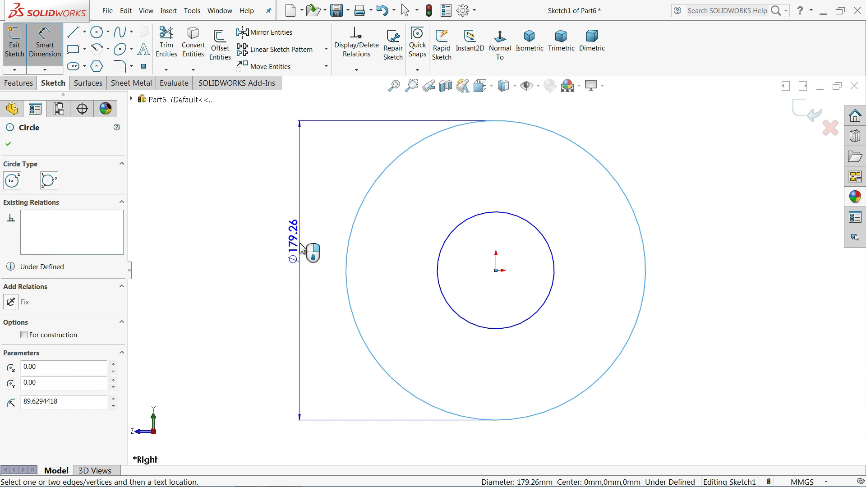
click(303, 248)
text(16)
click(245, 245)
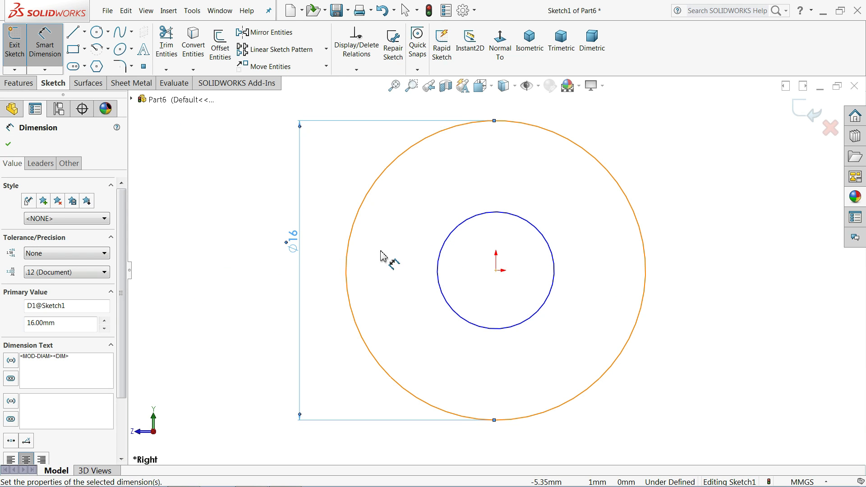
Dimension the inner circle's diameter as 7.5 mm
click(440, 266)
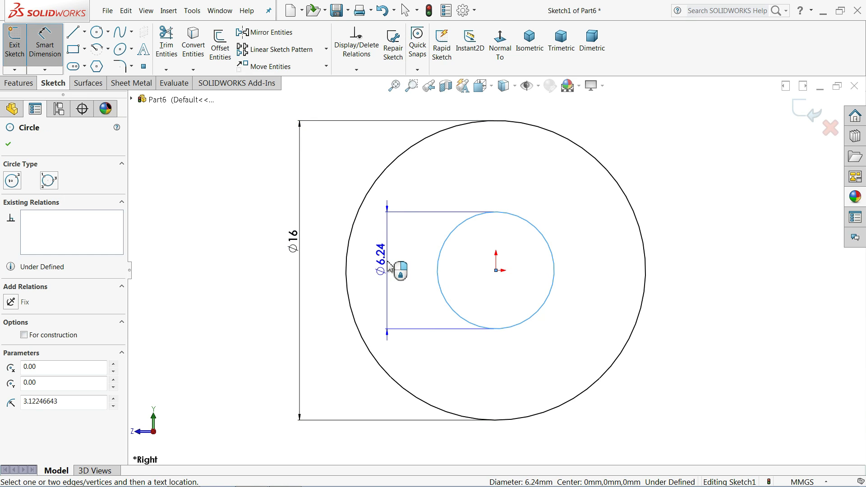
click(331, 265)
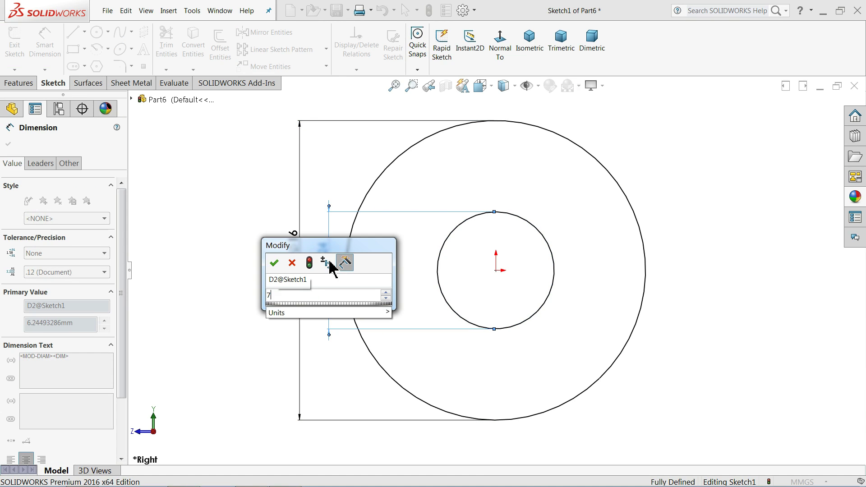
text(7.5)
click(274, 267)
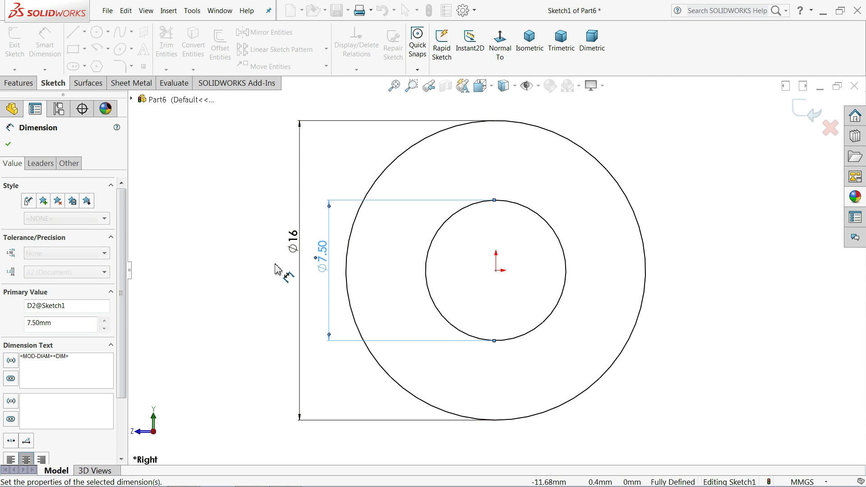
Extrude the full 16 mm outer circle contour 2 mm blind in the reversed direction to form the pin head
click(18, 83)
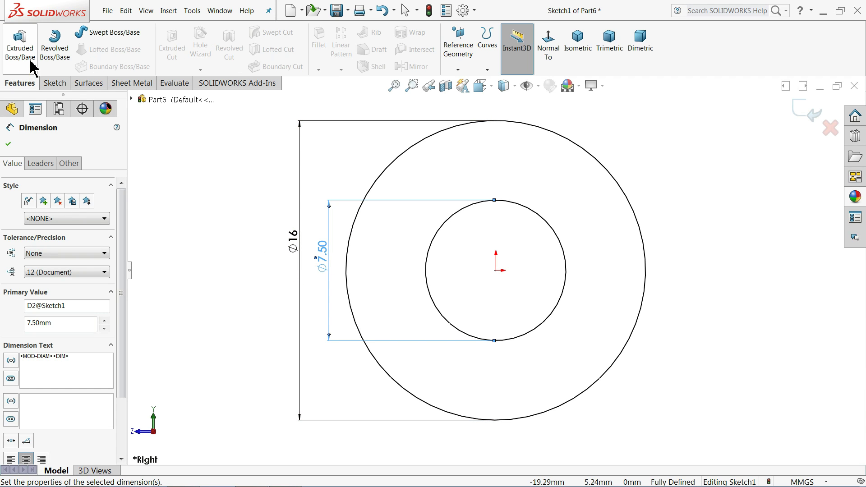
click(22, 55)
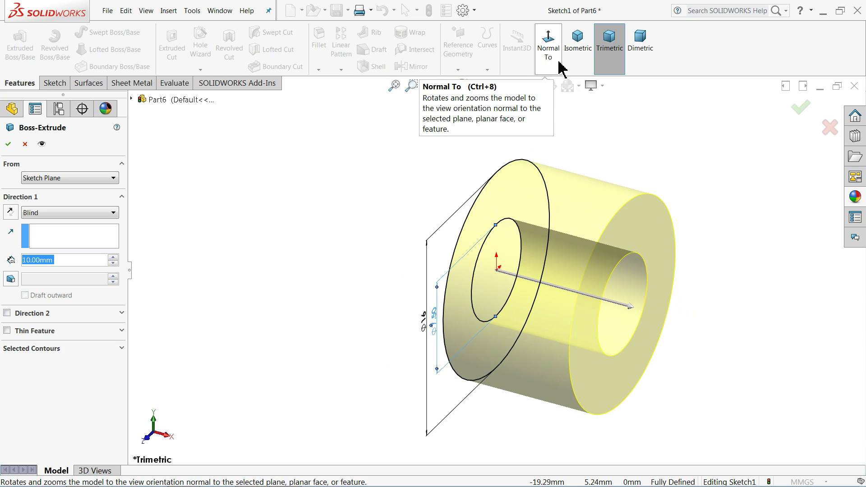
click(11, 212)
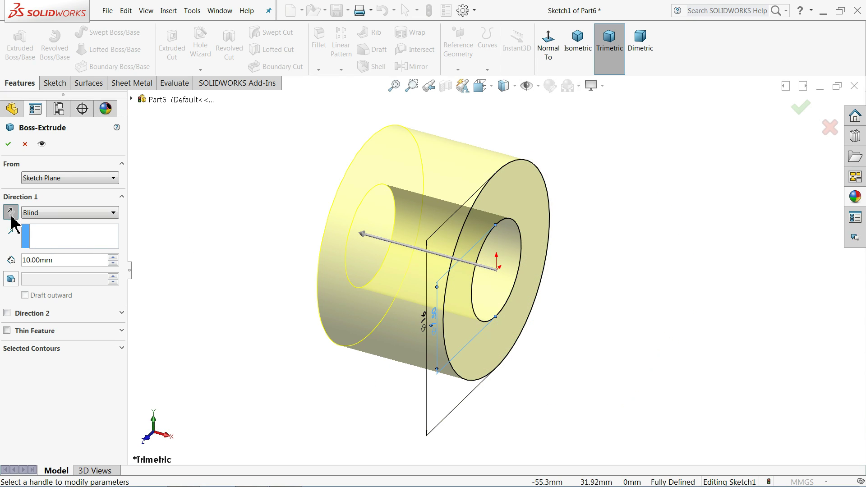
text(2)
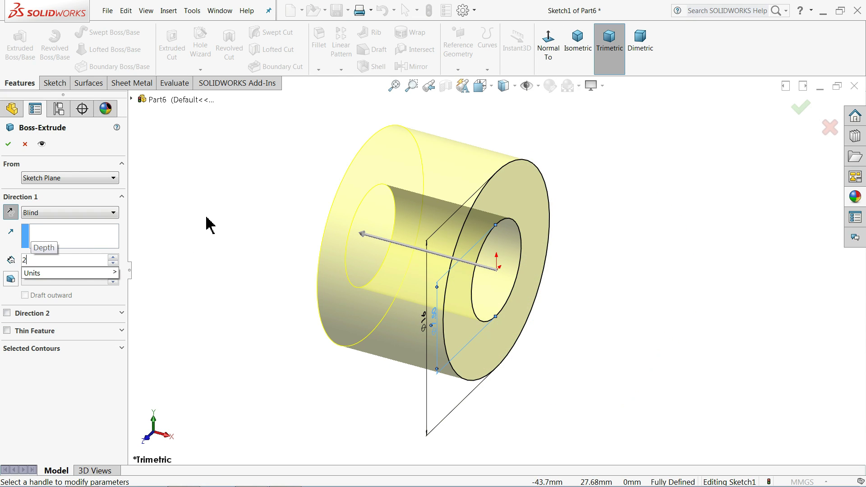
key(Return)
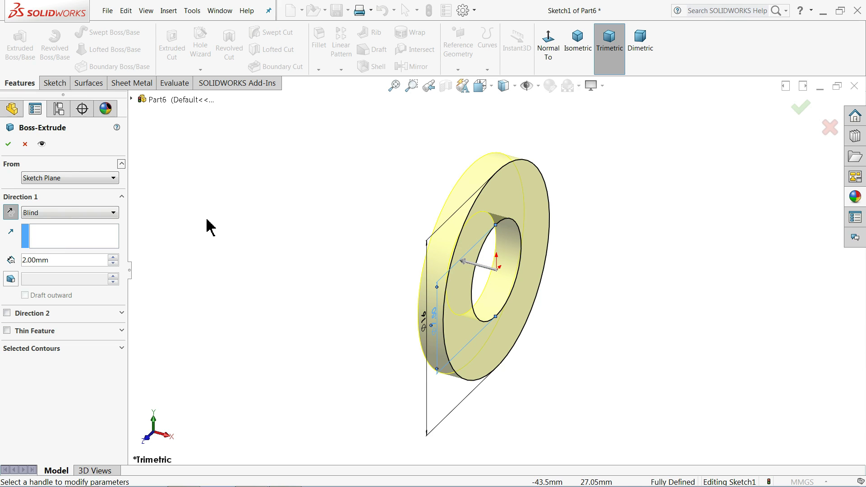
click(10, 351)
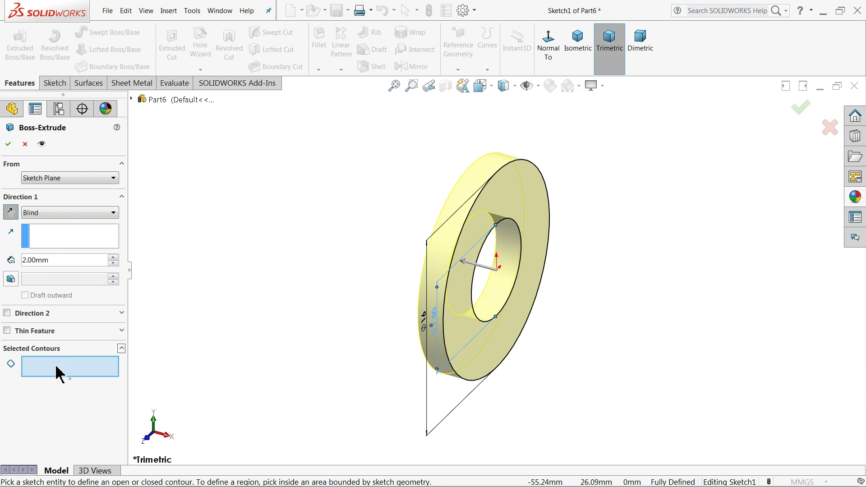
click(446, 325)
mouse_move(361, 321)
middle_down()
mouse_move(342, 302)
mouse_move(423, 321)
mouse_move(344, 299)
middle_up()
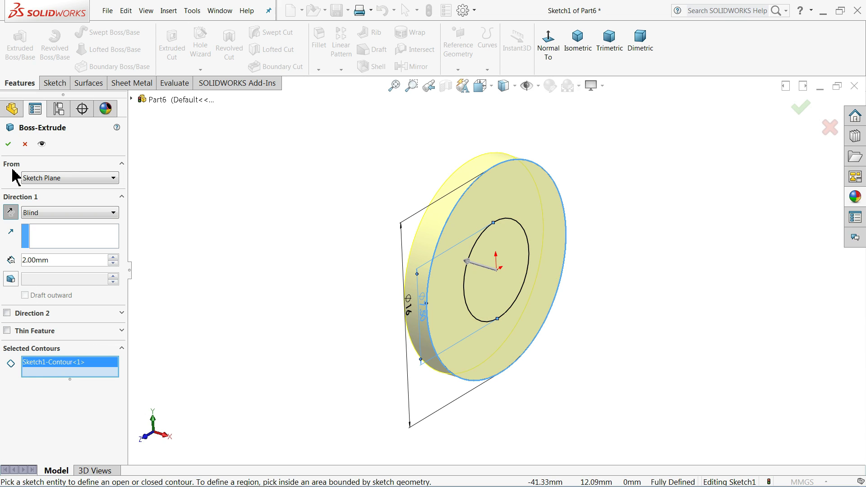
click(9, 145)
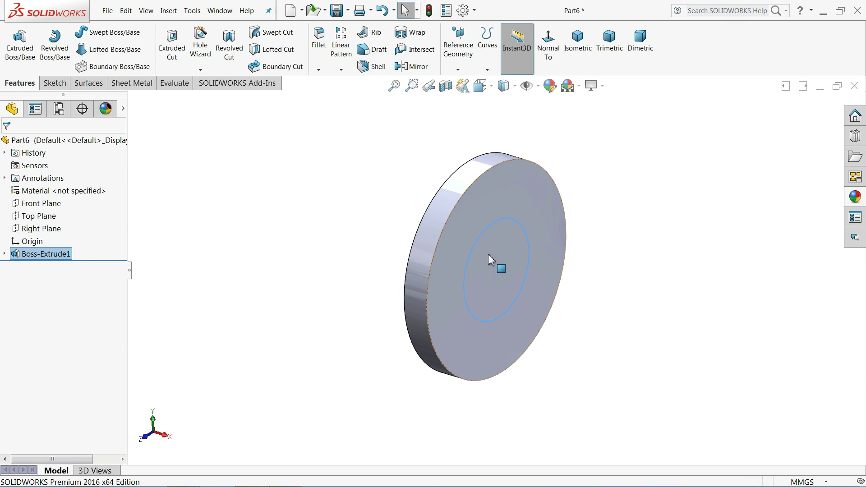
Reuse the same sketch to extrude the inner 7.5 mm circle contour 38 mm blind, merged with the disc, as the shaft
middle_drag(491, 260, 397, 307)
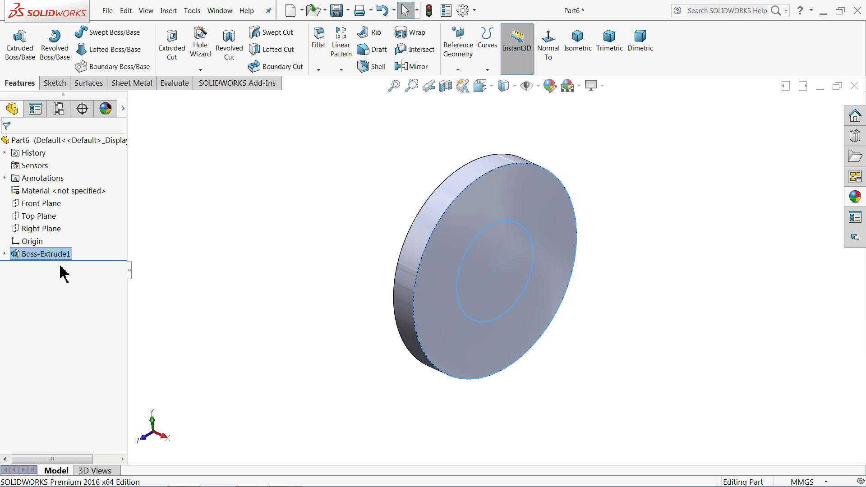
click(7, 254)
click(46, 266)
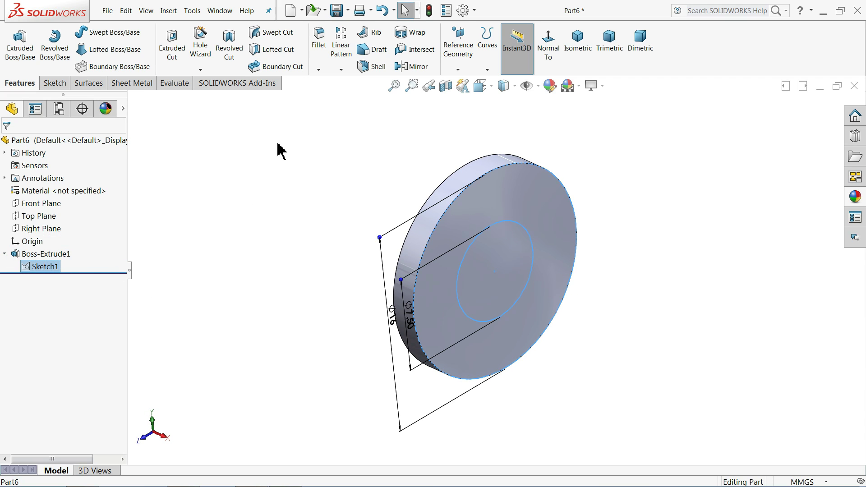
click(19, 47)
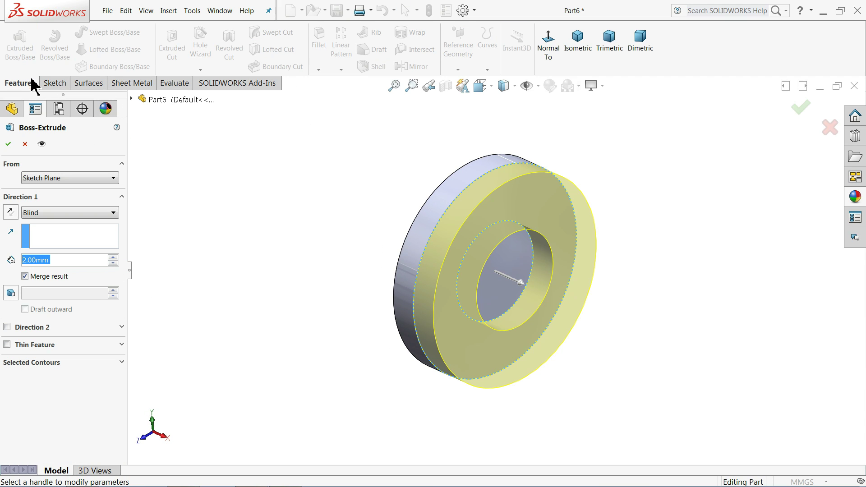
click(31, 362)
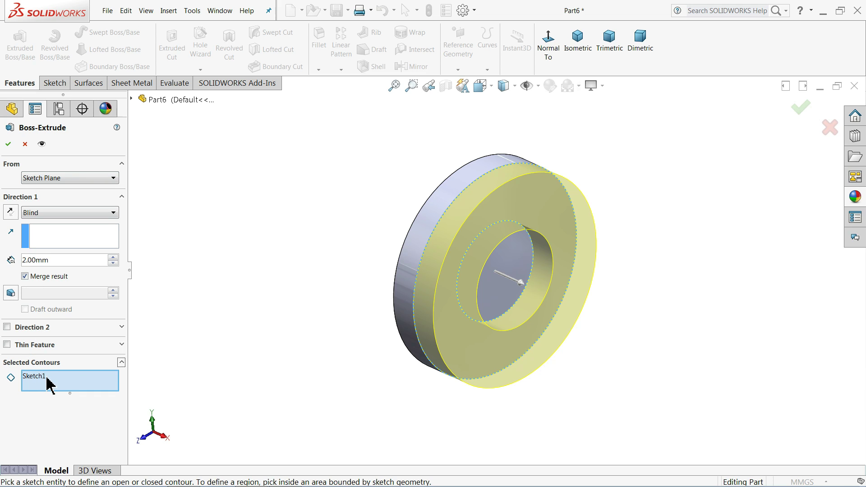
click(475, 325)
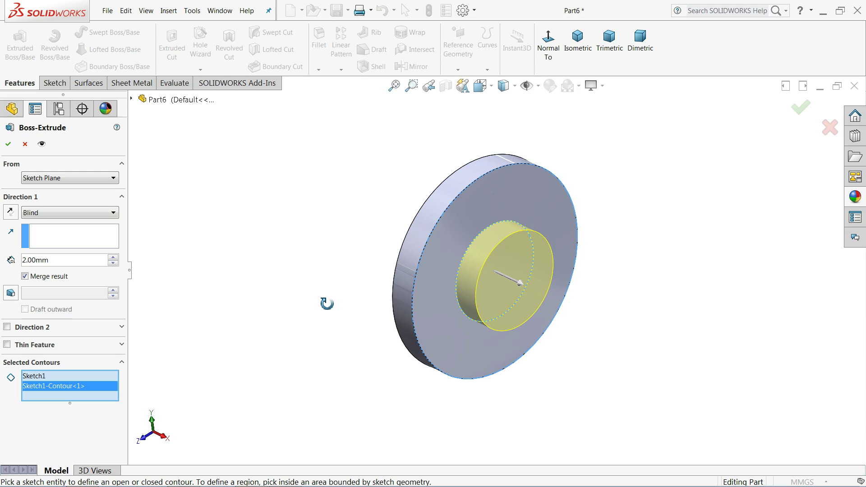
scroll(533, 311, down, 3)
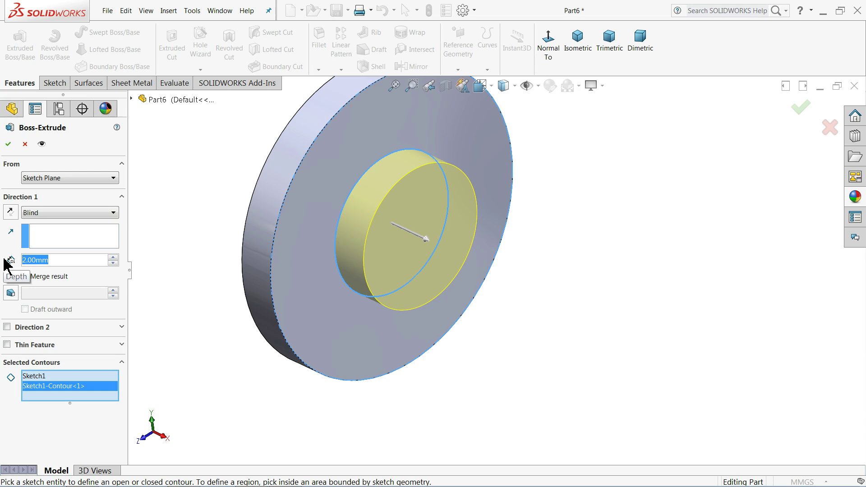
text(38)
key(Return)
key(f)
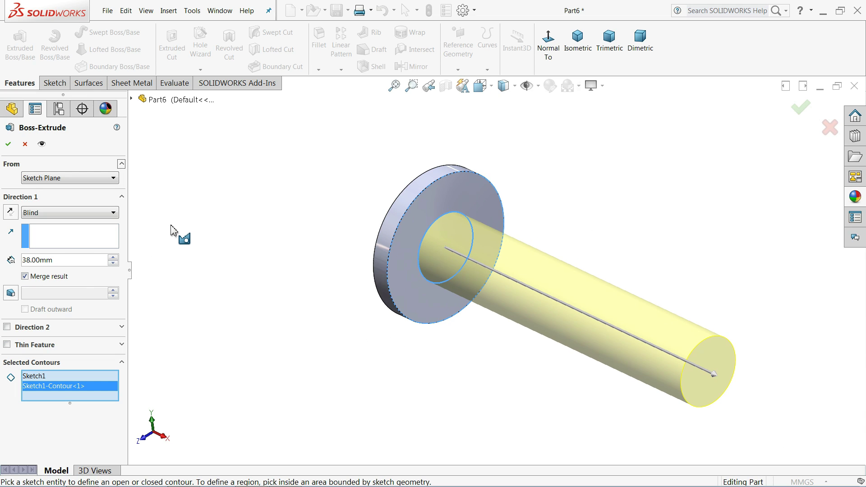
scroll(661, 299, down, 2)
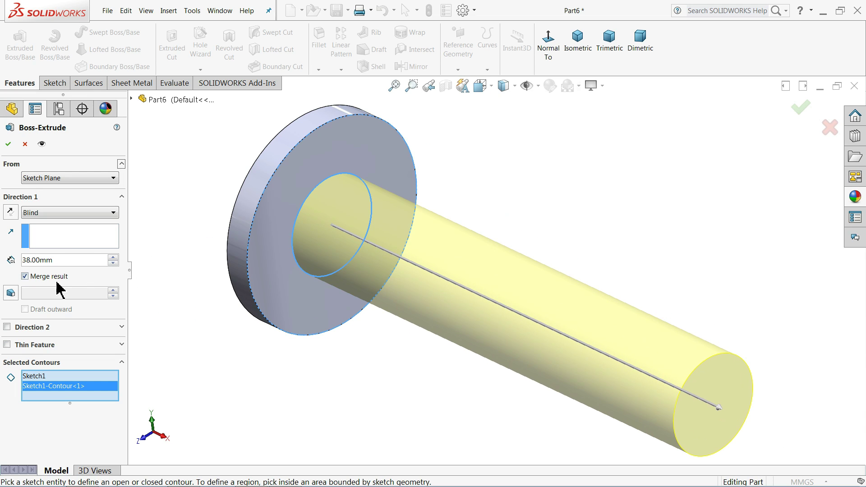
click(8, 145)
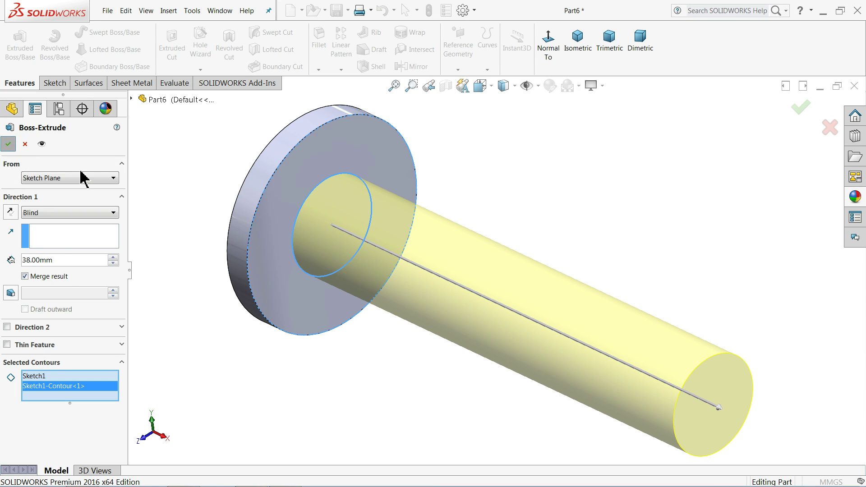
On the Front Plane, sketch a slanted line from the head's inner face to the shaft's upper edge, ending about 2.8 mm along it
middle_drag(195, 197, 236, 215)
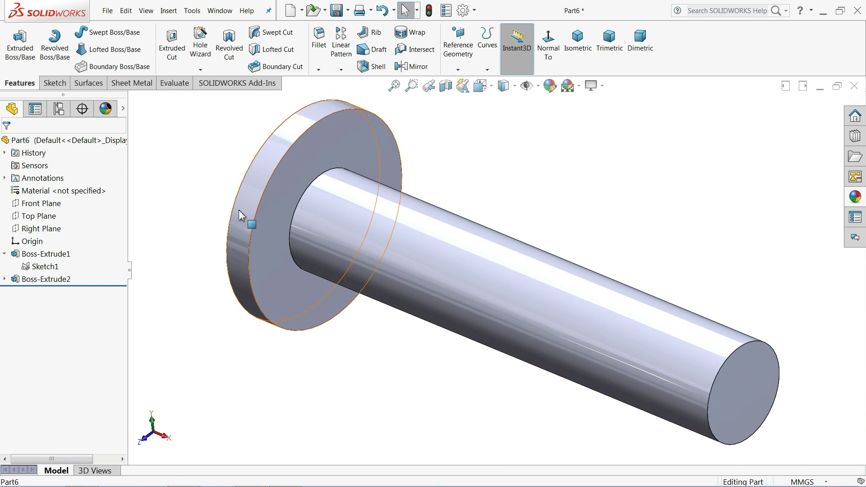
click(38, 202)
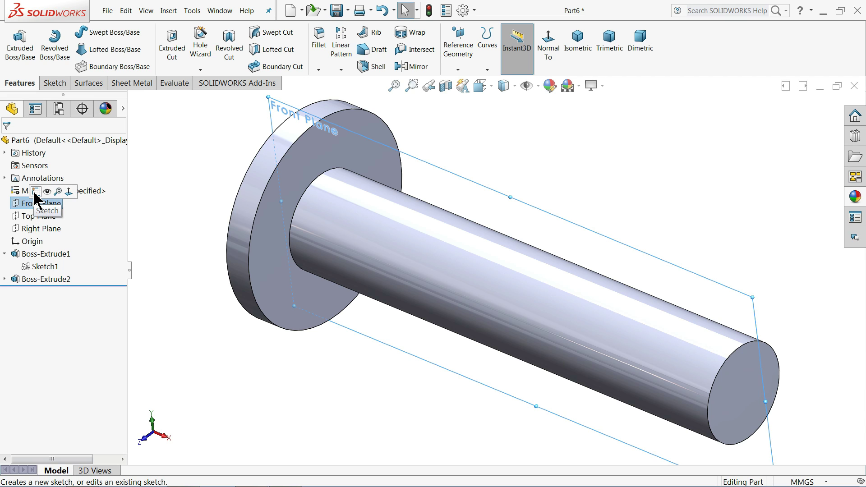
click(35, 192)
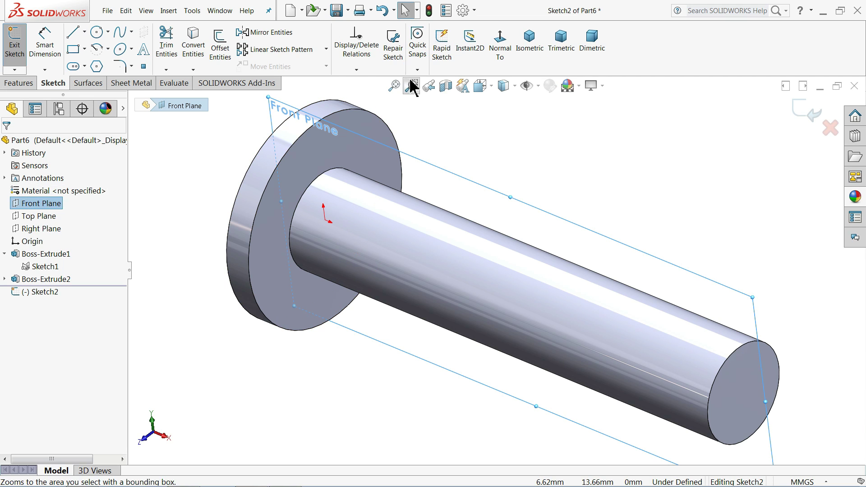
click(500, 40)
click(78, 38)
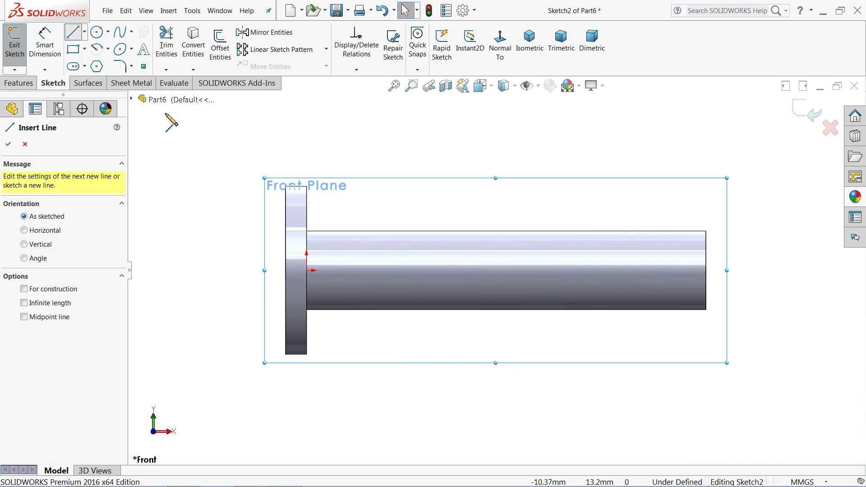
scroll(354, 226, down, 5)
click(299, 193)
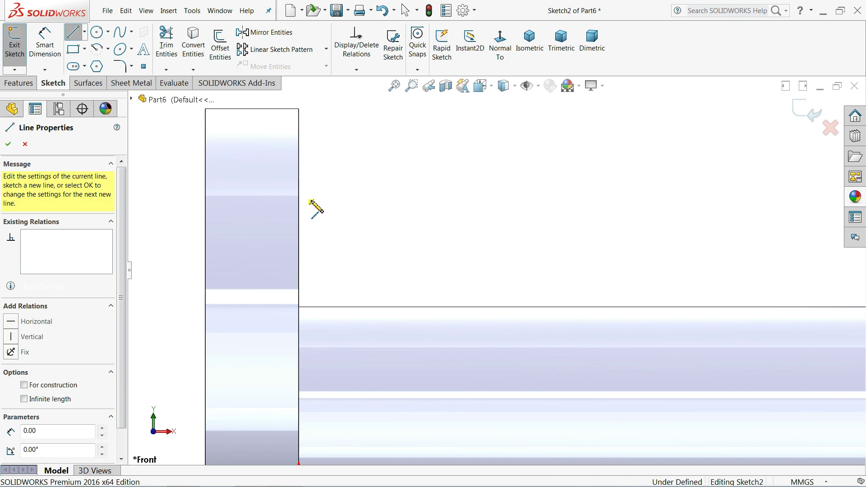
click(430, 307)
right_click(442, 225)
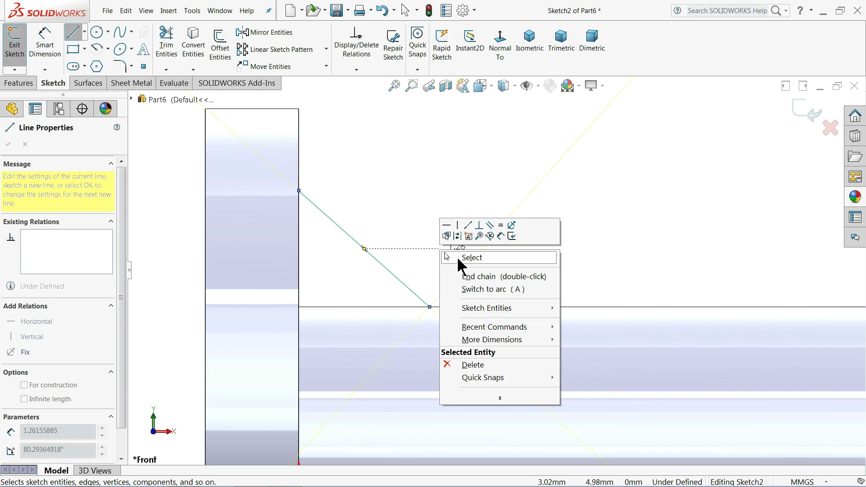
click(469, 256)
Dimension the horizontal distance from the head's inner face to the line's lower endpoint as 2 mm
click(44, 42)
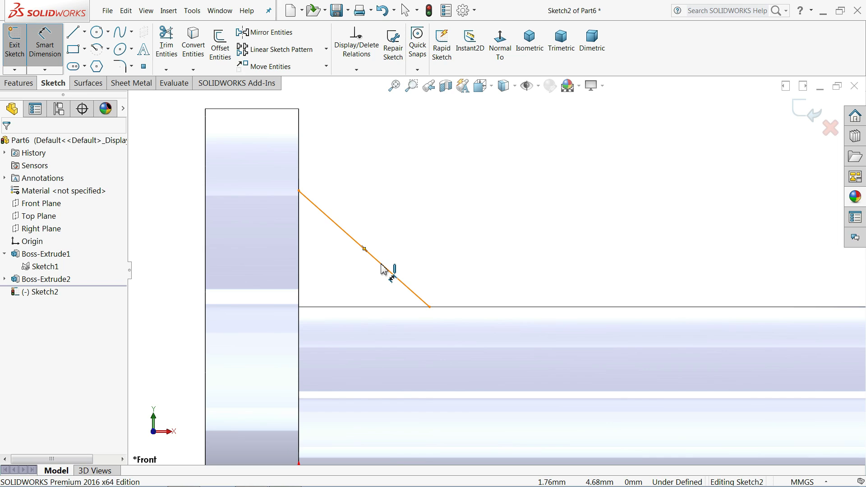
click(430, 307)
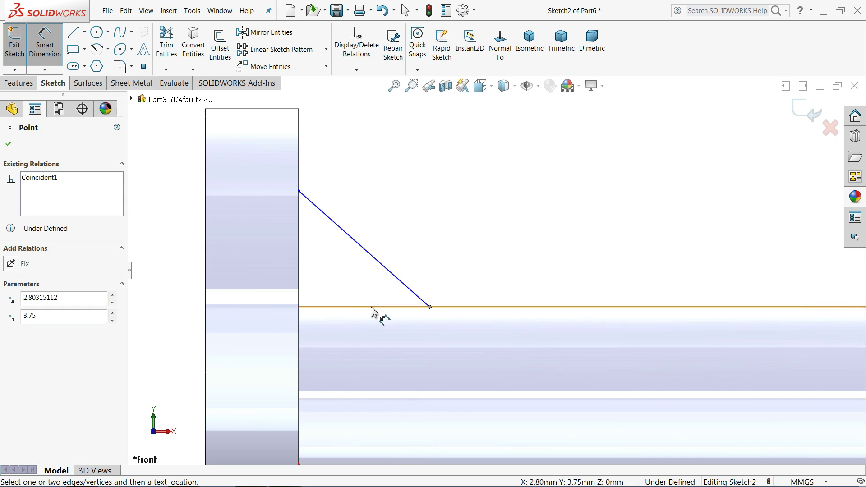
click(299, 293)
click(332, 146)
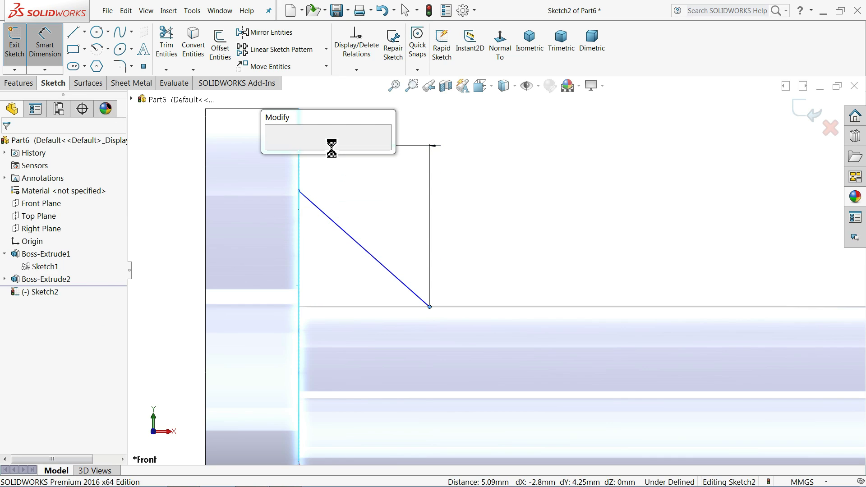
text(2)
key(Return)
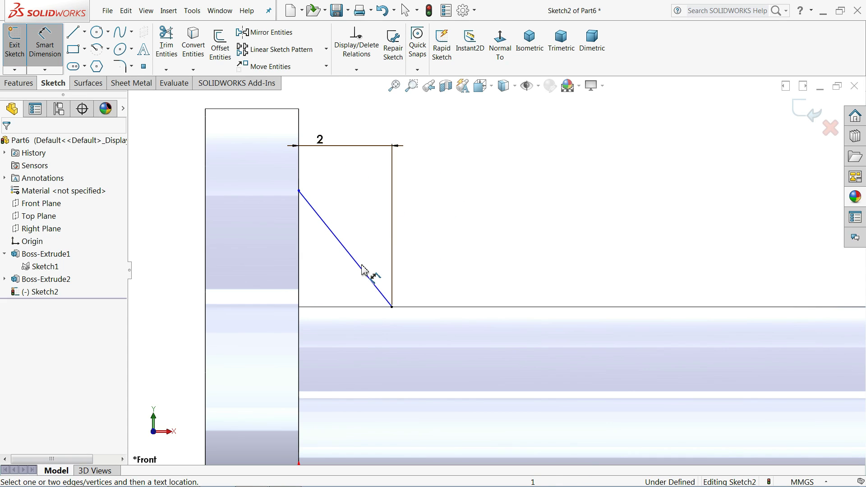
Dimension the angle between the slanted line and the shaft's upper edge as 45 degrees
click(366, 275)
click(365, 308)
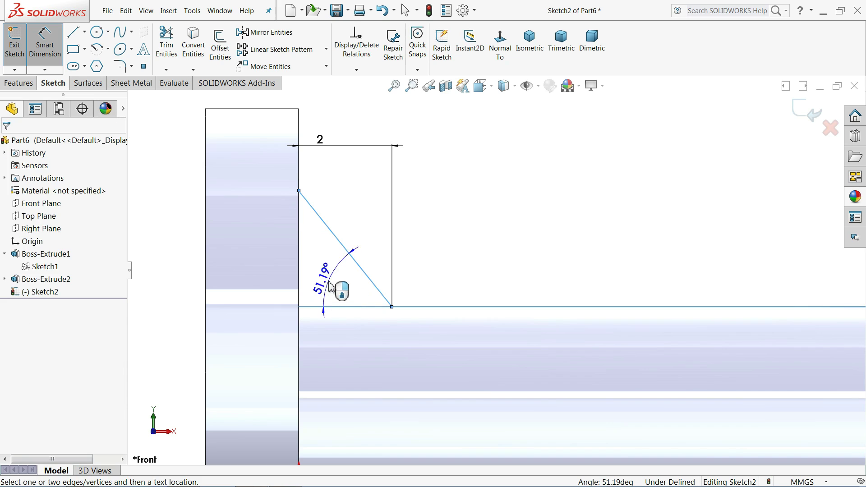
click(193, 222)
text(45)
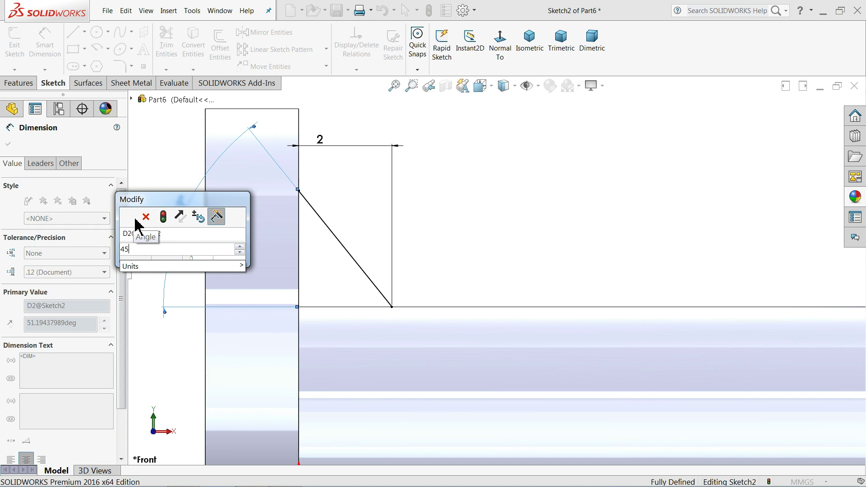
click(130, 217)
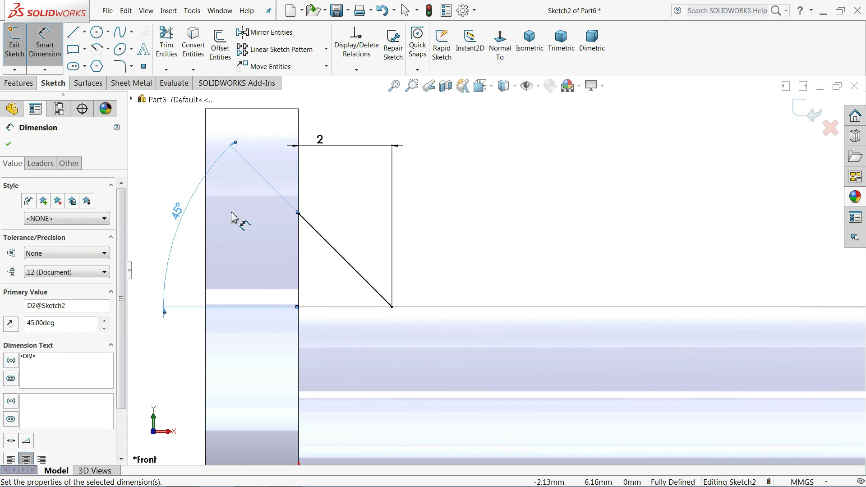
click(8, 145)
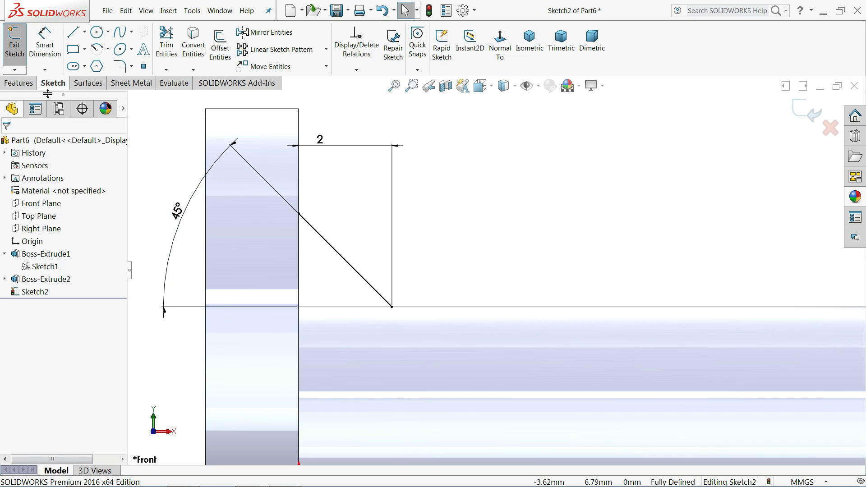
Start a Rib from the slanted line sketch with a thickness of 2 mm, centred on both sides of the sketch
click(18, 83)
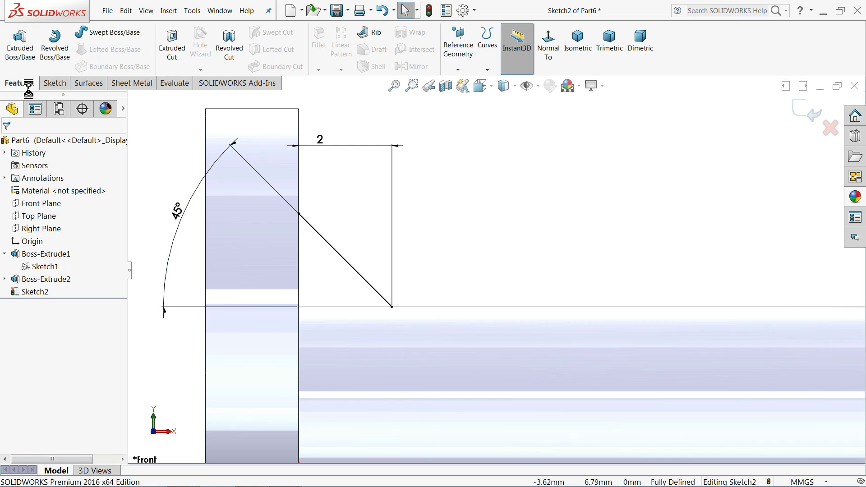
click(373, 32)
click(396, 87)
middle_drag(463, 184, 505, 260)
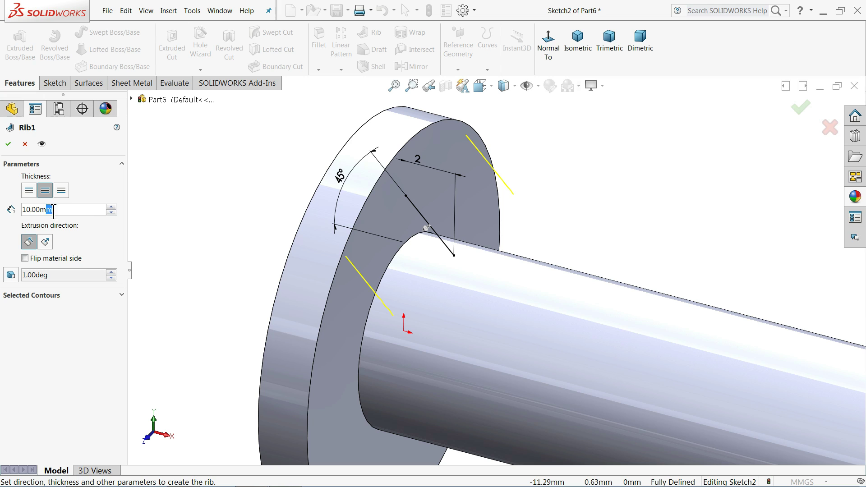
text(2)
key(Return)
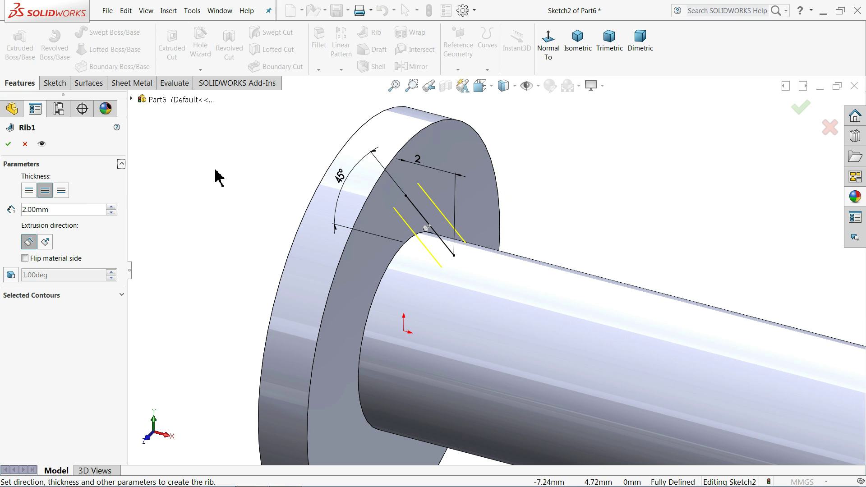
scroll(485, 264, down, 3)
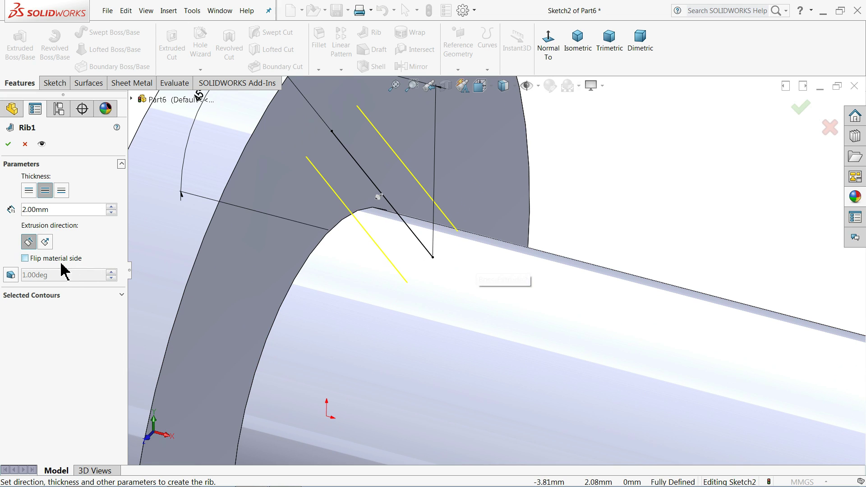
Add a 1-degree outward draft at the sketch plane to the rib and create it
click(10, 275)
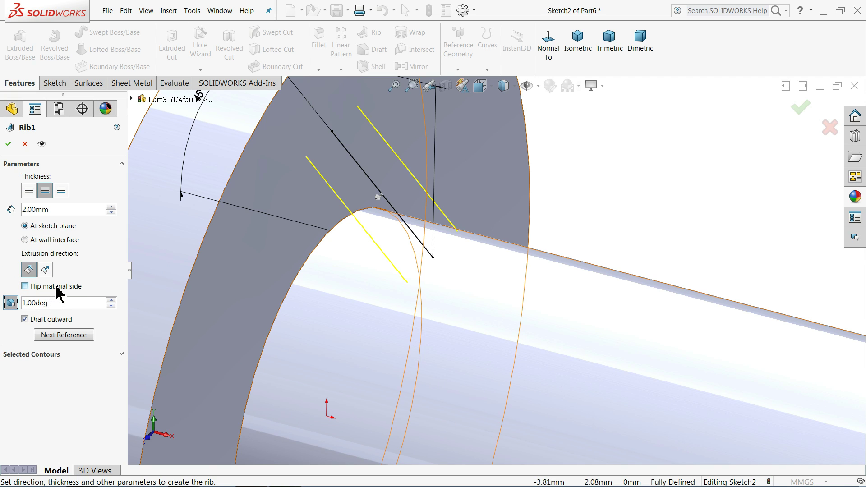
key(ctrl+shift+z)
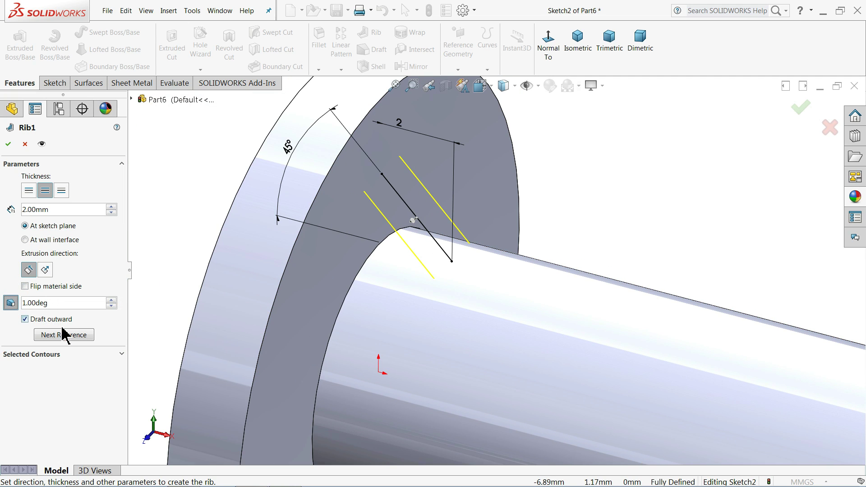
key(z)
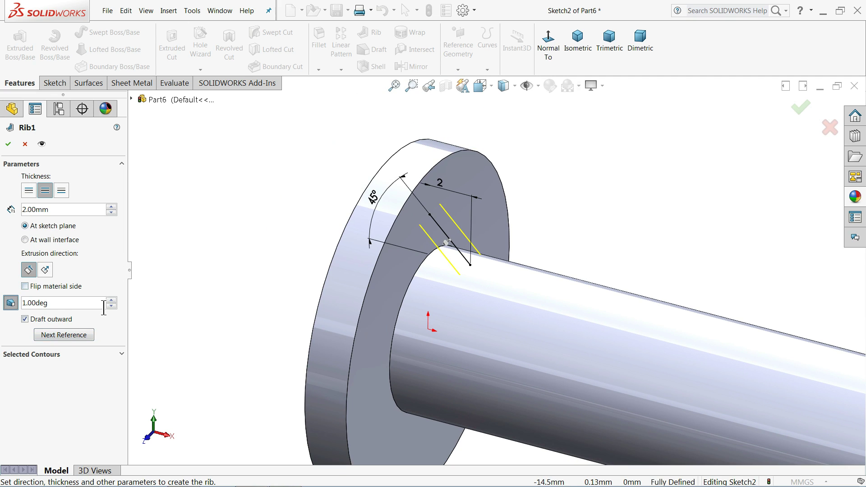
click(9, 145)
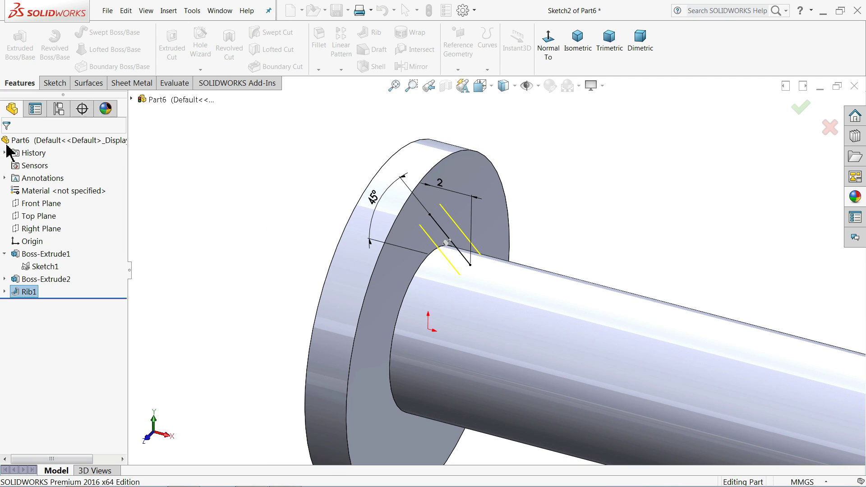
Examine the rib between the head and the shaft from several angles, and the pin as a whole
middle_drag(218, 252, 296, 261)
scroll(491, 270, down, 4)
middle_drag(492, 269, 485, 234)
scroll(485, 234, up, 3)
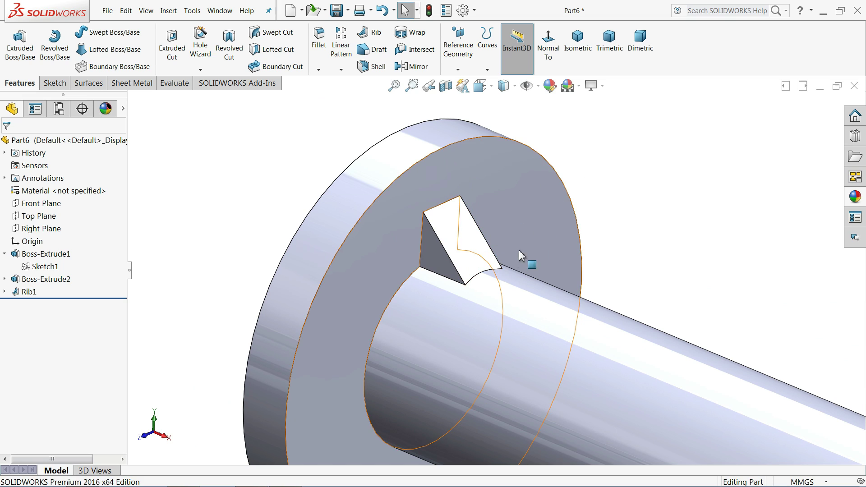
scroll(451, 261, down, 2)
scroll(441, 261, down, 3)
middle_drag(440, 262, 453, 241)
scroll(441, 251, up, 4)
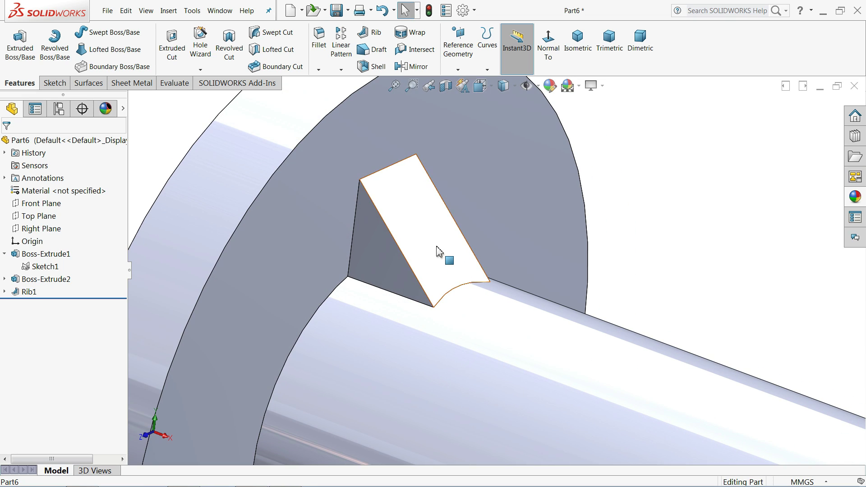
scroll(518, 290, up, 2)
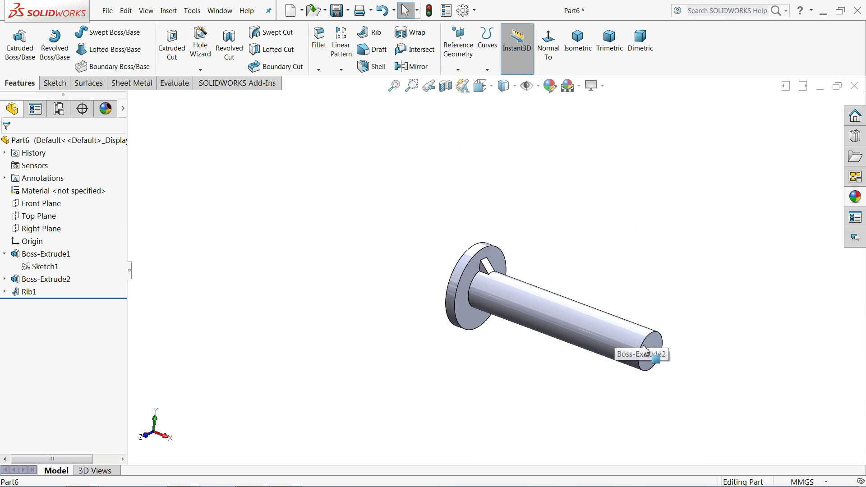
scroll(592, 321, down, 1)
scroll(519, 284, down, 1)
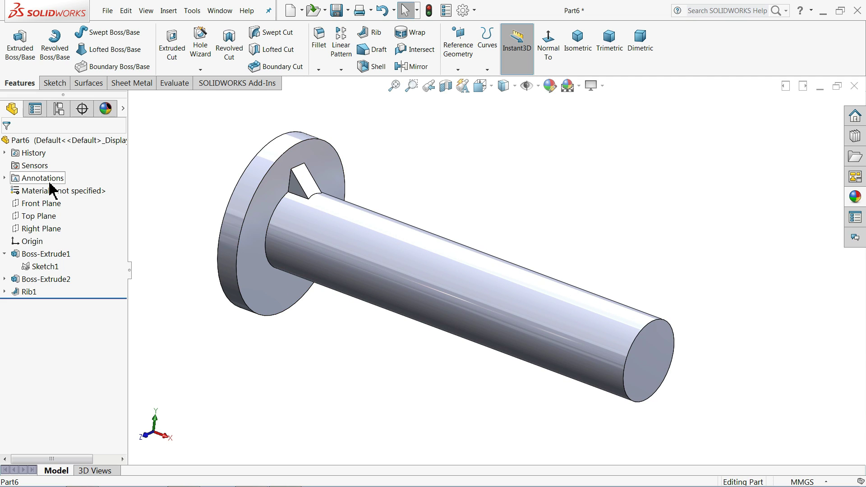
On the Front Plane, sketch a horizontal centerline from the midpoint of the shaft's free end inward along its axis
click(33, 204)
click(35, 191)
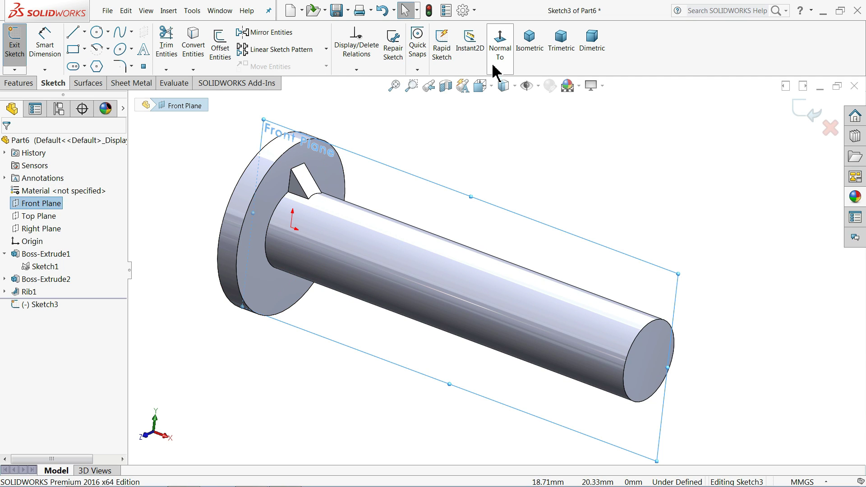
click(500, 50)
scroll(740, 277, down, 2)
scroll(740, 277, down, 1)
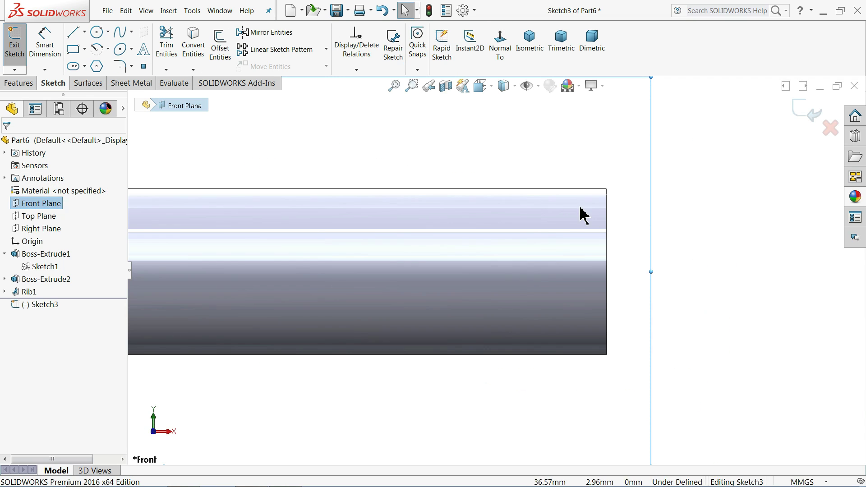
click(85, 32)
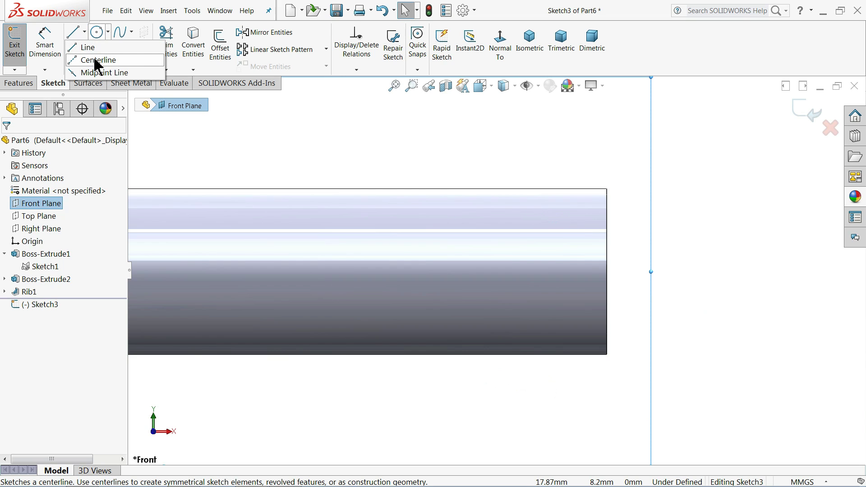
click(92, 58)
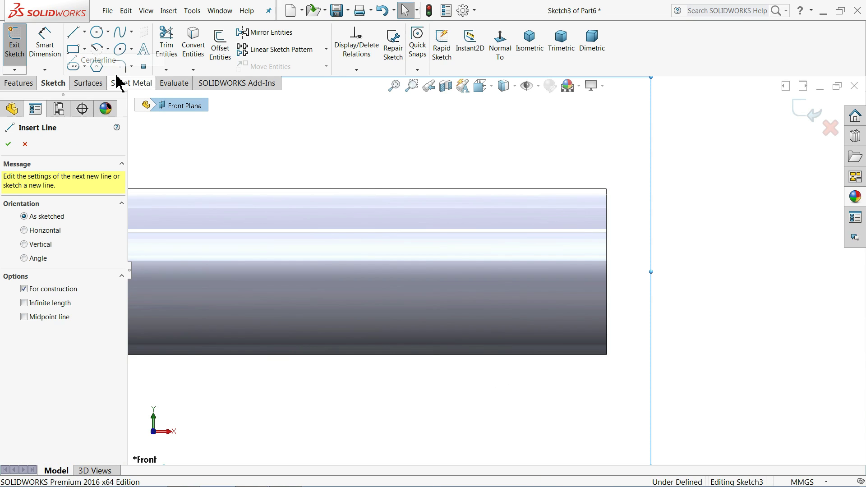
click(608, 271)
click(460, 272)
right_click(451, 238)
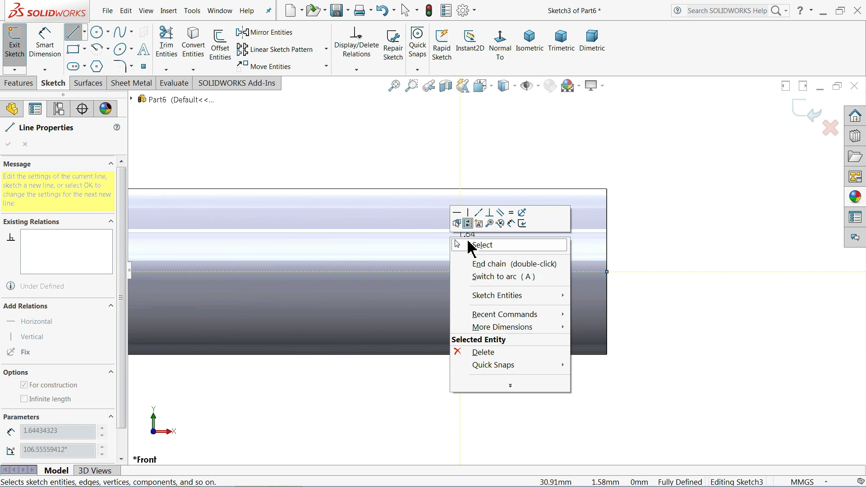
click(470, 244)
Sketch a corner rectangle about 2 mm wide and 3.6 mm high across the shaft's upper edge near its free end
click(74, 49)
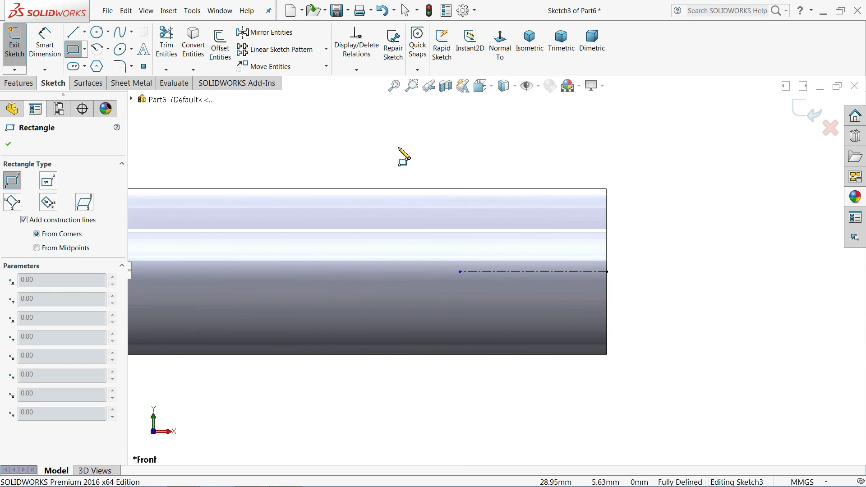
click(503, 143)
click(548, 224)
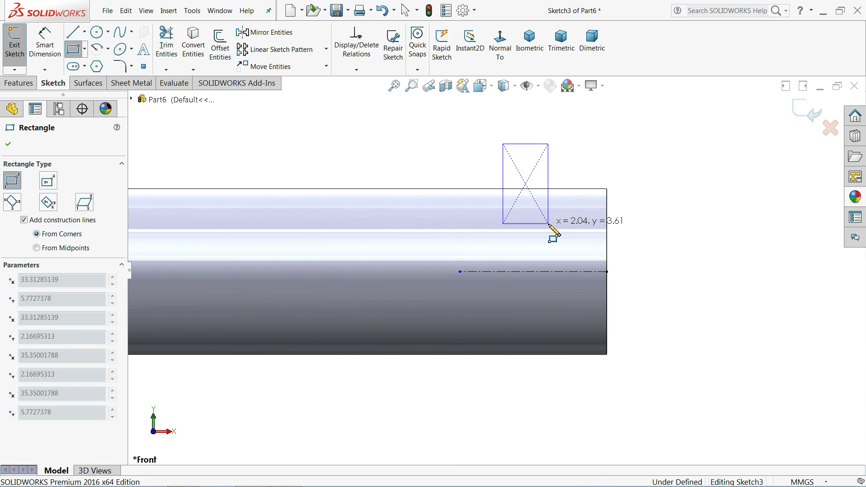
Dimension the distance from the rectangle's lower edge to the centerline as 3.2 mm
click(45, 43)
scroll(618, 264, down, 2)
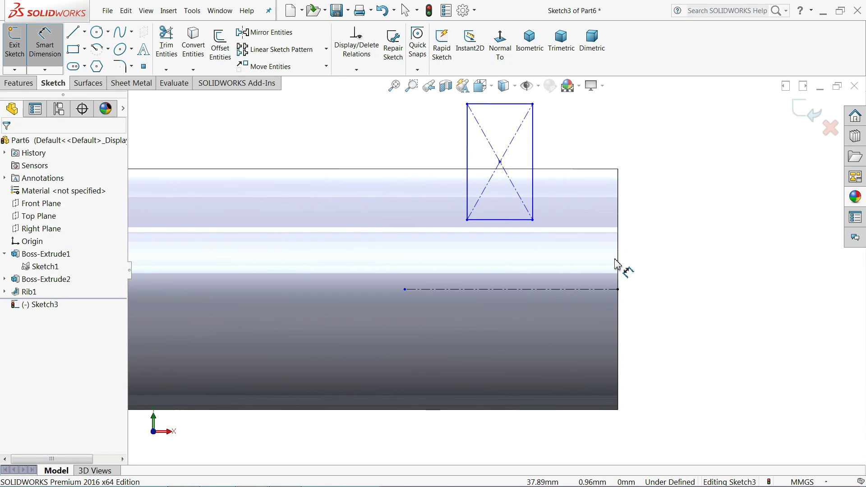
scroll(537, 187, up, 1)
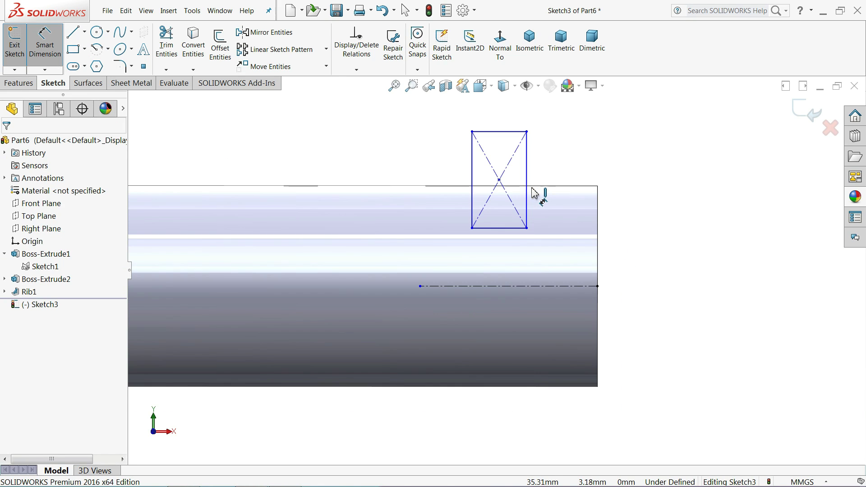
click(504, 230)
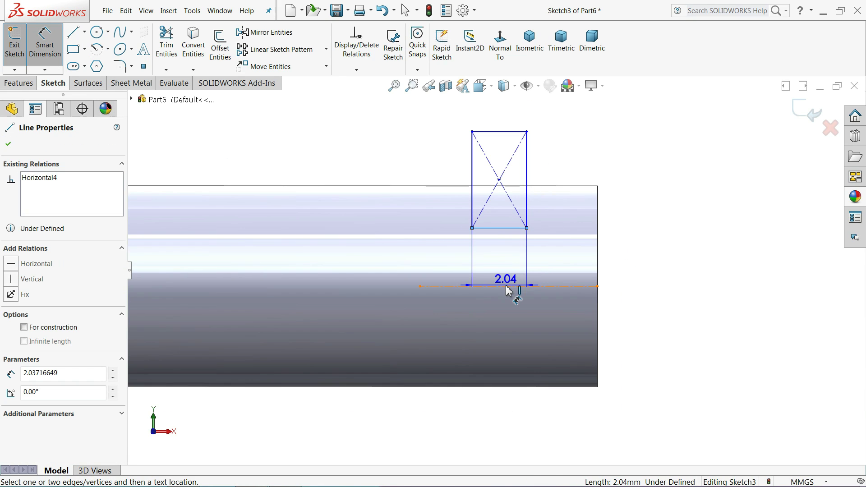
click(508, 286)
click(629, 262)
text(3.2)
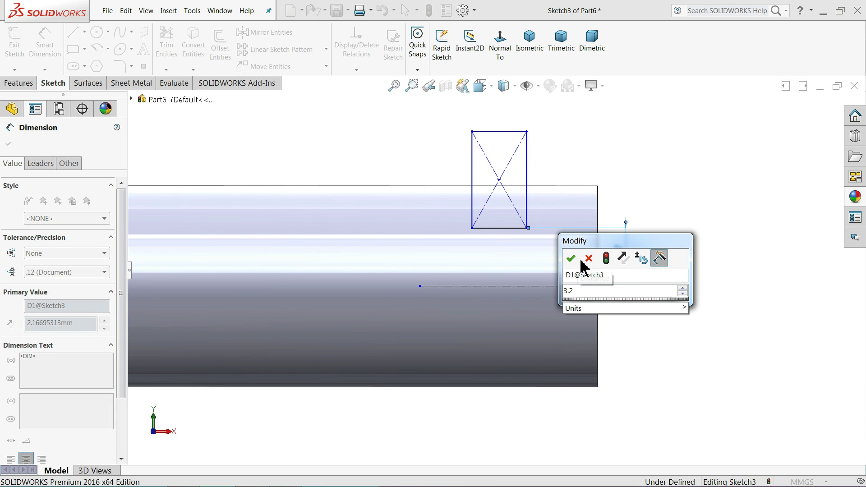
click(569, 256)
Dimension the rectangle's width as 0.73 mm on its upper edge
scroll(543, 226, down, 4)
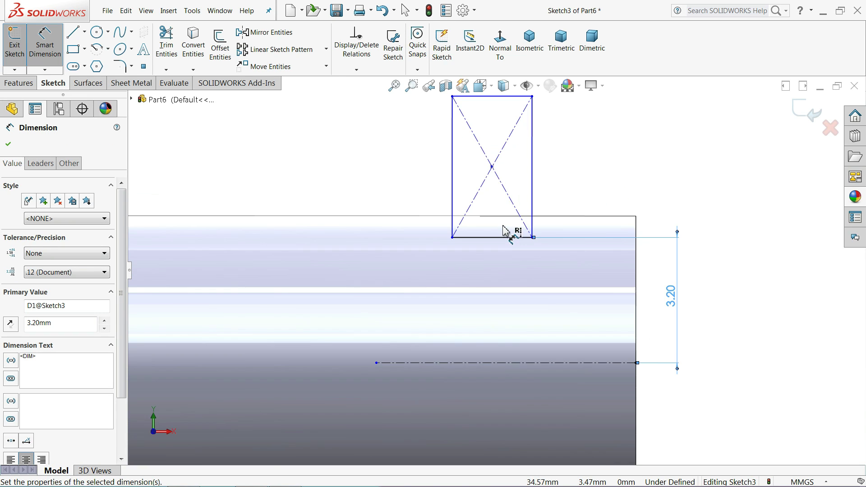
click(493, 162)
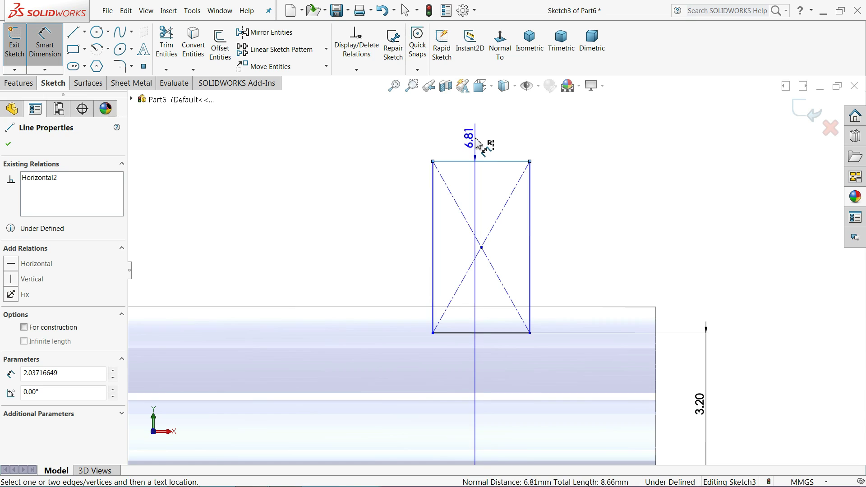
scroll(519, 168, up, 2)
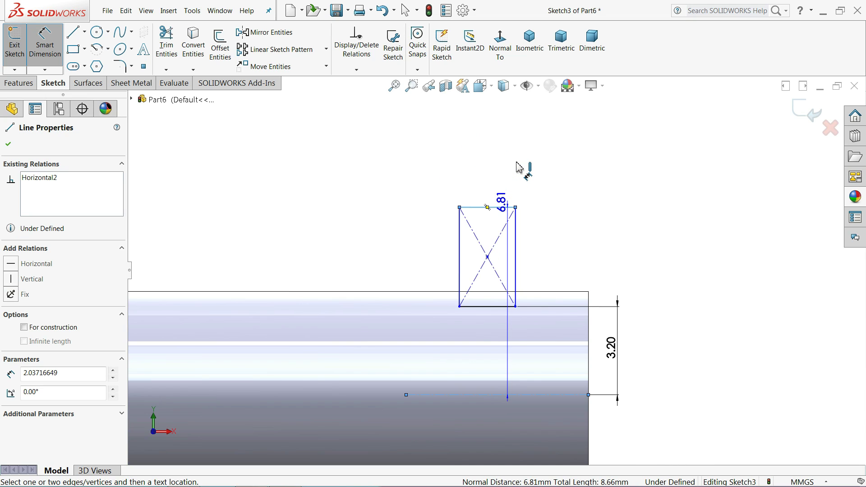
key(Escape)
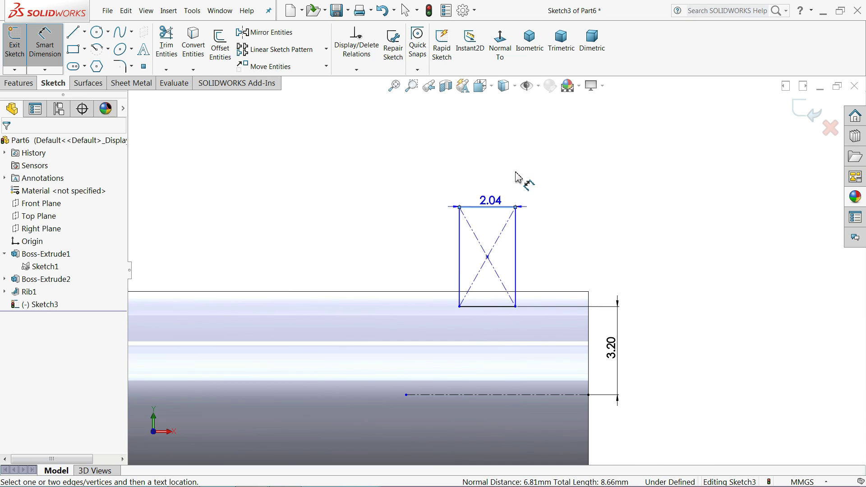
click(494, 180)
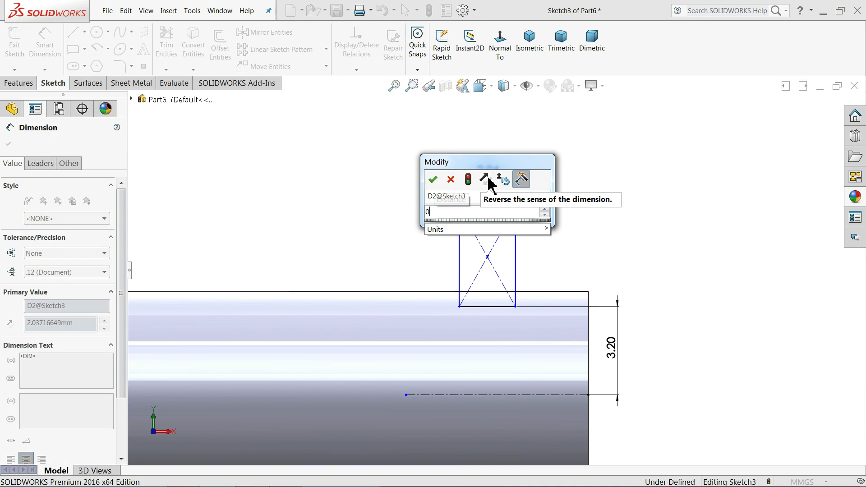
text(0.73)
click(434, 180)
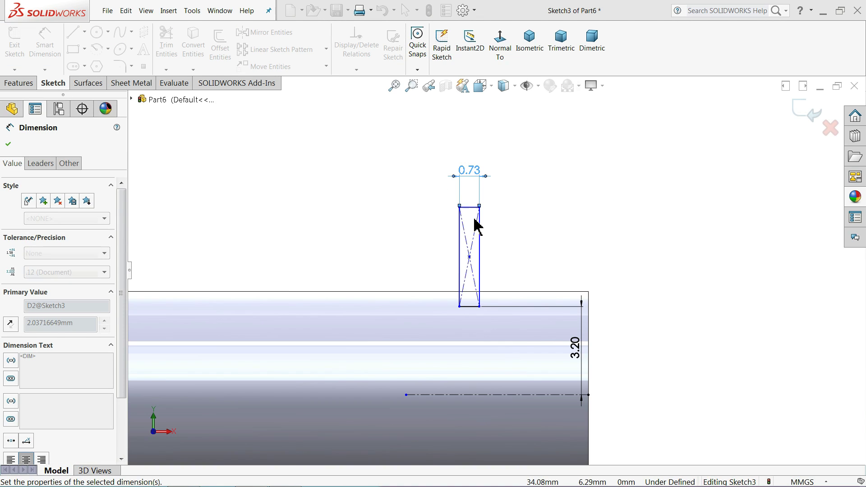
Dimension the horizontal distance from the rectangle's far side to the shaft's free end as 3 mm
click(588, 302)
click(520, 145)
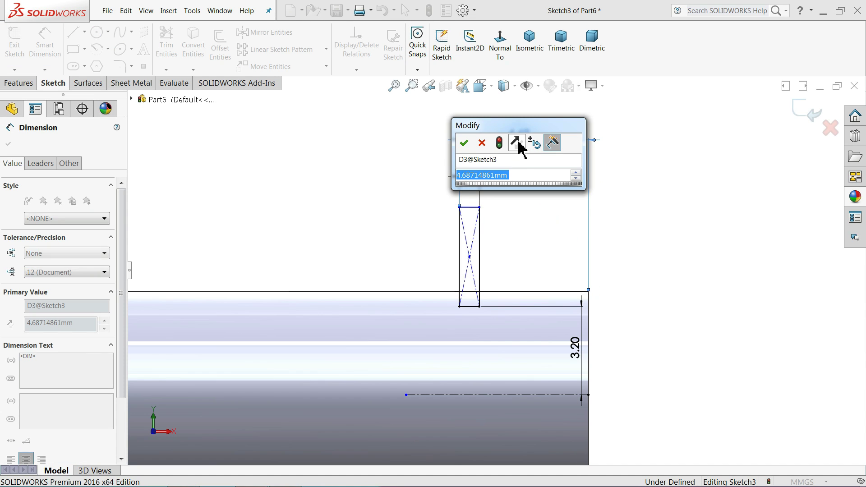
text(3)
key(Return)
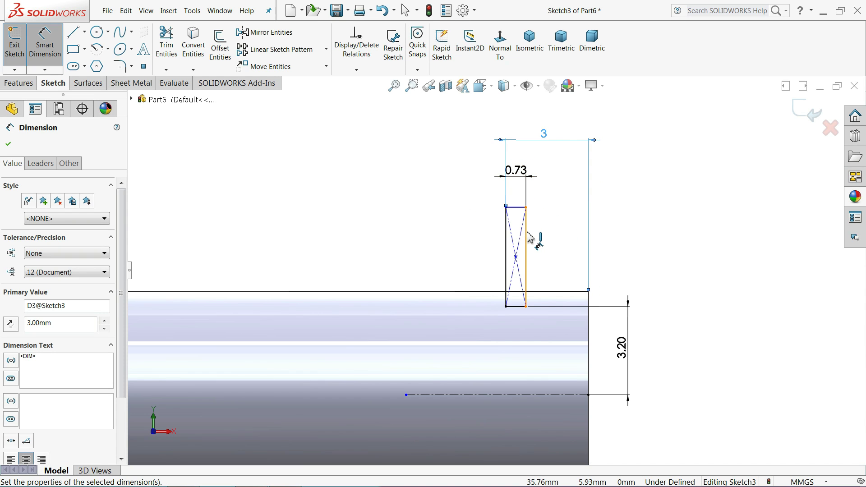
Dimension the rectangle's height as 2 mm
click(527, 237)
click(648, 239)
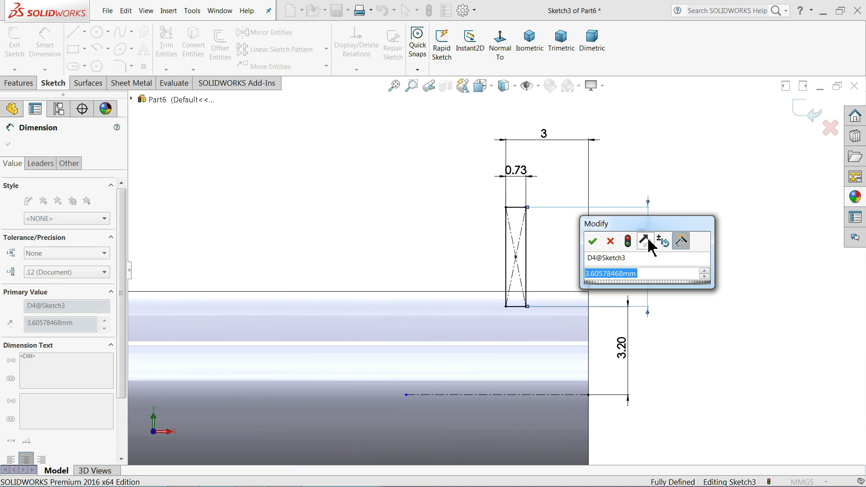
text(2)
key(Return)
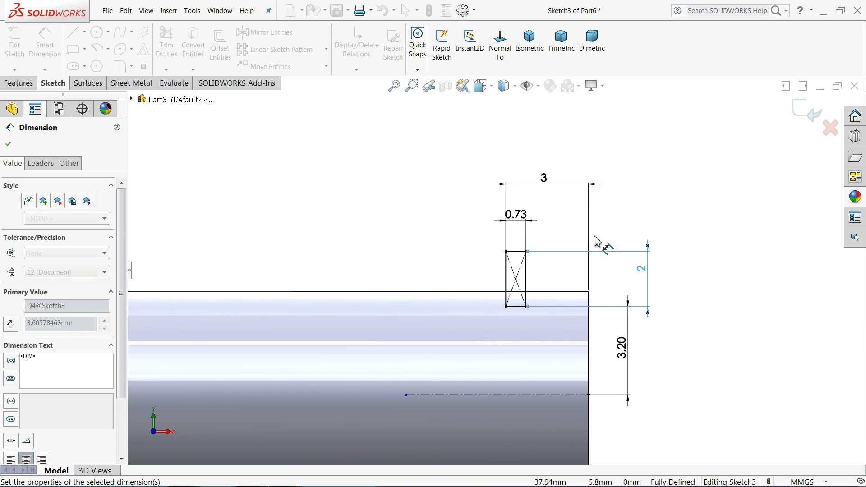
scroll(555, 338, down, 3)
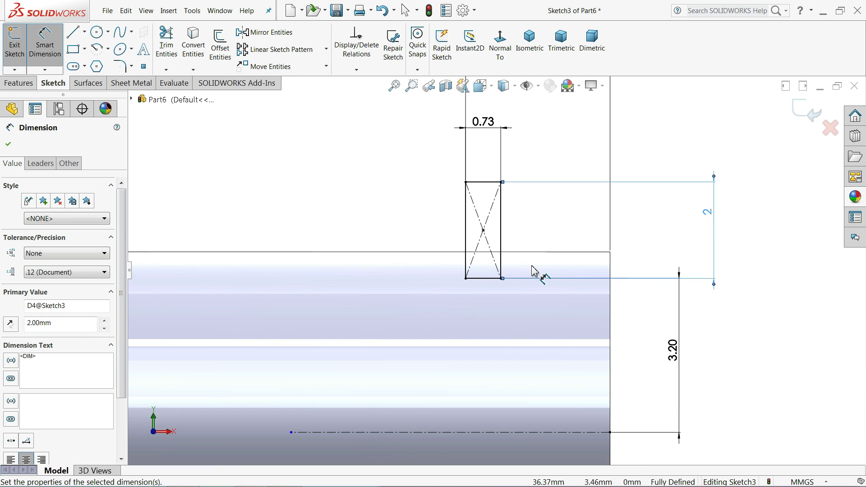
scroll(527, 284, up, 3)
scroll(513, 296, down, 1)
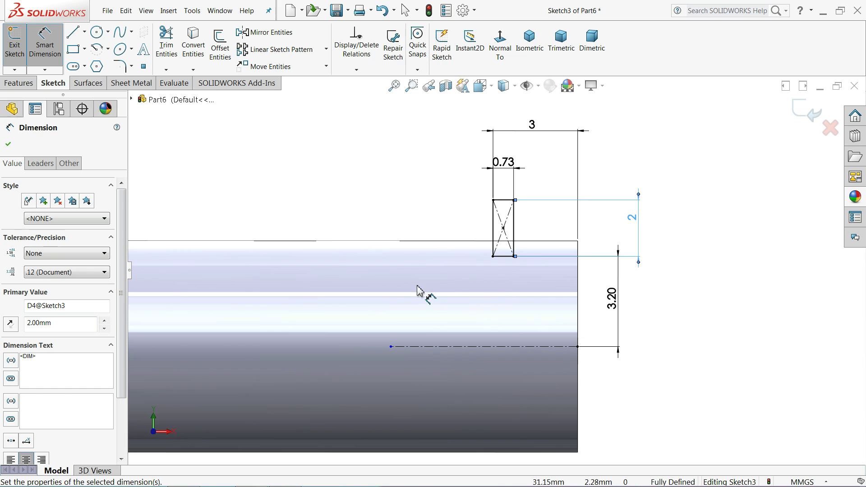
Cut the groove near the shaft's free end by revolving the rectangle 360 degrees about the horizontal centerline
click(9, 145)
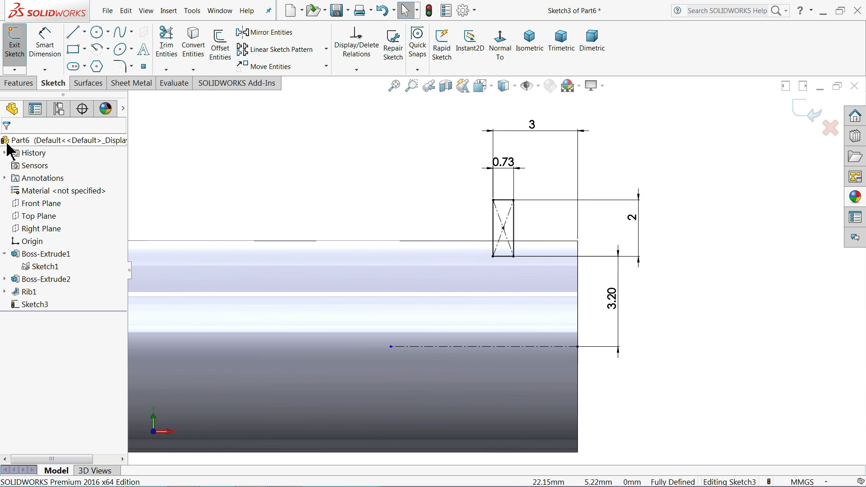
click(16, 84)
click(233, 48)
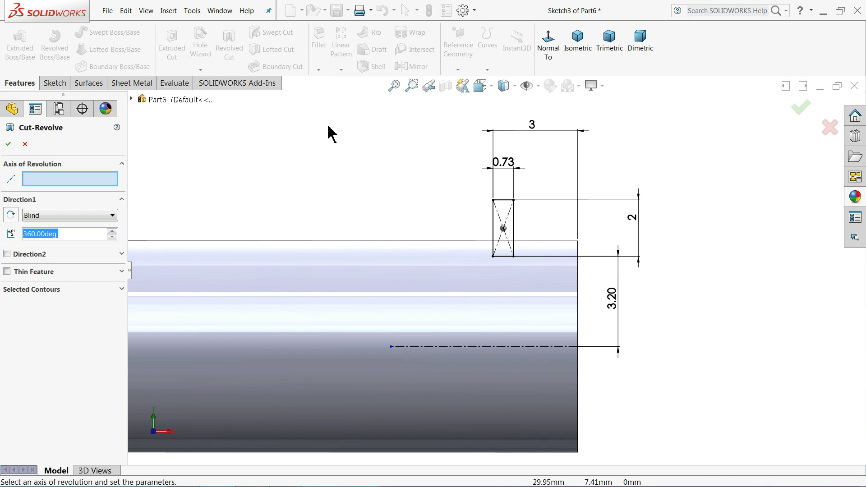
mouse_move(331, 133)
middle_down()
mouse_move(393, 164)
mouse_move(377, 189)
middle_up()
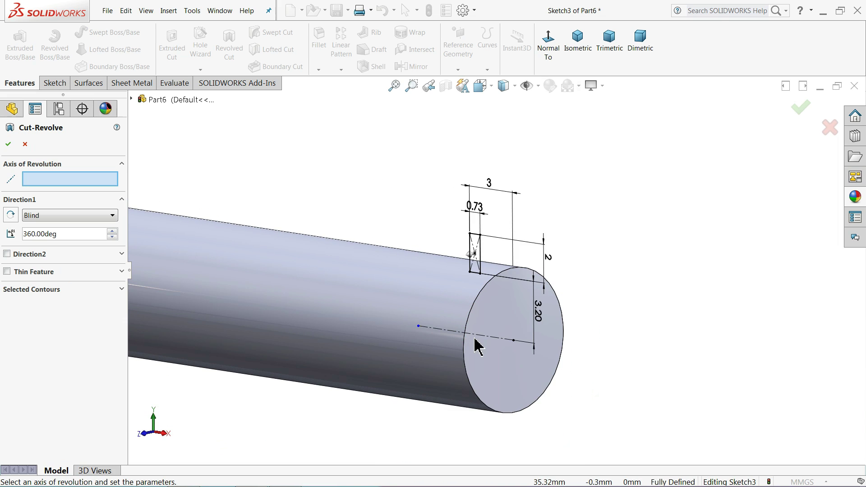
scroll(481, 354, down, 2)
middle_drag(481, 353, 470, 240)
click(471, 244)
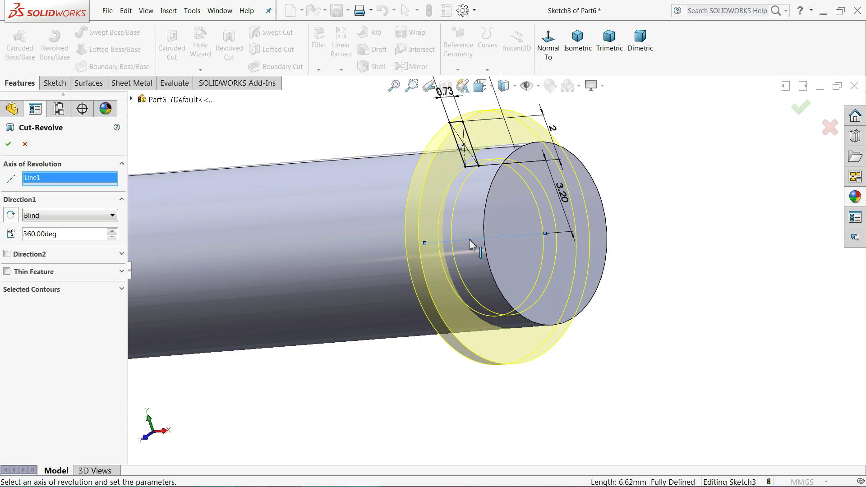
key(Up)
scroll(500, 205, down, 3)
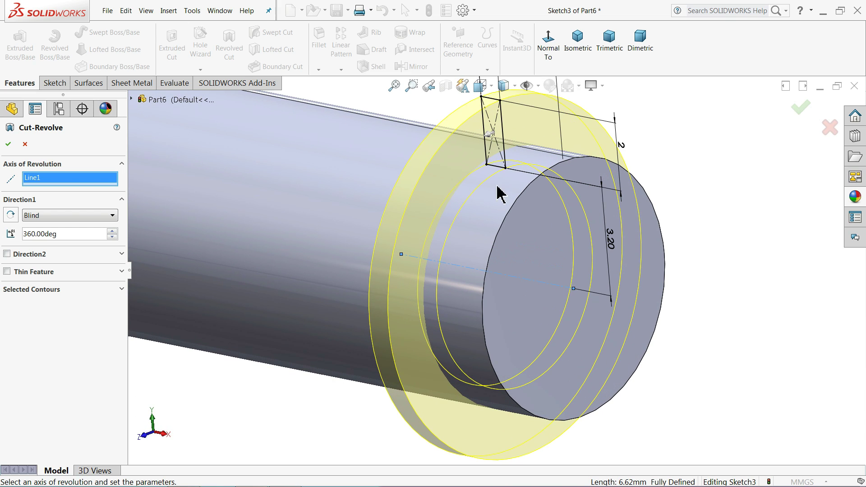
click(9, 146)
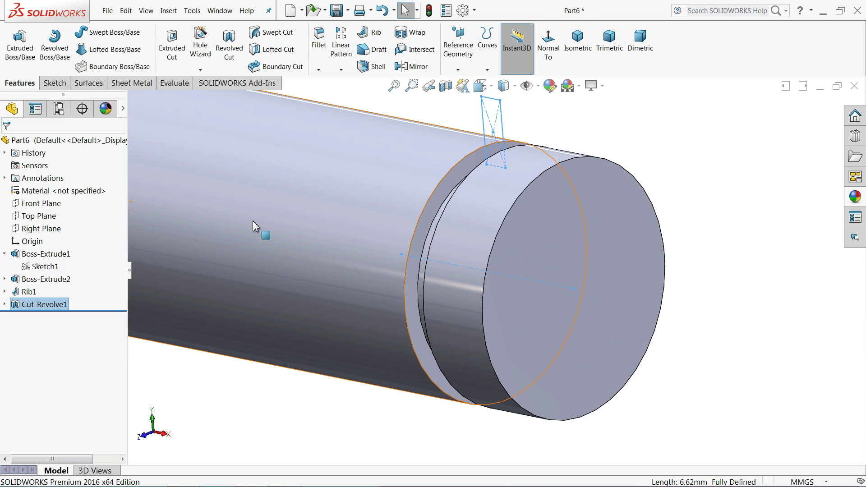
Start an angle-distance chamfer with a distance of 1.5 mm at 45 degrees
mouse_move(354, 231)
middle_down()
mouse_move(404, 224)
mouse_move(367, 222)
middle_up()
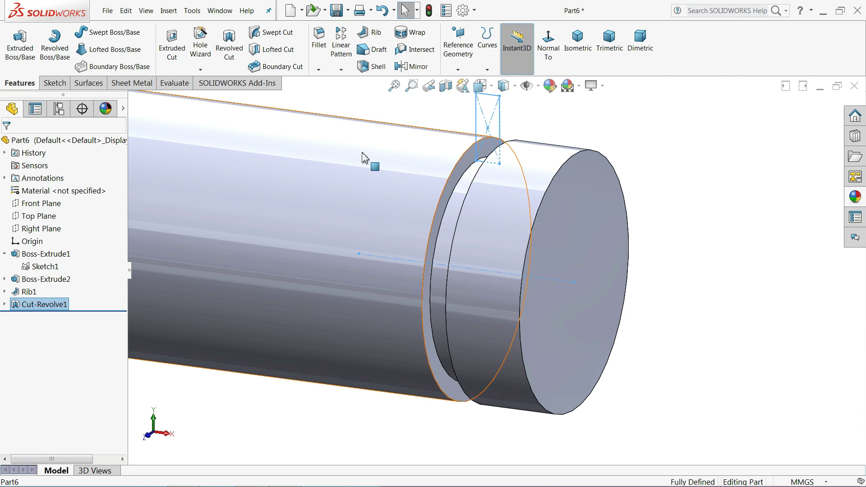
key(Escape)
click(318, 69)
click(330, 93)
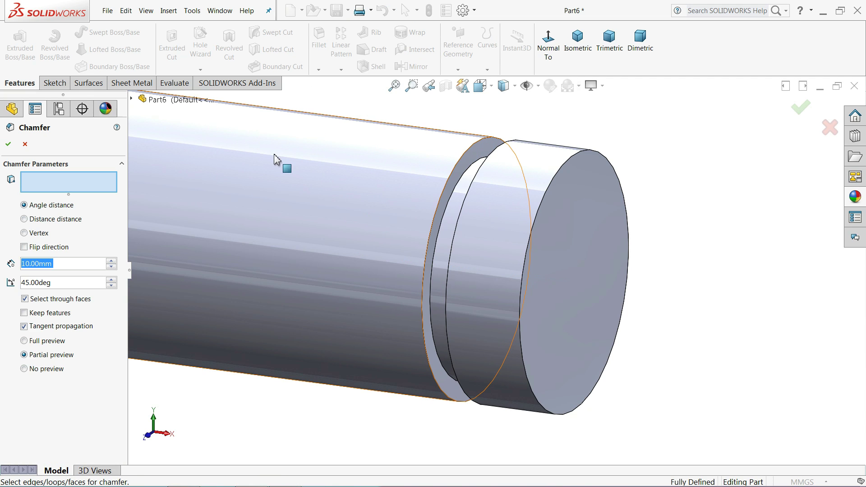
text(0)
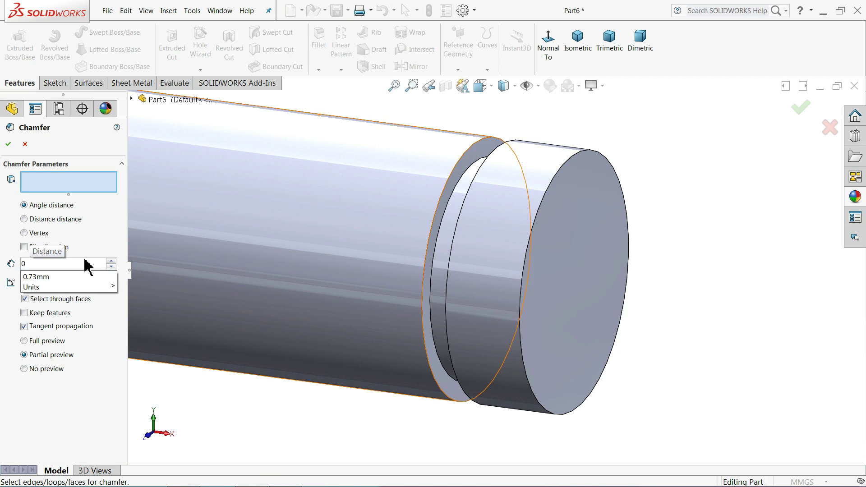
key(BackSpace)
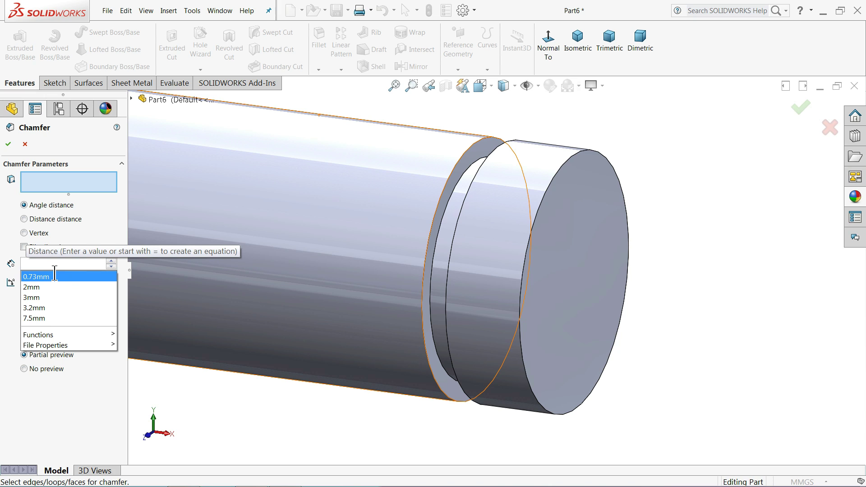
text(1.5)
click(555, 270)
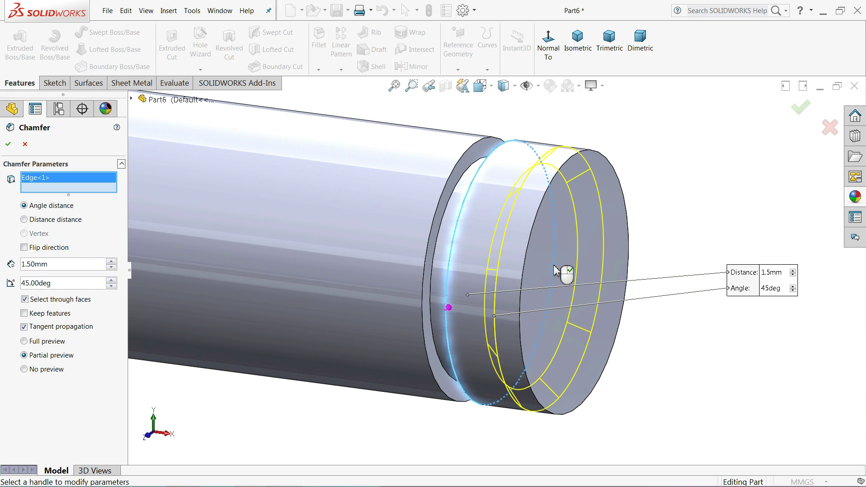
middle_drag(548, 288, 493, 296)
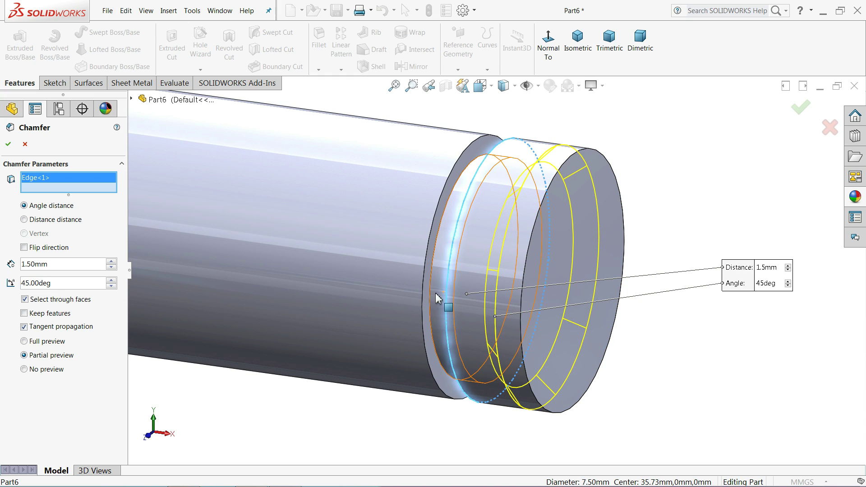
right_click(63, 194)
click(100, 189)
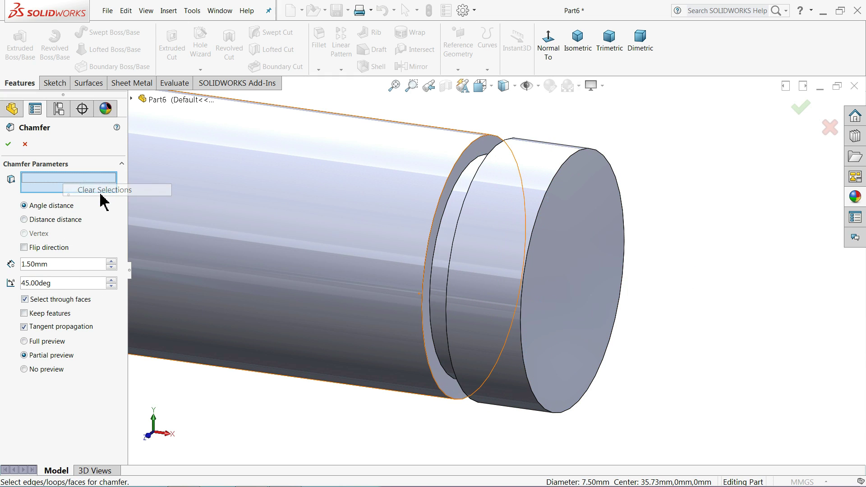
Apply the 1.5 mm, 45-degree chamfer to the flat face at the shaft's free end
click(599, 291)
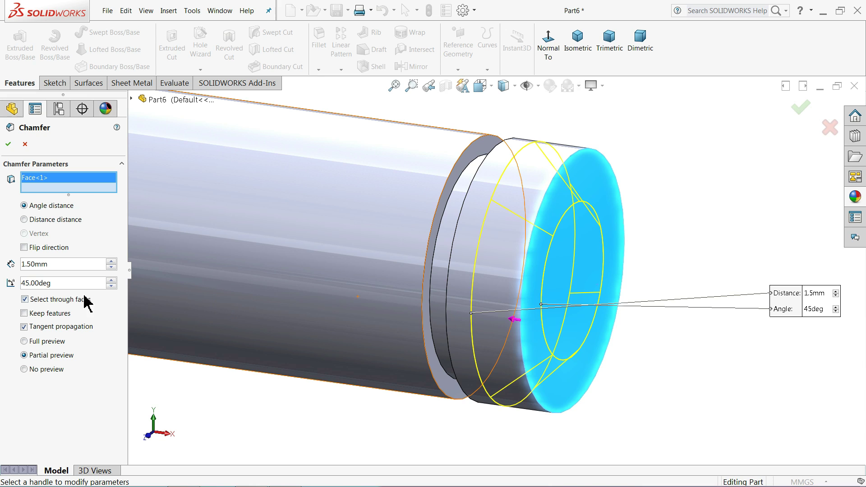
click(9, 146)
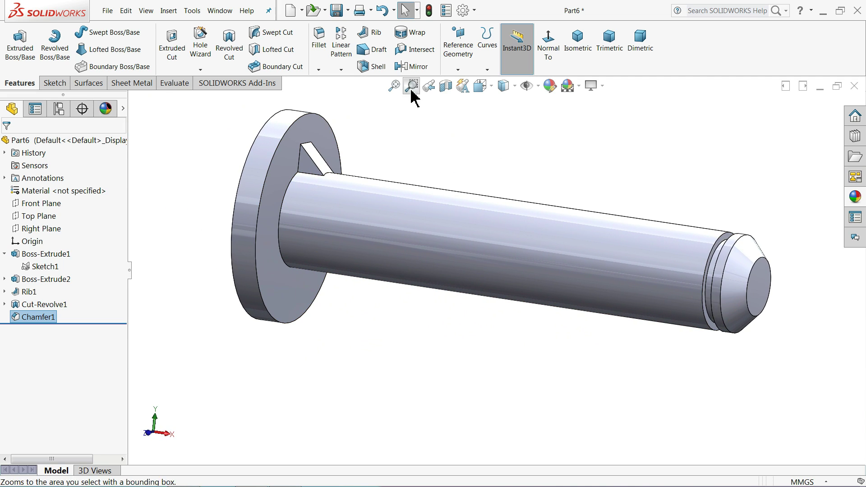
Fillet both rims of the pin's head with a 0.5 mm radius by selecting its outer cylindrical face
click(319, 41)
scroll(265, 179, down, 10)
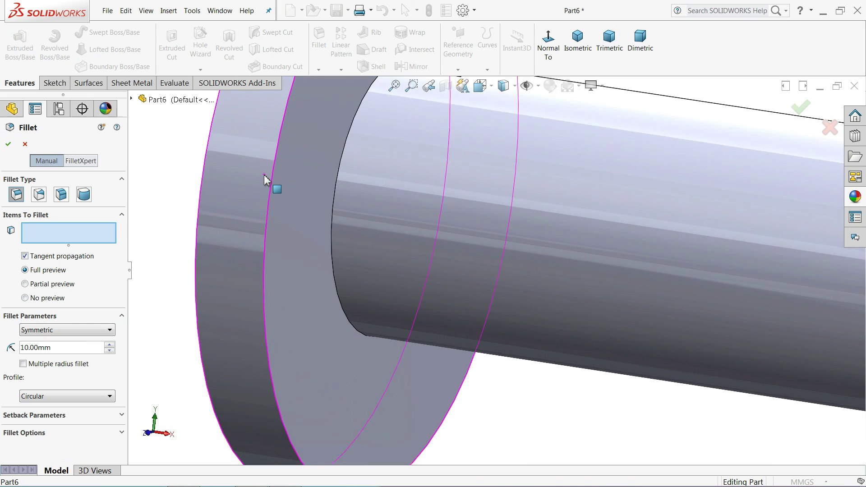
scroll(253, 181, down, 2)
click(228, 185)
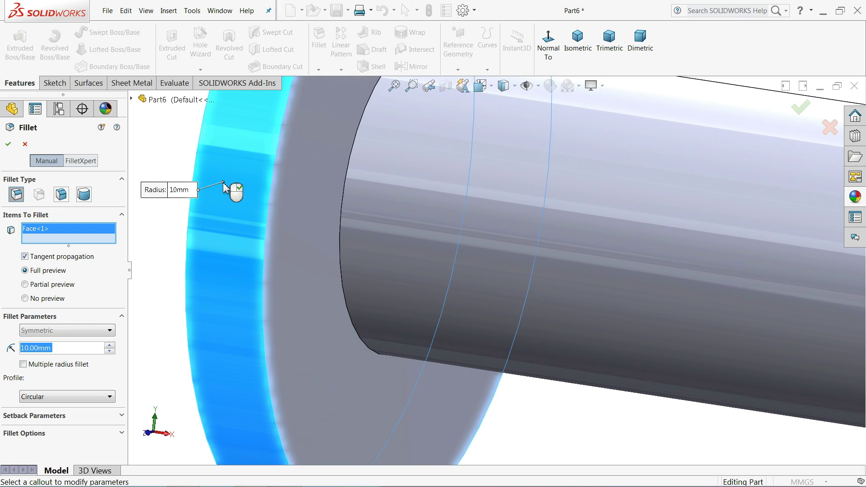
text(1)
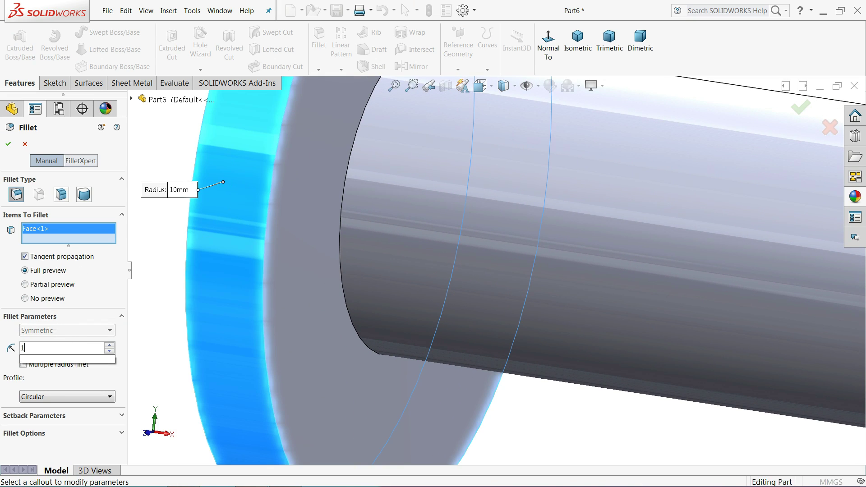
key(BackSpace)
text(0.5)
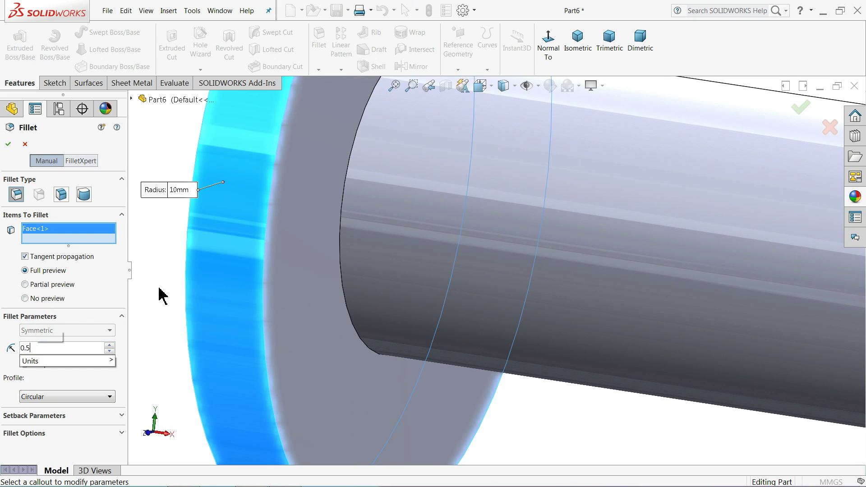
key(Return)
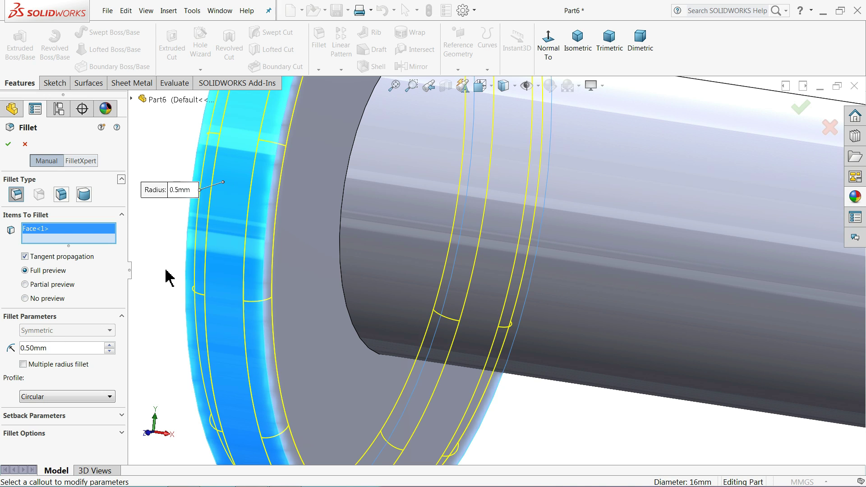
click(10, 147)
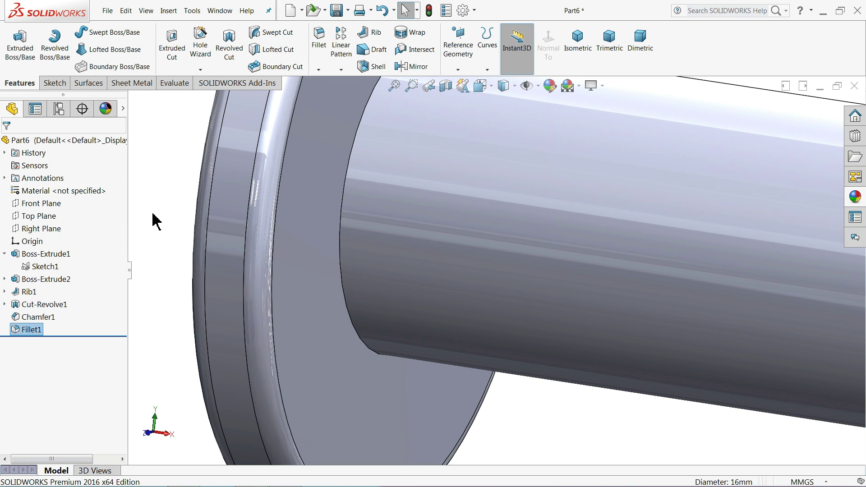
key(f)
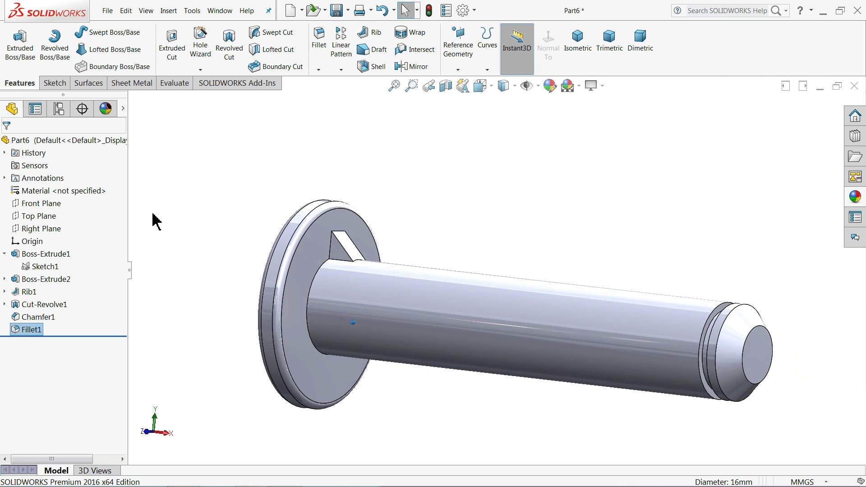
key(Left)
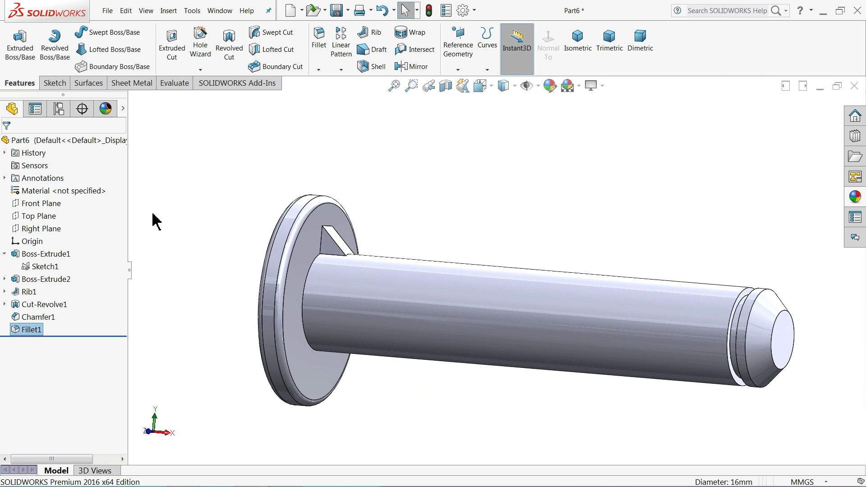
key(Left)
key(Left)
key(Left)
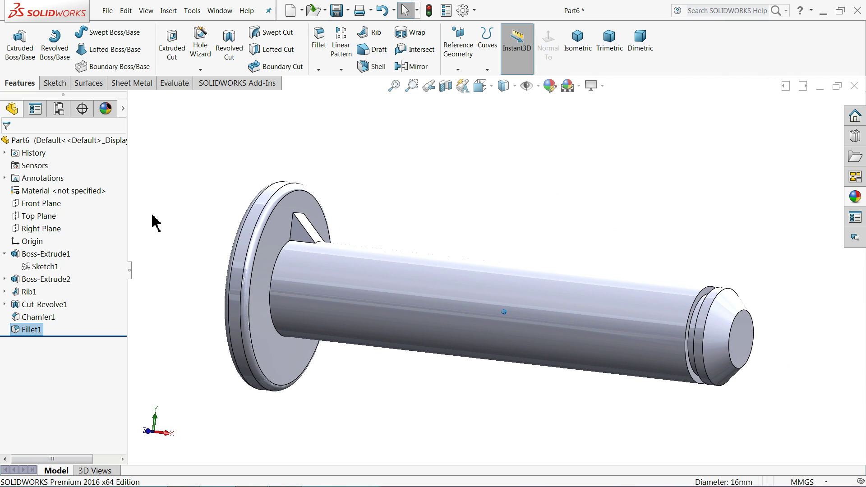
Apply the satin finish stainless steel appearance to the whole pin
click(68, 140)
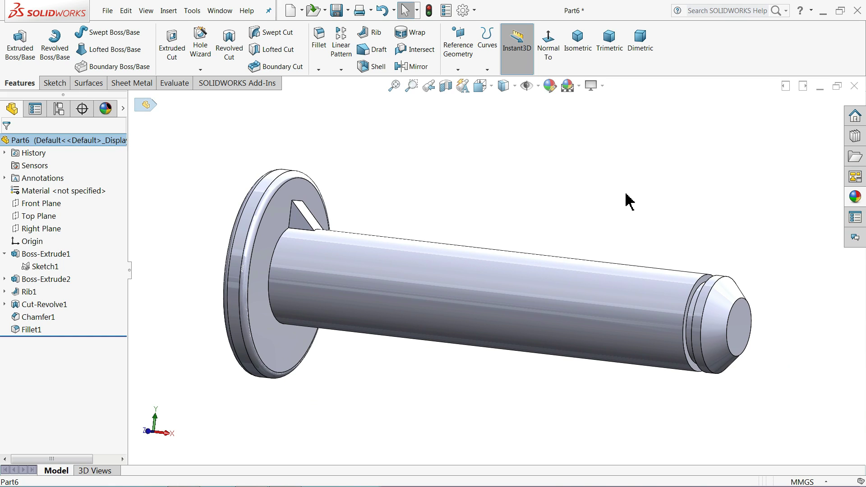
click(854, 198)
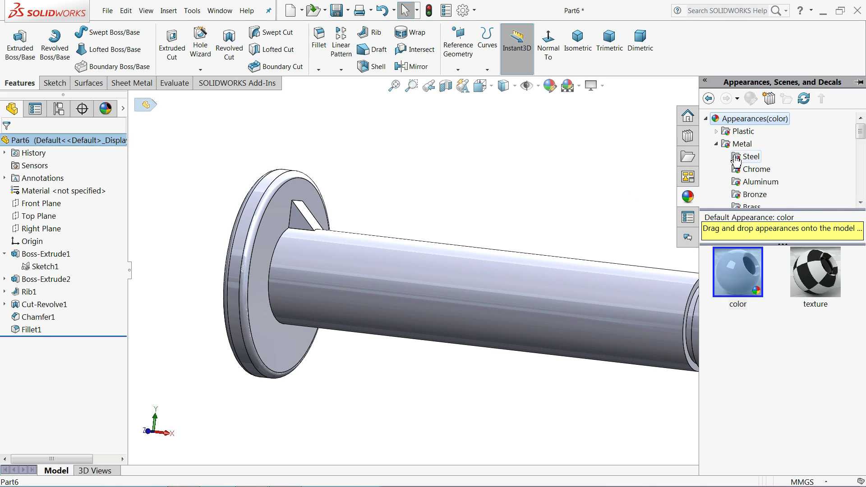
click(750, 163)
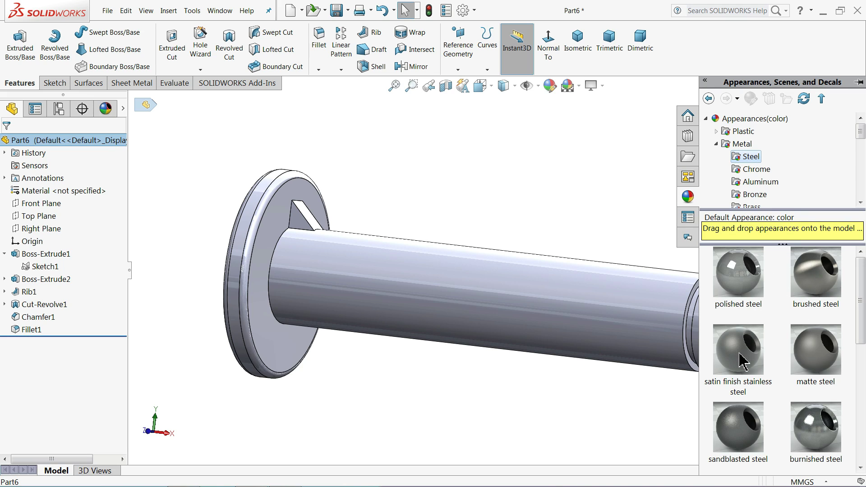
drag(743, 361, 623, 277)
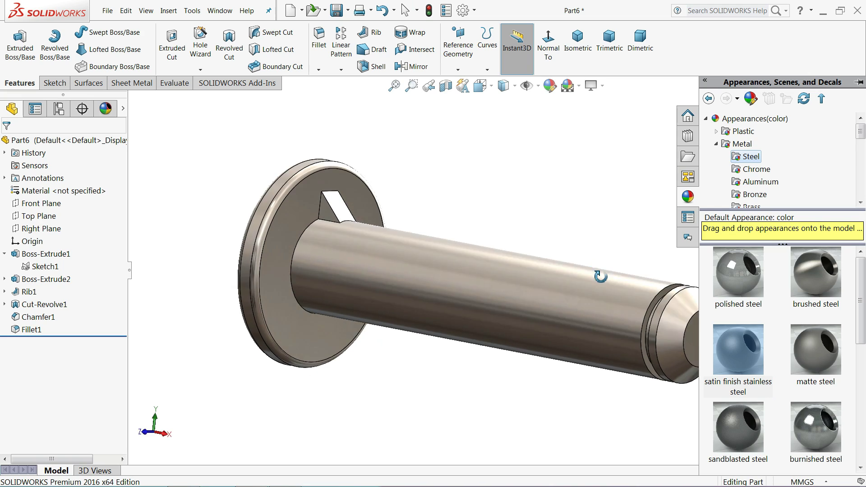
middle_drag(600, 276, 613, 276)
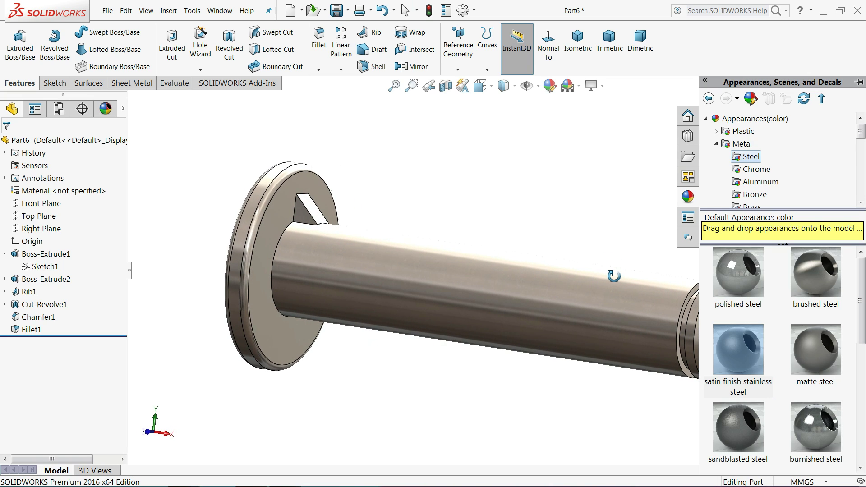
scroll(581, 228, up, 3)
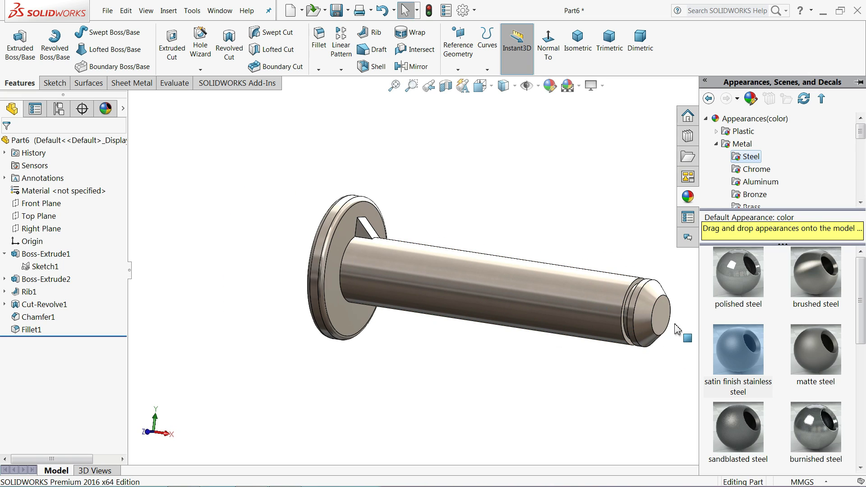
scroll(602, 318, down, 2)
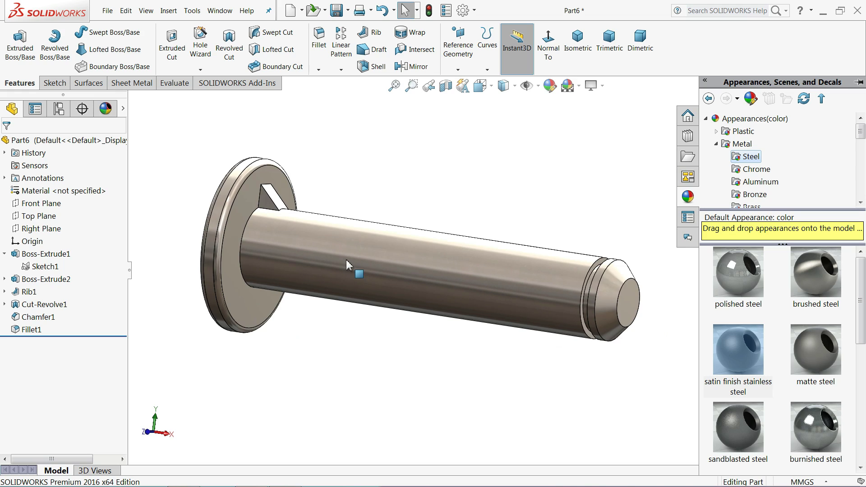
ctrl+middle_drag(591, 226, 627, 228)
Change the pin's appearance to satin finish chrome
click(761, 170)
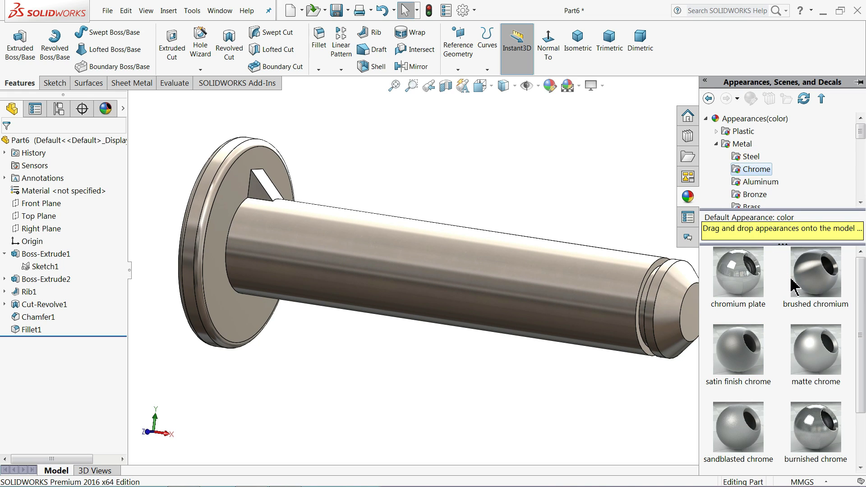
double_click(740, 361)
middle_drag(655, 289, 621, 303)
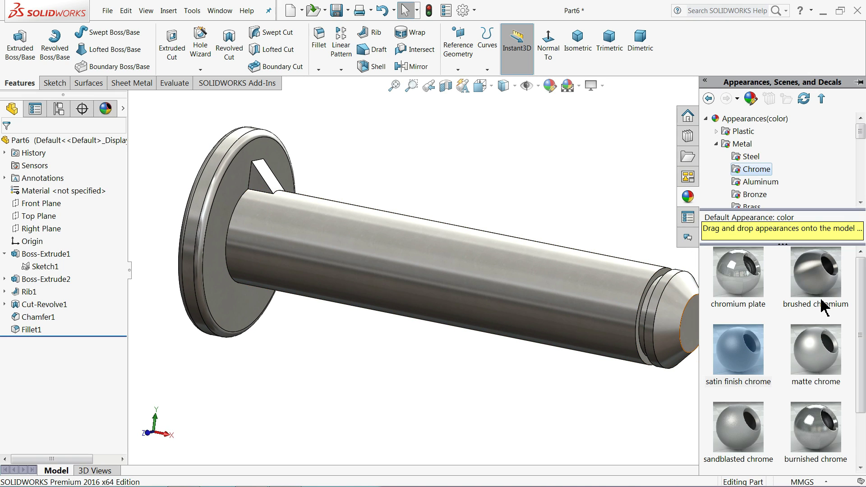
Try the brushed chromium appearance on the pin and switch back to satin finish chrome
double_click(816, 280)
mouse_move(561, 286)
middle_down()
mouse_move(607, 282)
mouse_move(546, 286)
mouse_move(623, 272)
mouse_move(555, 284)
mouse_move(577, 310)
mouse_move(567, 300)
middle_up()
double_click(735, 355)
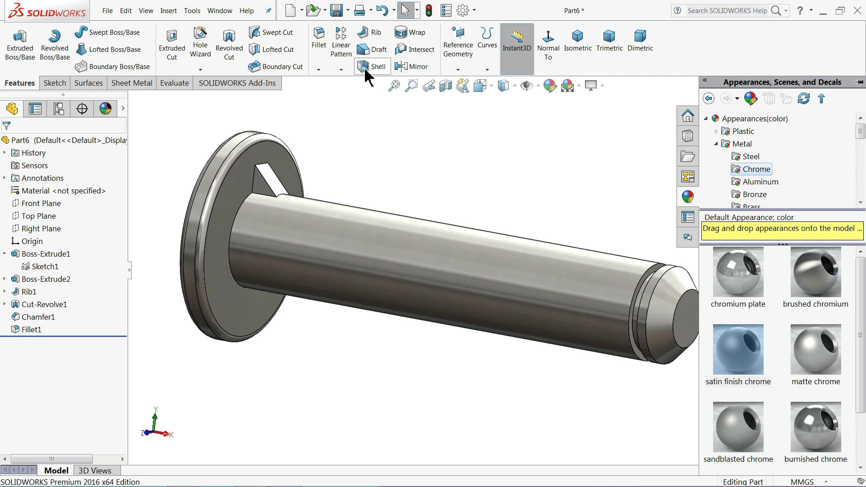
Save the pin part as 6.Shaft in the castor Wheel folder
click(337, 11)
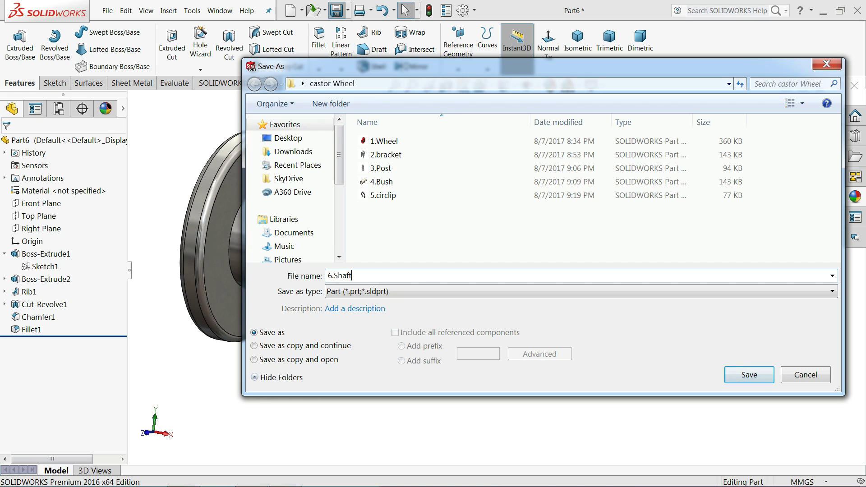
click(751, 377)
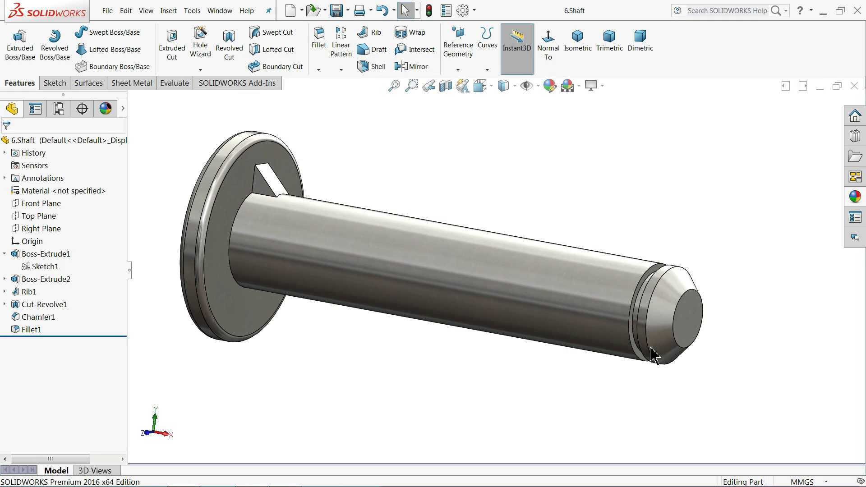
middle_drag(329, 253, 367, 250)
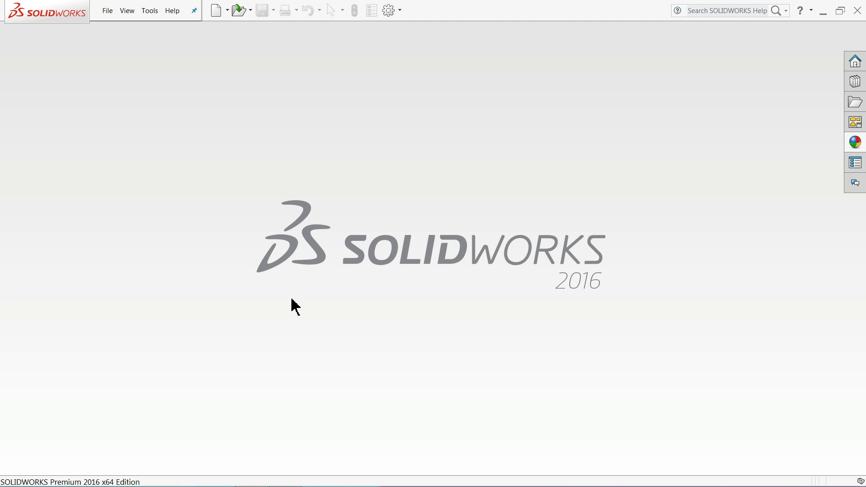
Create a new assembly document
click(109, 13)
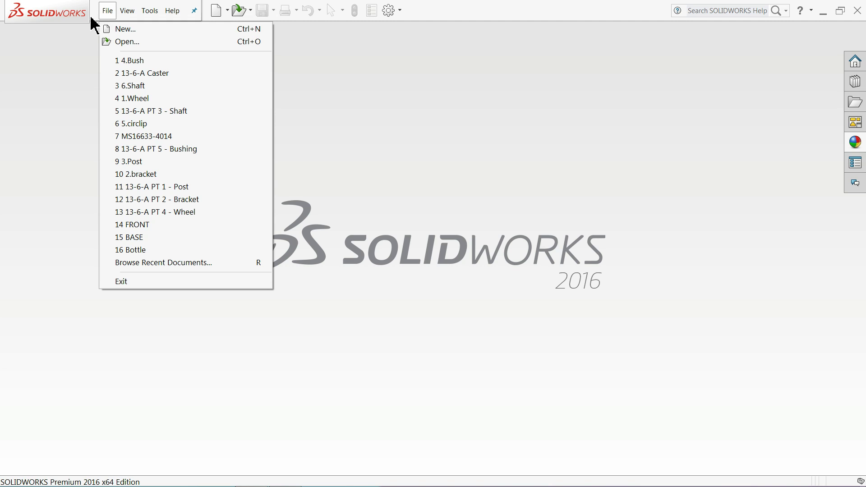
click(129, 31)
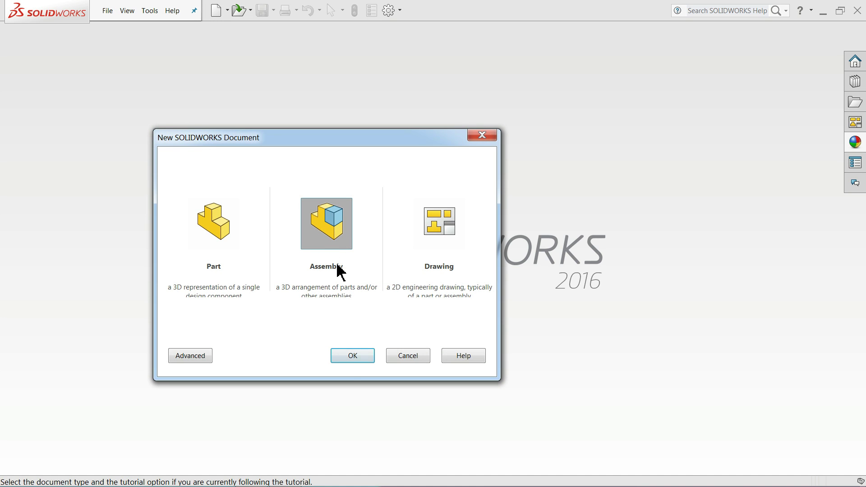
click(352, 356)
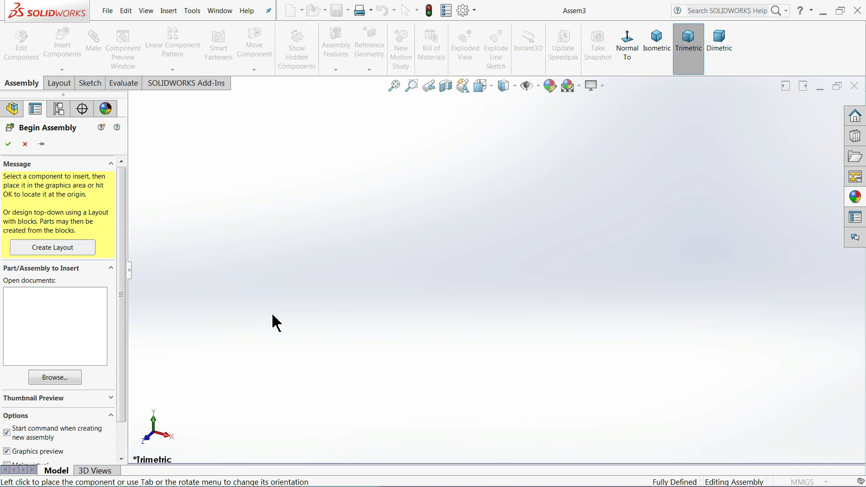
Insert the 1.Wheel part from the castor Wheel folder as the assembly's first component
mouse_move(122, 234)
mouse_down()
mouse_move(124, 271)
mouse_move(123, 221)
mouse_up()
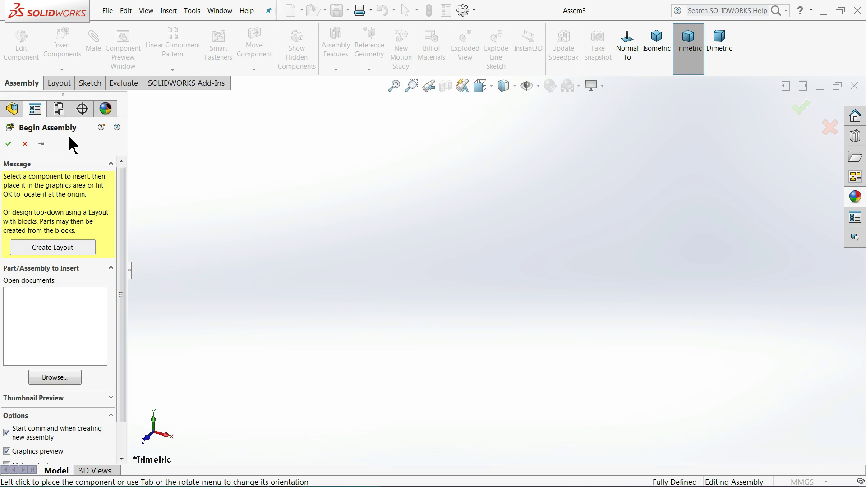
click(57, 382)
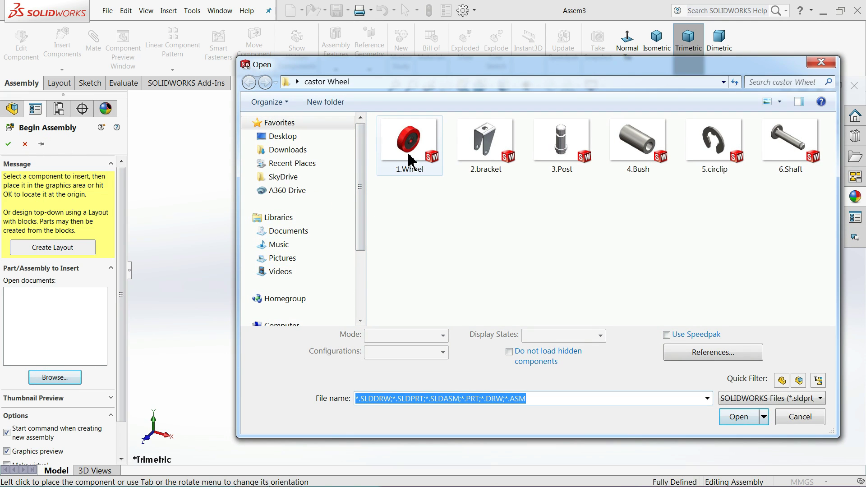
click(411, 145)
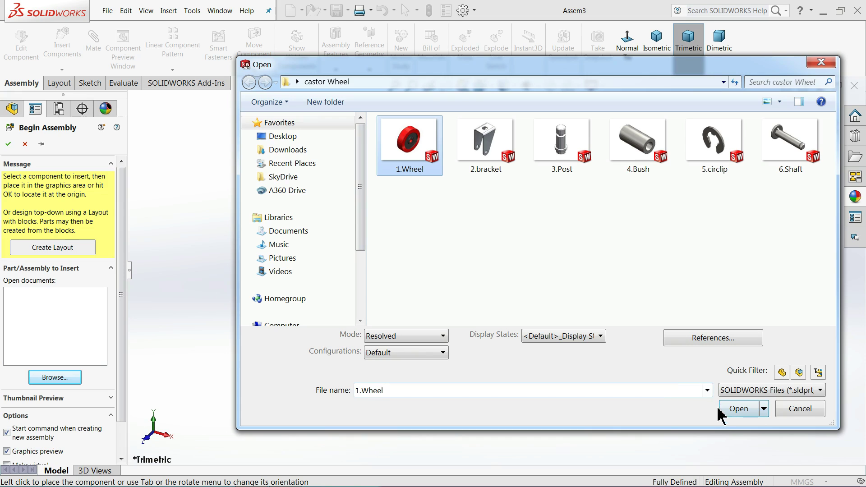
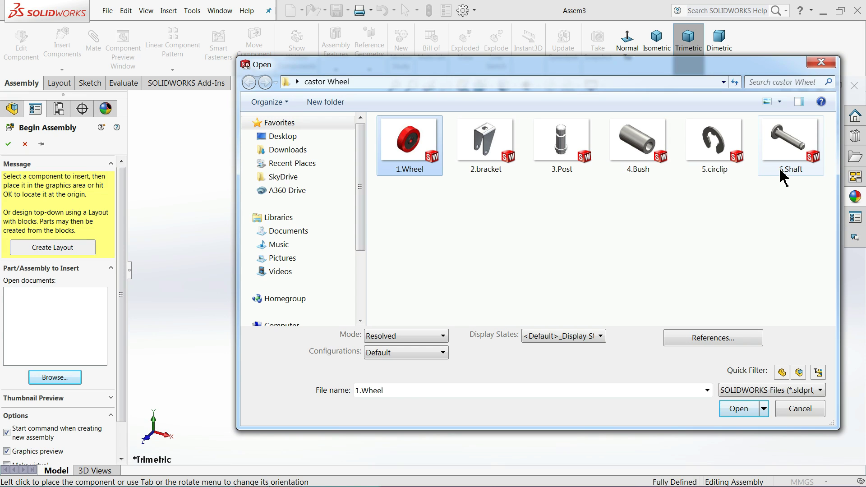
click(738, 410)
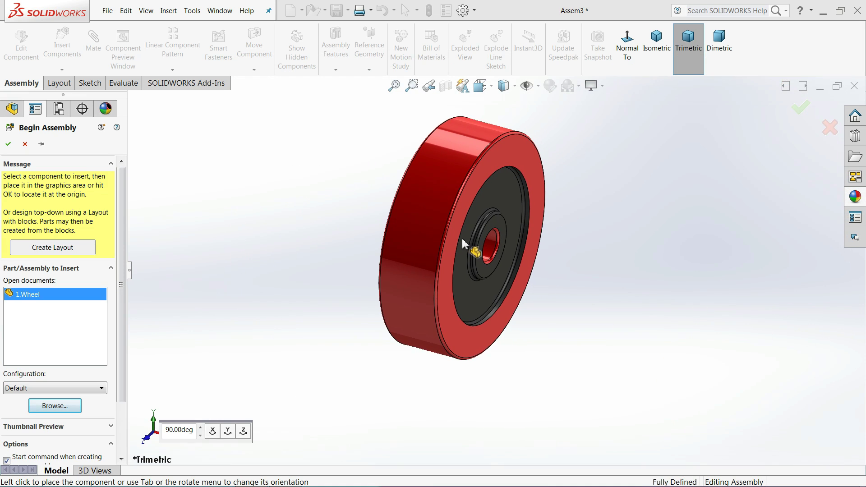
click(466, 249)
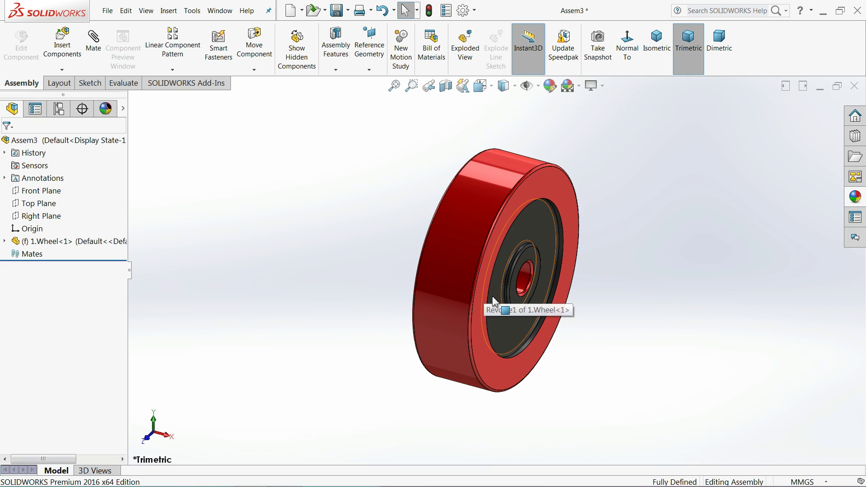
Change the assembly's background scene to plain white
middle_drag(487, 300, 469, 296)
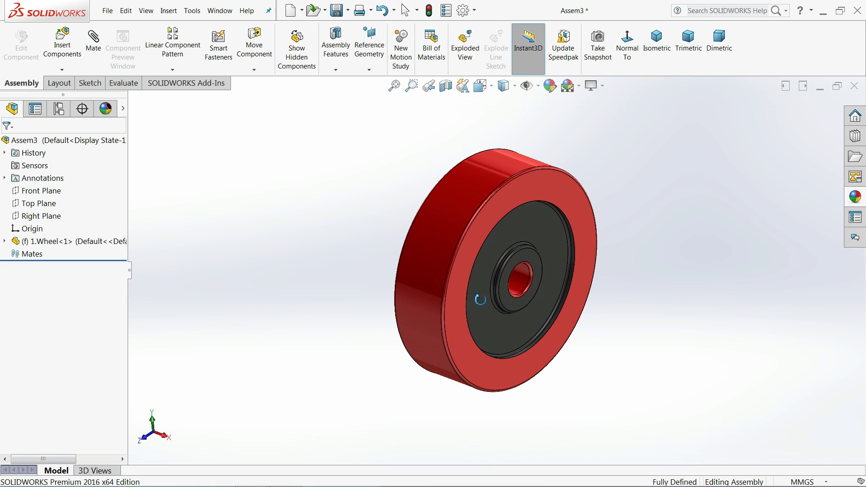
click(579, 87)
click(589, 23)
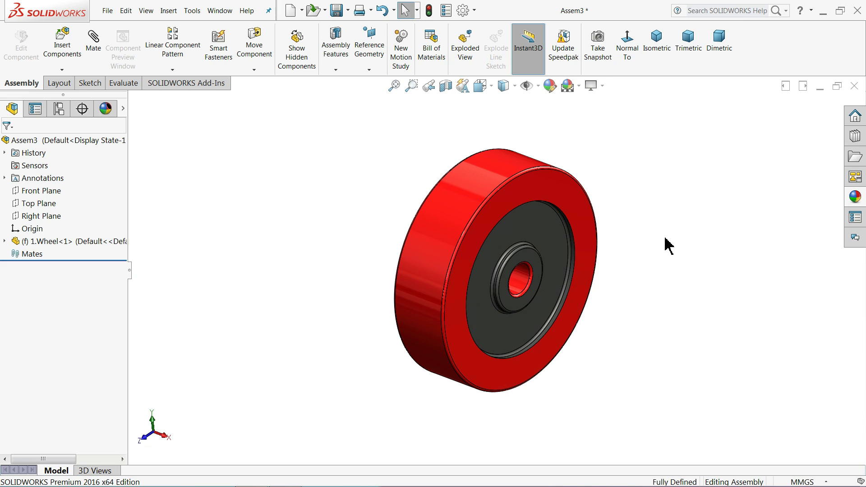
Insert the 6.Shaft part into the assembly, placing it to the upper left of the wheel's hub
scroll(663, 279, down, 3)
scroll(568, 277, up, 2)
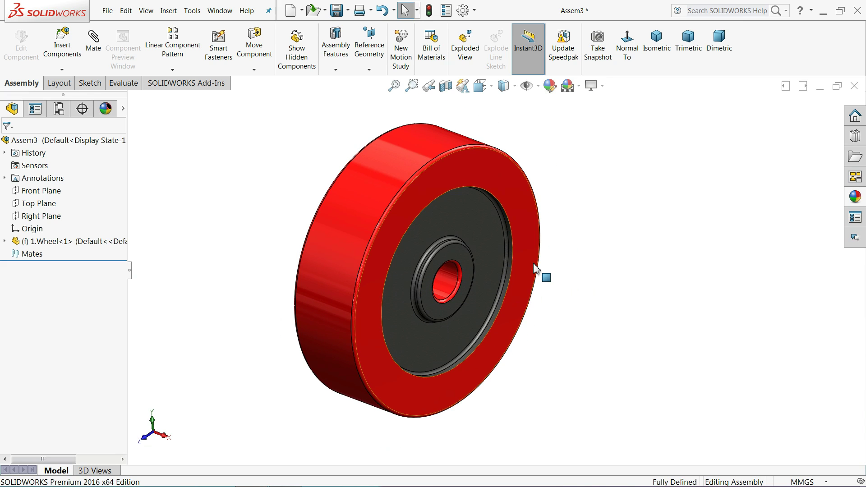
middle_drag(536, 271, 390, 212)
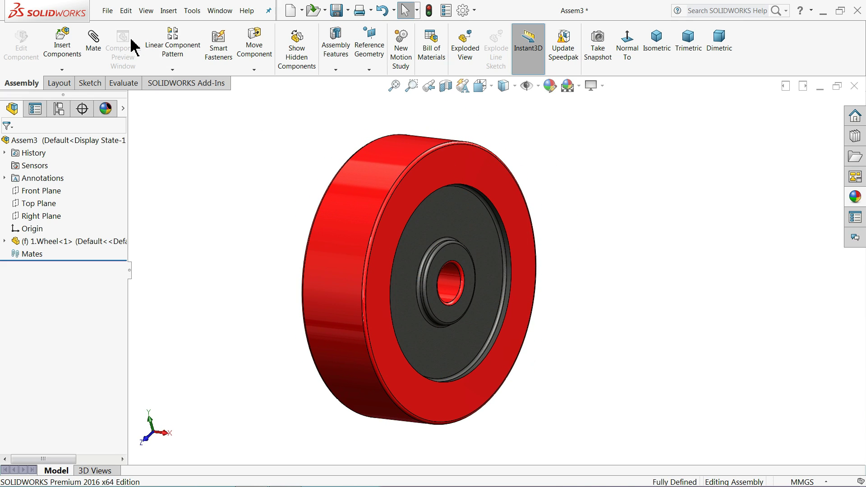
click(65, 59)
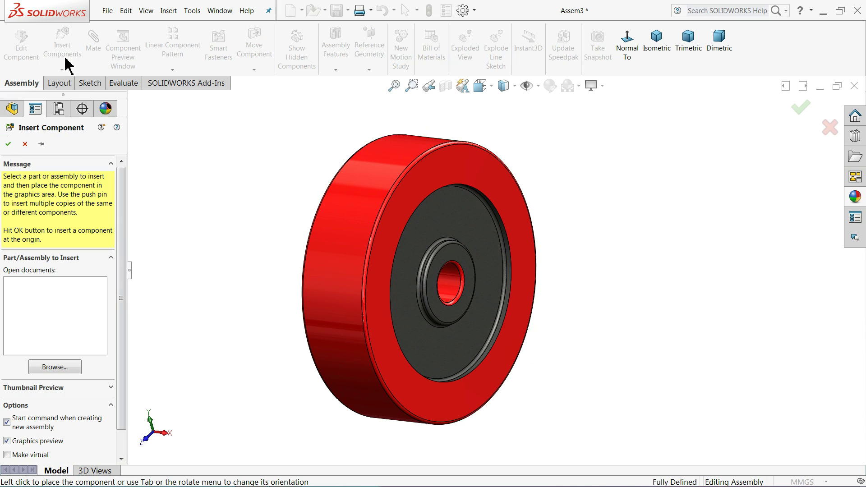
click(55, 367)
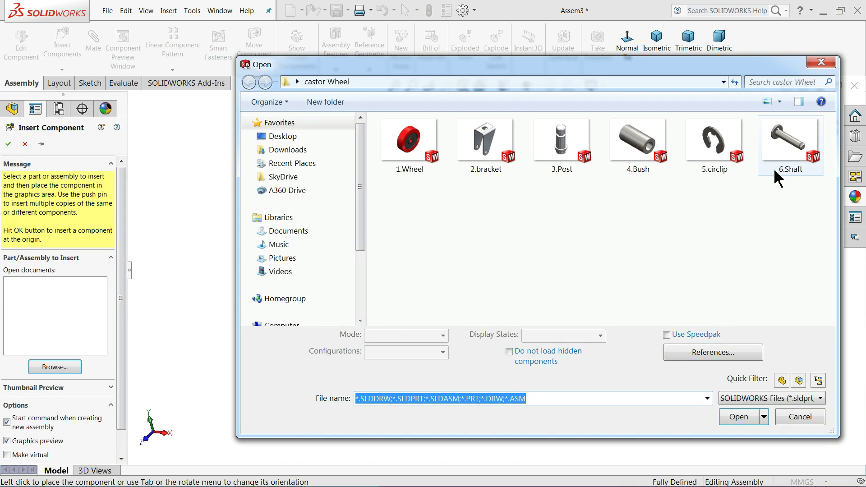
click(790, 144)
click(745, 411)
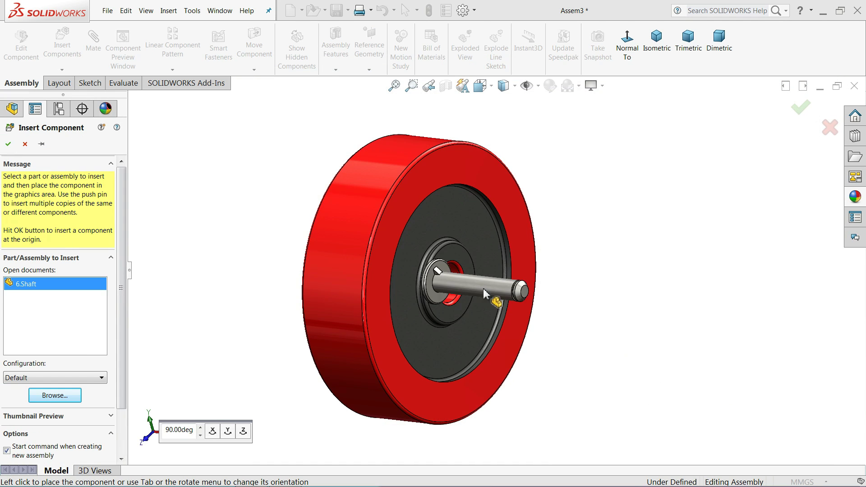
click(321, 220)
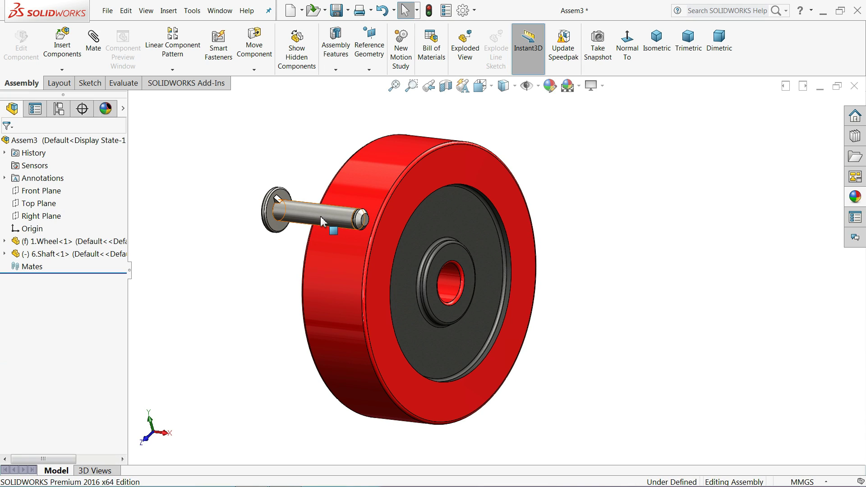
Fix the shaft in place and set the wheel to float
right_click(315, 219)
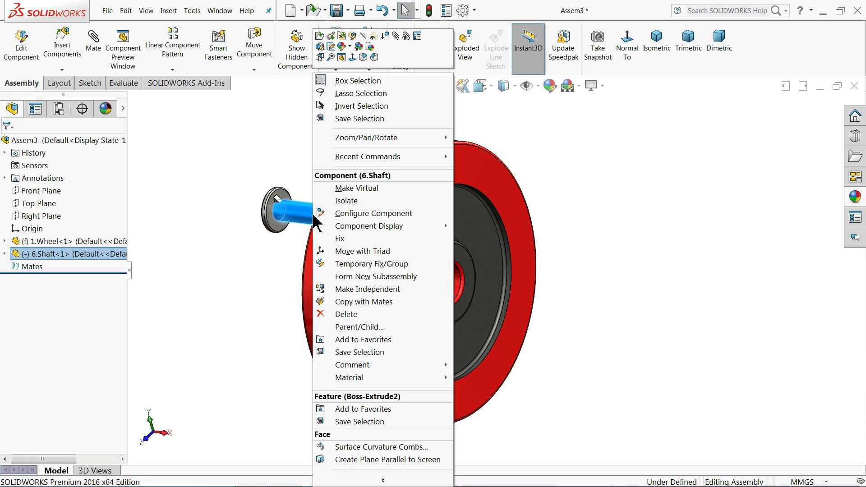
click(348, 239)
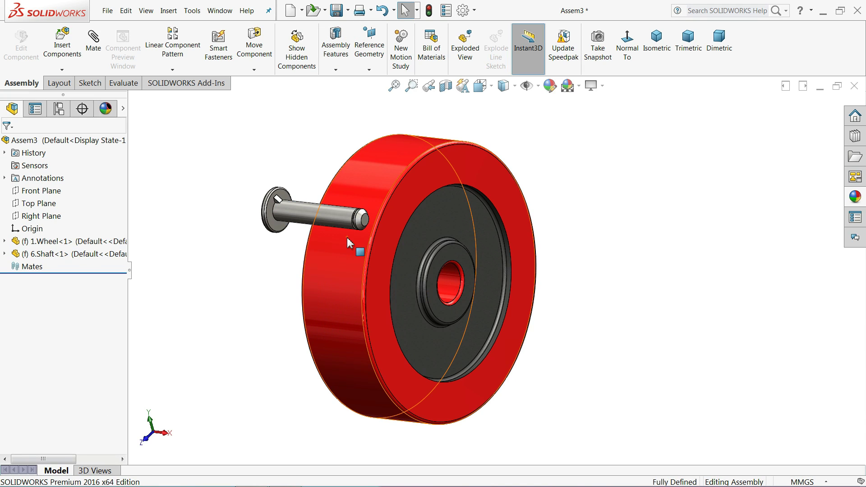
right_click(388, 242)
click(416, 251)
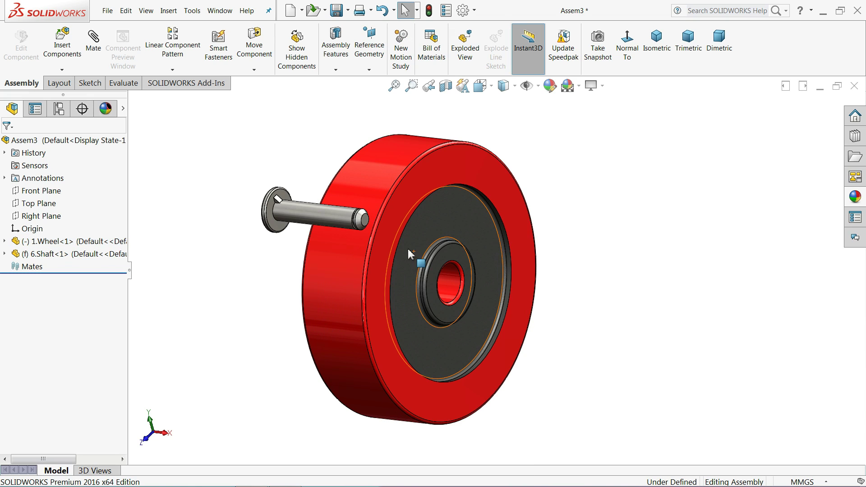
Move the floating wheel away from the shaft so that the two parts stand clear of each other
drag(406, 219, 485, 203)
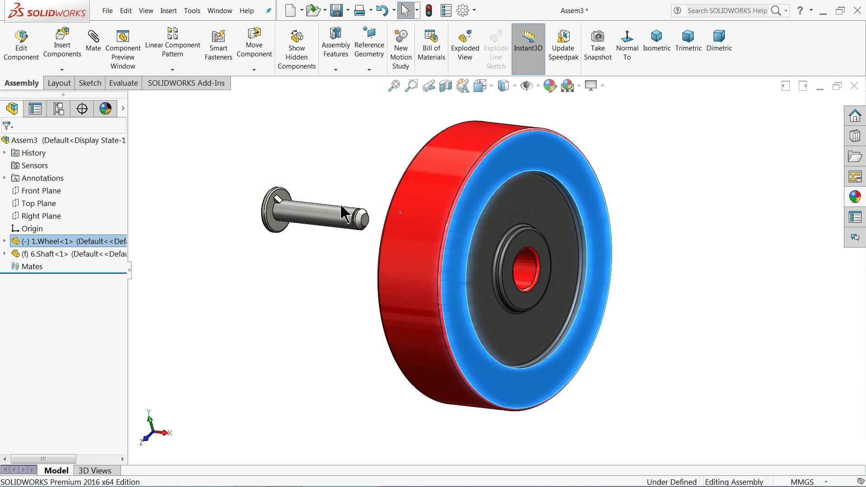
drag(348, 213, 326, 221)
mouse_move(326, 221)
middle_down()
mouse_move(354, 174)
mouse_move(323, 212)
middle_up()
key(Escape)
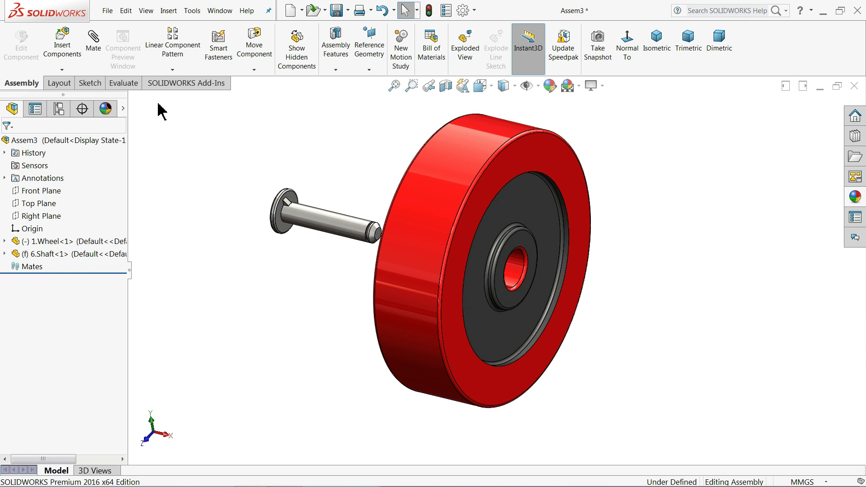
Insert the 4.Bush part into the assembly, placing it in front of the wheel near its bore
click(62, 48)
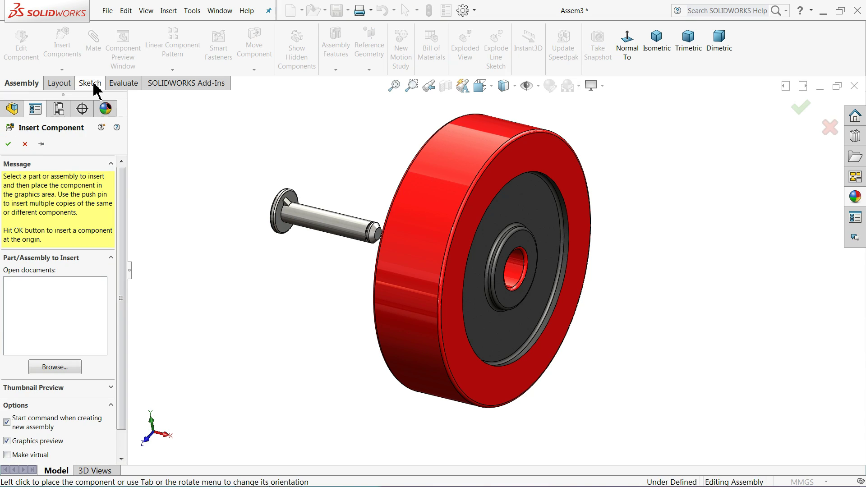
click(59, 367)
click(641, 153)
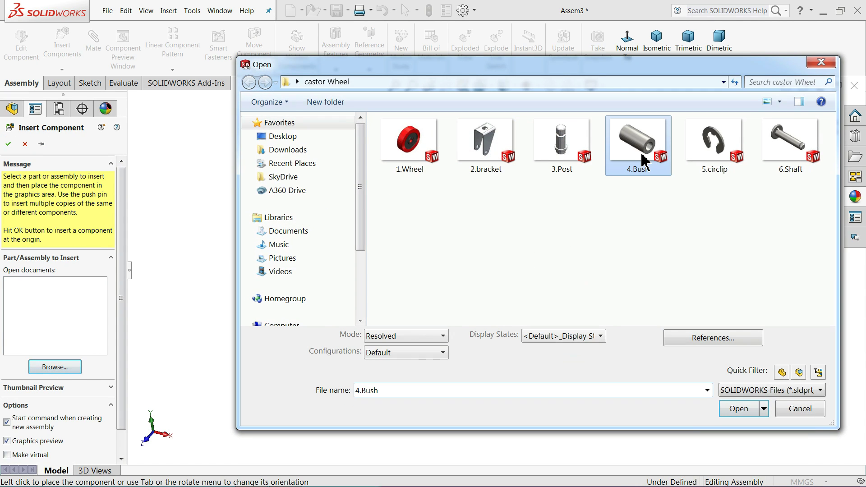
click(738, 410)
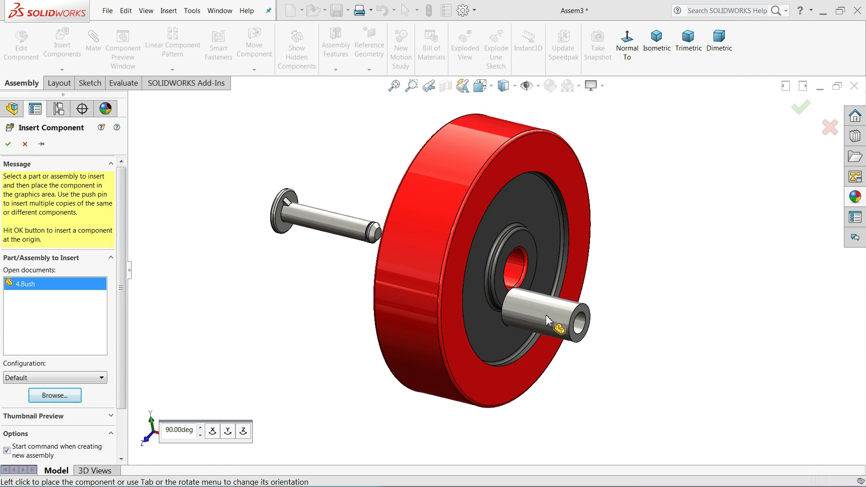
click(564, 315)
Add a concentric mate between the wheel's bore and the bush's outer cylindrical face
middle_drag(565, 314, 543, 291)
scroll(543, 291, down, 5)
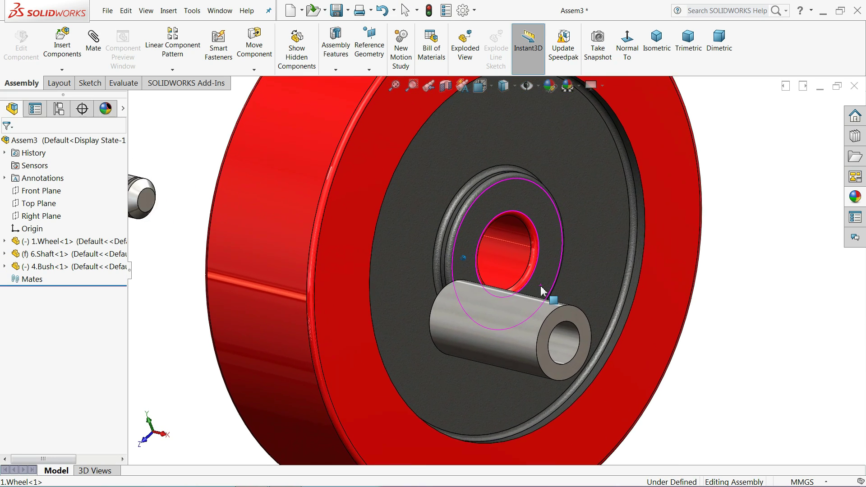
key(Escape)
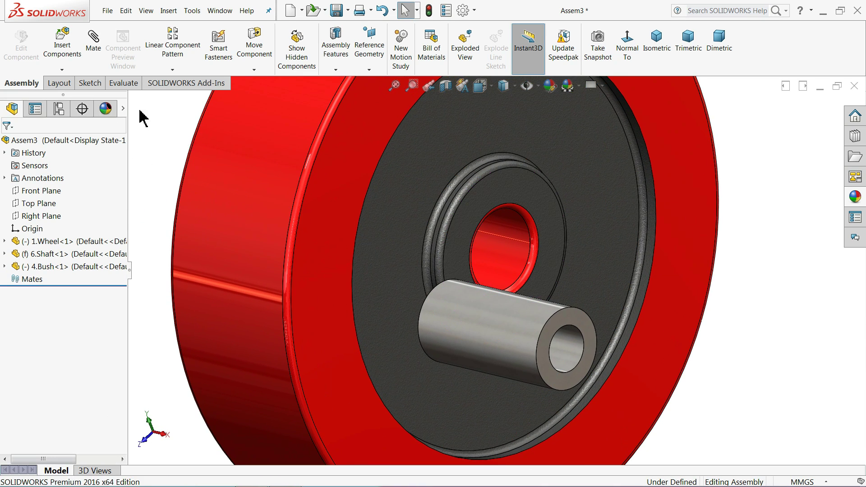
click(93, 50)
click(513, 249)
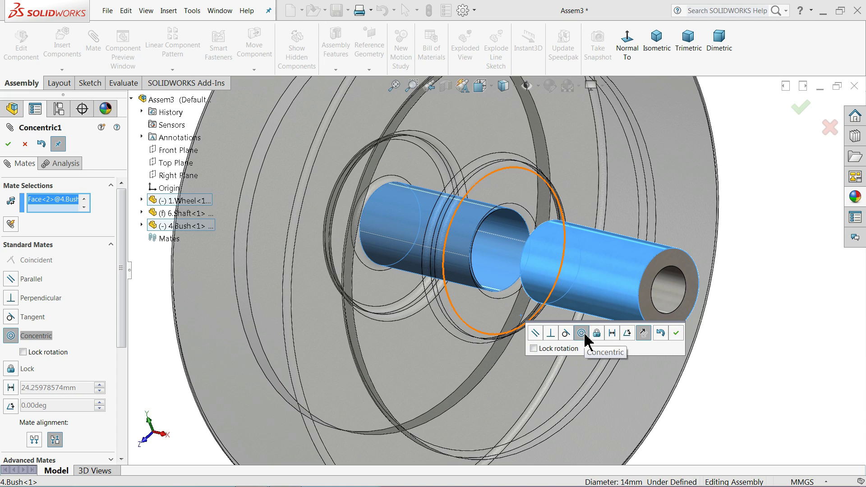
click(676, 334)
Add a coincident mate between the wheel hub's front face and the bush's end face
click(515, 313)
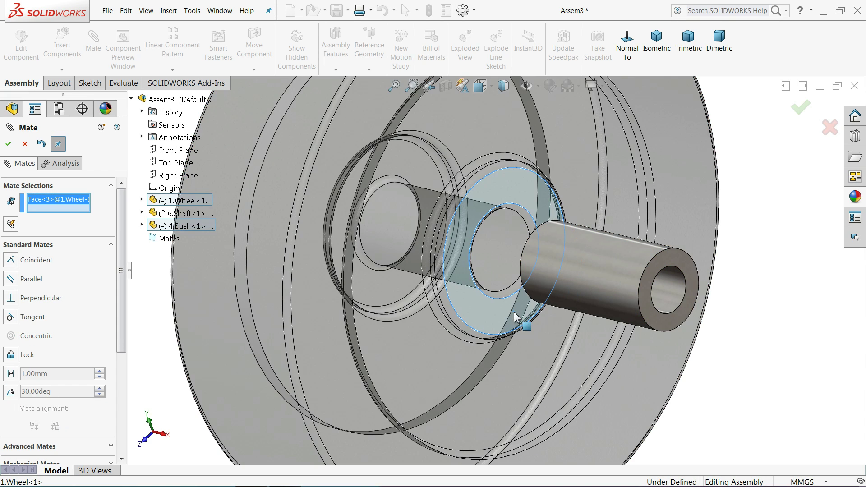
click(650, 257)
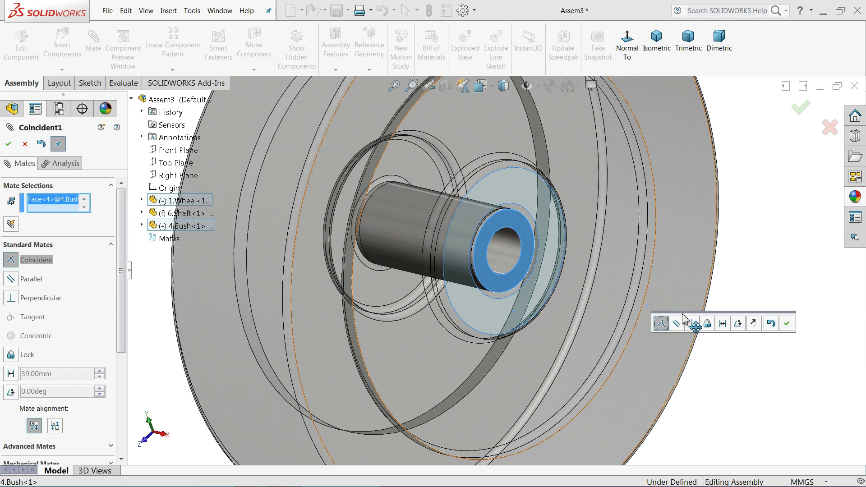
click(787, 324)
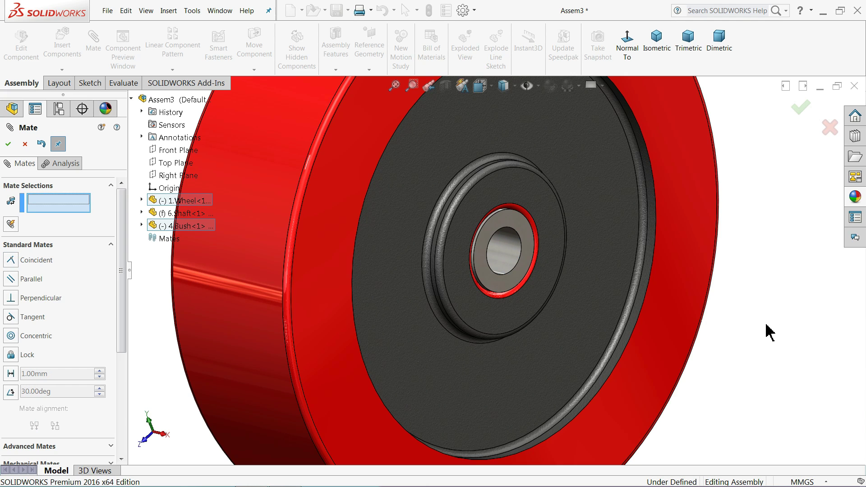
middle_drag(568, 273, 527, 273)
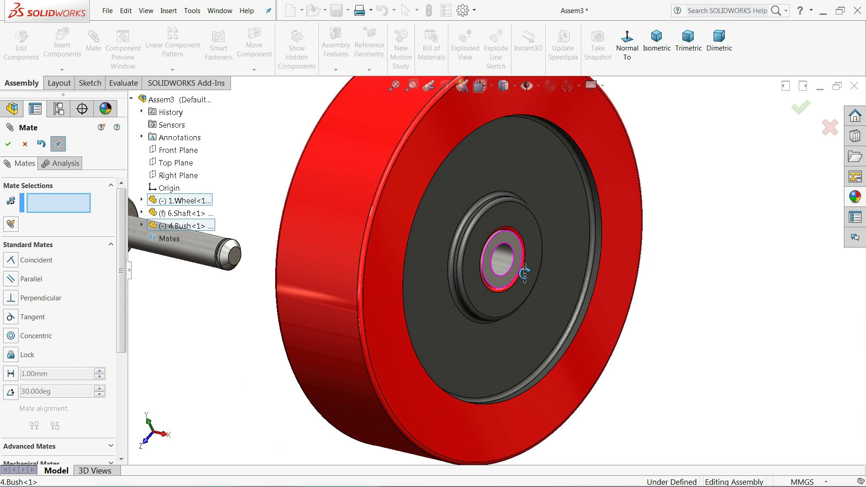
Add a concentric mate between the shaft's cylindrical face and the bush's bore, and finish mating
key(f)
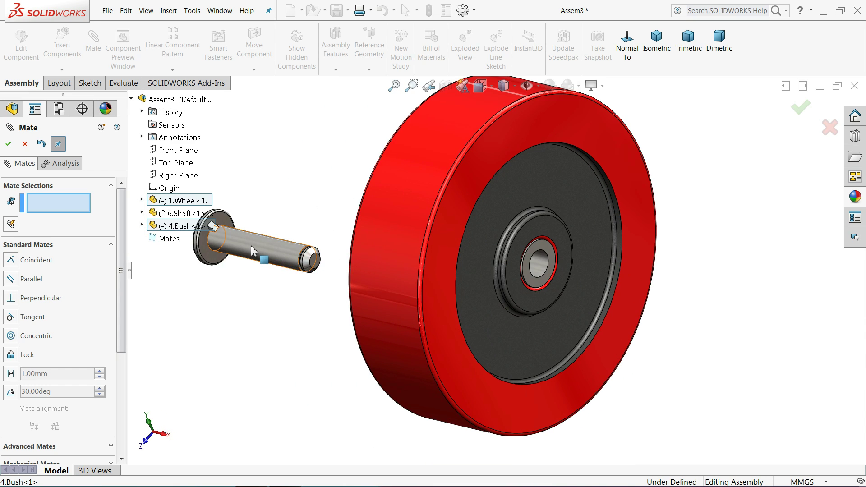
click(257, 248)
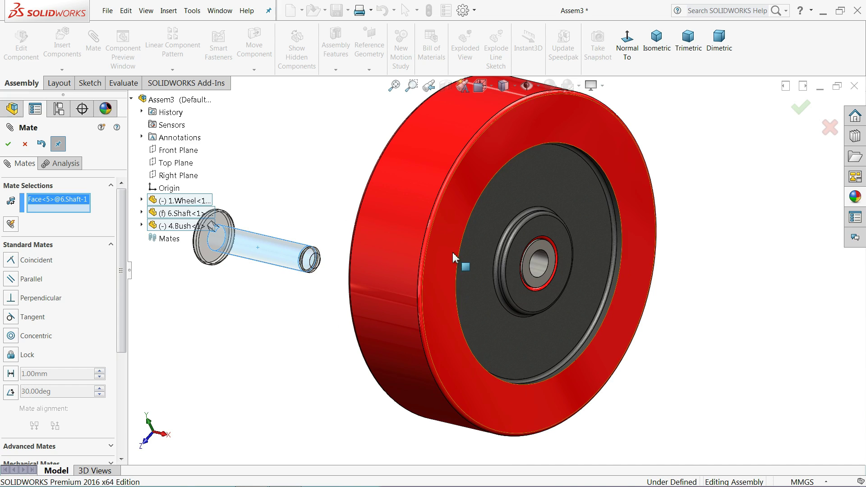
scroll(279, 256, down, 2)
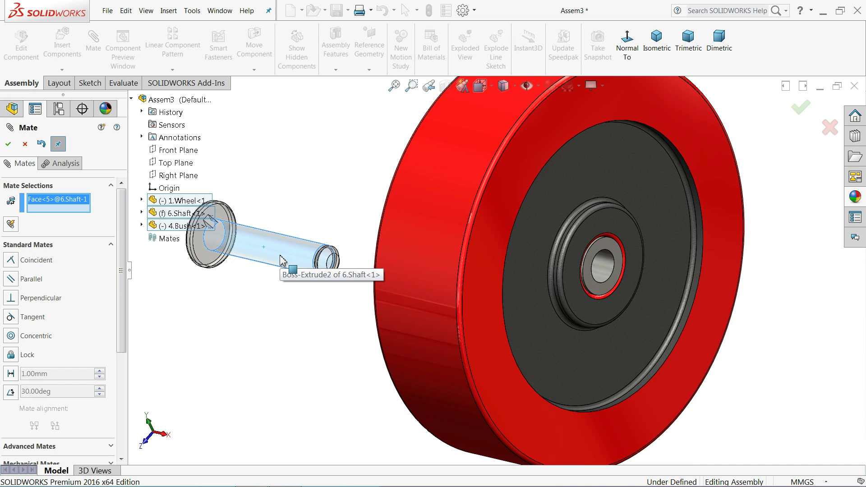
scroll(451, 271, down, 1)
click(629, 283)
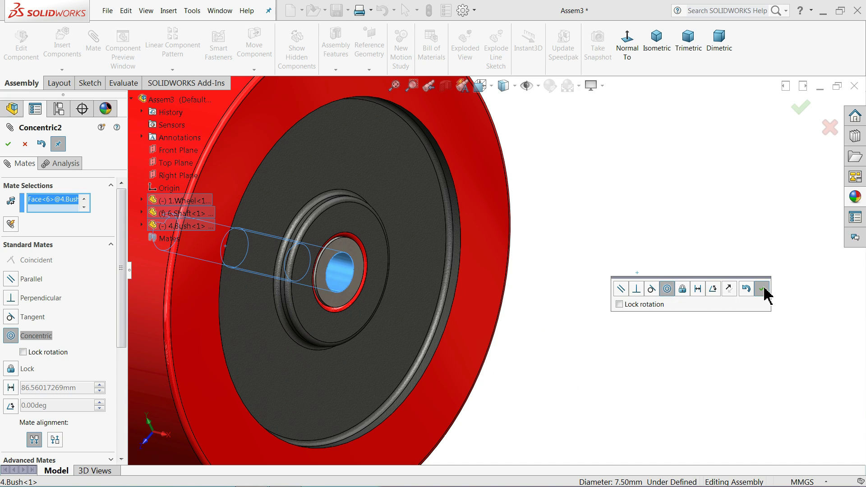
click(762, 289)
scroll(433, 292, up, 6)
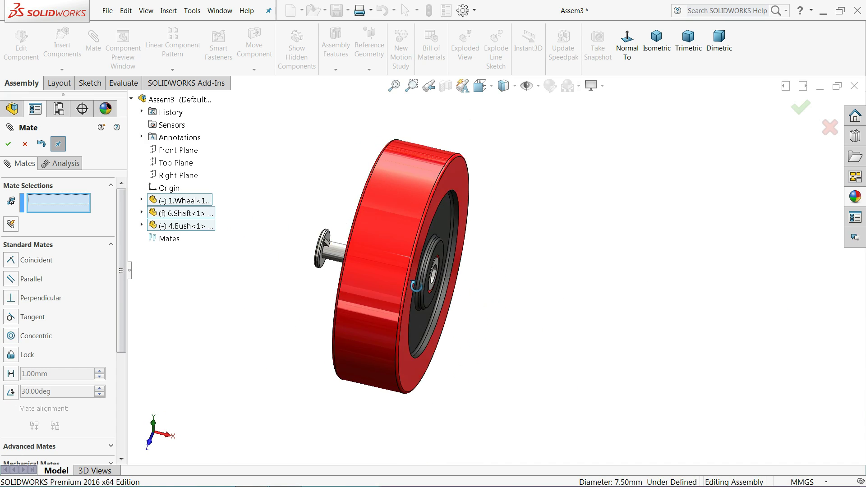
middle_drag(416, 287, 426, 296)
scroll(374, 277, down, 3)
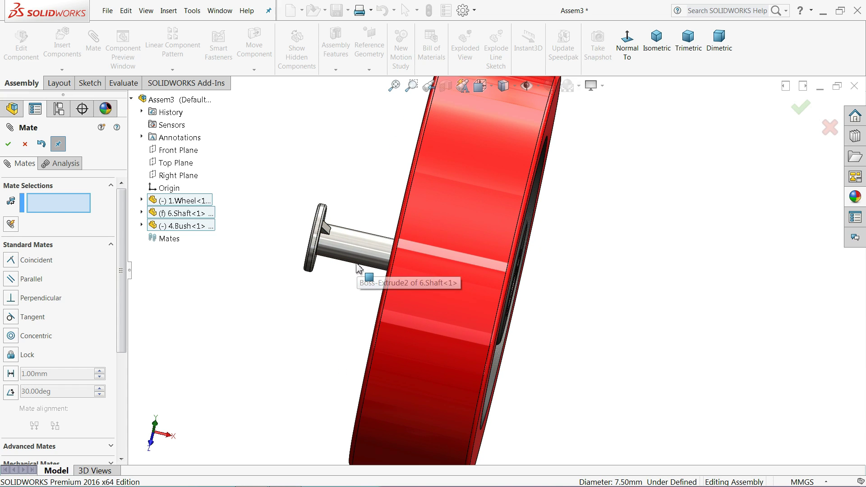
click(24, 144)
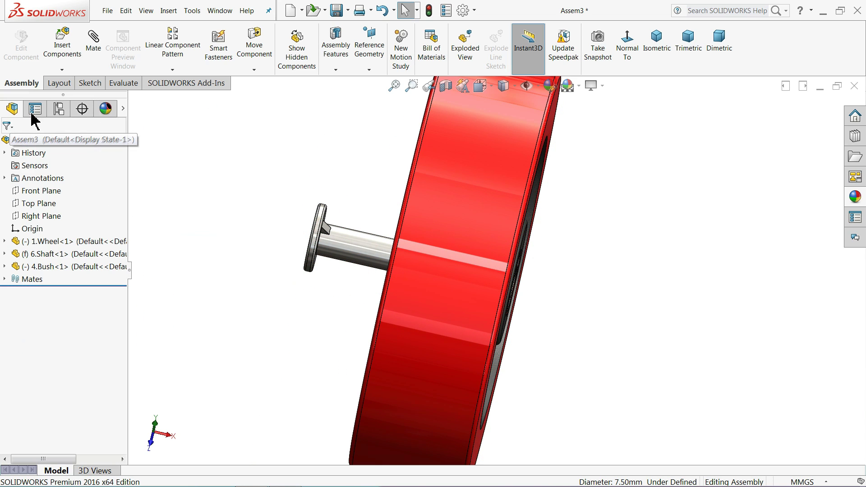
Insert the 2.bracket part into the assembly, placing it over the upper part of the wheel
click(62, 45)
click(54, 367)
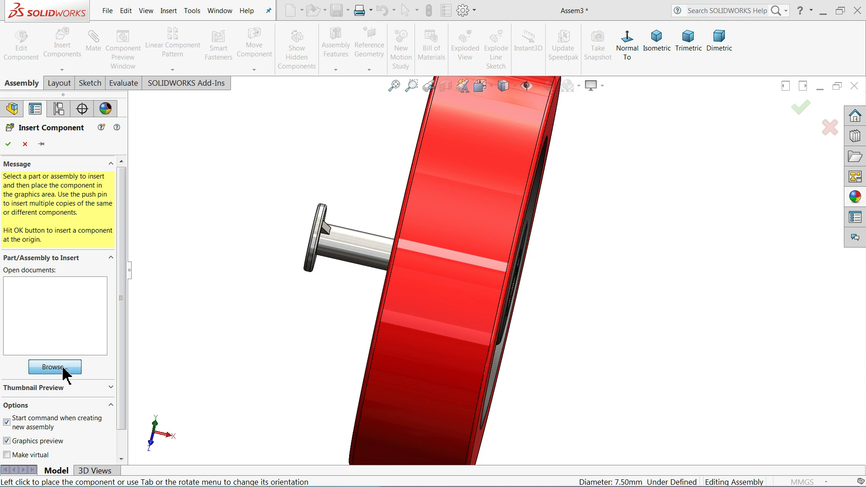
click(488, 165)
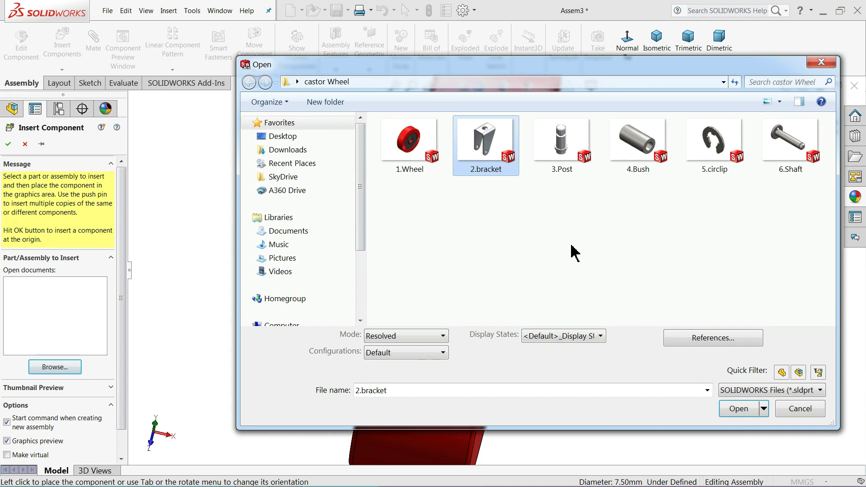
click(740, 410)
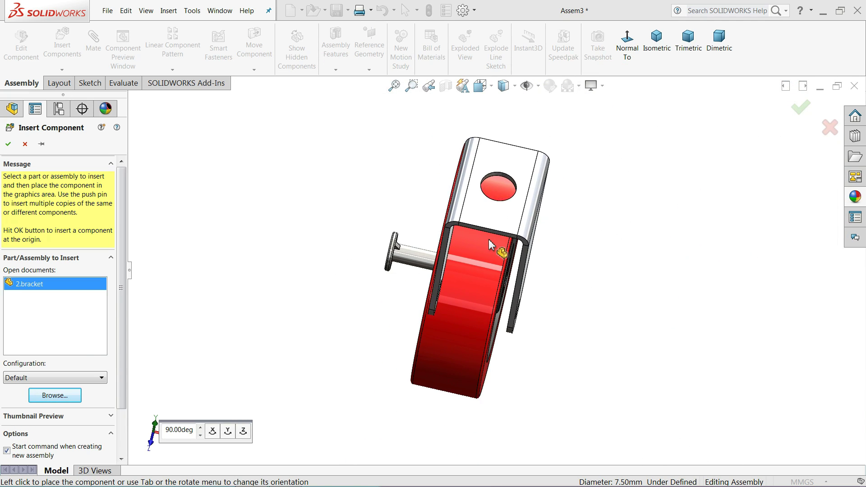
middle_drag(489, 240, 504, 204)
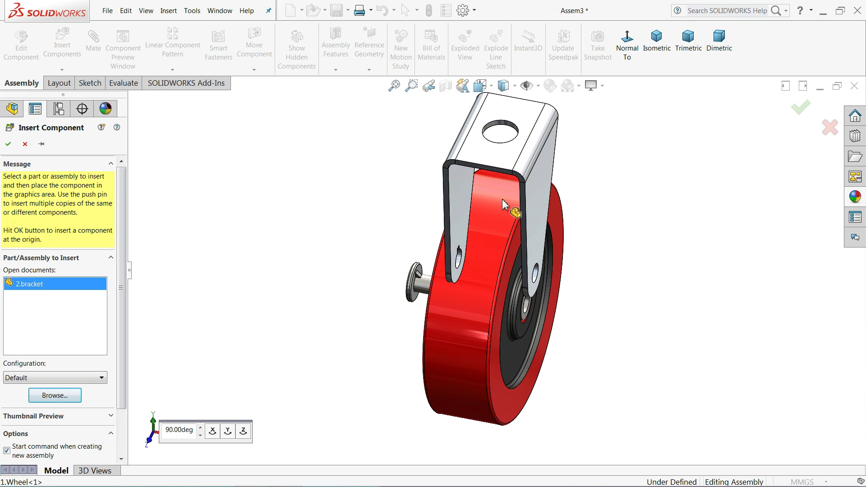
click(506, 232)
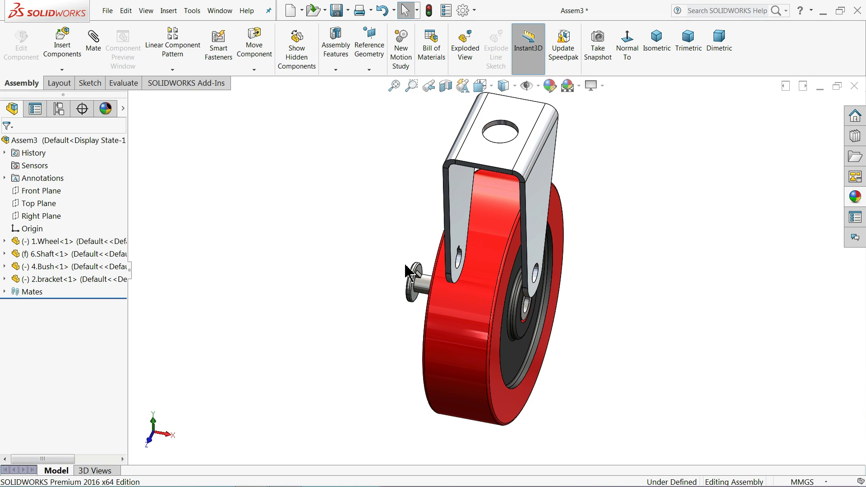
Add a concentric mate between the round hole in the bracket's arm and the bush's bore
middle_drag(409, 274, 352, 253)
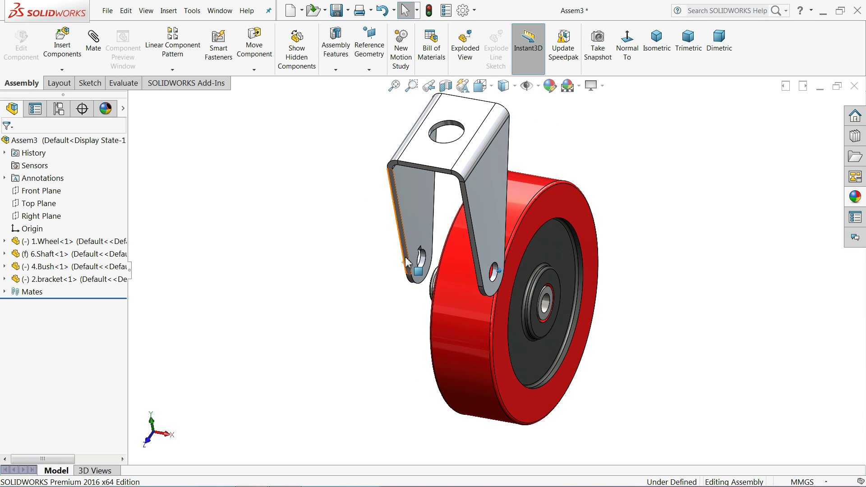
click(103, 47)
scroll(547, 305, down, 5)
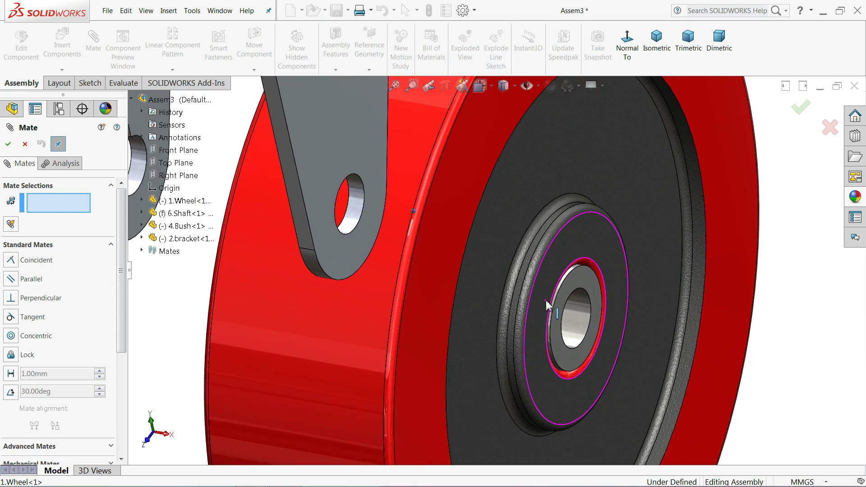
scroll(547, 306, down, 1)
click(336, 199)
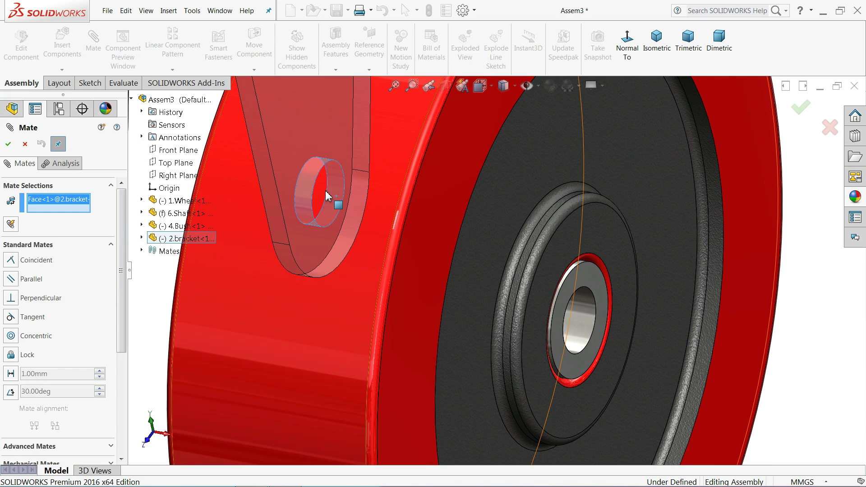
click(583, 334)
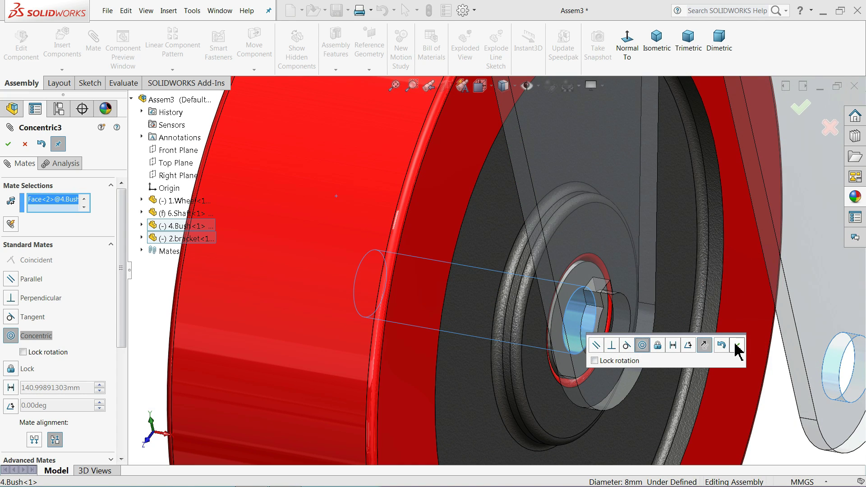
click(738, 350)
Set up a centered Width mate with the wheel's two opposite side faces as the width selections
middle_drag(737, 350, 577, 321)
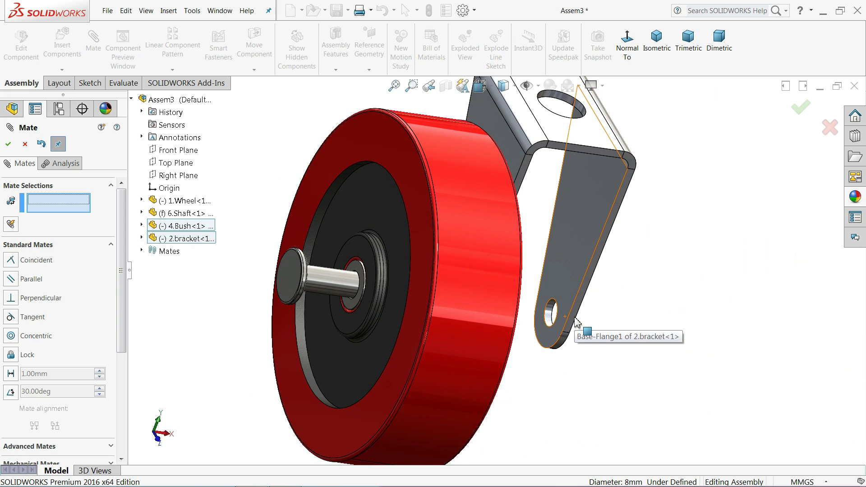
click(111, 186)
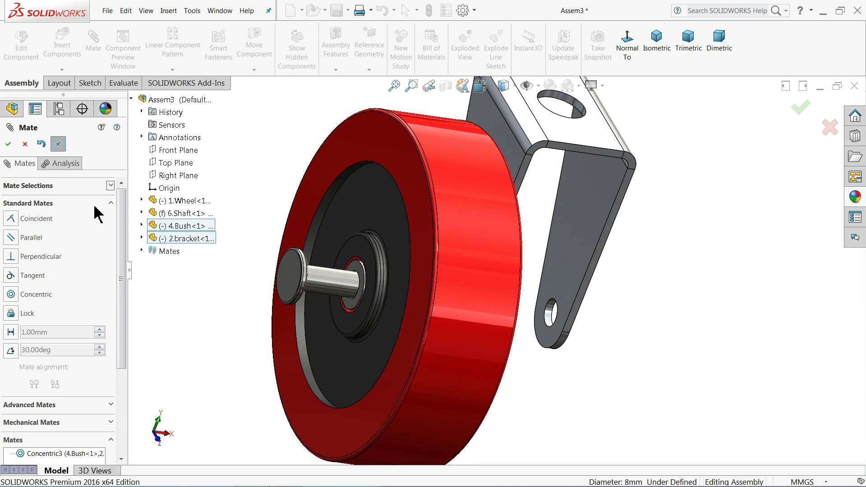
click(110, 204)
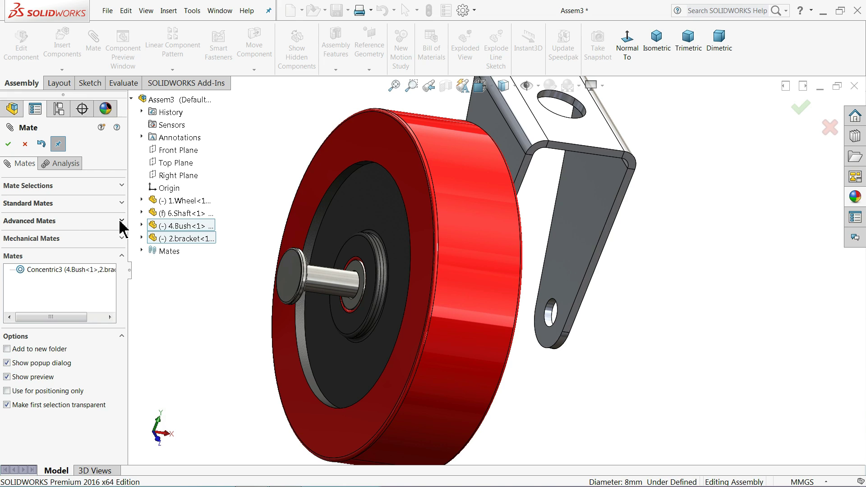
click(120, 221)
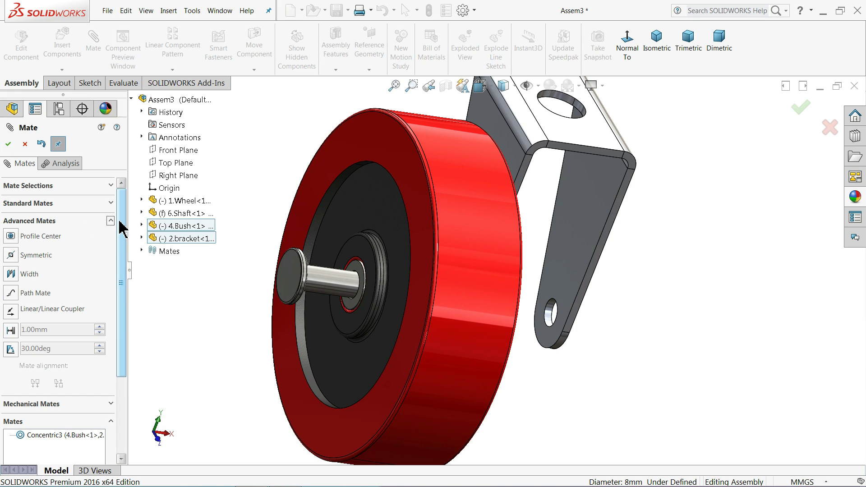
click(12, 274)
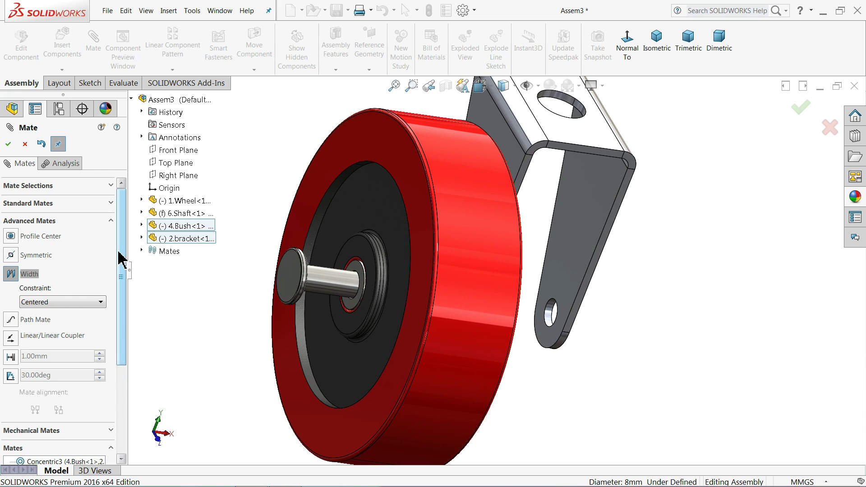
click(110, 185)
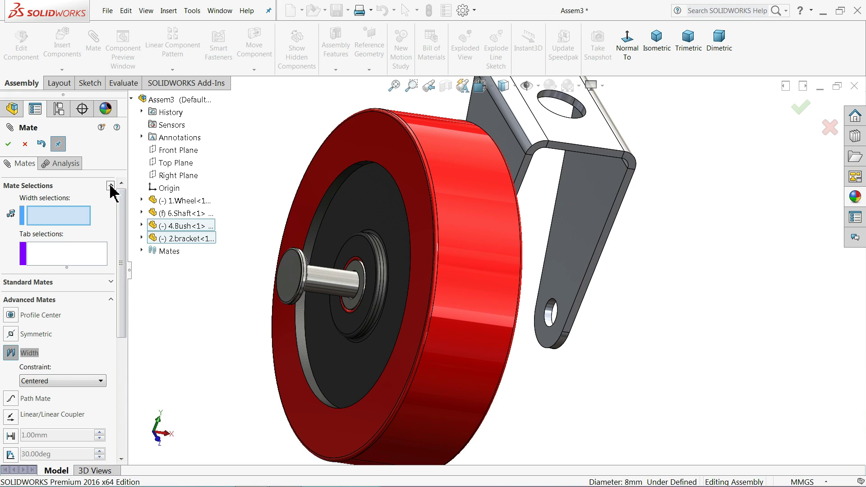
click(422, 270)
middle_drag(462, 276, 536, 254)
click(537, 257)
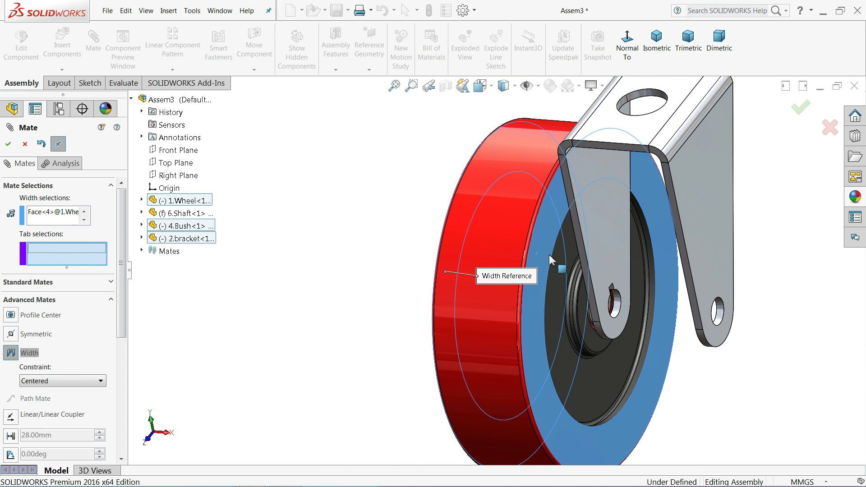
Use the outer faces of the bracket's two arms as the tab selections and accept the Width mate
click(705, 244)
middle_drag(702, 247, 617, 246)
click(618, 252)
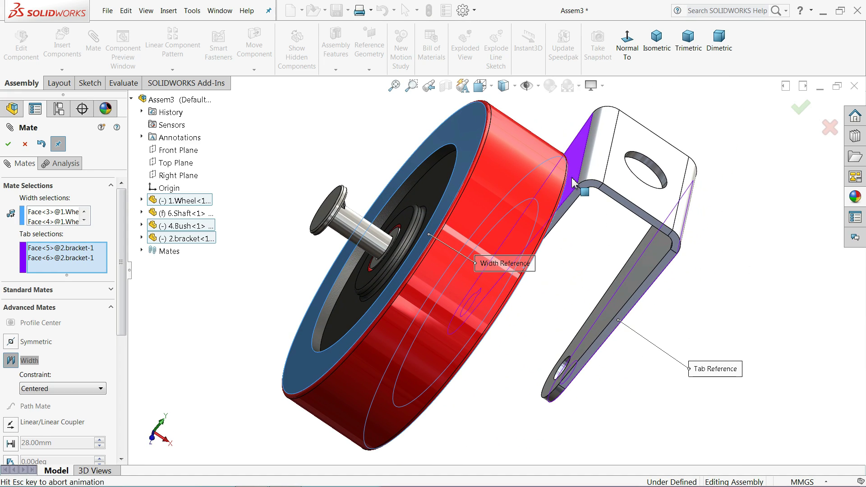
middle_drag(451, 221, 398, 258)
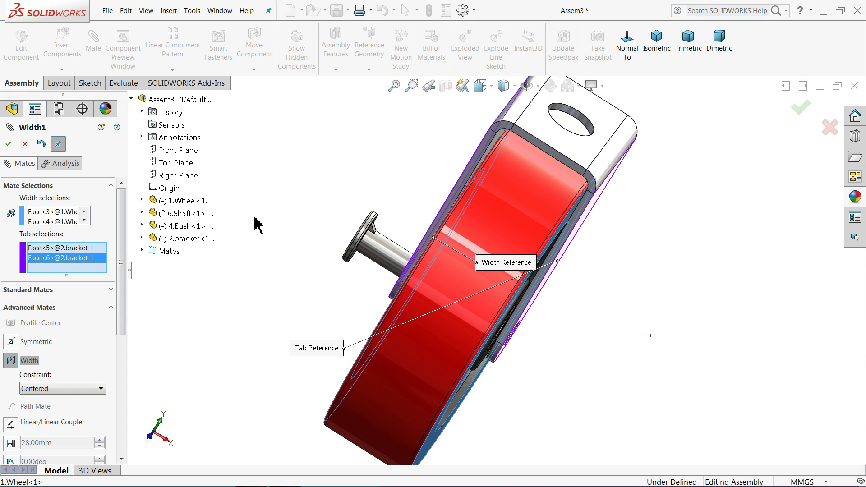
click(8, 144)
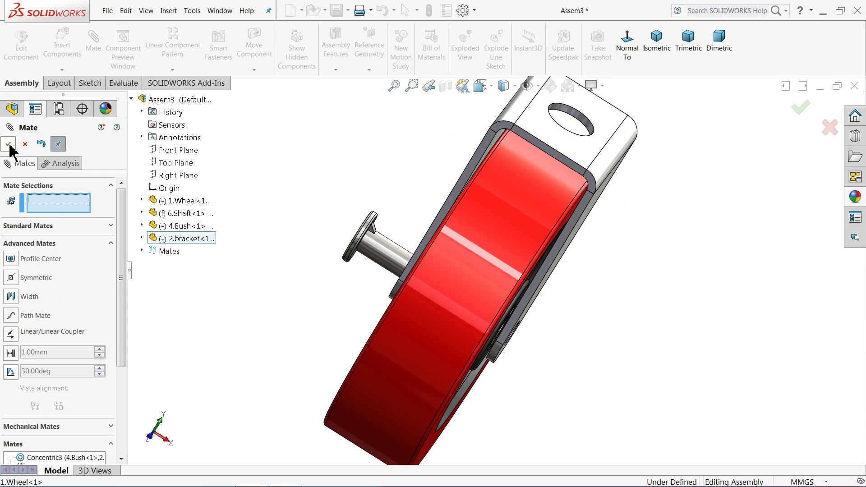
Try to add a coincident mate between the triangular key face on the shaft and the side face of the bracket hole's notch
click(110, 248)
middle_drag(261, 280, 523, 290)
key(Right)
key(Right)
key(Right)
key(Right)
key(Right)
key(Right)
scroll(483, 275, down, 5)
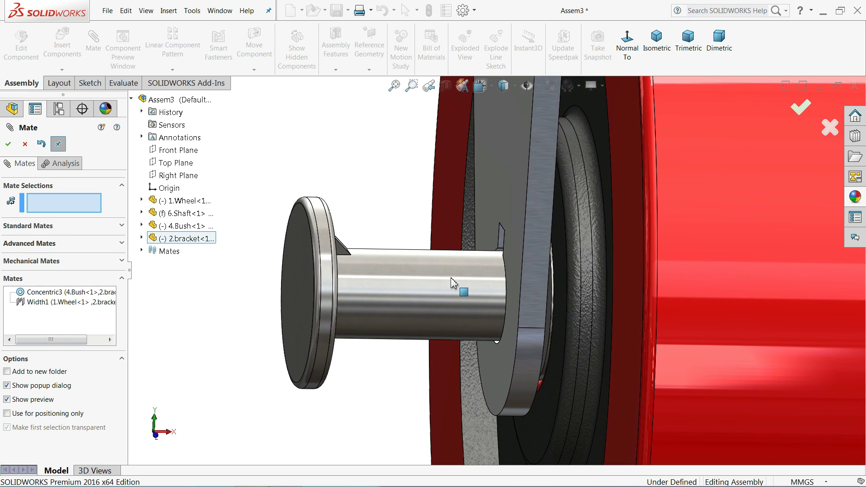
key(Right)
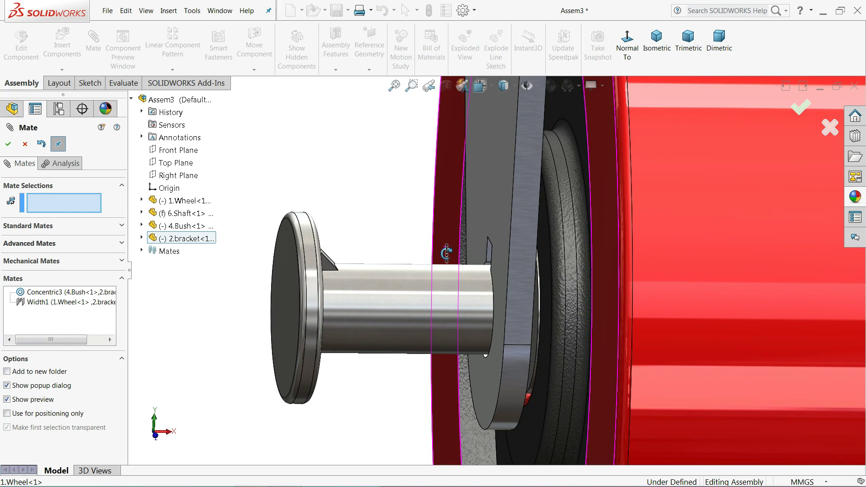
scroll(440, 254, down, 3)
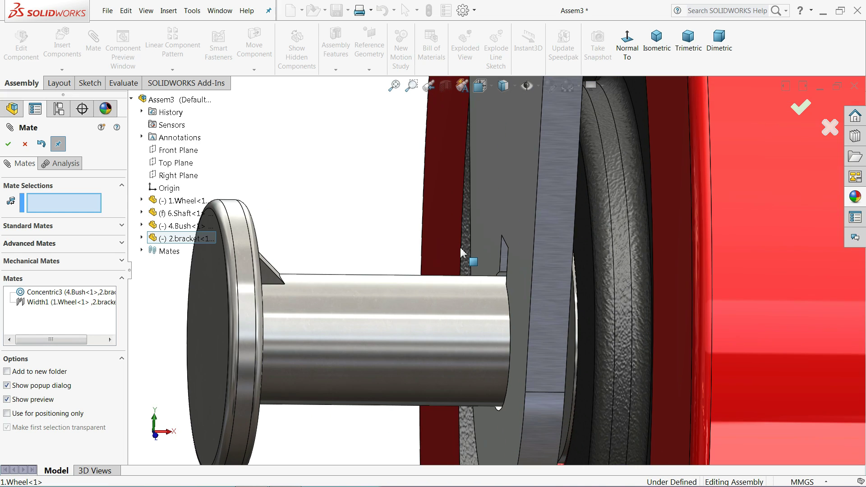
click(273, 280)
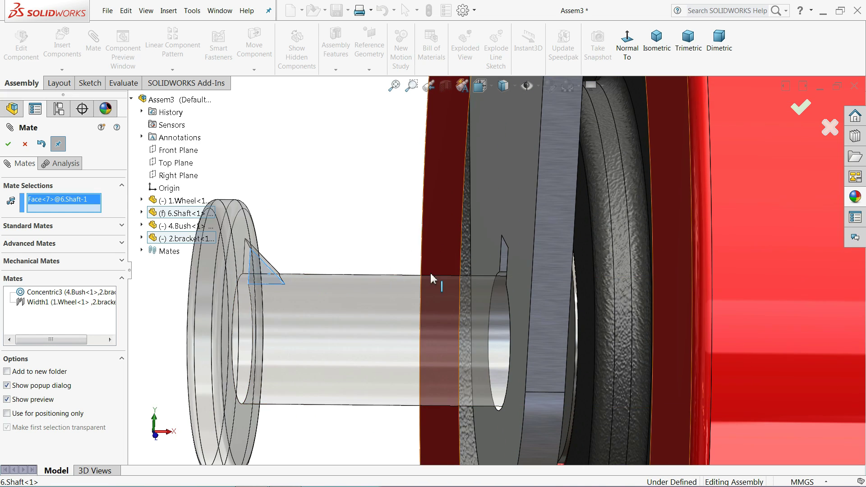
key(Right)
key(Right)
key(Right)
key(Right)
key(Right)
key(Right)
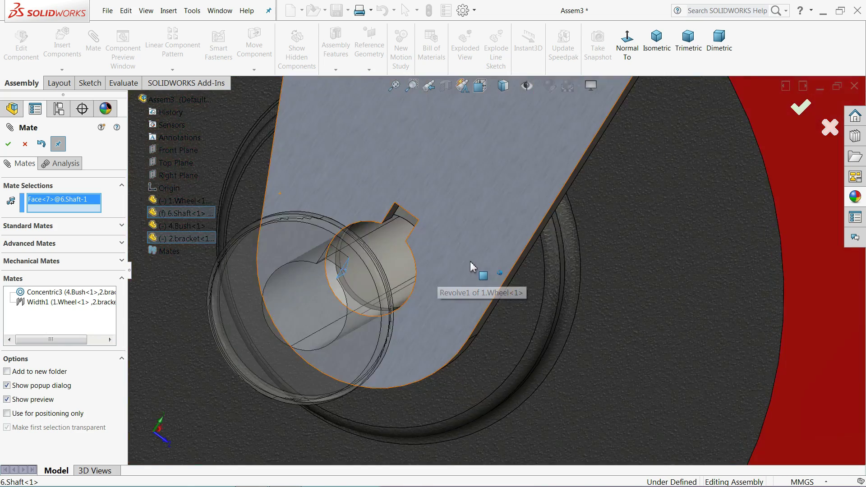
click(407, 229)
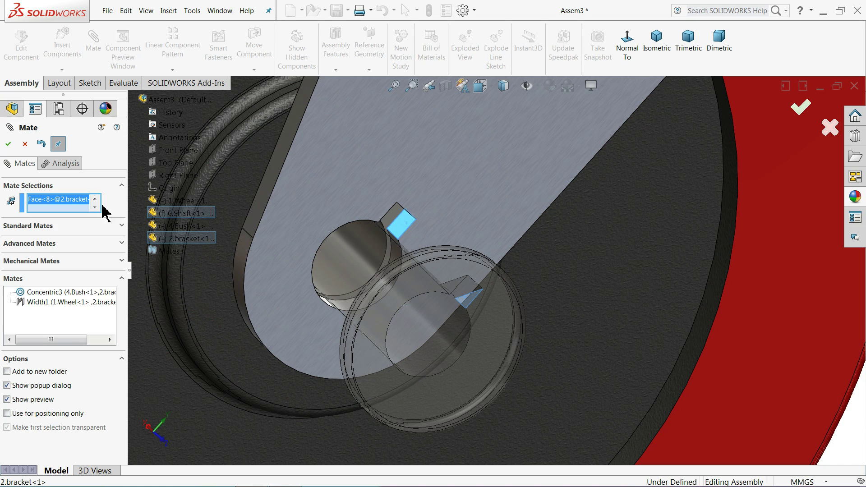
click(59, 225)
click(11, 260)
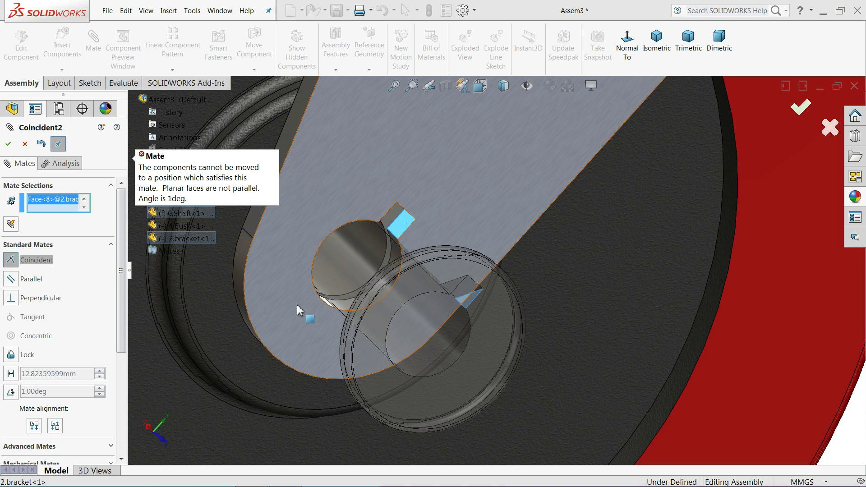
click(25, 144)
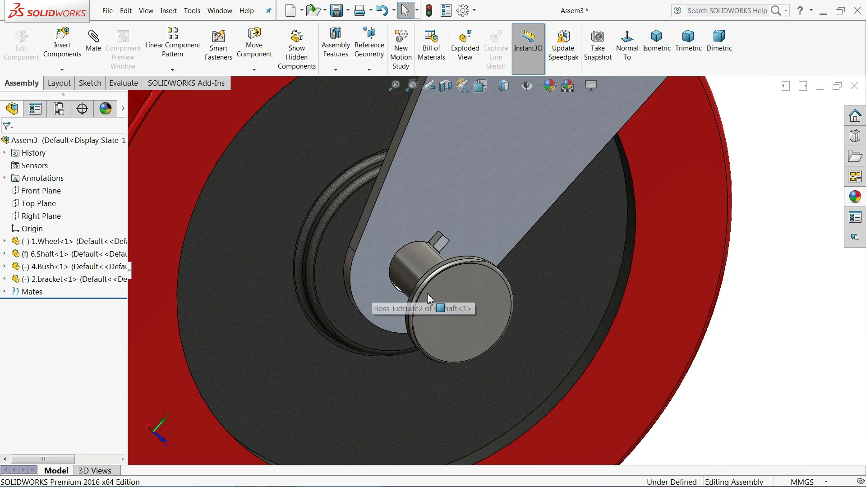
Open the shaft part from the assembly and turn off the draft of its triangular rib feature
click(430, 299)
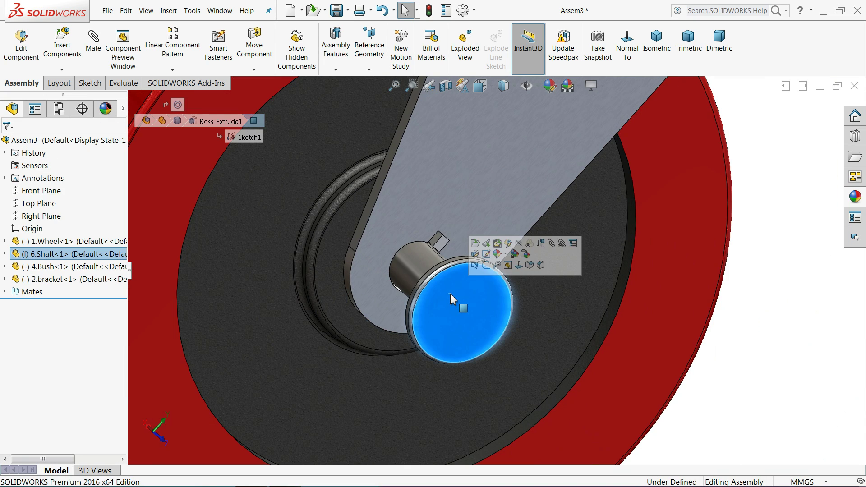
click(478, 246)
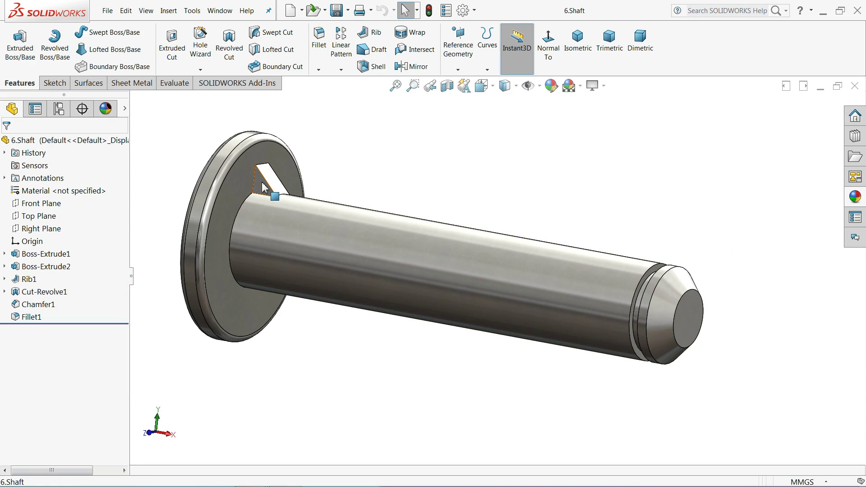
click(264, 187)
click(21, 280)
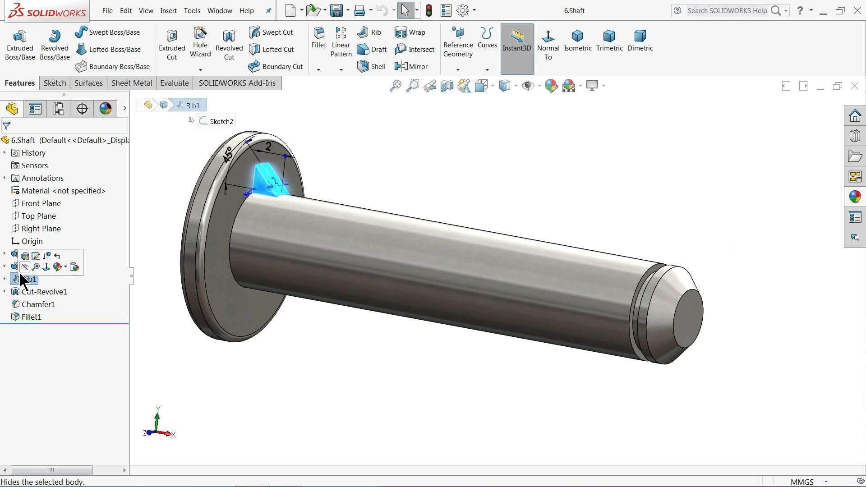
click(24, 257)
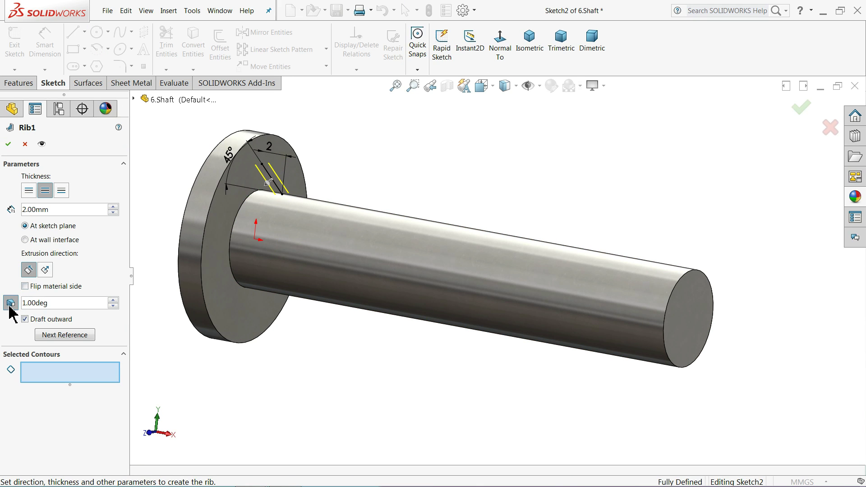
click(10, 306)
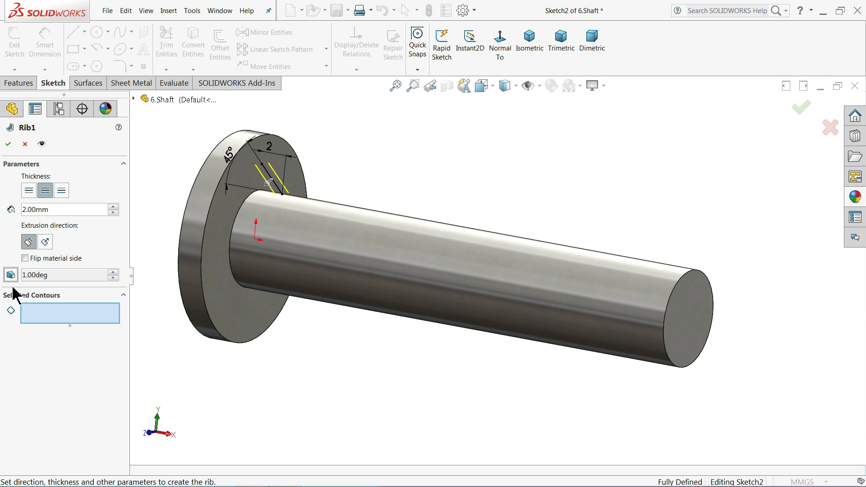
click(9, 146)
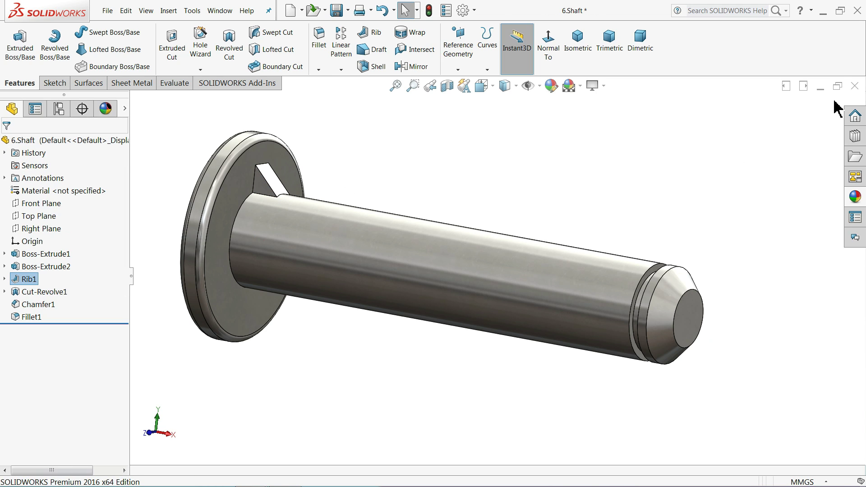
Close the shaft part, saving its changes, and return to the assembly
click(855, 86)
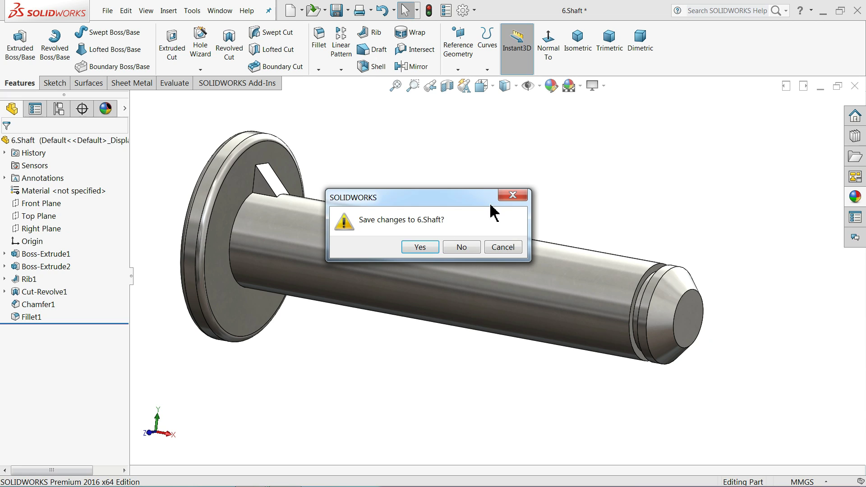
click(411, 250)
click(101, 70)
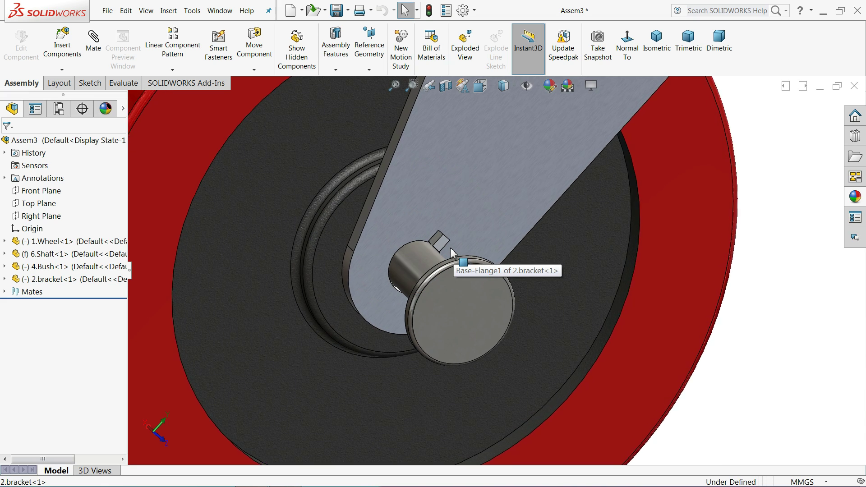
Mate the side face of the bracket hole's notch to the side face of the shaft's rib, trying Coincident but accepting Parallel
scroll(454, 252, down, 5)
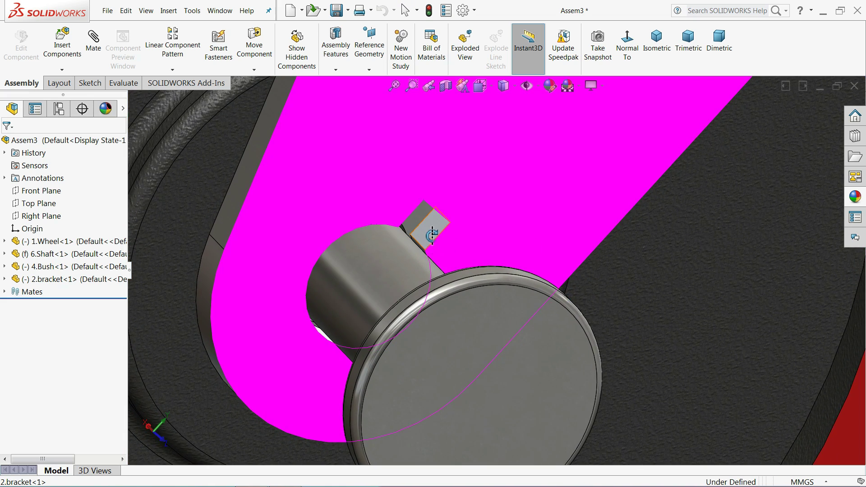
click(432, 233)
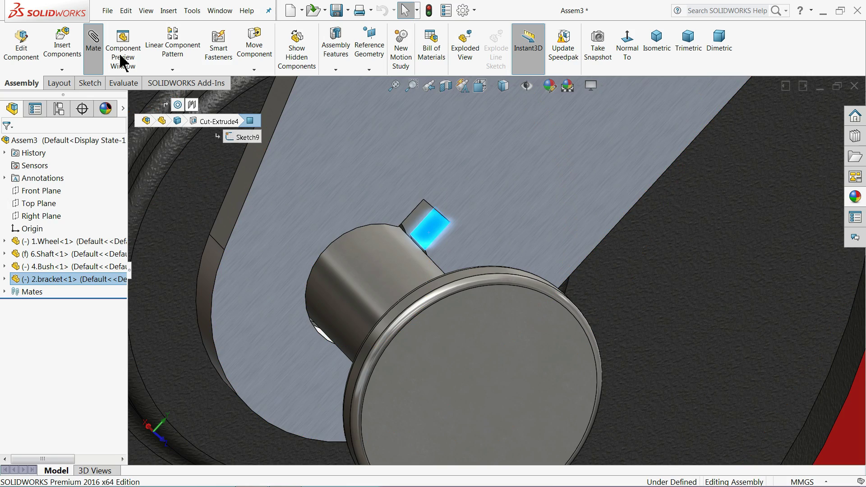
middle_drag(345, 170, 591, 230)
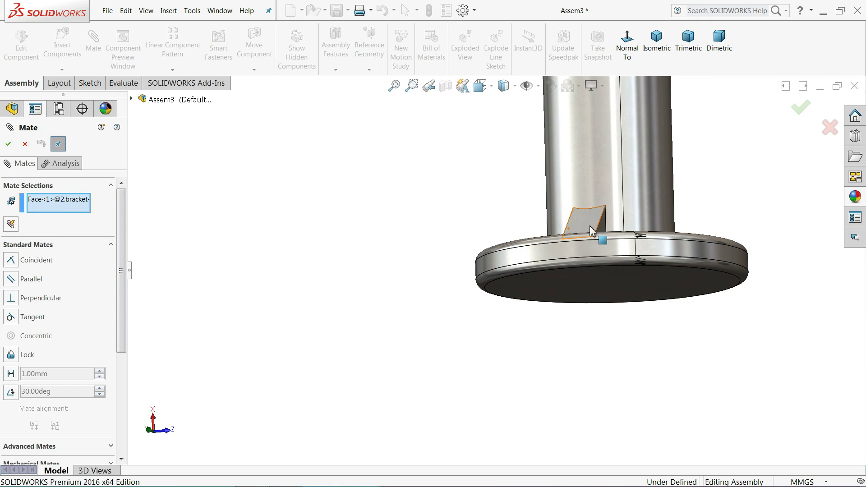
click(604, 231)
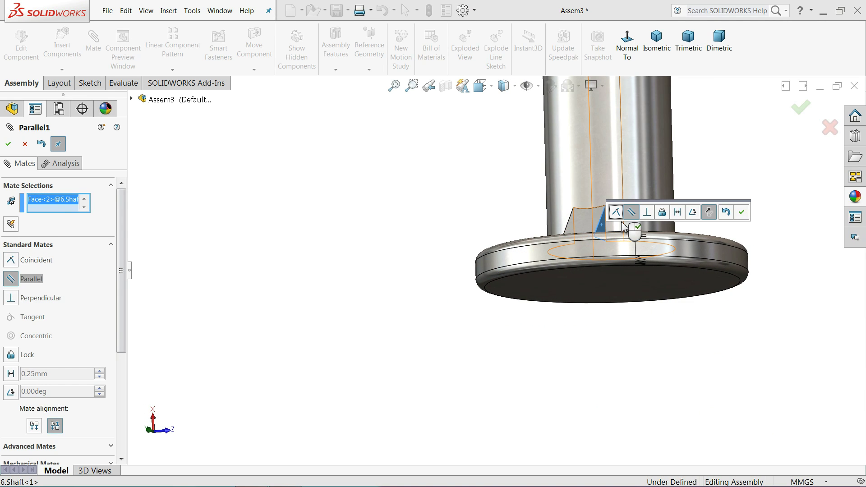
click(617, 212)
scroll(437, 216, up, 4)
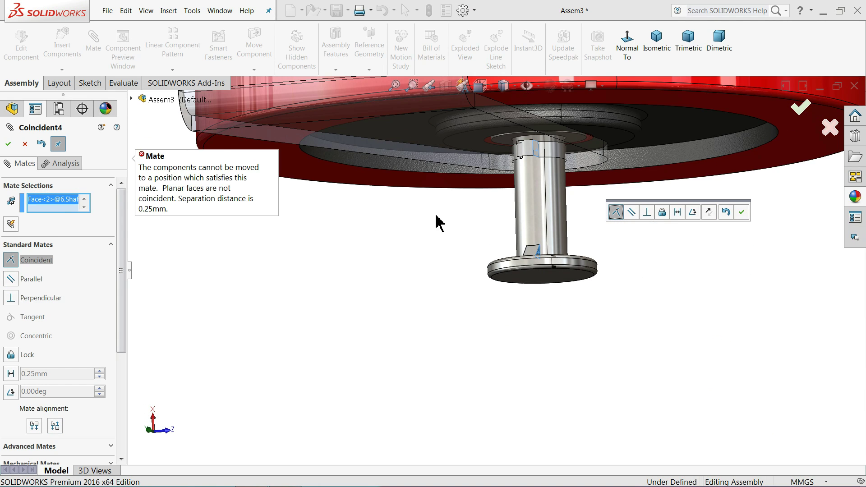
drag(546, 197, 559, 194)
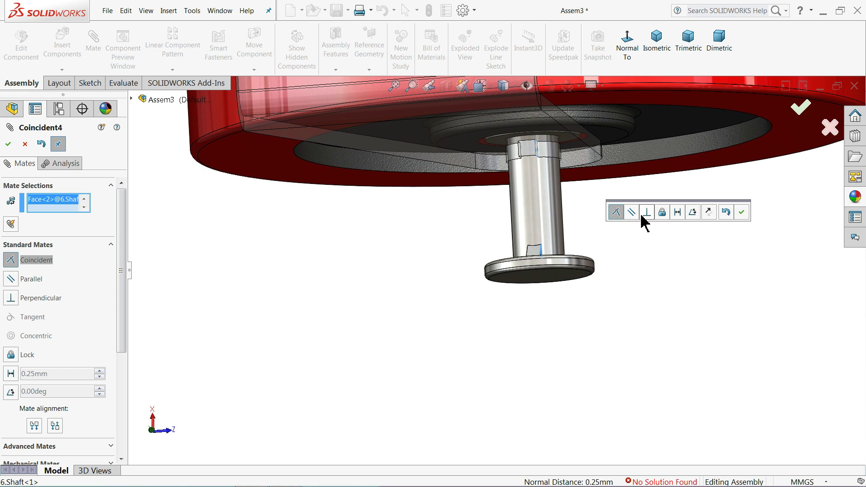
scroll(641, 221, down, 2)
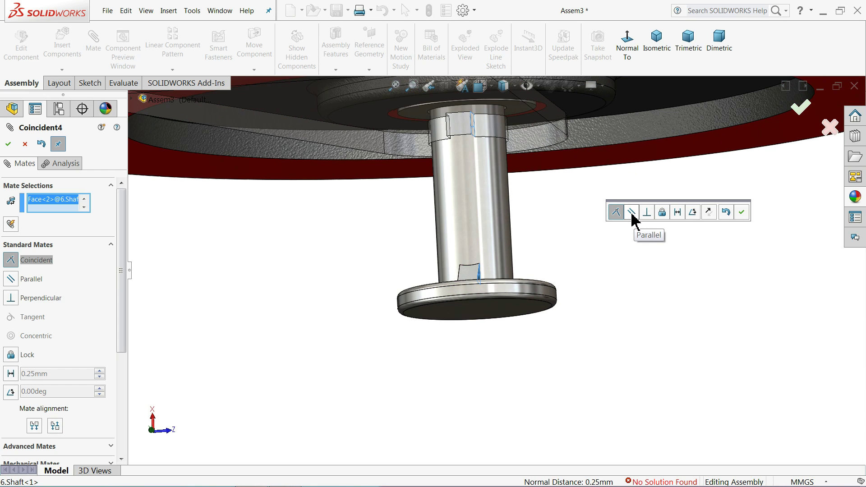
click(632, 212)
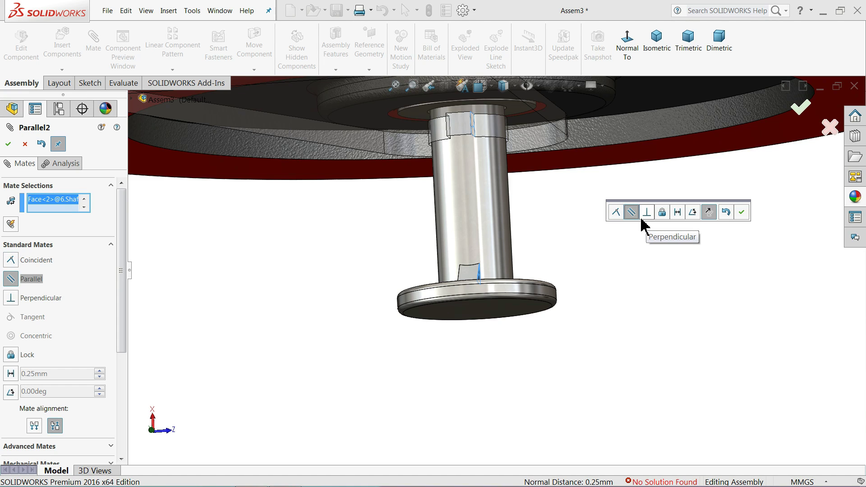
click(741, 213)
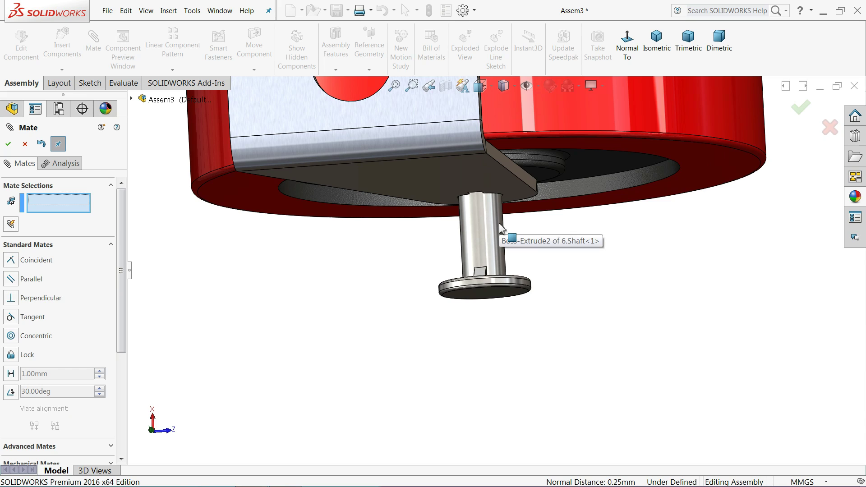
Add a coincident mate between the bracket arm's outer face and the inner face of the shaft's head, and end mating
middle_drag(501, 228, 482, 244)
click(518, 199)
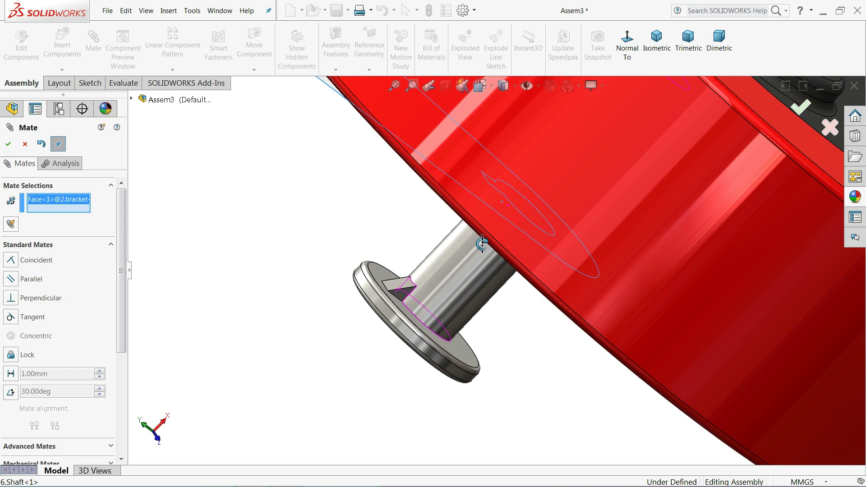
scroll(460, 266, down, 5)
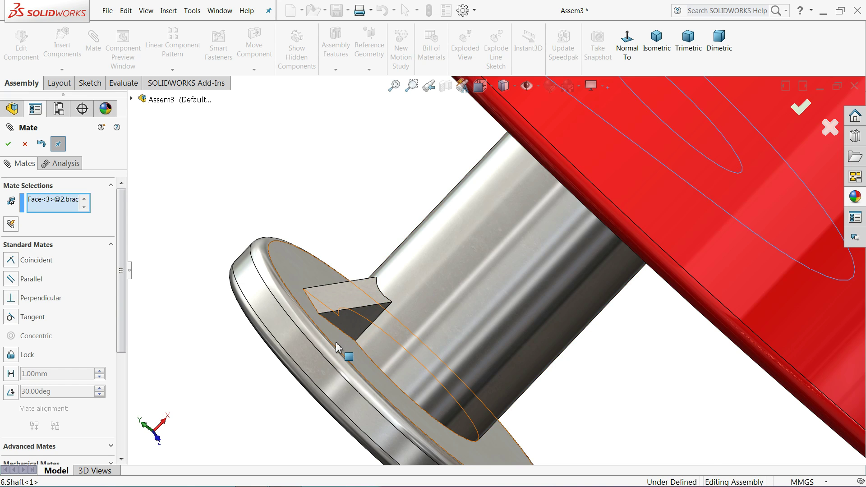
click(337, 348)
click(329, 356)
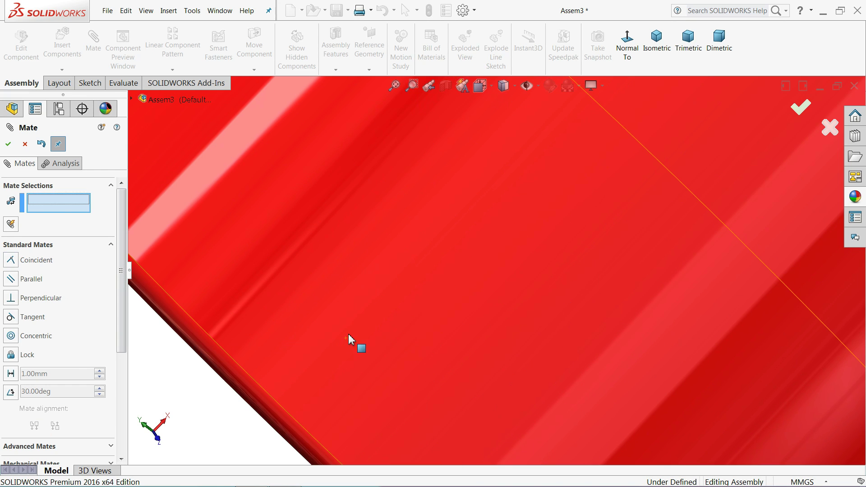
scroll(356, 340, up, 8)
middle_drag(403, 307, 458, 235)
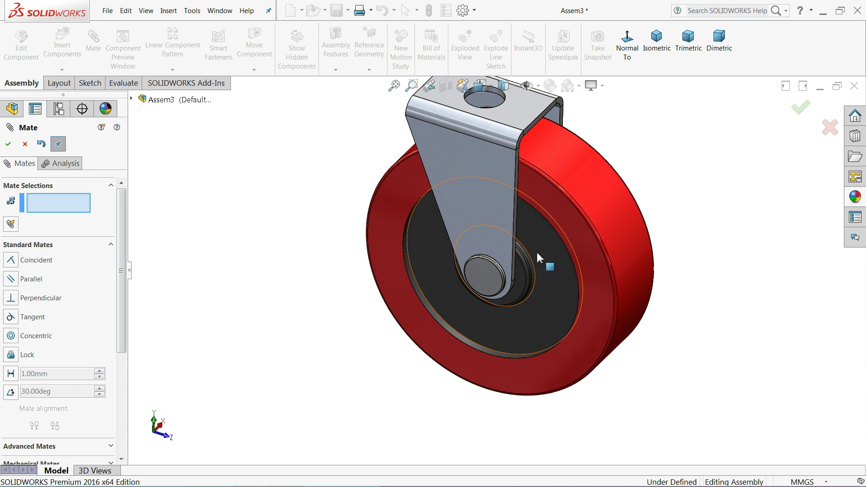
scroll(537, 252, up, 3)
scroll(535, 235, down, 3)
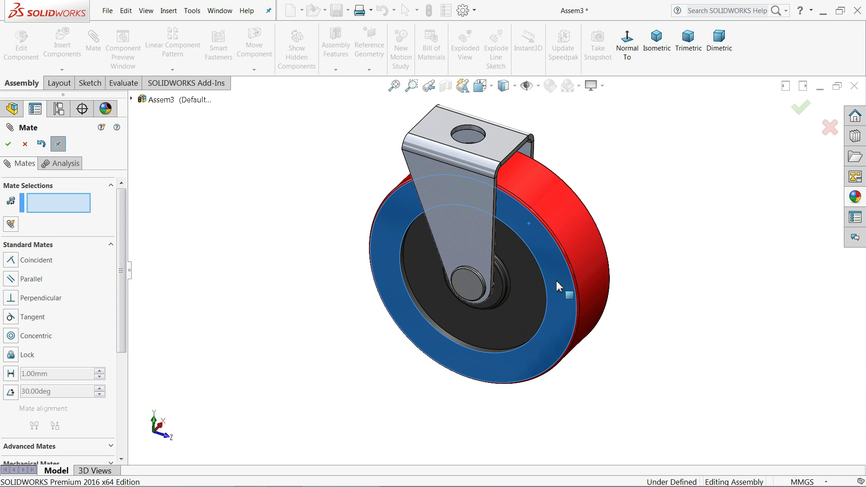
click(25, 145)
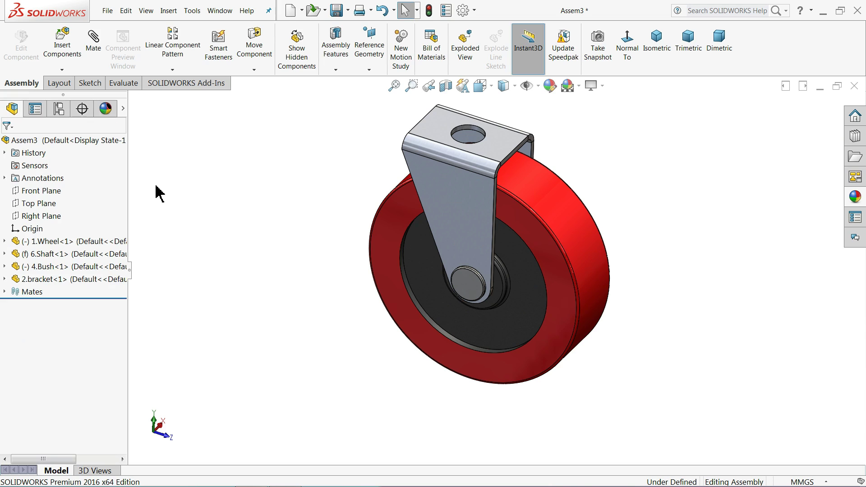
Examine the mated wheel and bracket from the side of the shaft's chamfered end
middle_drag(483, 225, 380, 254)
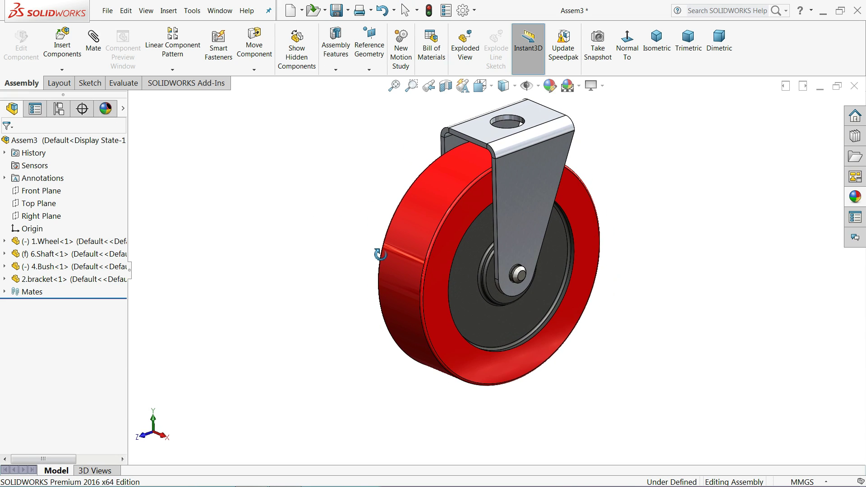
scroll(509, 230, down, 5)
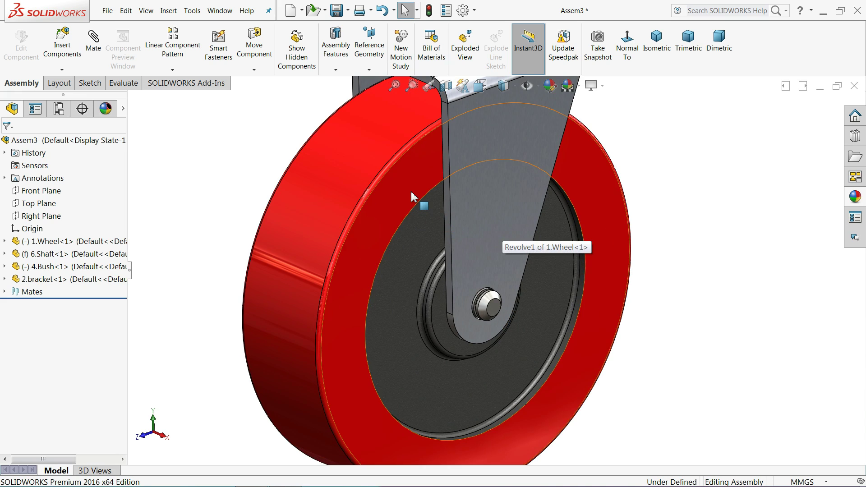
click(397, 212)
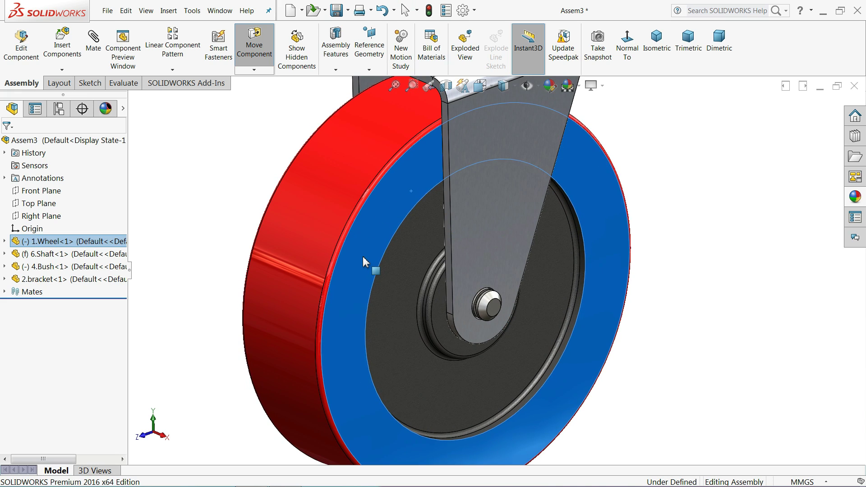
click(266, 193)
scroll(376, 233, up, 5)
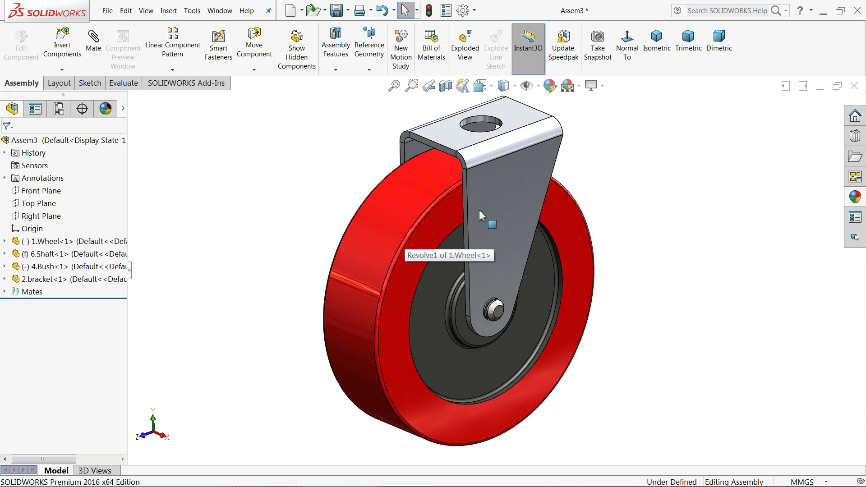
Insert 3.Post and 5.circlip together, placing the post beside the bracket's top and the circlip on the arm above the shaft end
click(67, 46)
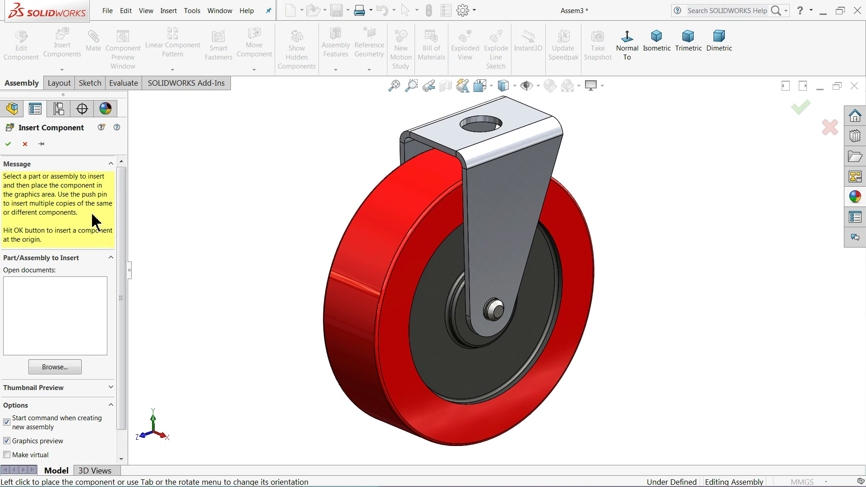
click(65, 367)
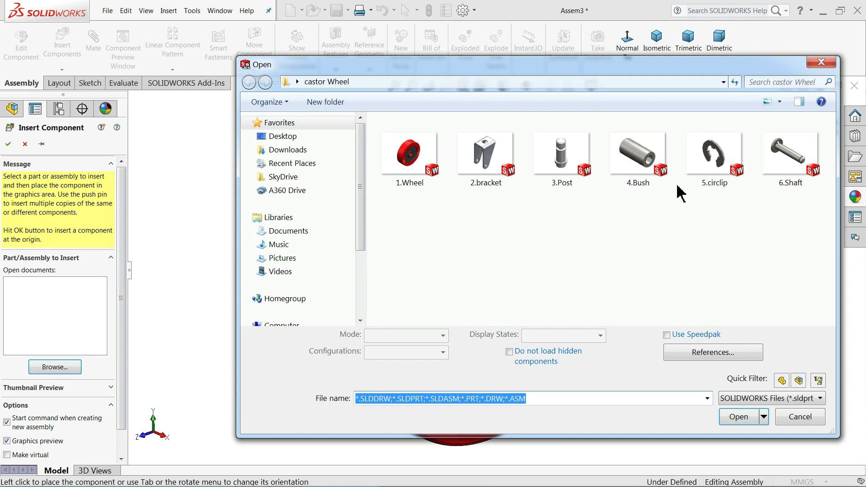
click(687, 186)
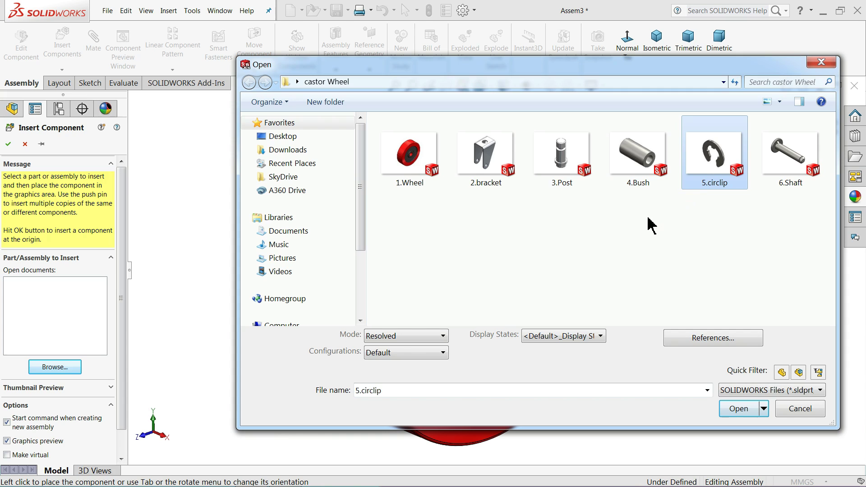
ctrl+click(564, 181)
click(742, 423)
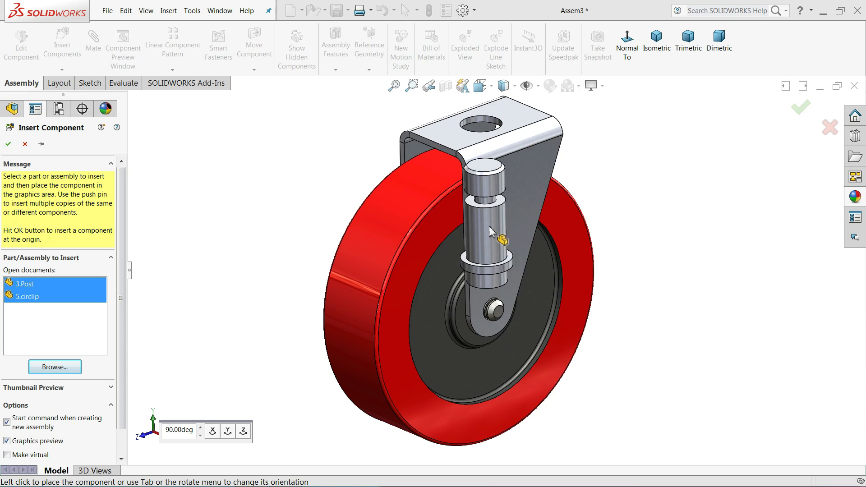
click(403, 158)
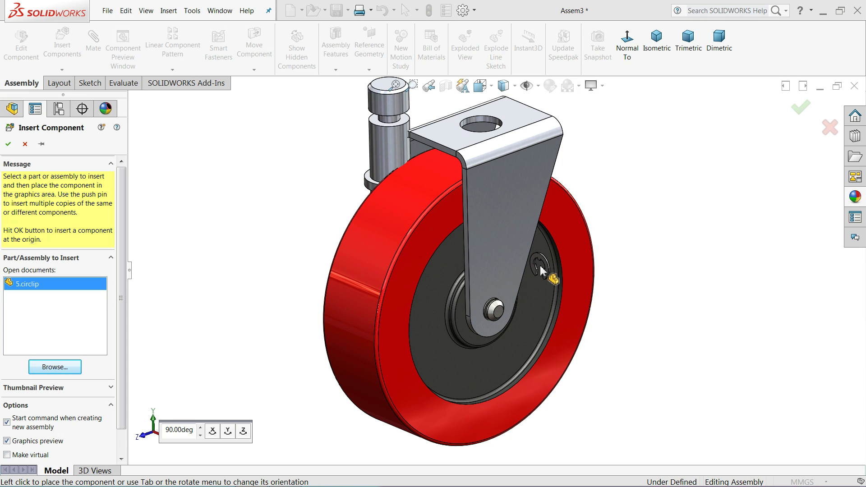
click(514, 266)
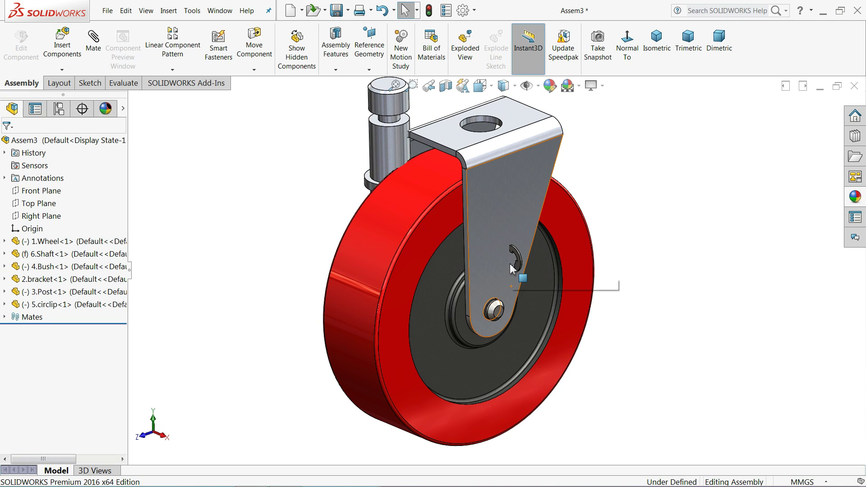
Rotate the circlip freely until its flat face points outward, roughly parallel to the bracket arm
scroll(510, 264, down, 5)
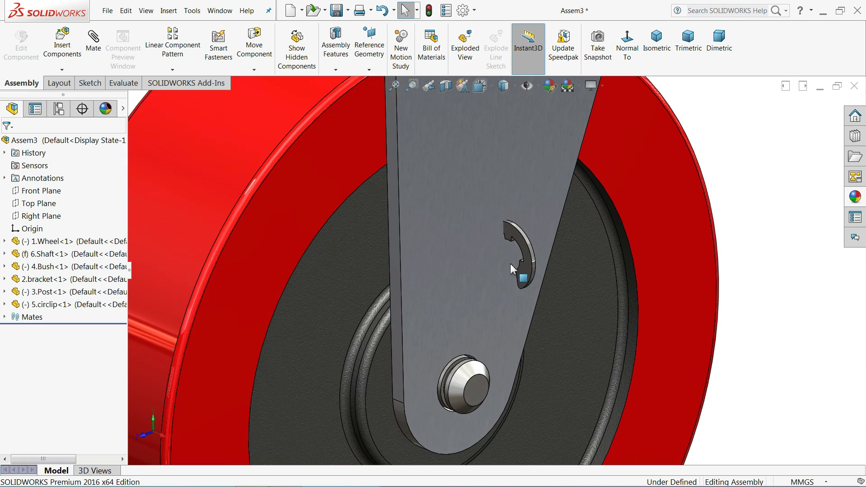
click(254, 72)
click(264, 95)
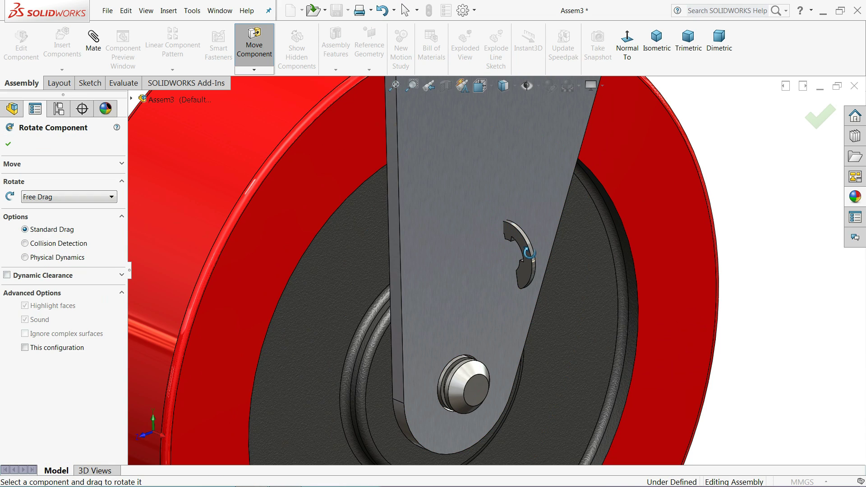
drag(529, 253, 621, 246)
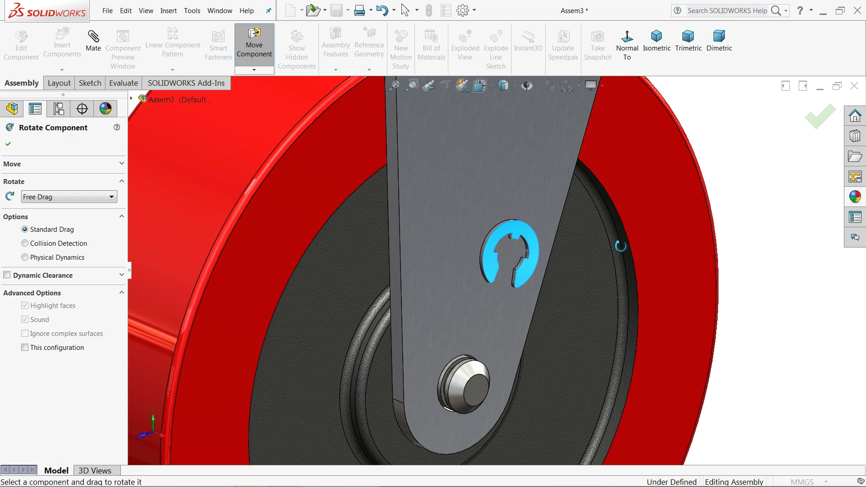
click(8, 144)
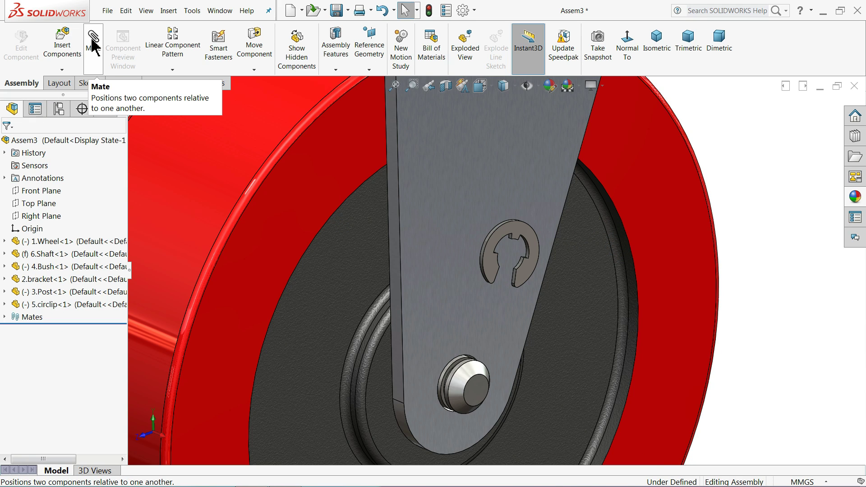
Move the circlip off the bracket arm to a clear spot in front of the wheel's dark hub
scroll(504, 239, up, 5)
scroll(502, 256, down, 6)
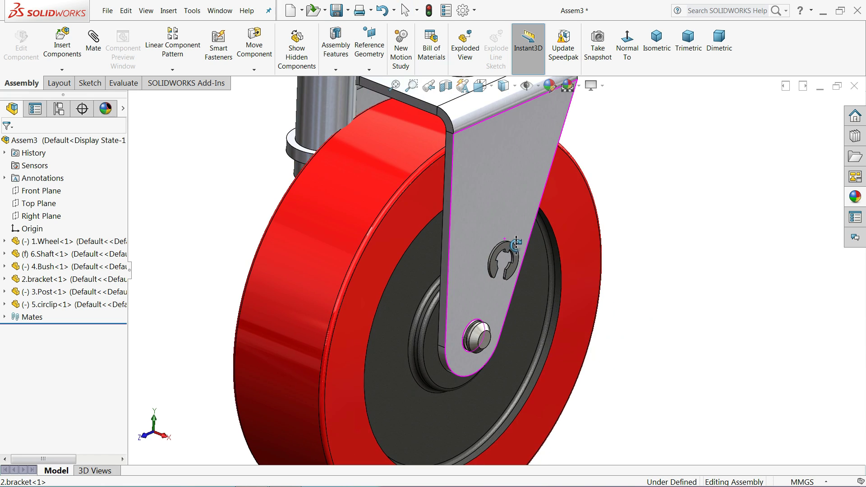
drag(502, 256, 565, 279)
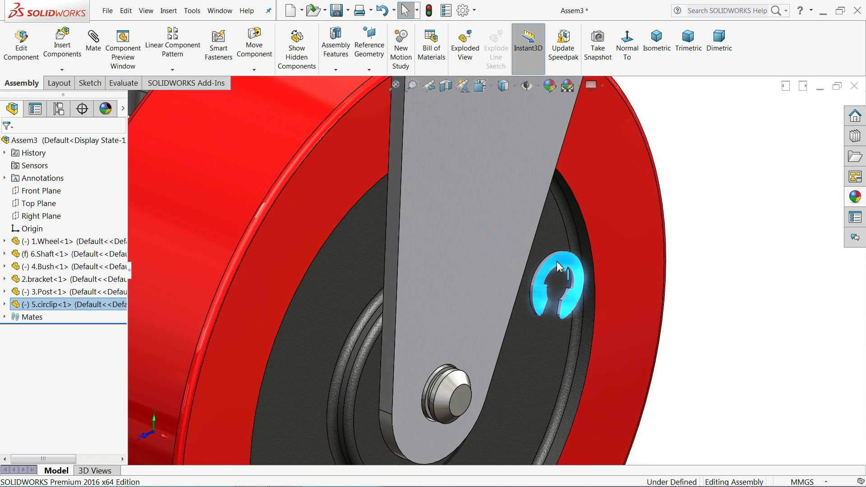
click(692, 195)
Add a concentric mate between the cylindrical face at the shaft's chamfered end and the circlip's outer round face
click(92, 40)
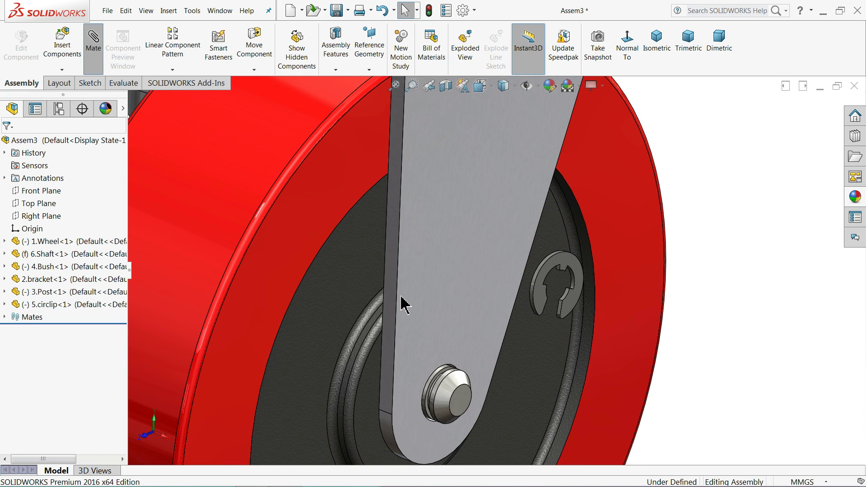
scroll(455, 386, down, 2)
click(440, 392)
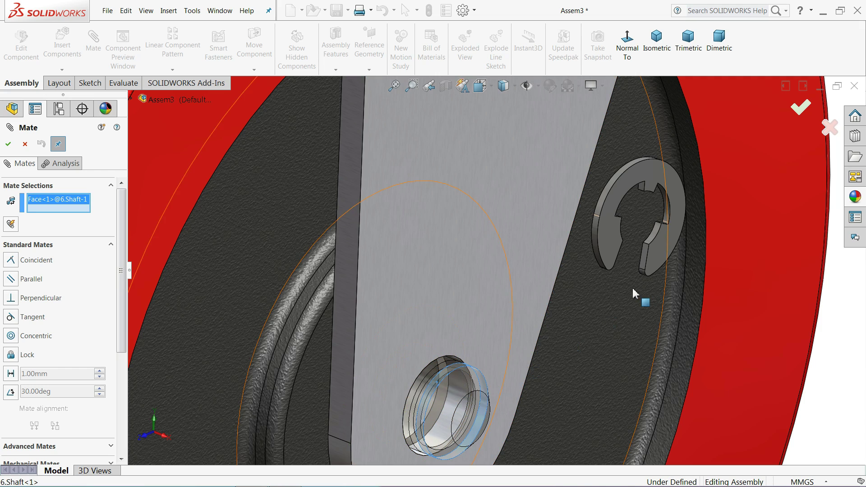
click(612, 195)
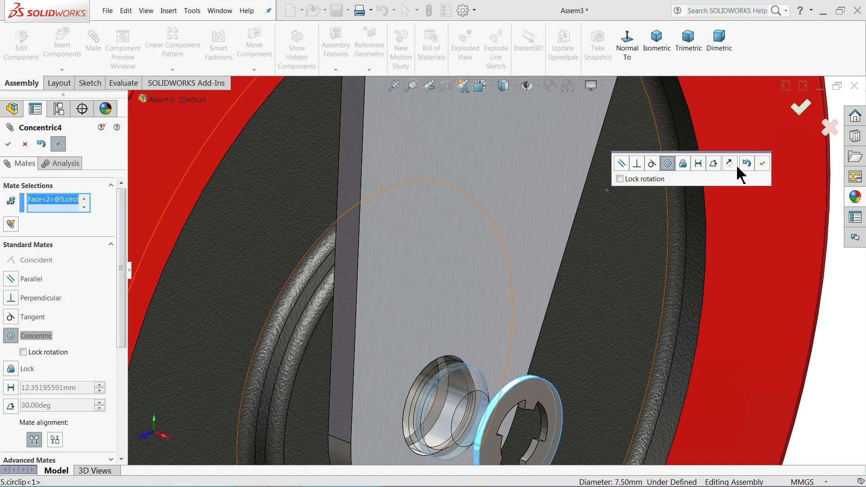
click(763, 163)
scroll(541, 334, down, 4)
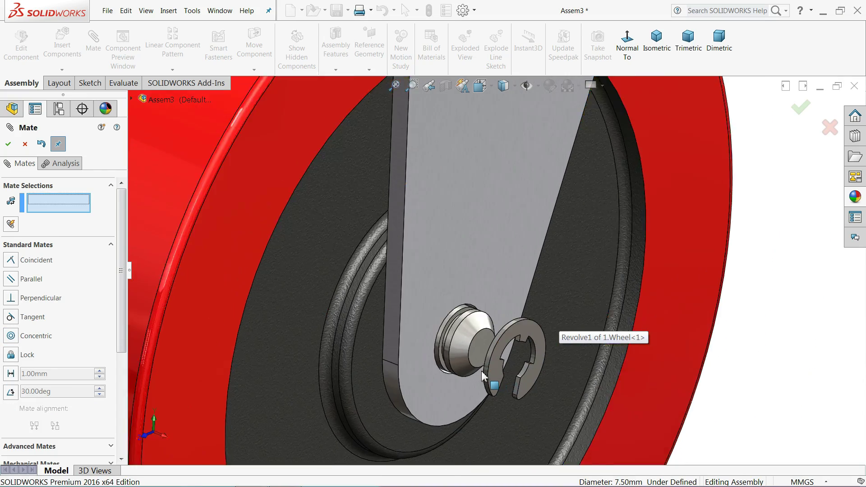
Add a coincident mate between the side face of the shaft's groove and the circlip's flat back face, and check the fit
click(409, 267)
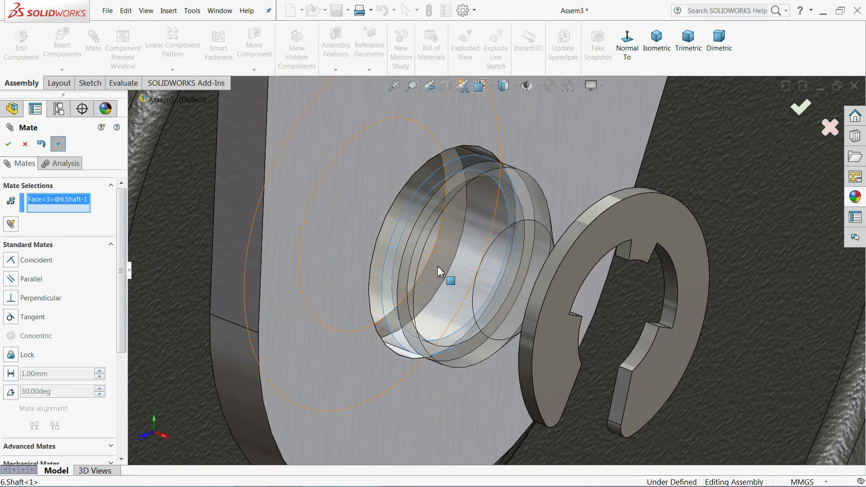
middle_drag(440, 273, 567, 319)
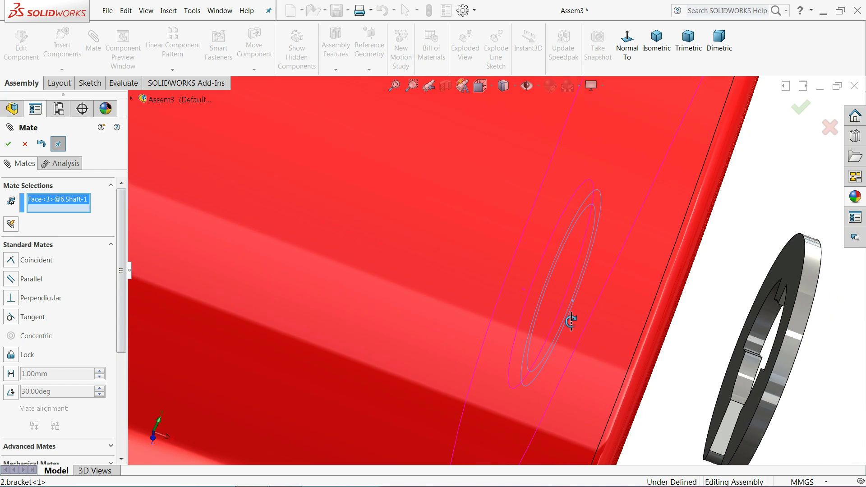
click(797, 283)
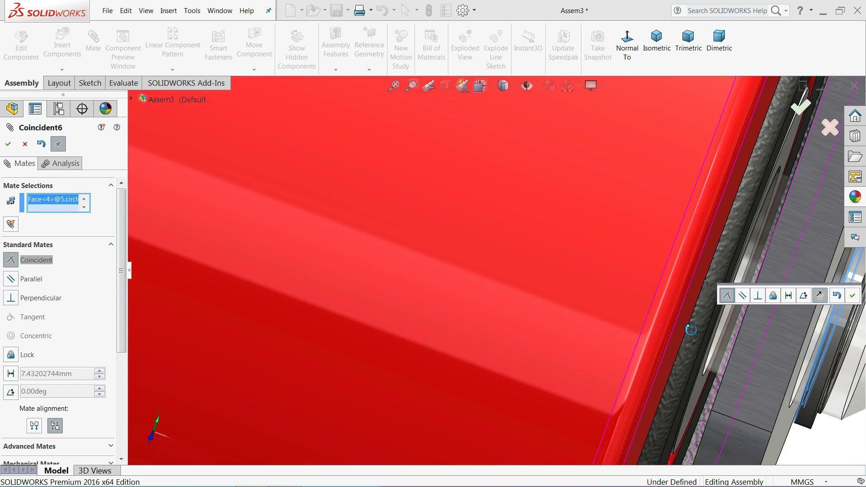
middle_drag(691, 330, 654, 311)
scroll(638, 315, up, 6)
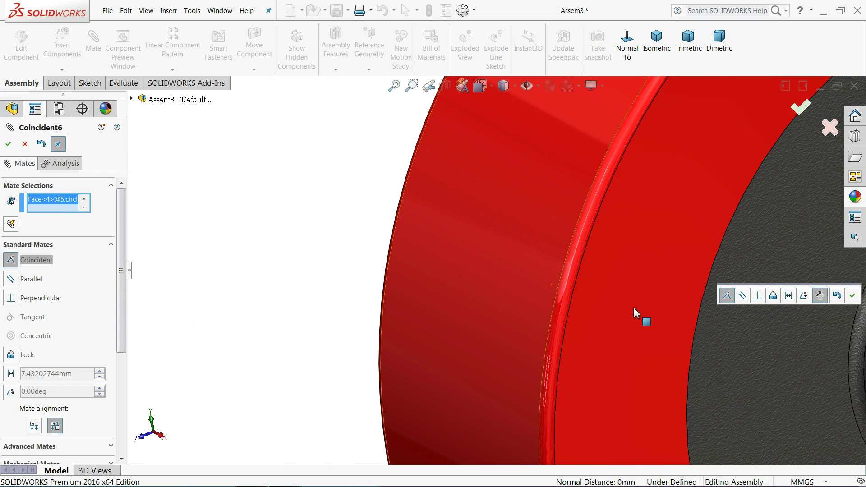
scroll(677, 311, down, 7)
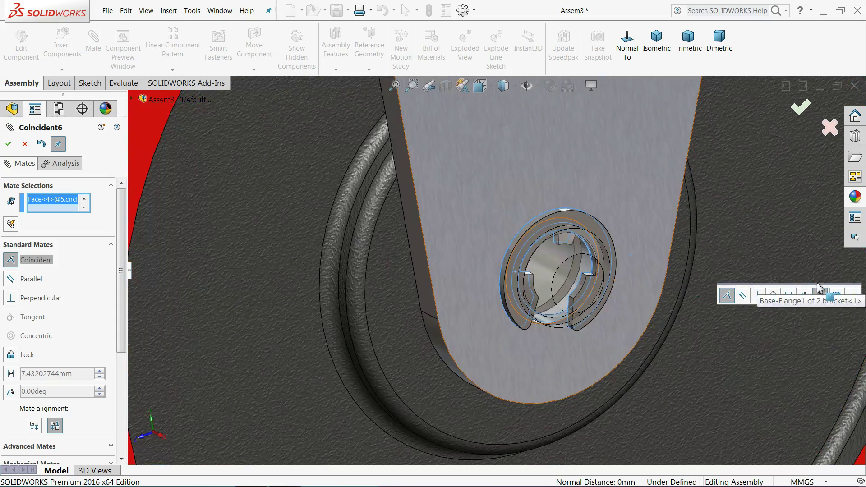
click(853, 297)
middle_drag(650, 300, 587, 235)
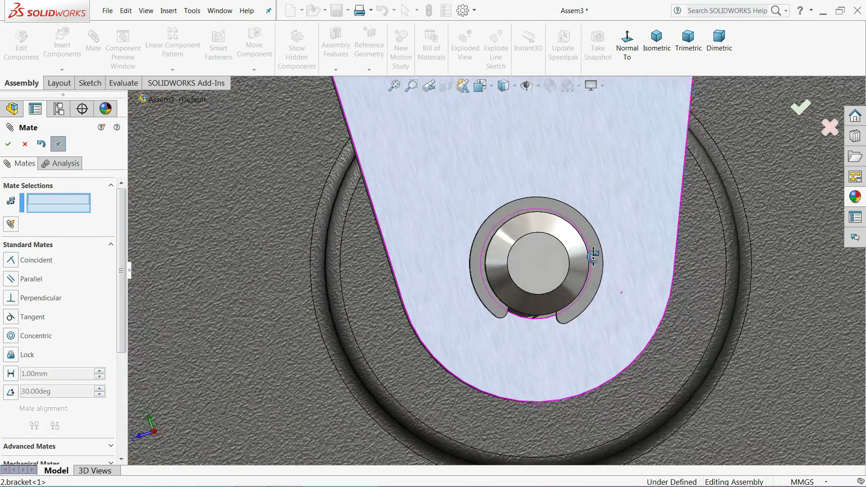
scroll(571, 215, down, 2)
scroll(582, 203, up, 2)
middle_drag(596, 174, 629, 289)
scroll(629, 292, up, 8)
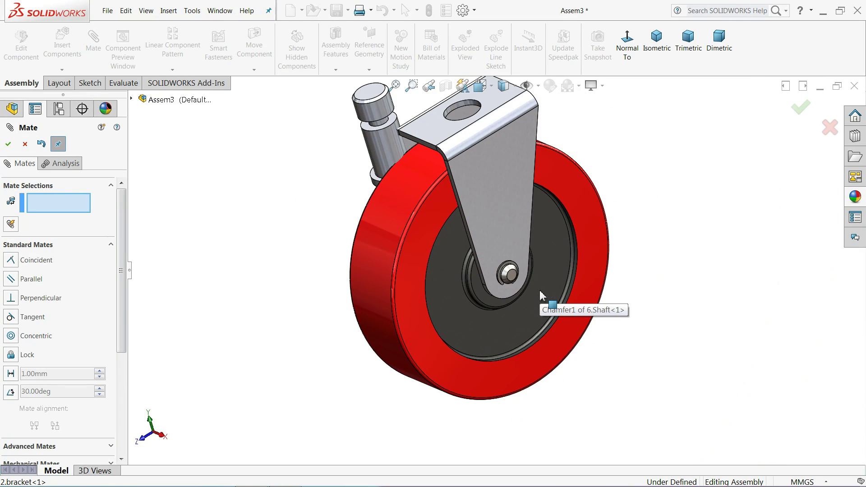
Move the post above the bracket and add a concentric mate between its lower cylindrical end and the bracket's top hole
middle_drag(500, 267, 497, 232)
scroll(450, 182, down, 2)
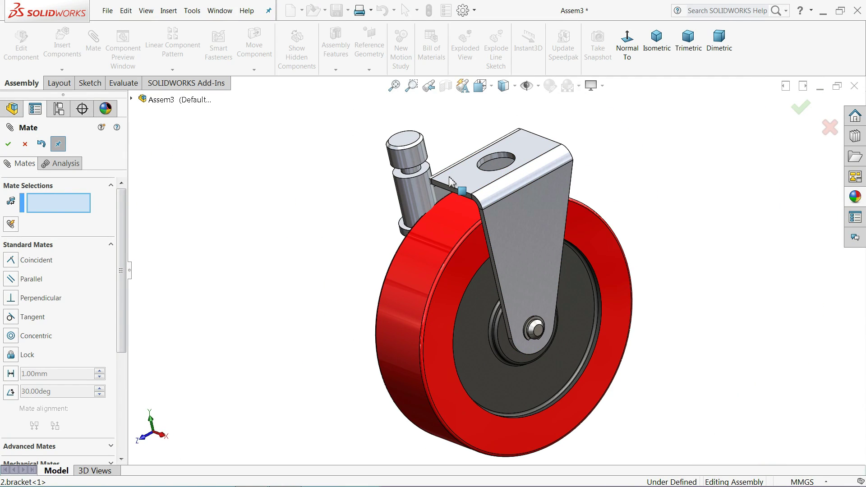
mouse_move(450, 181)
middle_down()
mouse_move(470, 180)
mouse_move(465, 187)
middle_up()
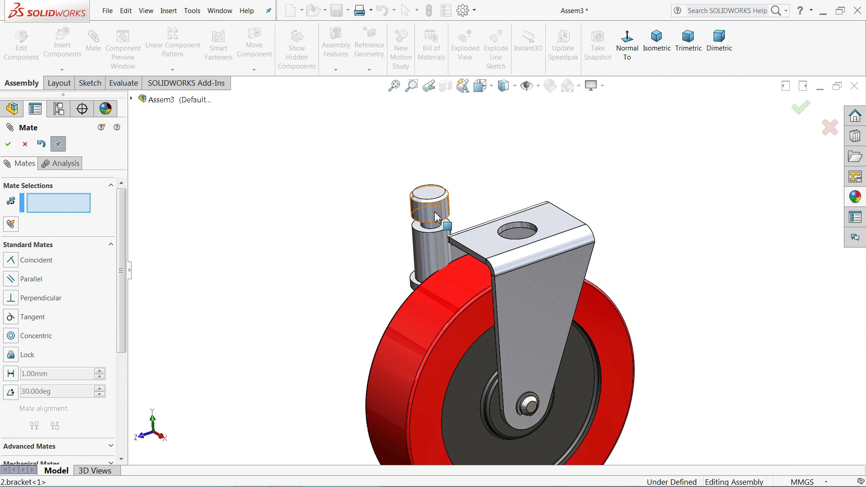
drag(436, 144, 441, 129)
scroll(508, 223, down, 4)
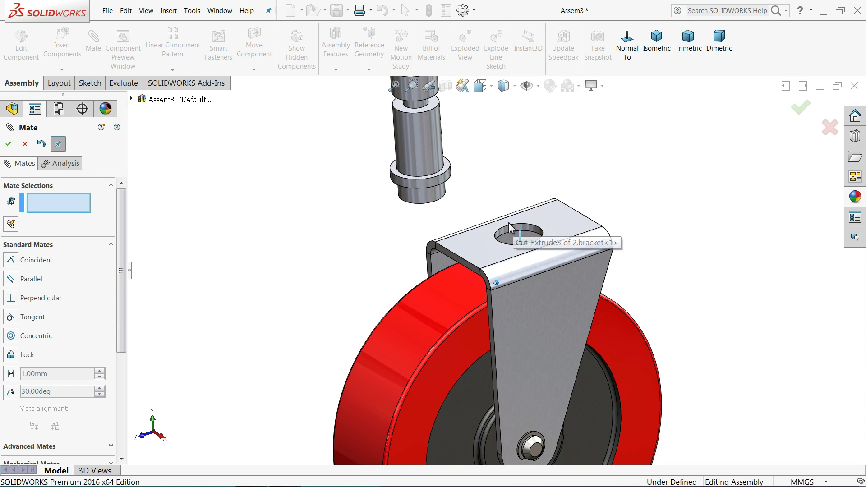
click(434, 178)
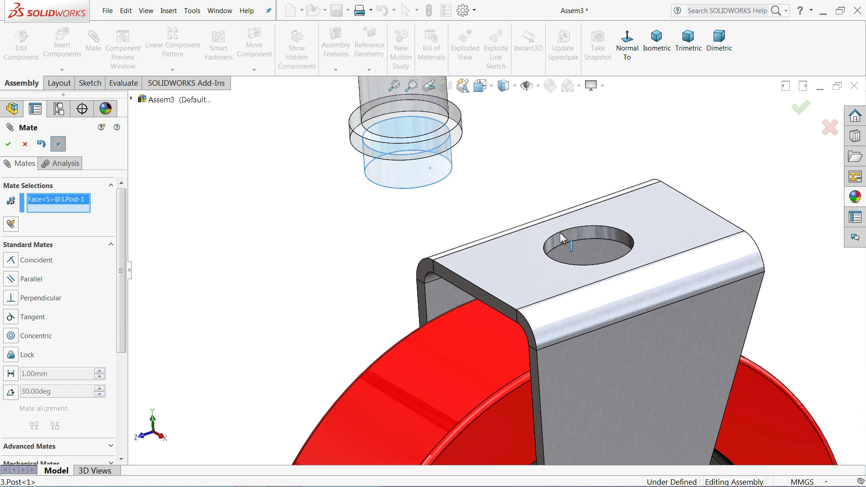
click(577, 246)
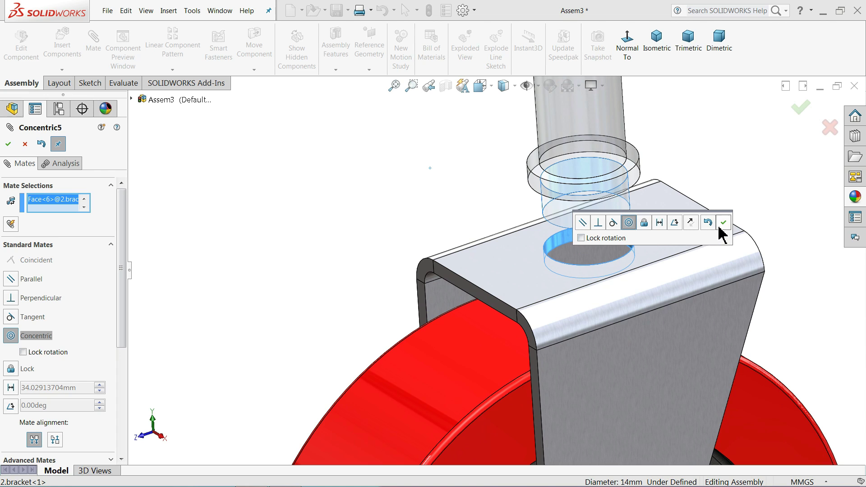
click(722, 226)
Add a coincident mate between the underside of the post's collar and the bracket's top face, and end mating
middle_drag(556, 245, 519, 249)
click(550, 214)
click(518, 249)
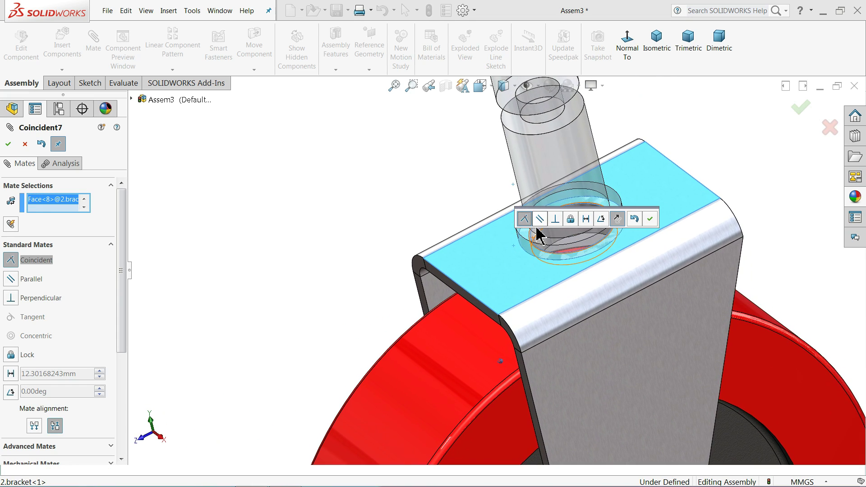
click(649, 219)
middle_drag(644, 226, 546, 232)
scroll(546, 232, up, 10)
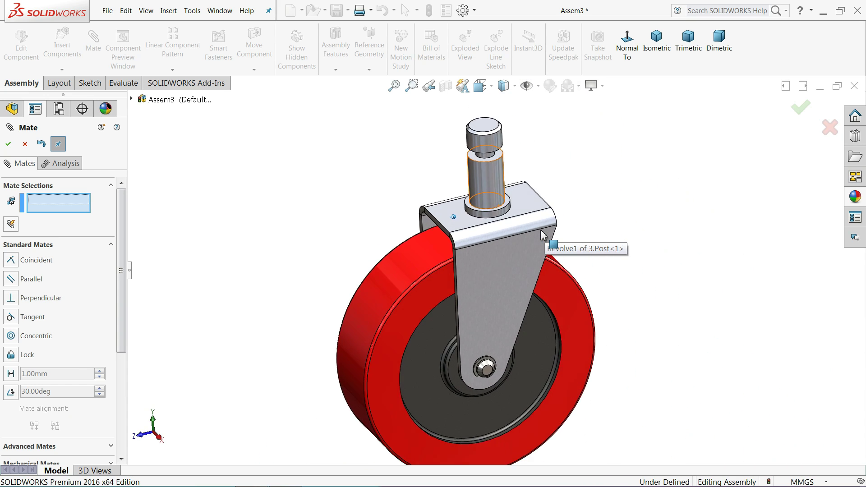
mouse_move(520, 238)
middle_down()
mouse_move(513, 211)
mouse_move(520, 225)
middle_up()
middle_drag(486, 257, 455, 271)
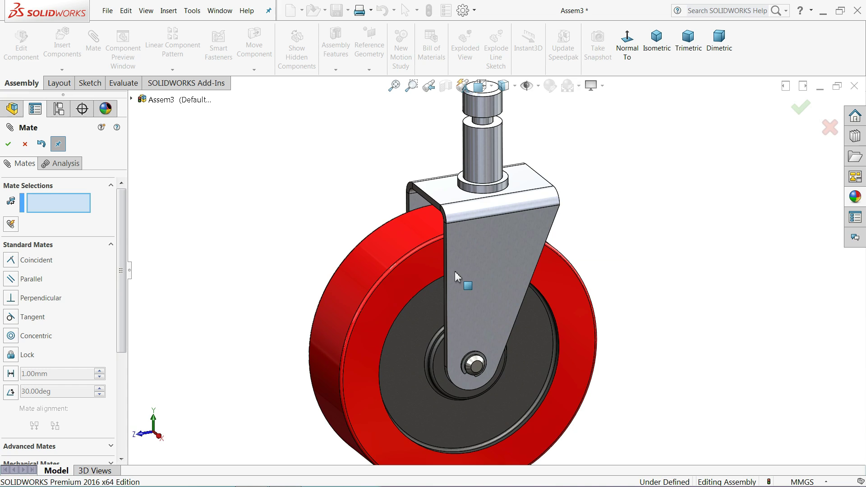
scroll(464, 296, down, 2)
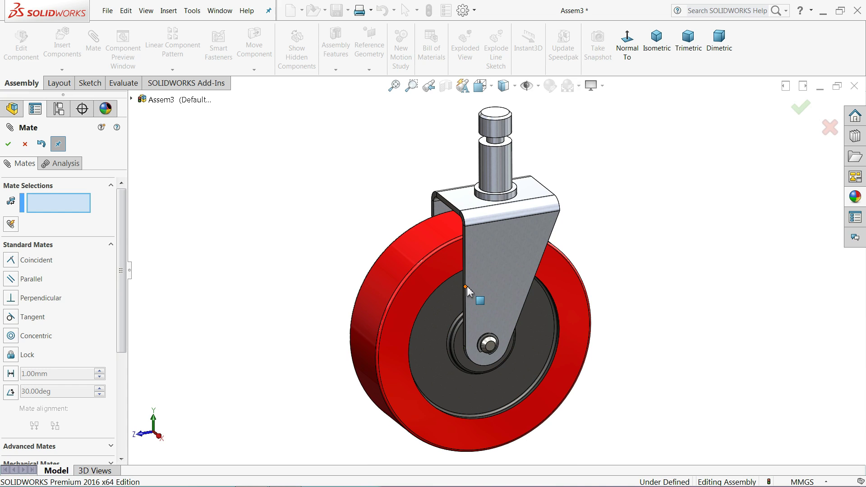
mouse_move(513, 293)
middle_down()
mouse_move(513, 270)
mouse_move(514, 284)
middle_up()
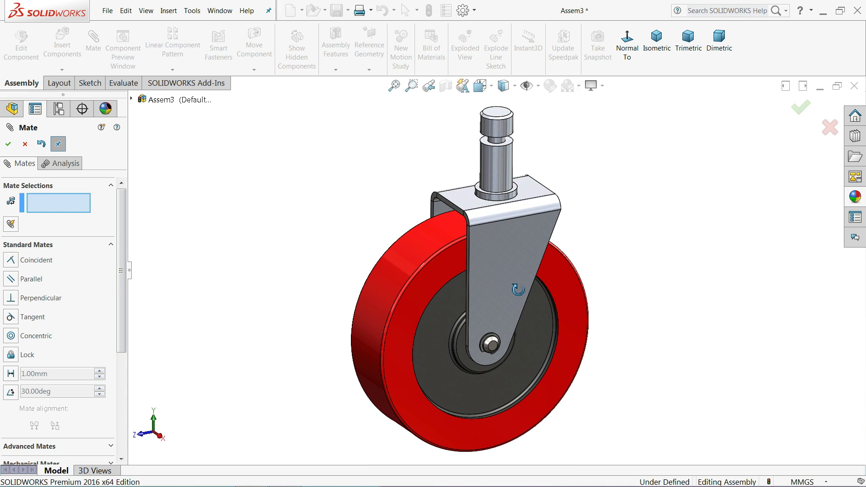
click(9, 144)
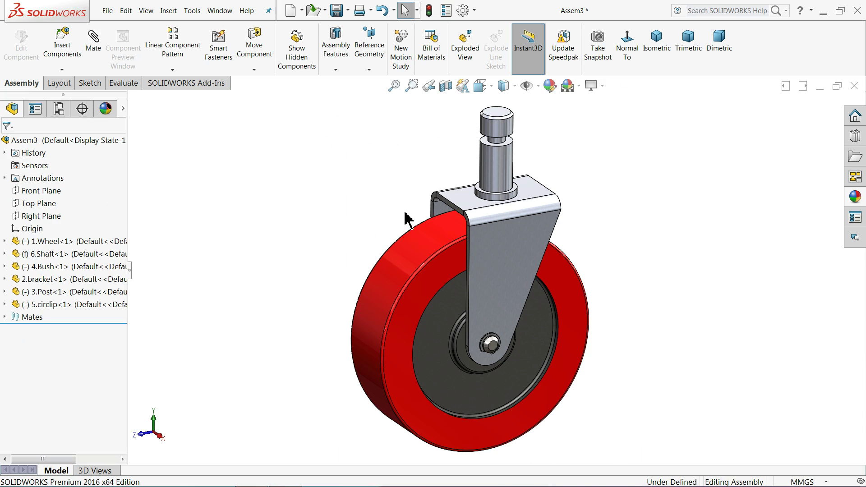
Save the assembly in the castor Wheel folder as "castor wheel assembly"
middle_drag(458, 266, 465, 261)
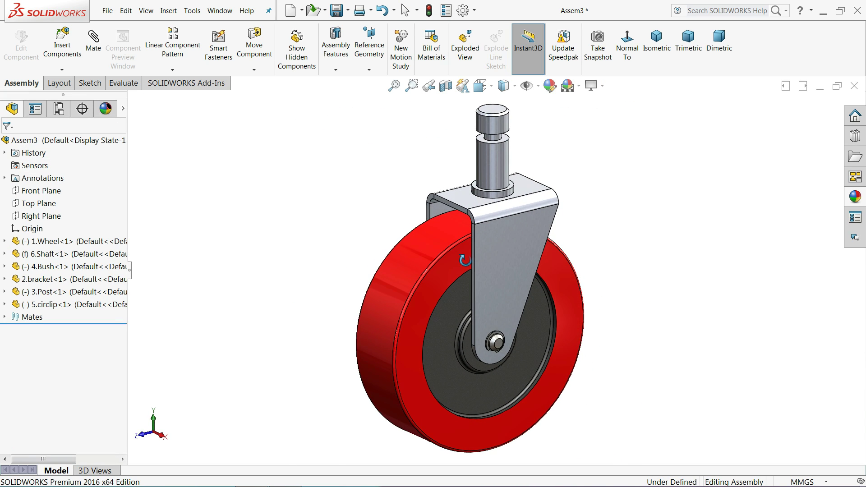
key(Escape)
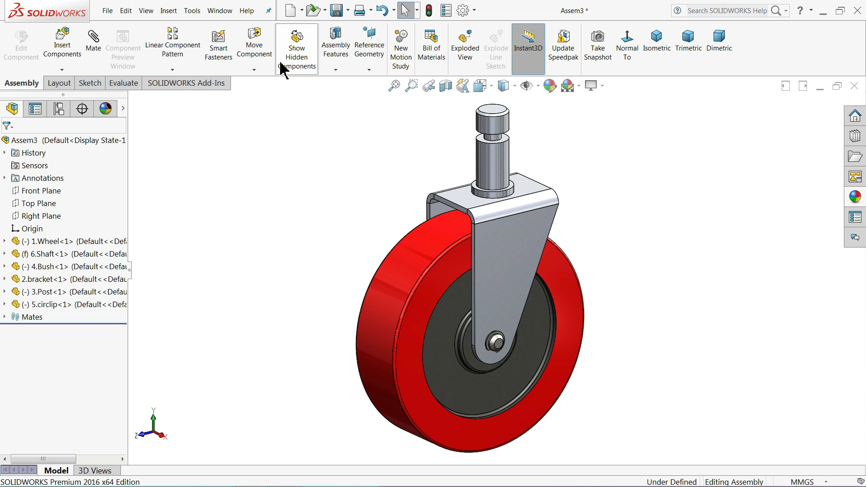
click(338, 13)
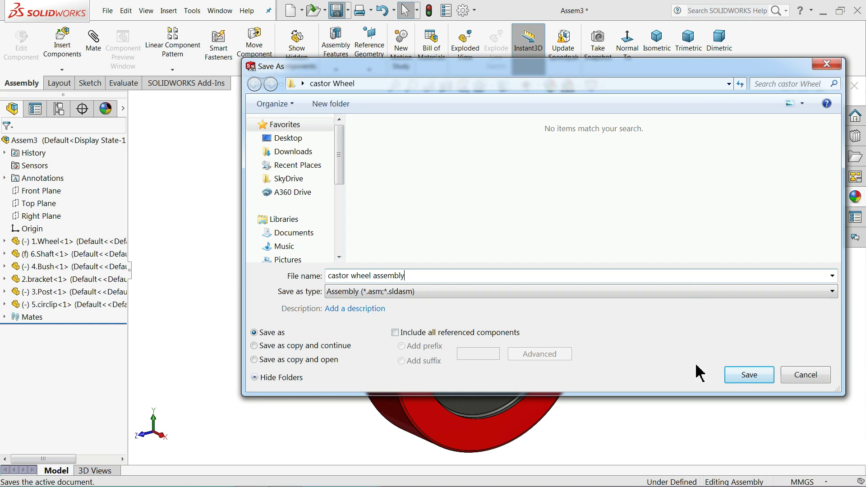
click(747, 377)
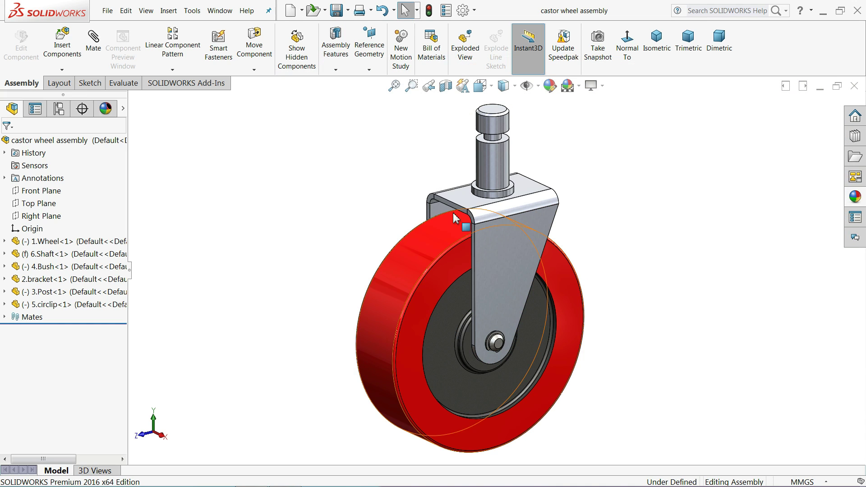
Start an exploded view and pull the circlip out along the X axis, off the shaft's end and clear of the wheel
click(466, 48)
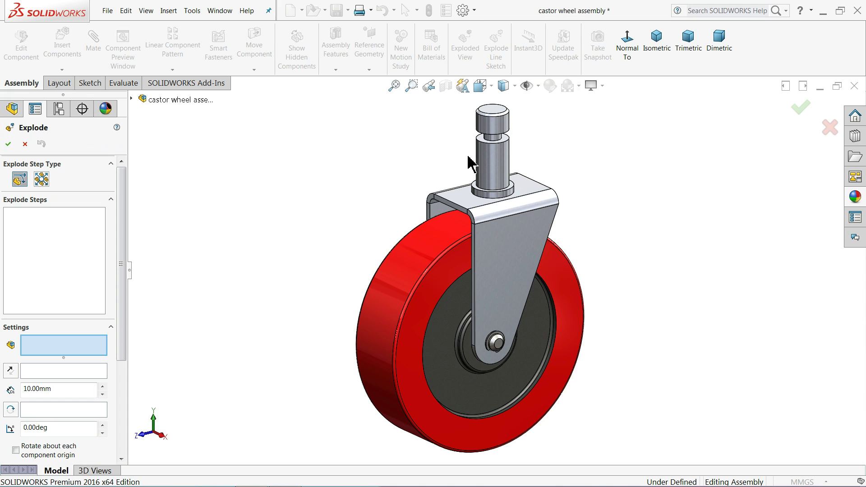
click(496, 342)
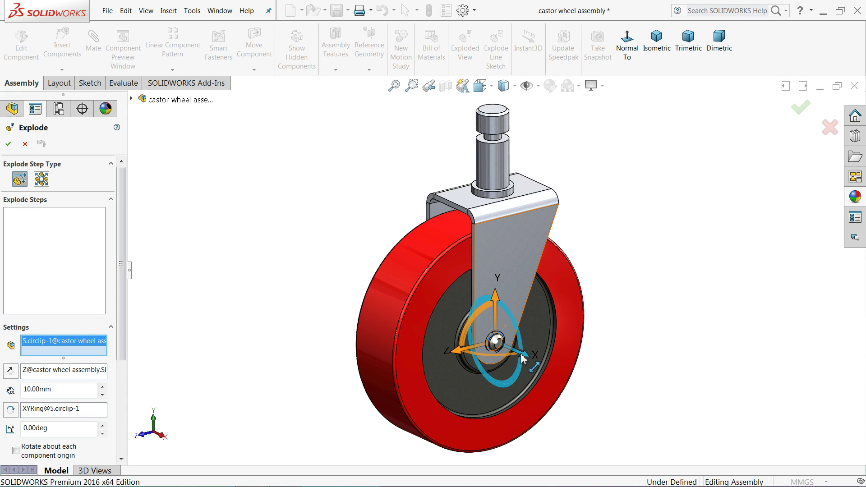
drag(523, 358, 655, 419)
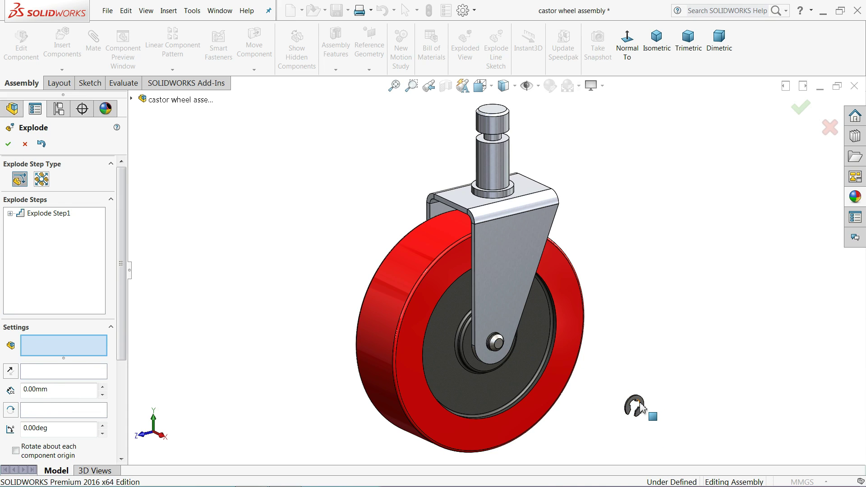
Move the exploded circlip farther from the wheel along the Z axis, and pull the shaft out along the X axis on the opposite side
click(642, 407)
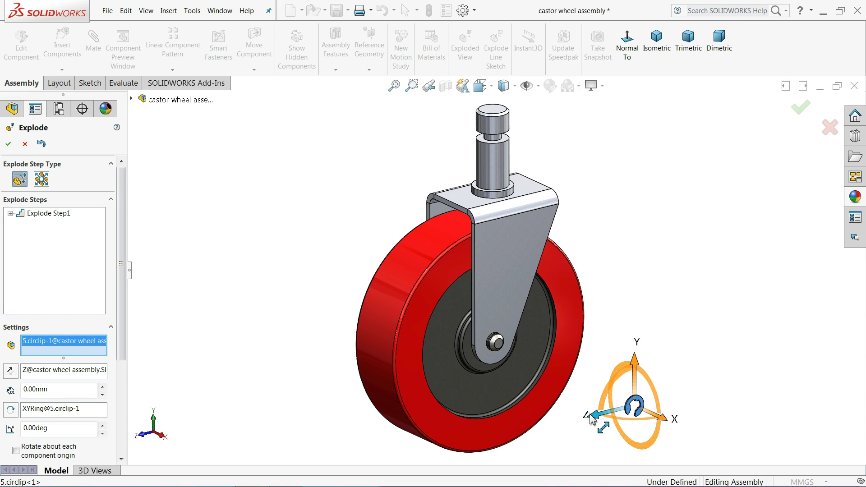
drag(591, 411, 680, 388)
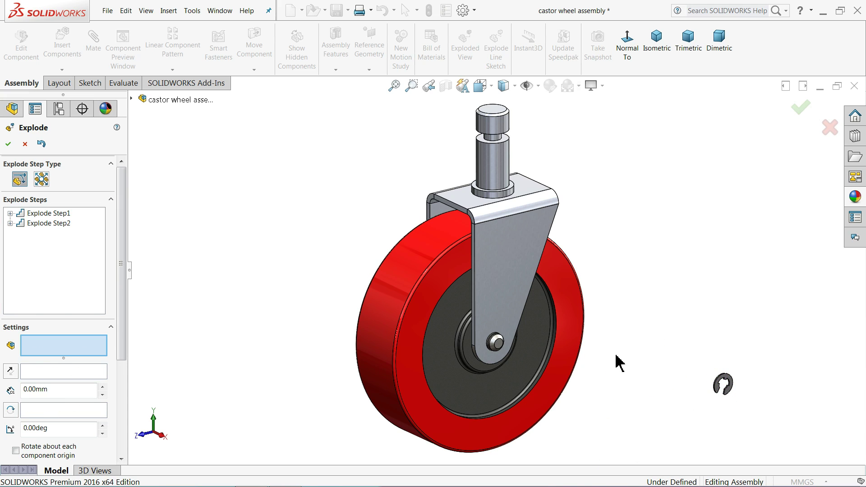
click(500, 348)
drag(500, 344, 329, 263)
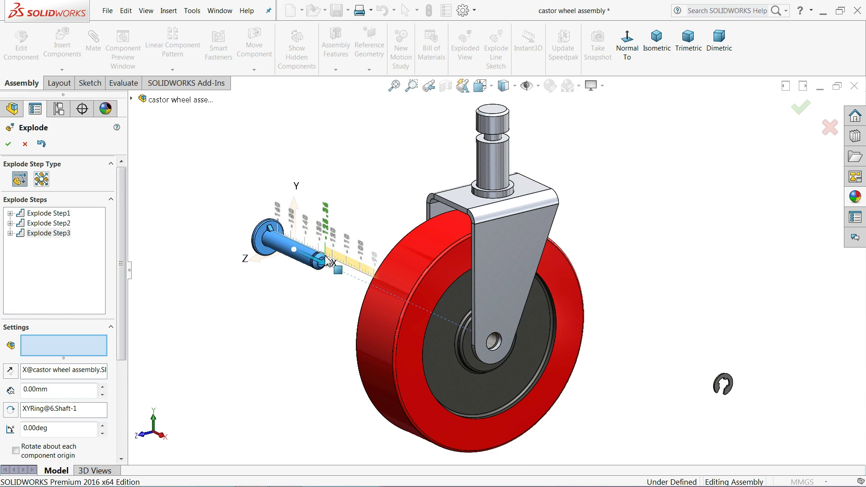
click(495, 168)
drag(495, 116, 496, 81)
click(493, 138)
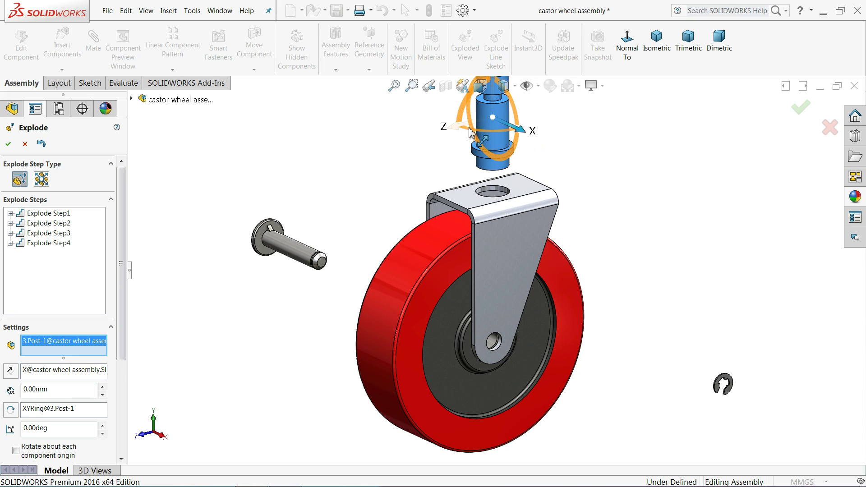
drag(455, 130, 455, 132)
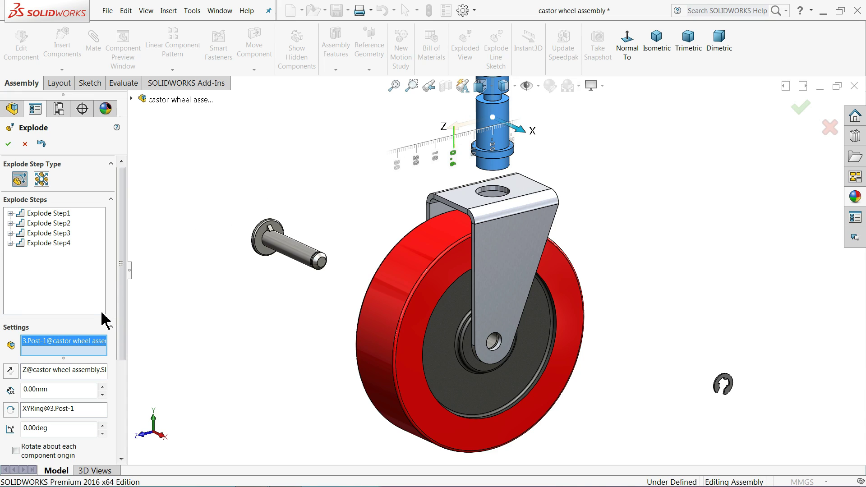
click(41, 144)
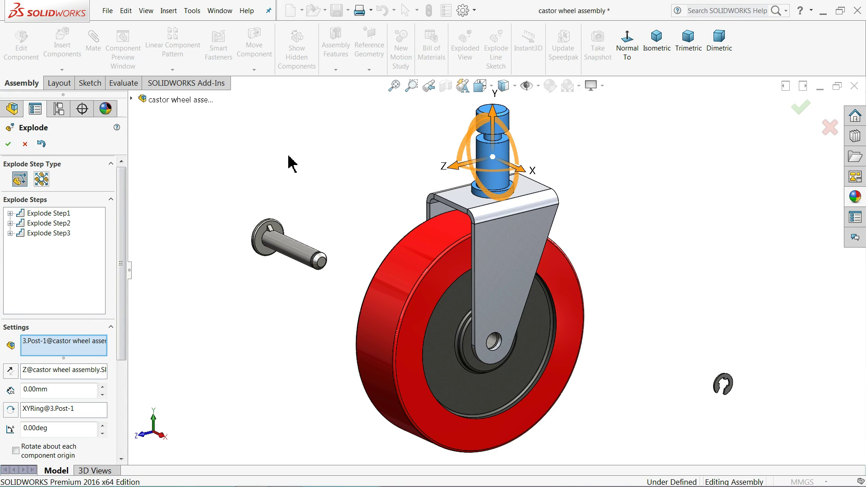
Explode the post up along the Y axis out of the bracket, and move it about 70 mm along the Z axis
drag(494, 120, 494, 97)
click(495, 145)
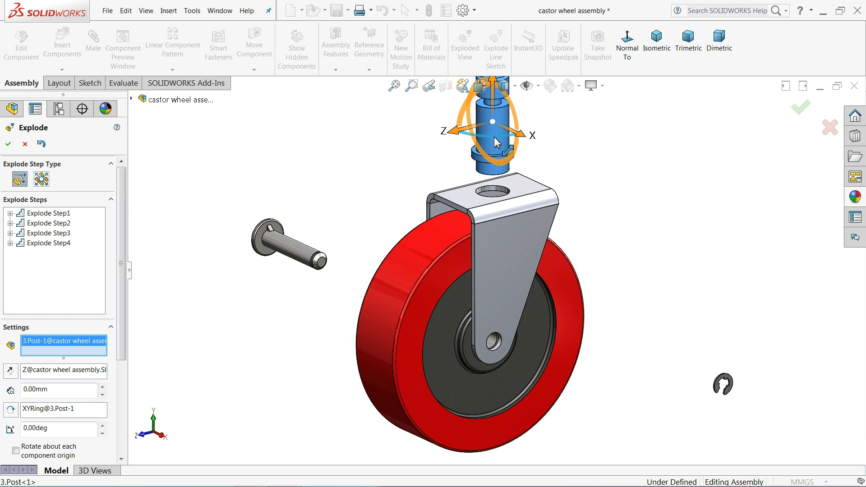
drag(458, 137, 316, 166)
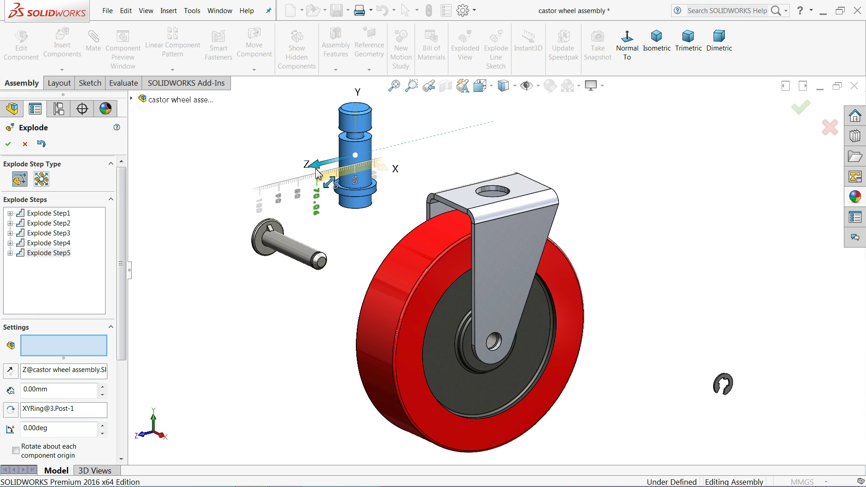
Explode the bracket upward along the Y axis and shift it along the Z axis, clear of the wheel on the side opposite the post
click(496, 245)
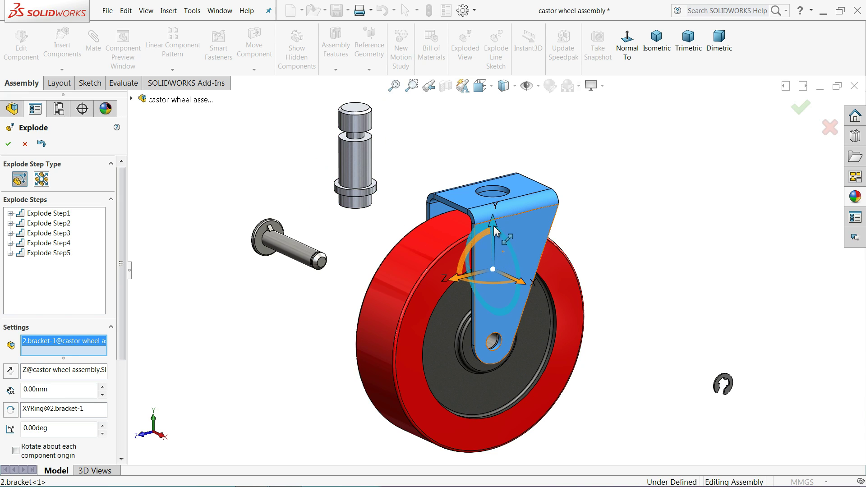
drag(495, 230, 497, 176)
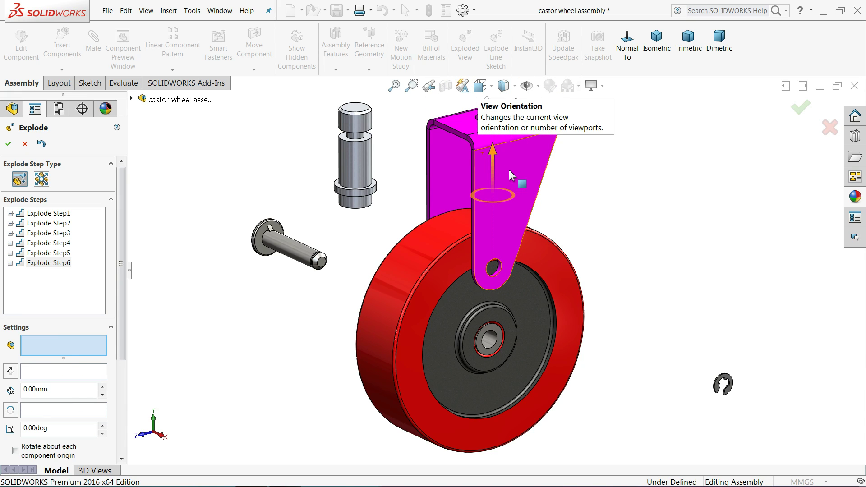
click(509, 171)
drag(455, 206, 597, 181)
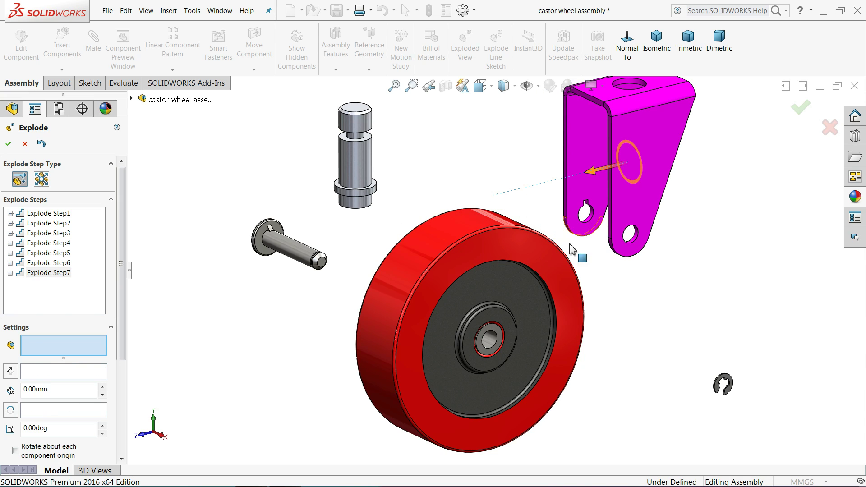
Explode the bush out of the wheel hub along the X axis and shift it along the Z axis to sit beside the circlip
click(501, 345)
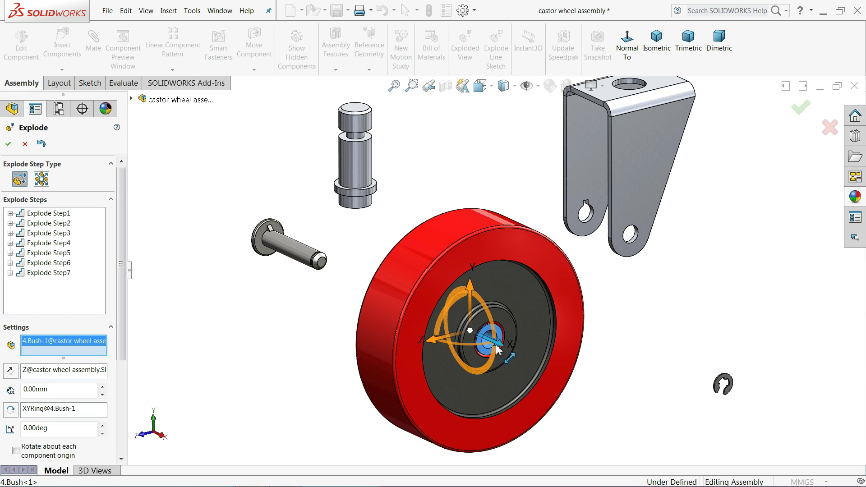
drag(499, 344, 640, 369)
click(556, 391)
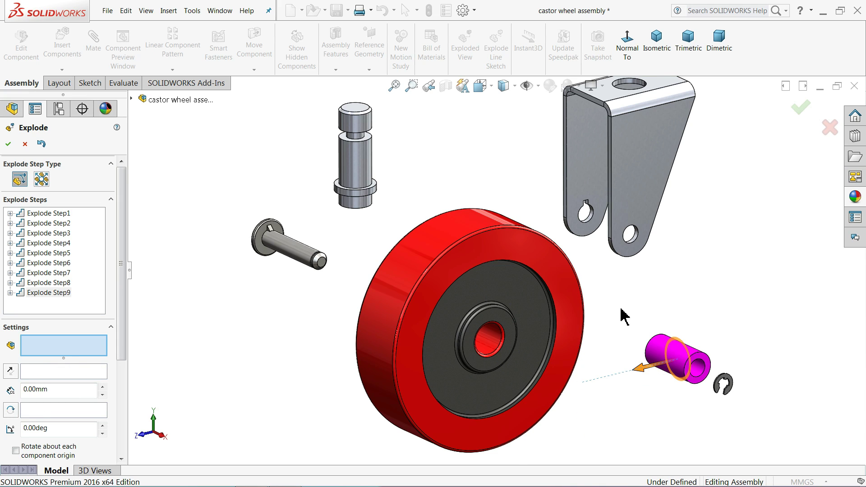
Shift the wheel along the Z axis toward the shaft side and accept the exploded view
click(472, 271)
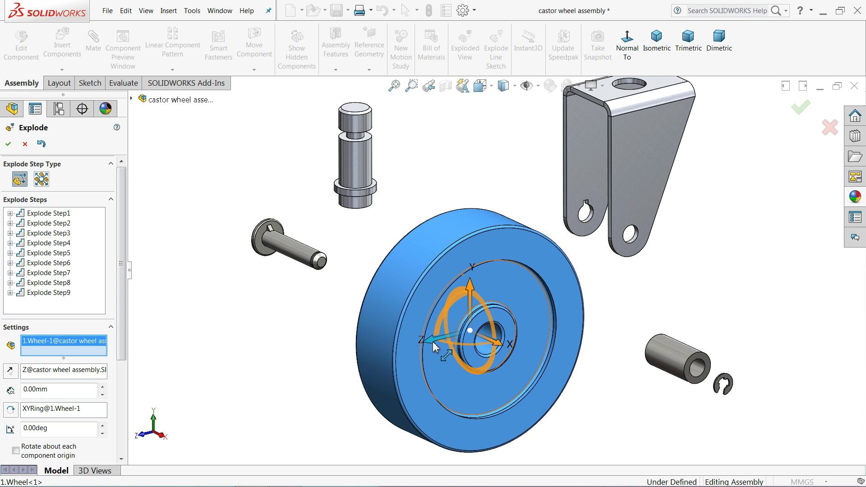
drag(433, 342, 385, 347)
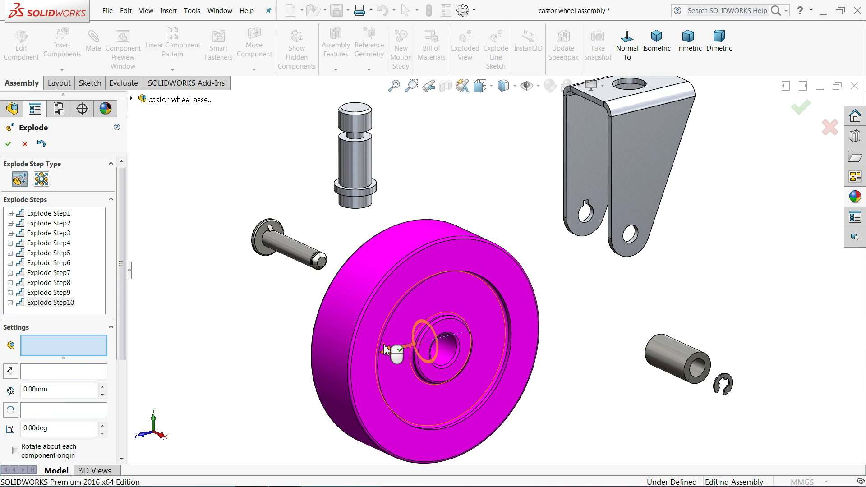
click(7, 143)
Collapse the exploded assembly and play its explode animation
right_click(52, 140)
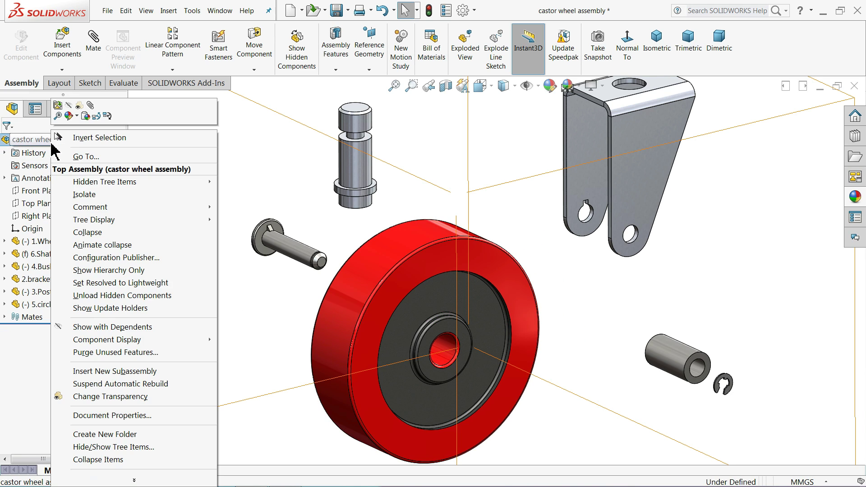
click(97, 236)
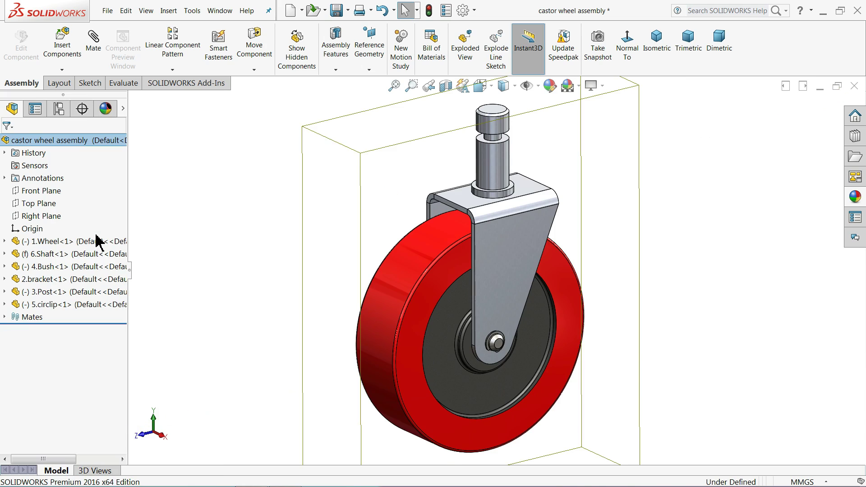
right_click(59, 143)
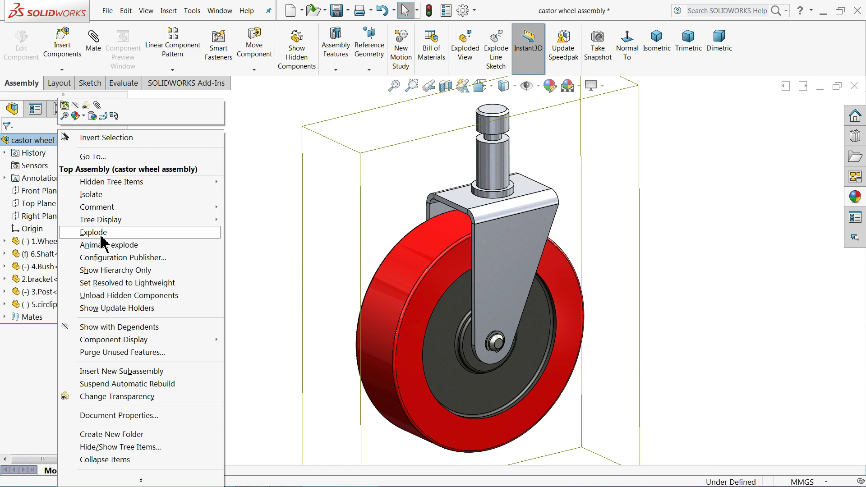
click(131, 253)
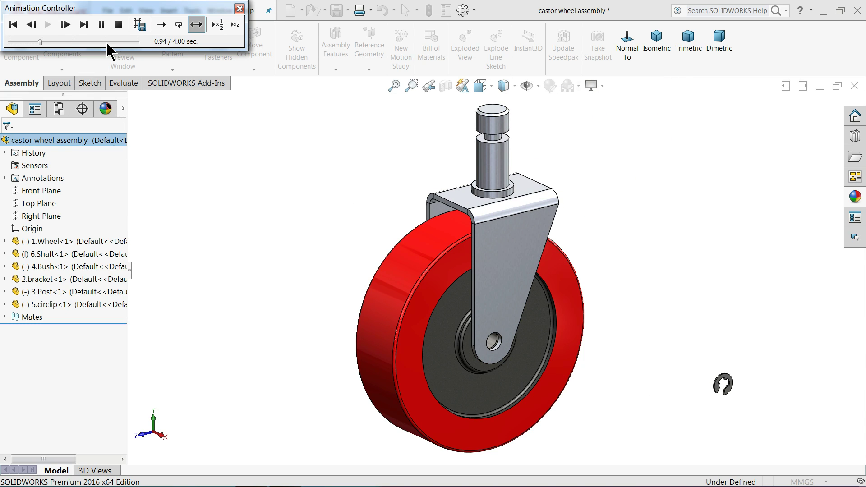
Save the explode animation as AVI file "castor wheel assembly" at 16:9 and 50 frames per second, without key frames, and close the animation controls
click(140, 25)
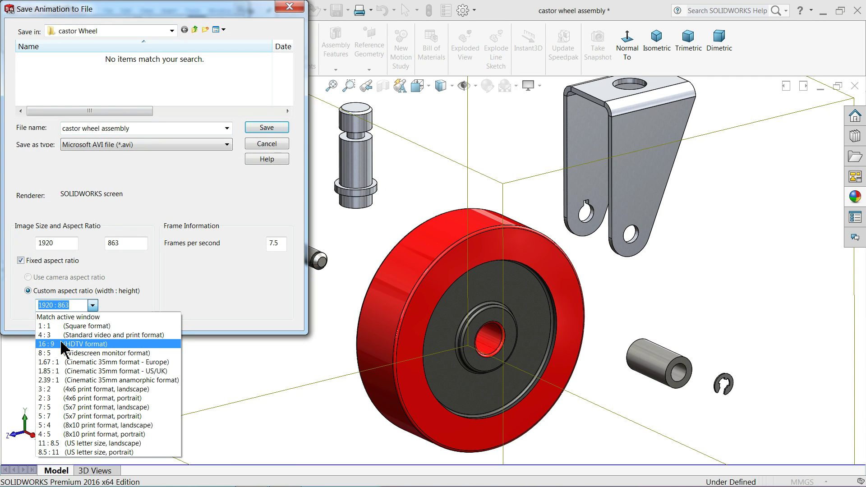
click(61, 346)
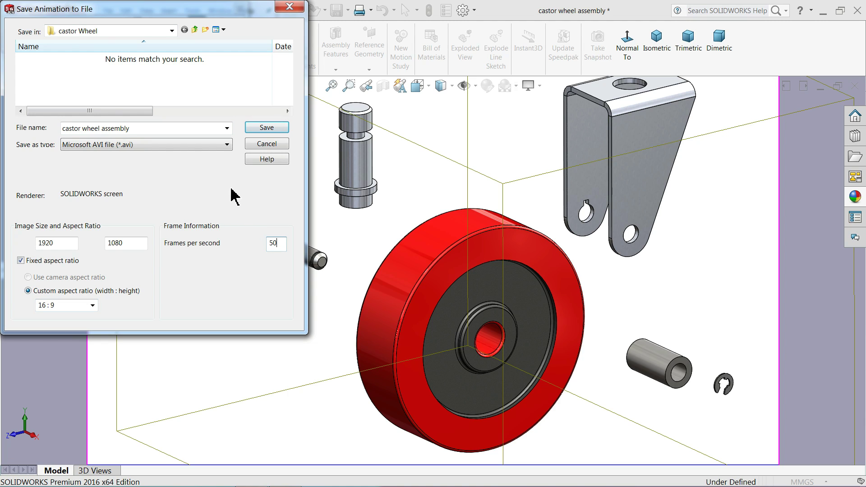
click(130, 147)
click(131, 156)
click(269, 128)
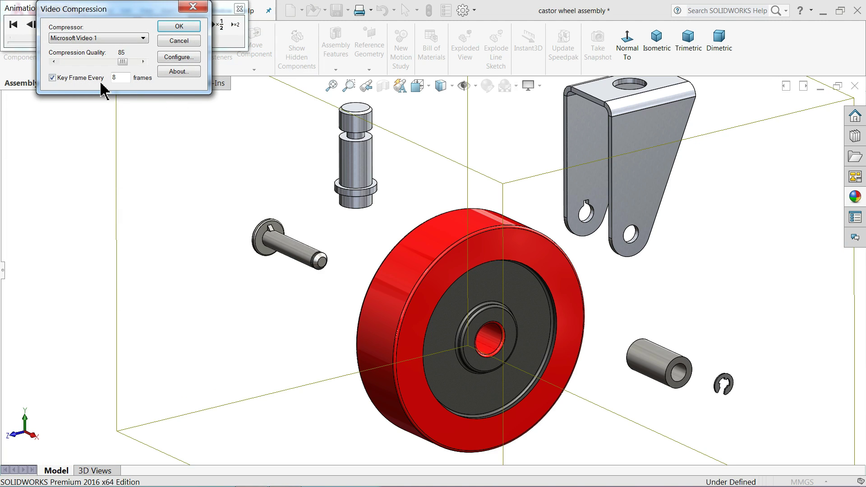
click(53, 78)
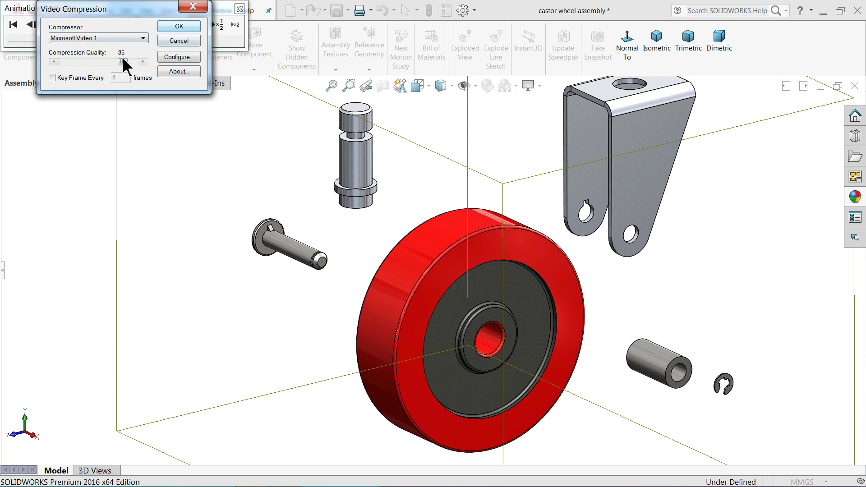
click(181, 28)
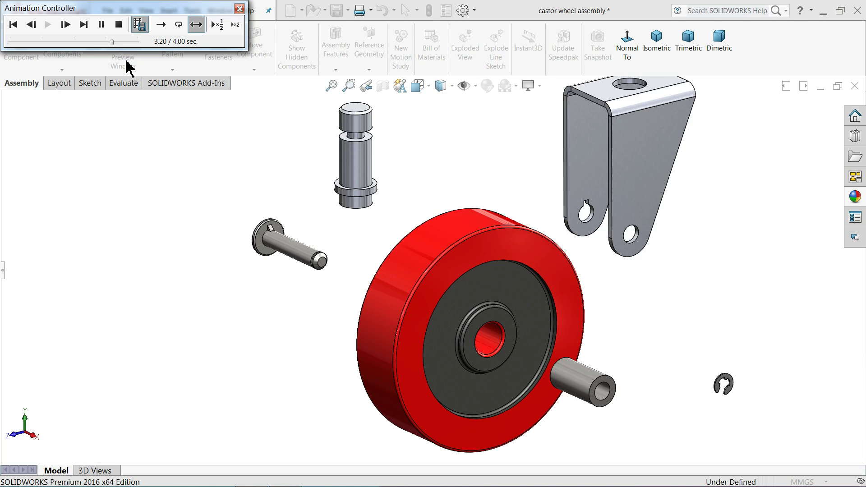
click(119, 25)
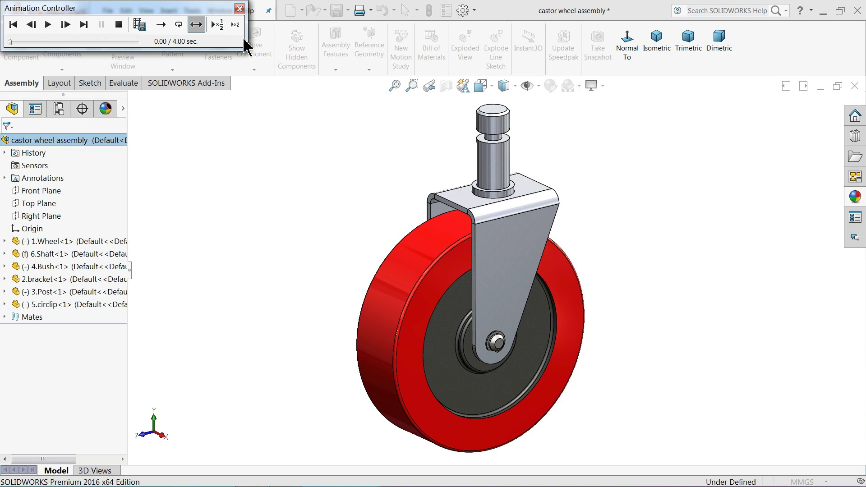
click(240, 9)
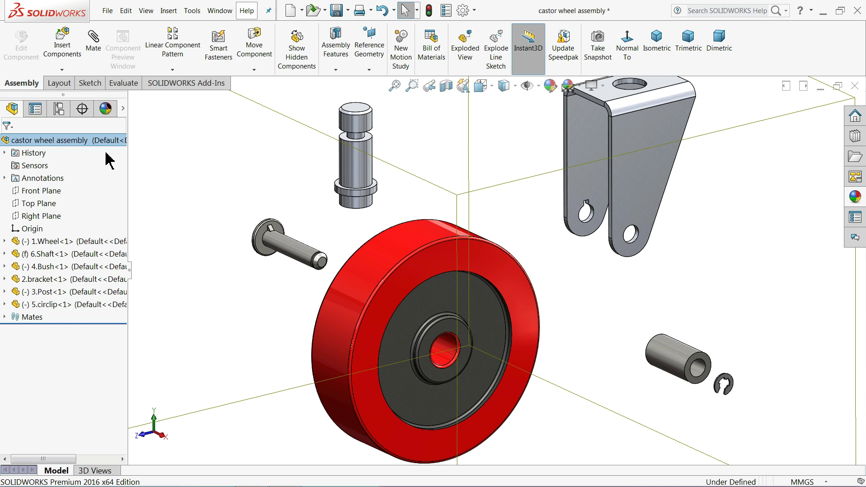
Return the assembly to its collapsed state with the collapse animation, close the animation controls and clear the selection
right_click(86, 141)
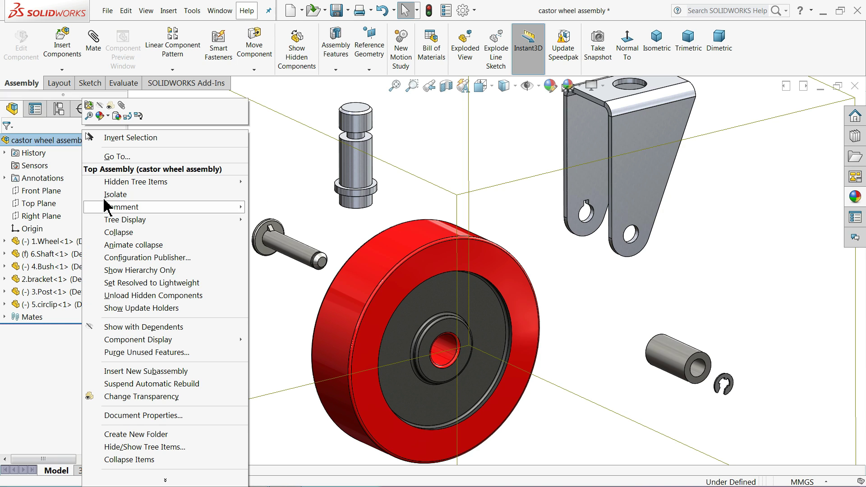
click(122, 248)
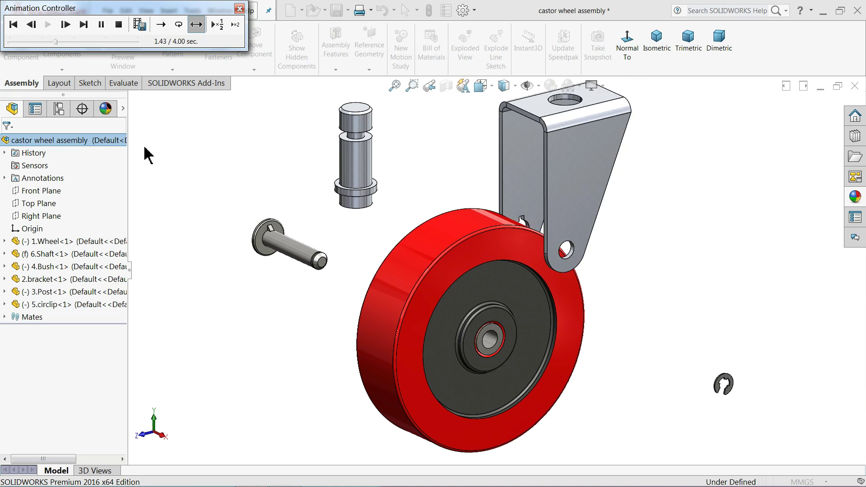
click(239, 9)
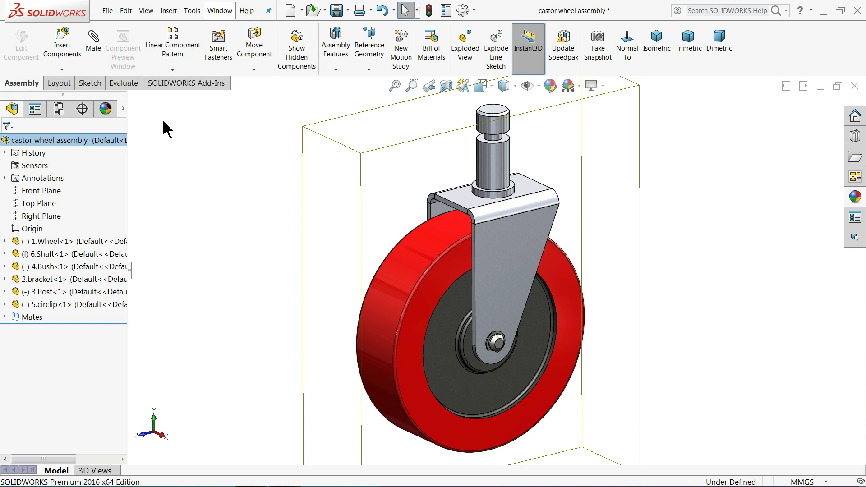
click(178, 180)
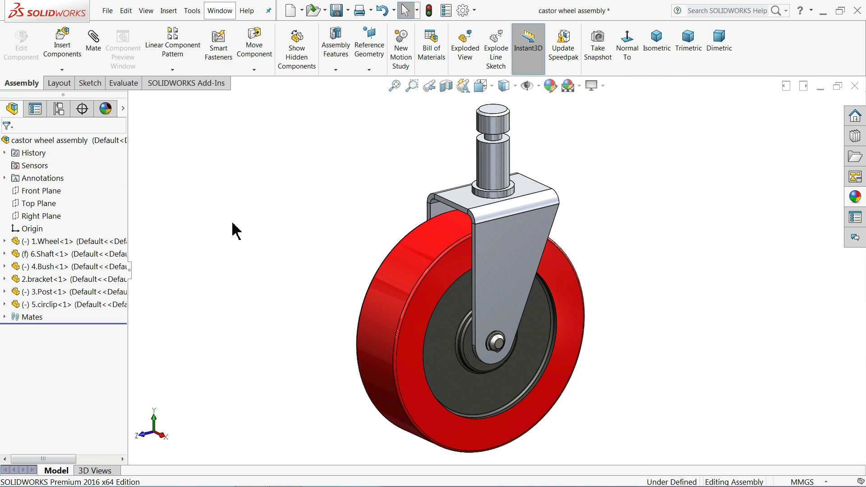
Rotate the view around the collapsed castor wheel assembly to examine it from all sides
key(Left)
key(Left)
key(Left)
key(Left)
key(Left)
key(Left)
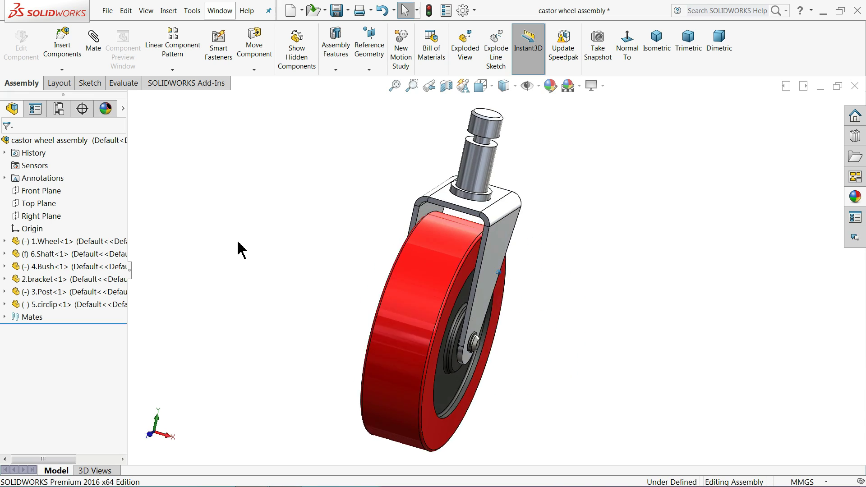
key(Left)
key(Left)
key(Left)
key(Left)
key(Left)
key(Left)
key(Left)
key(Left)
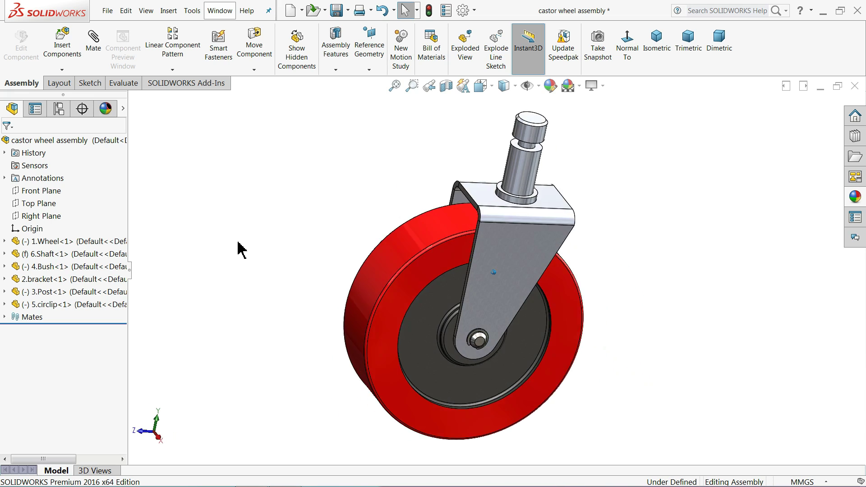
key(Left)
key(Left)
key(Left)
key(Left)
key(Left)
key(Left)
key(Left)
key(Left)
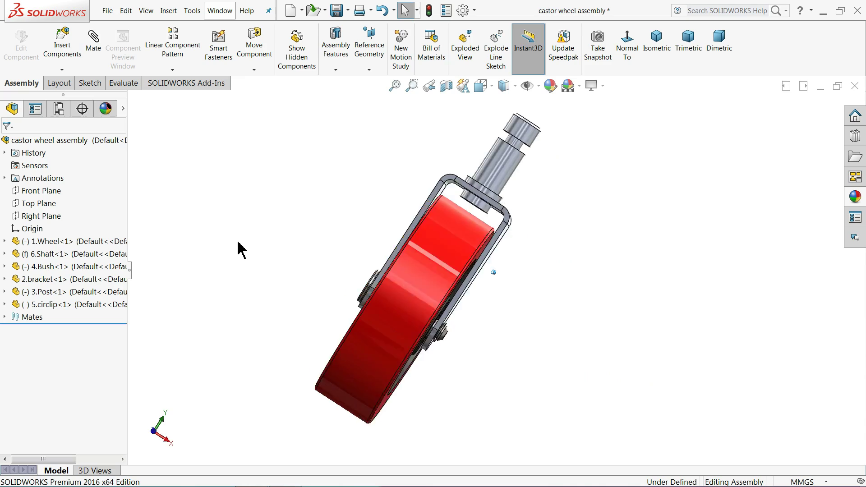
key(Left)
key(Left)
key(Left)
key(Left)
key(Left)
key(Left)
key(Left)
key(Left)
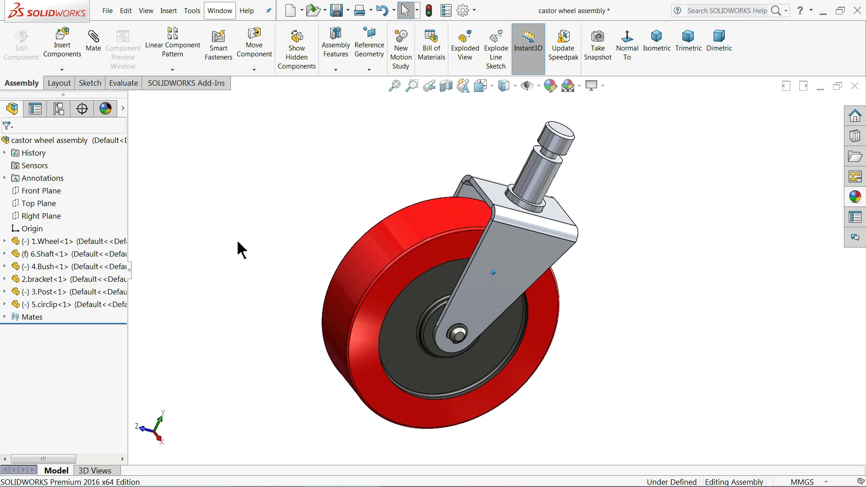